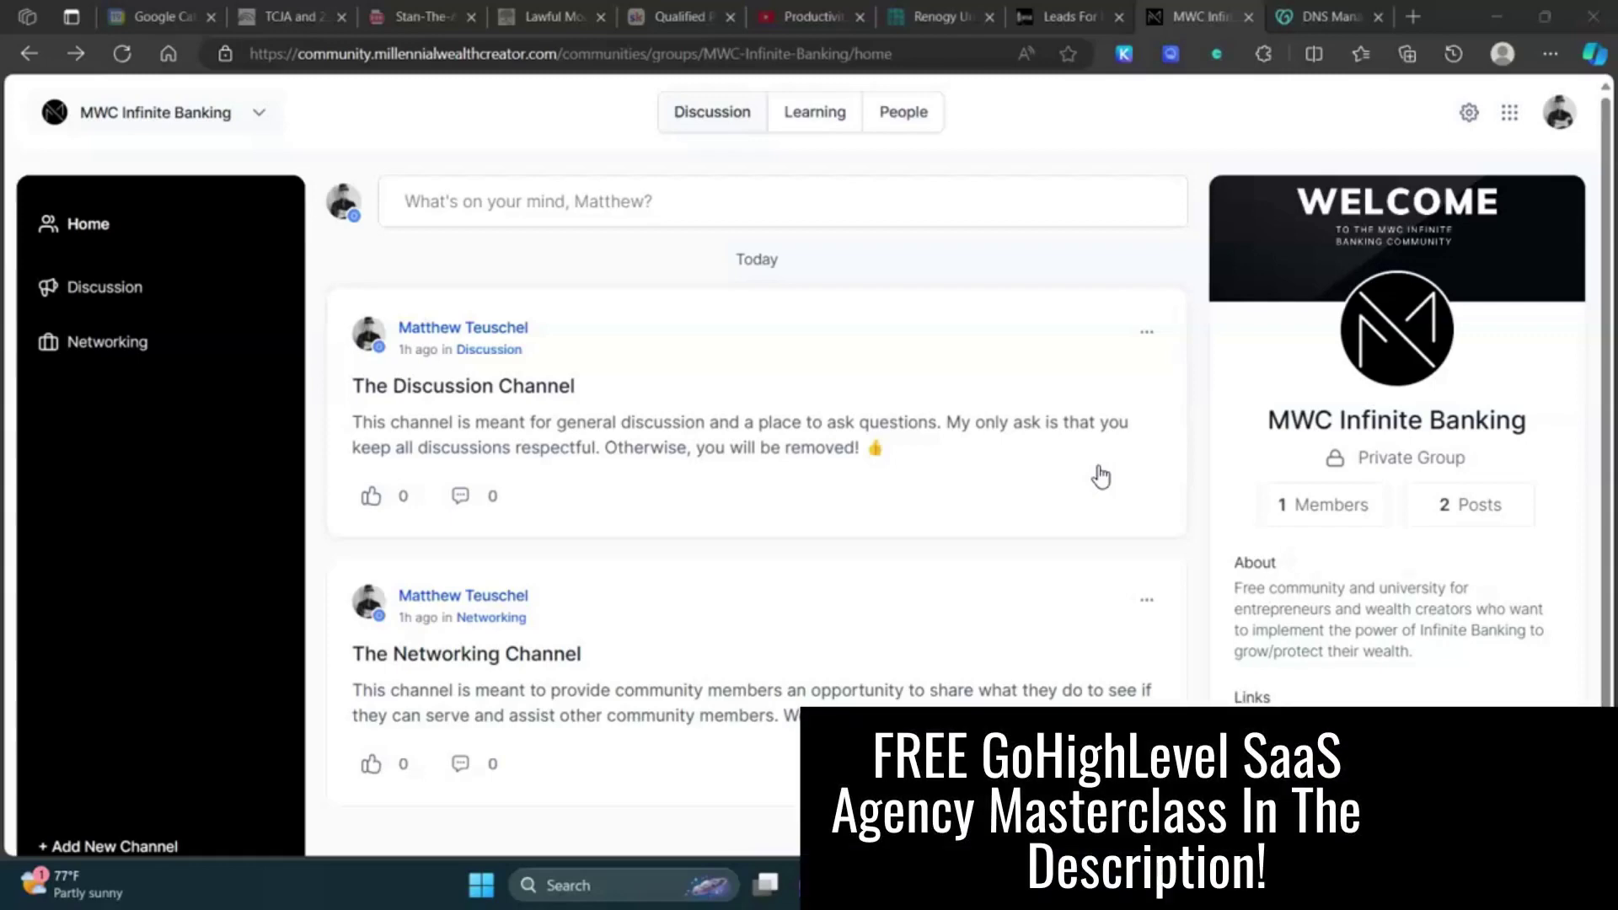
# Step: View the courses offered in the MWC Infinite Banking group's Learning area
pyautogui.click(815, 125)
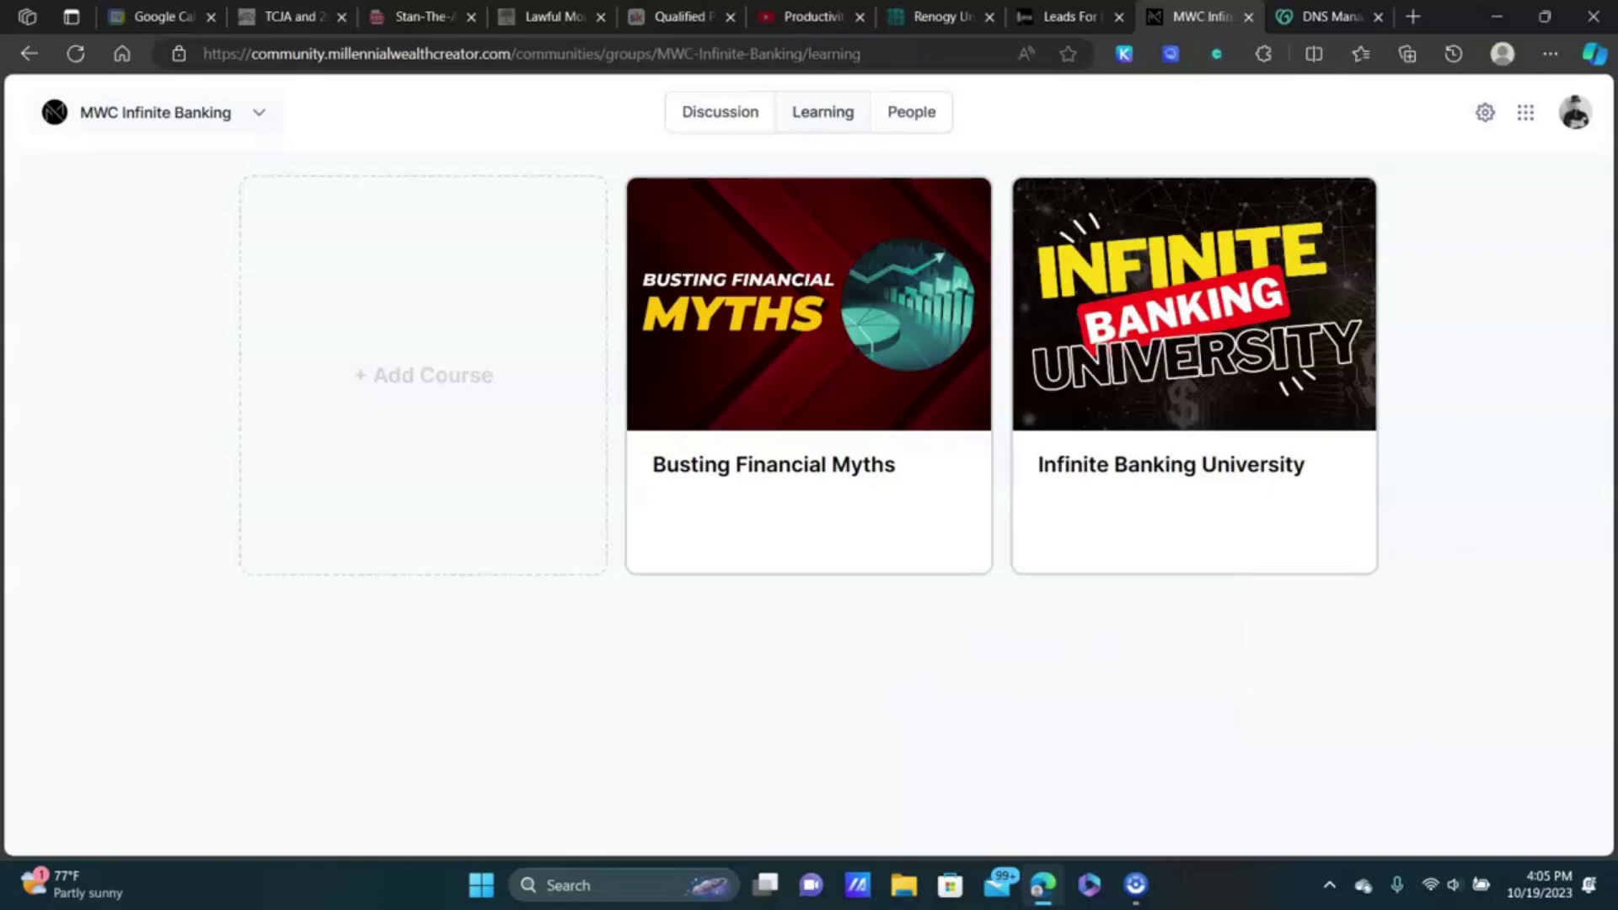
pyautogui.click(857, 684)
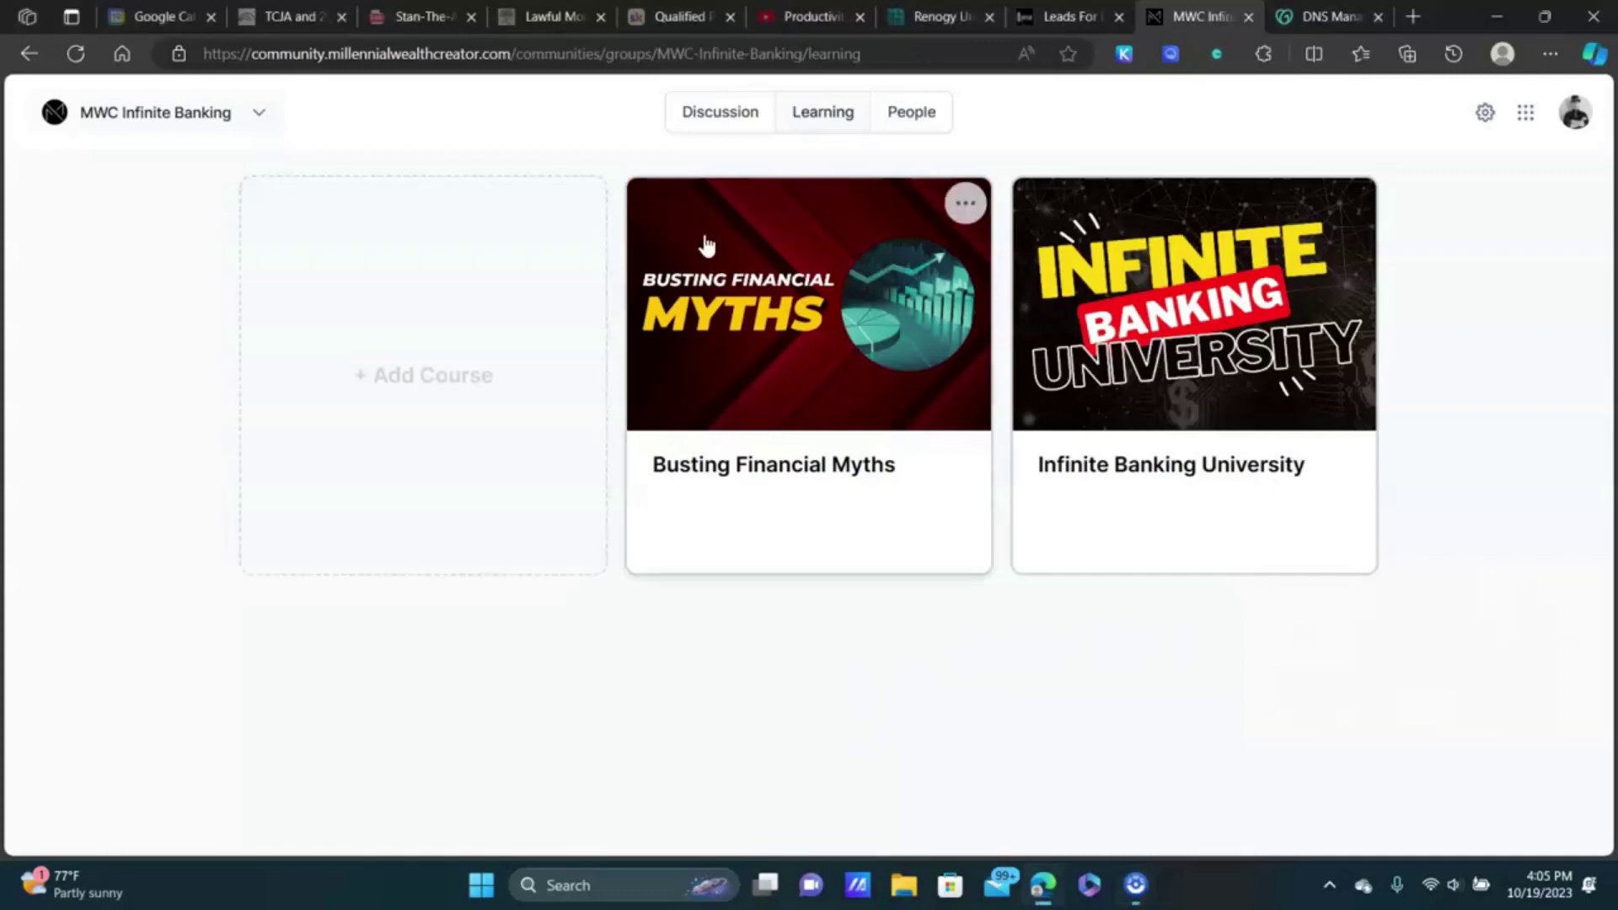
# Step: Return to the group's discussion feed and inspect the Add Channel form's fields, leaving without creating a channel
pyautogui.click(739, 121)
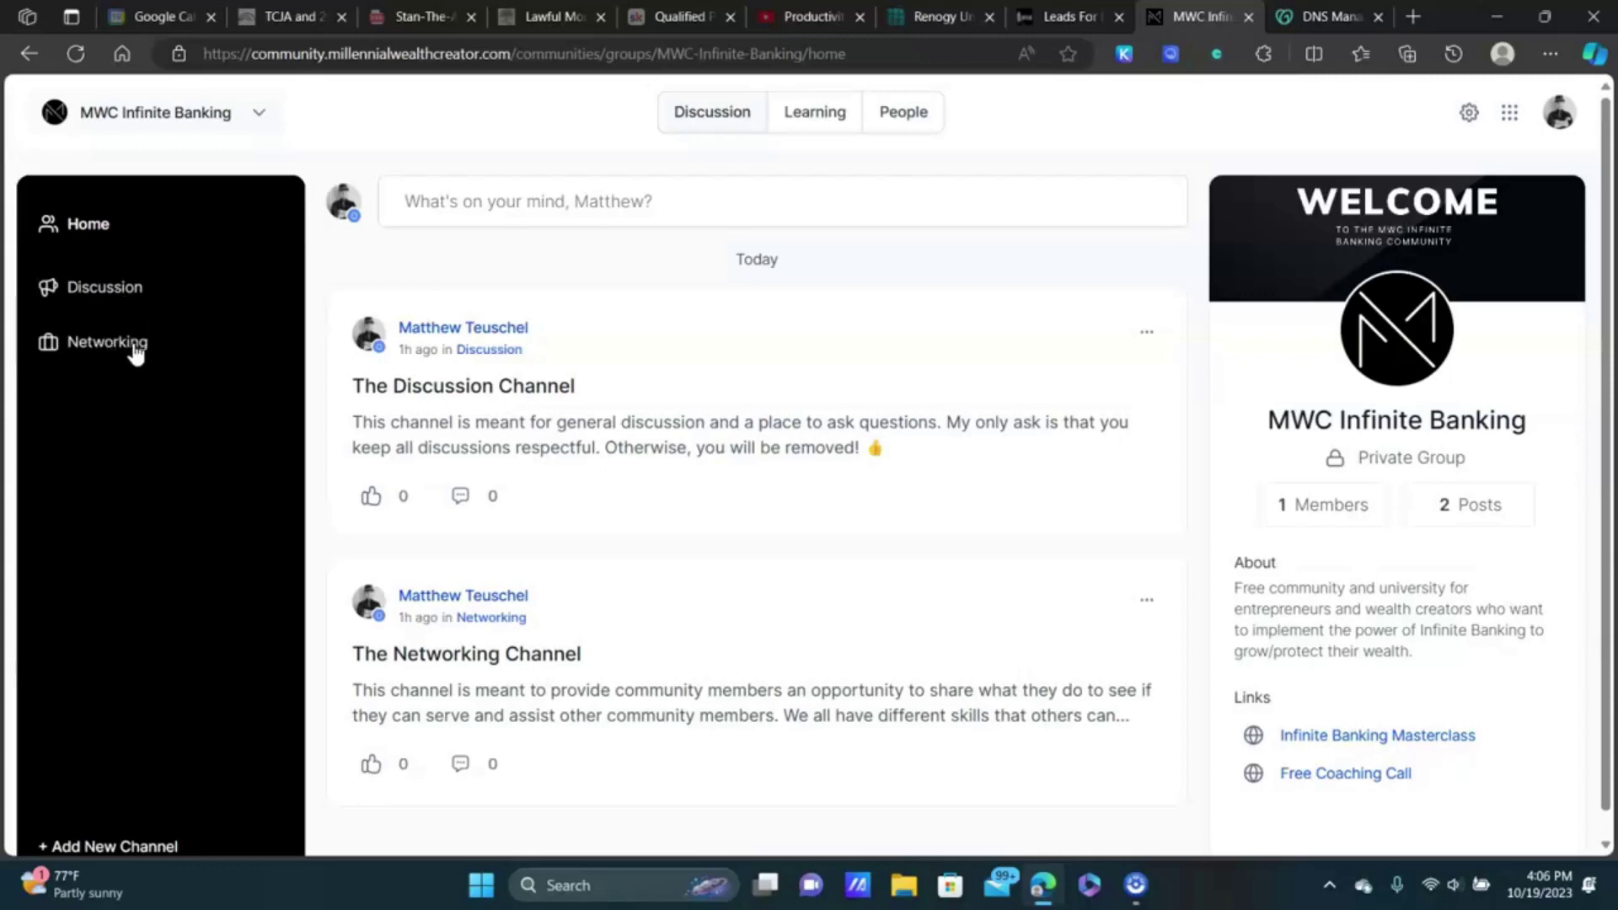
pyautogui.click(122, 851)
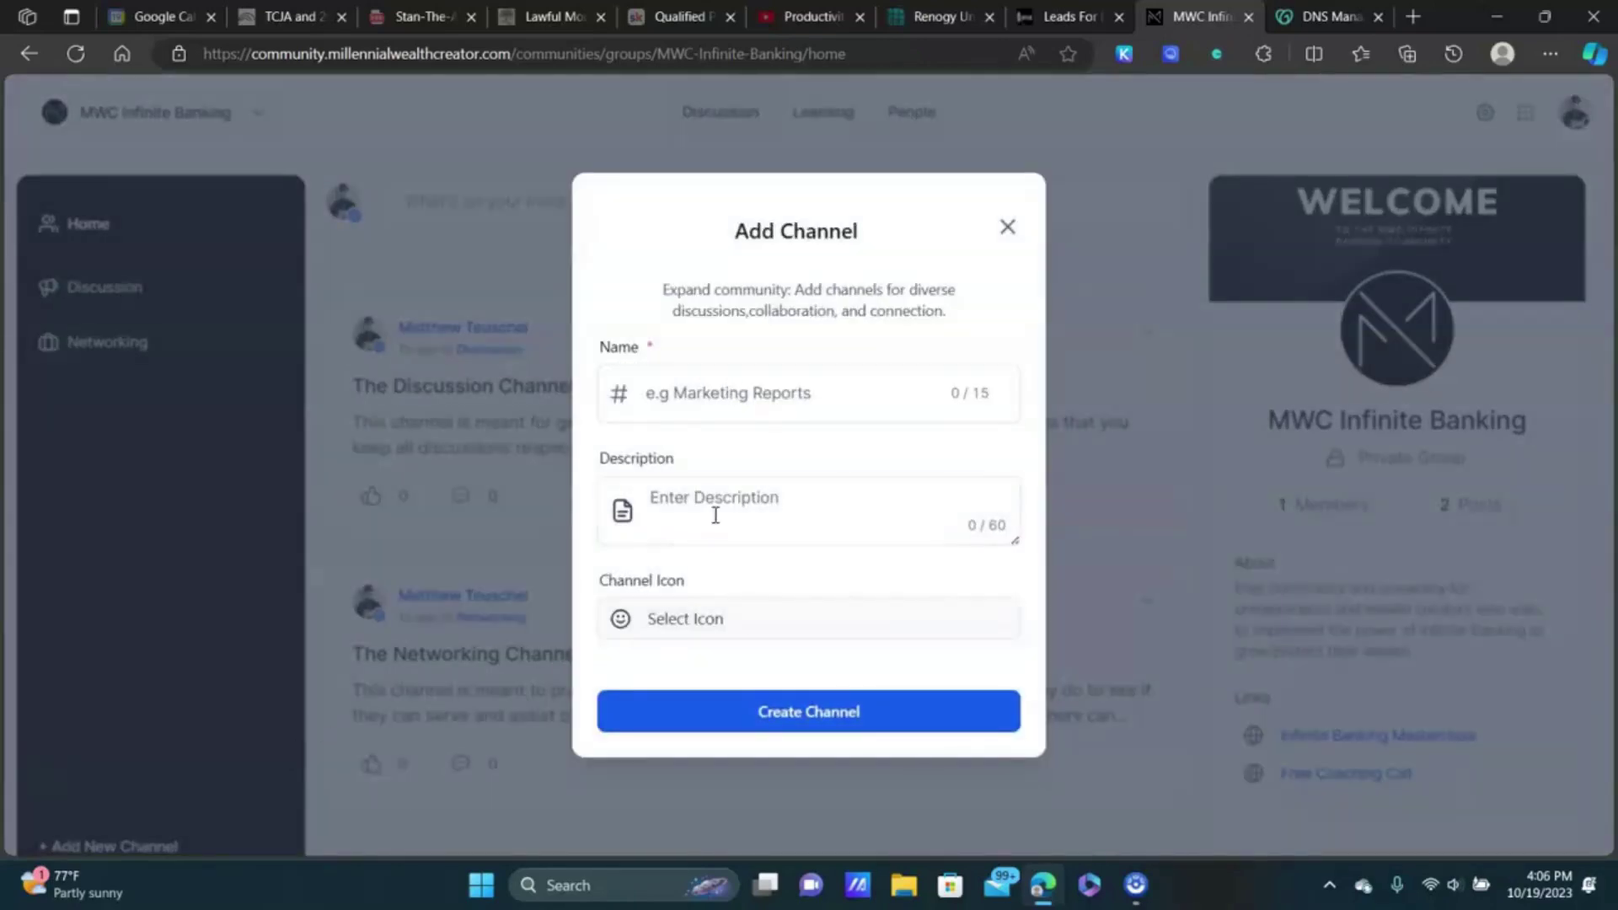
pyautogui.click(1006, 229)
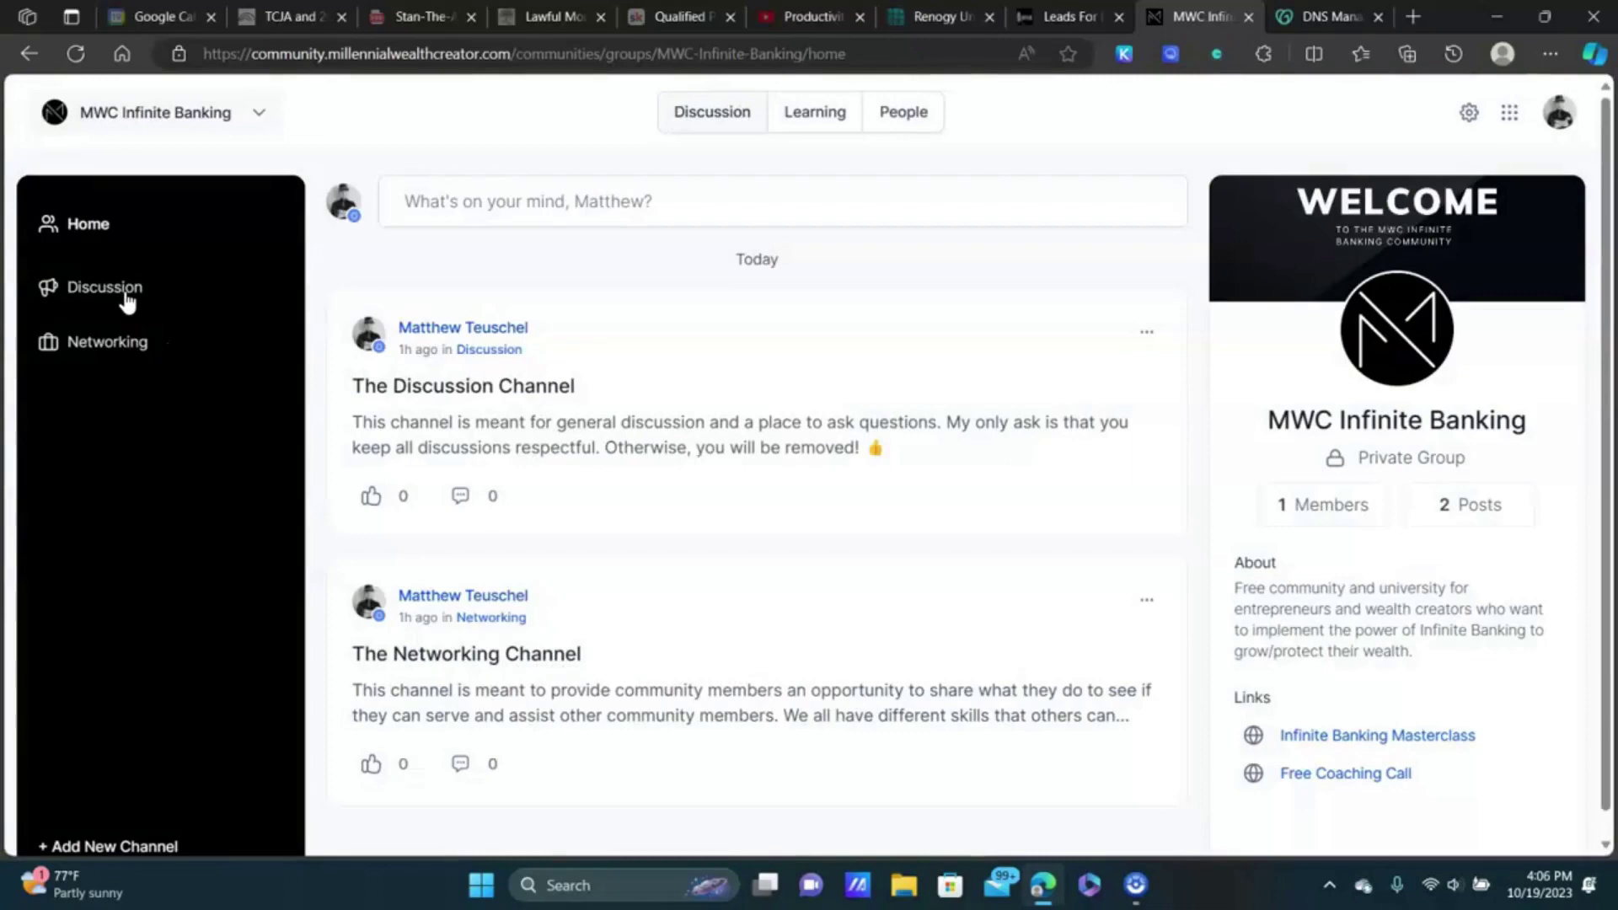
# Step: Open the Networking channel and view its channel settings, closing them without changes
pyautogui.click(126, 346)
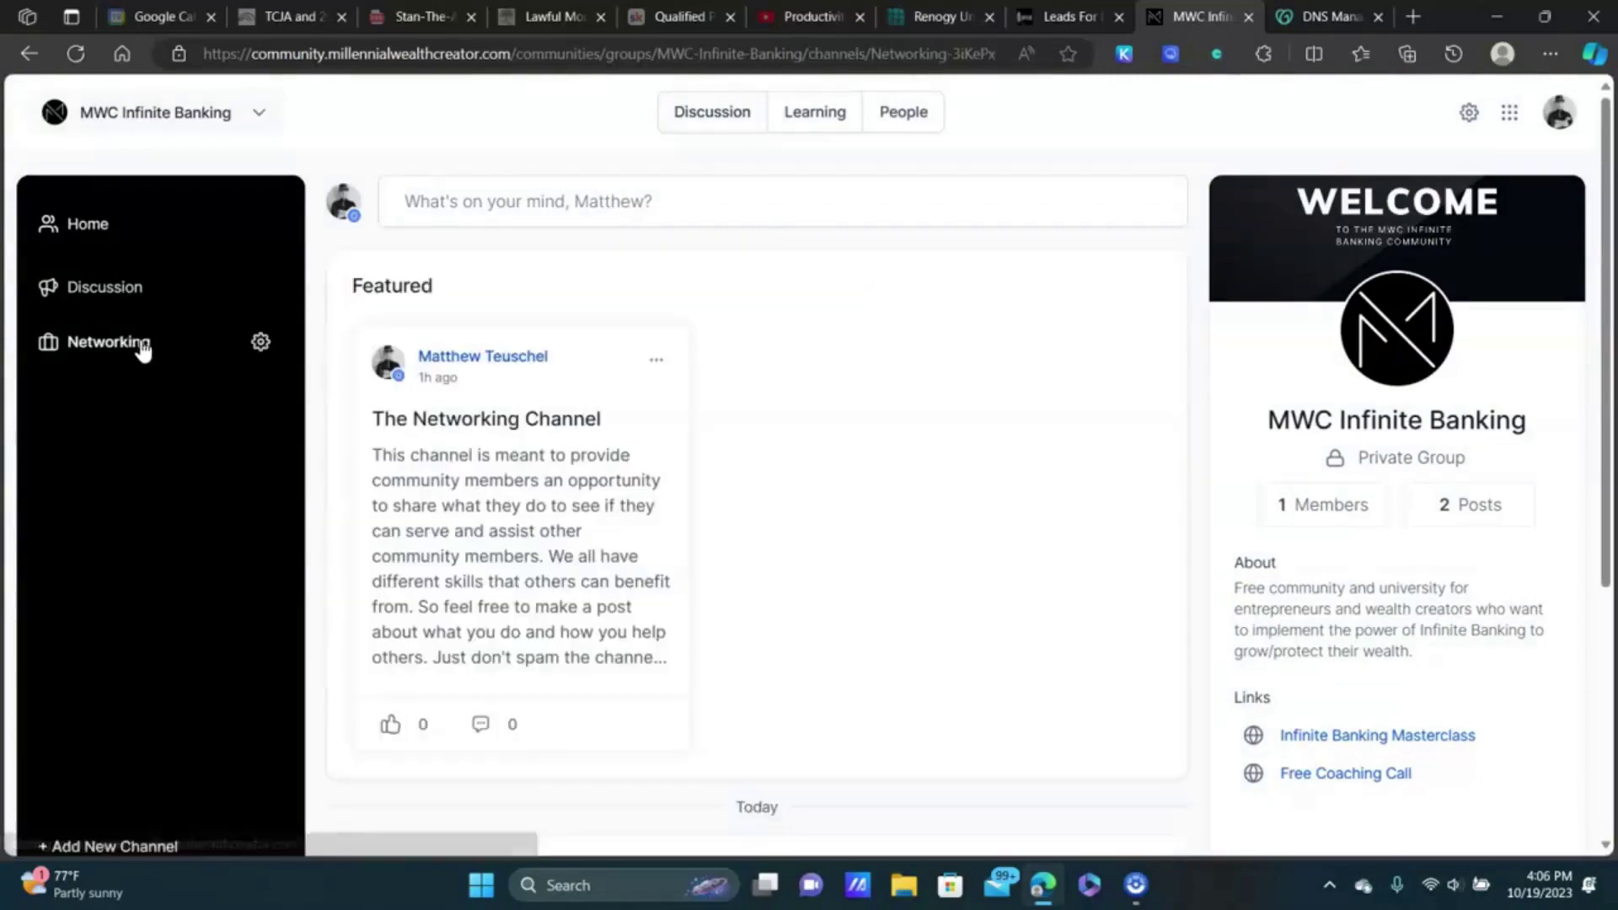
pyautogui.click(257, 343)
pyautogui.click(1006, 215)
# Step: Inspect the title, body and attachment options for a new Networking channel post, discarding the blank draft
pyautogui.click(519, 202)
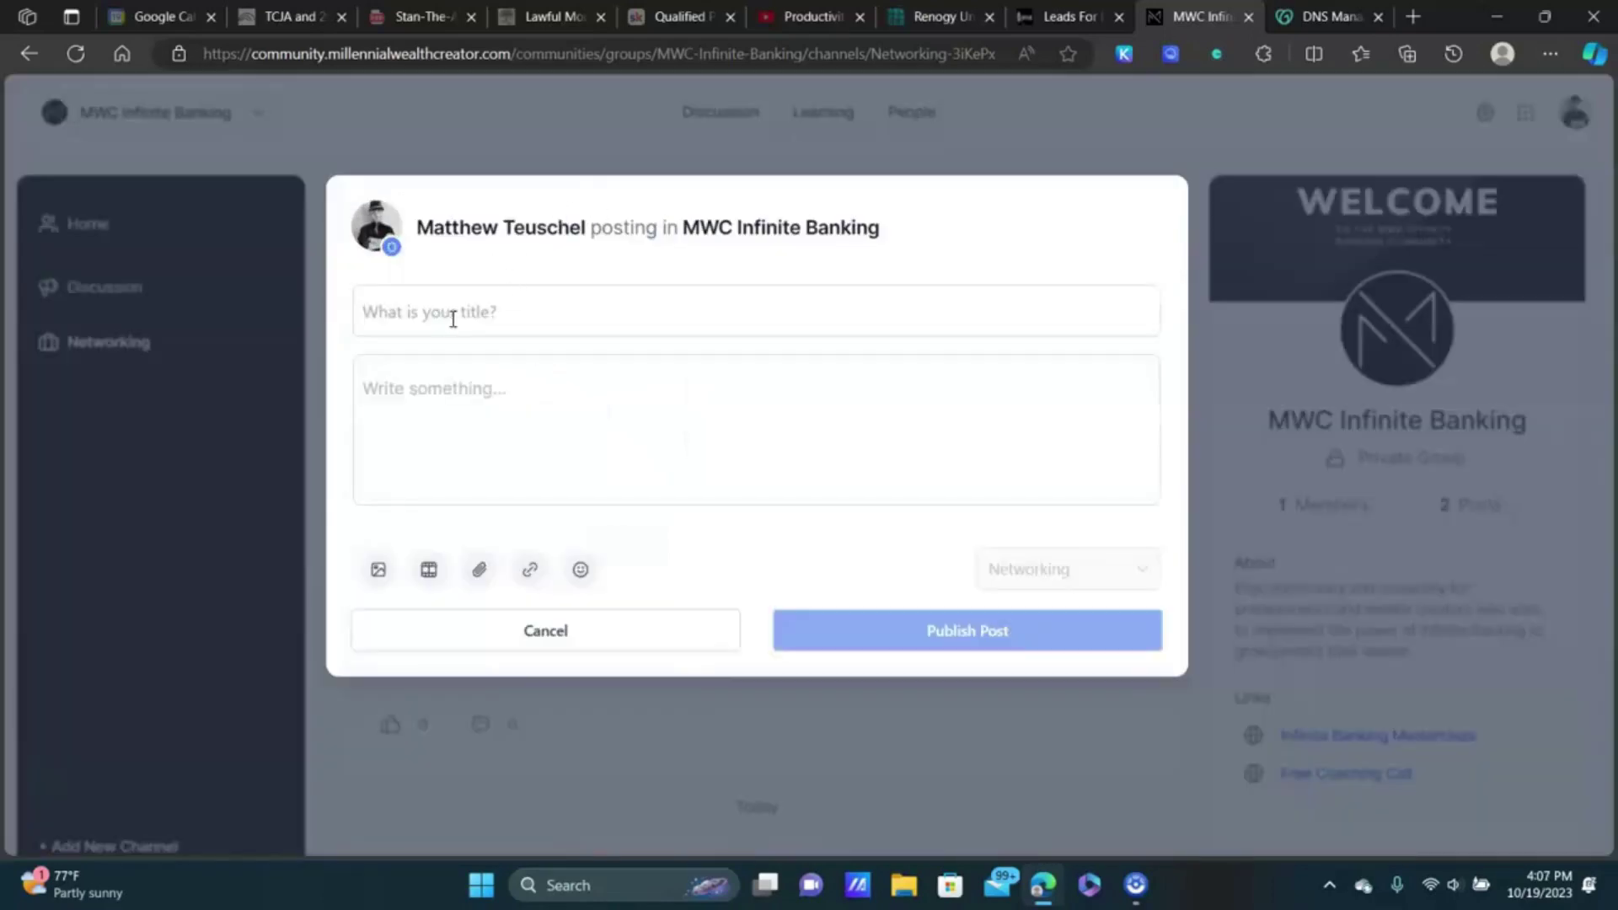
pyautogui.click(452, 389)
pyautogui.click(1108, 162)
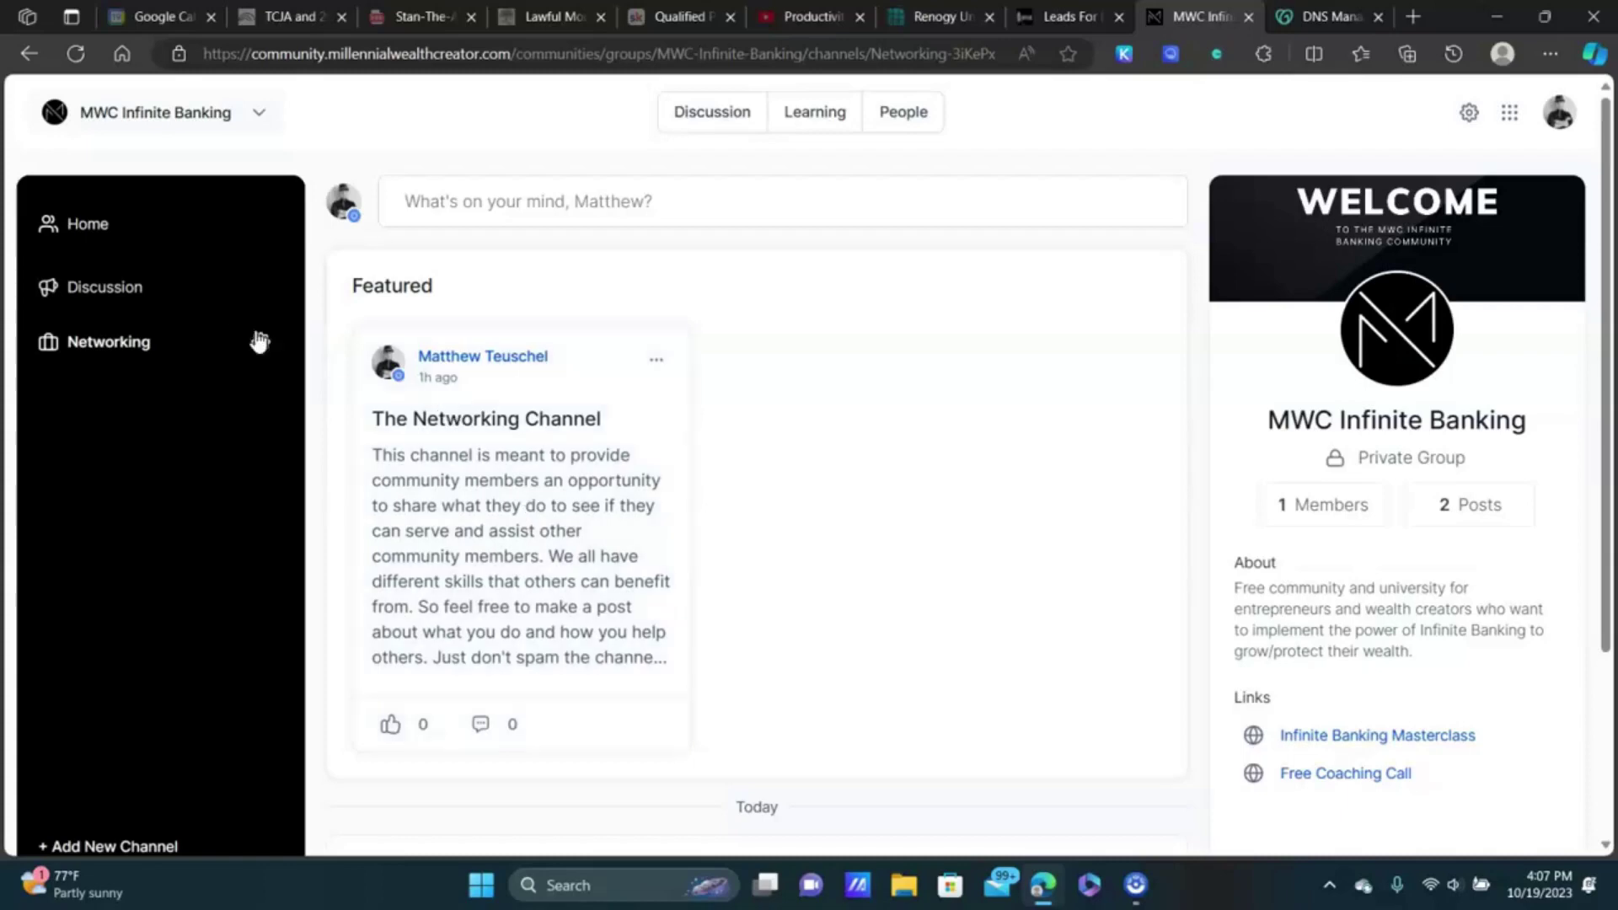
# Step: Open the Discussion channel, check its featured post's management options, and view the full post with its comment area
pyautogui.click(118, 290)
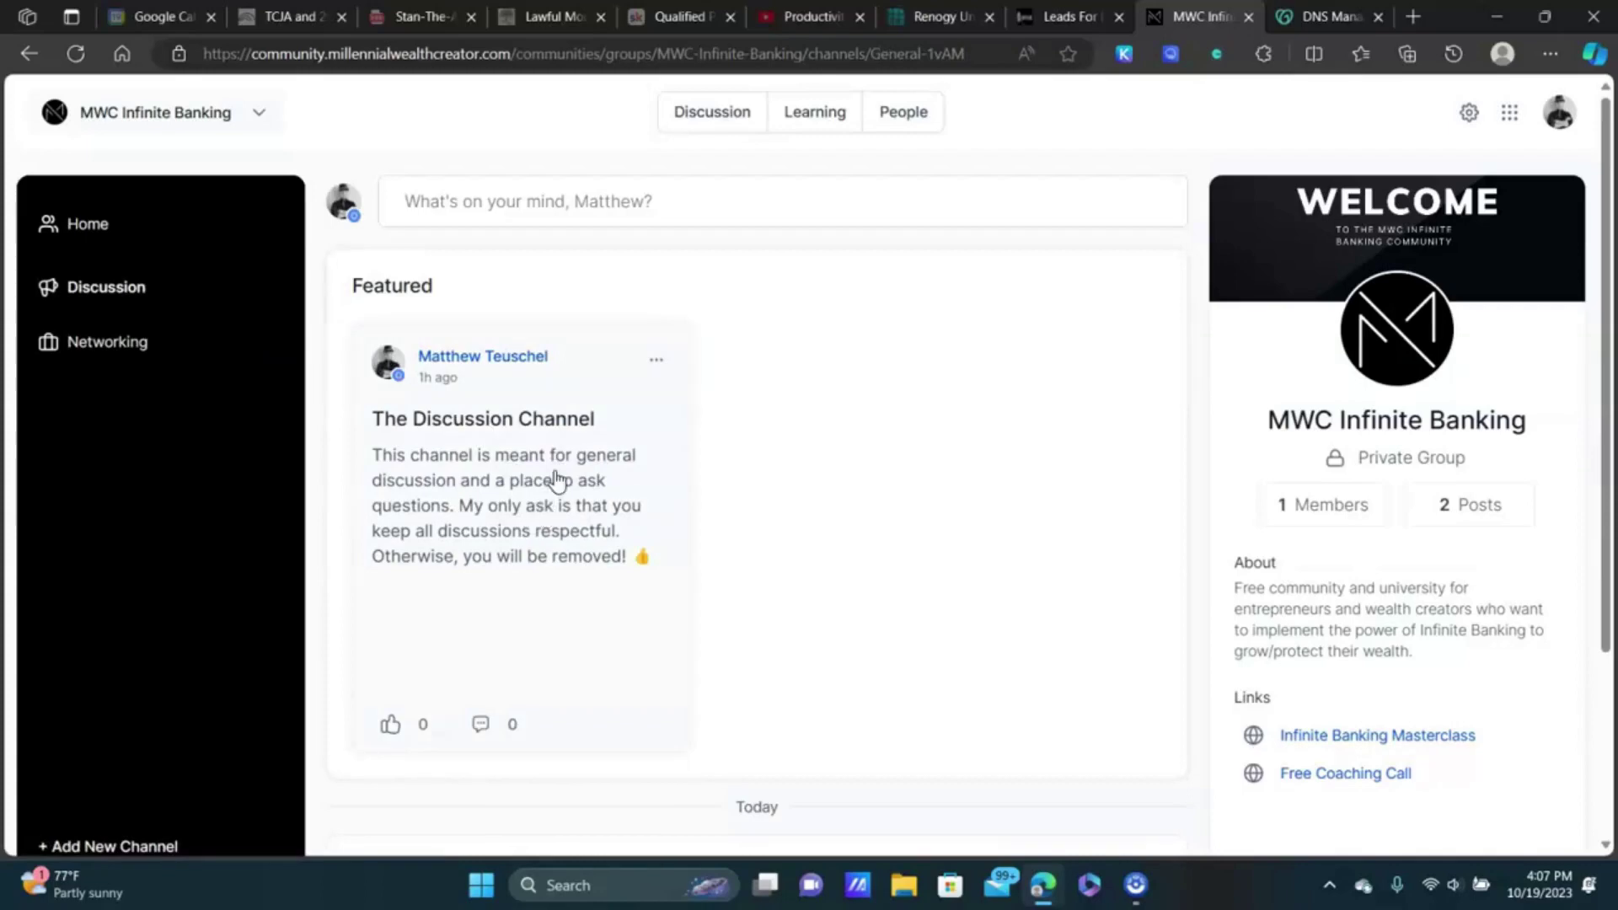
pyautogui.click(658, 367)
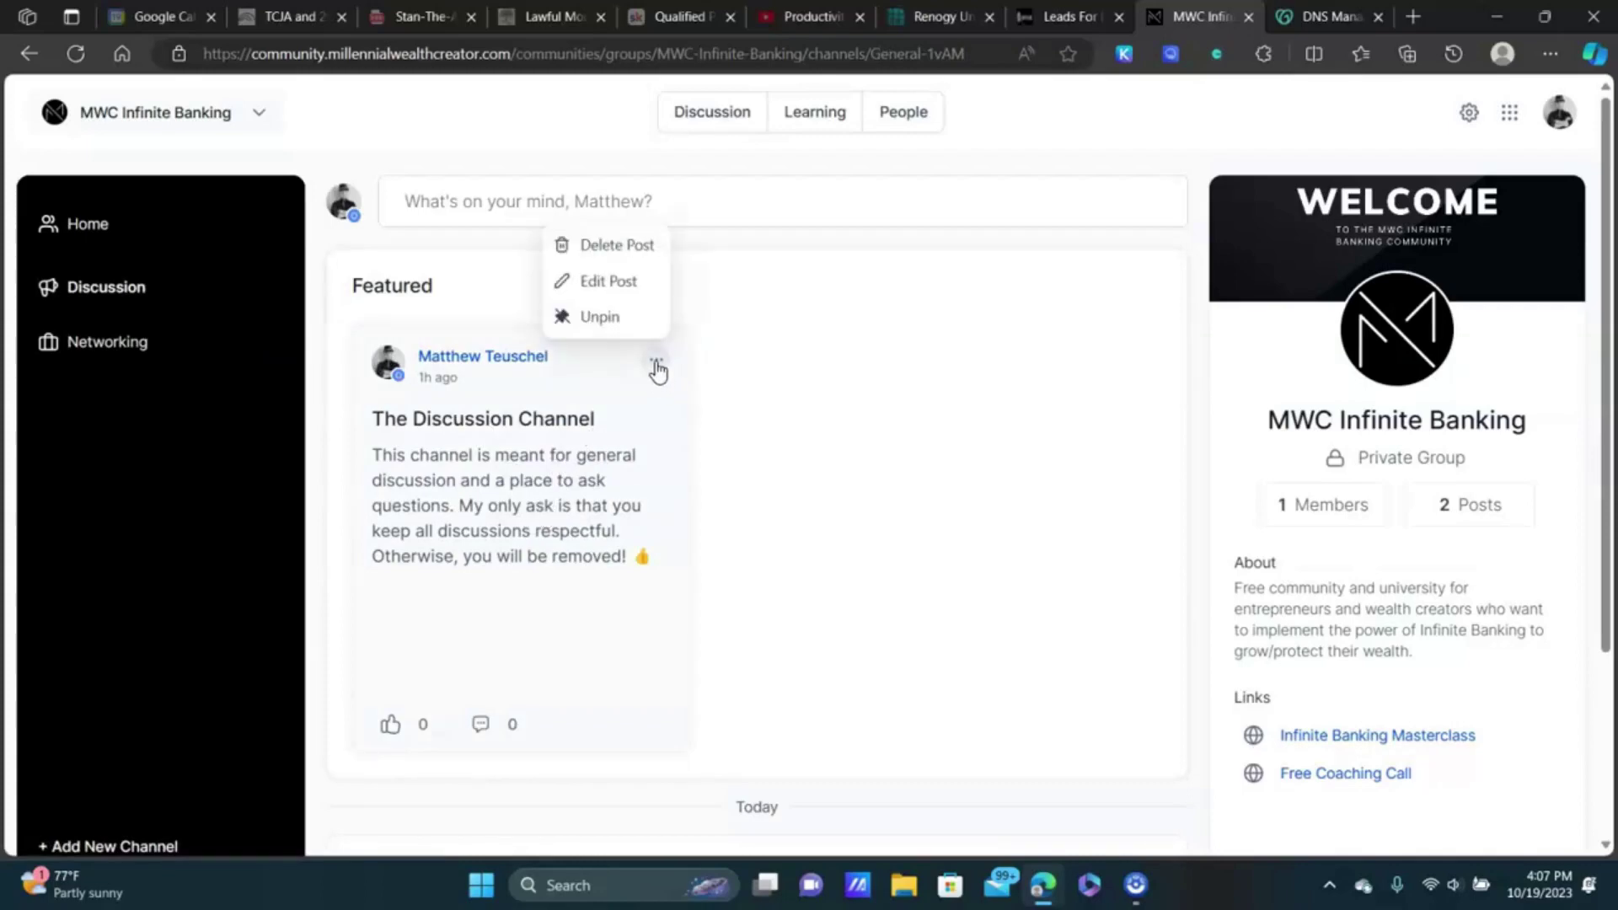
pyautogui.click(726, 391)
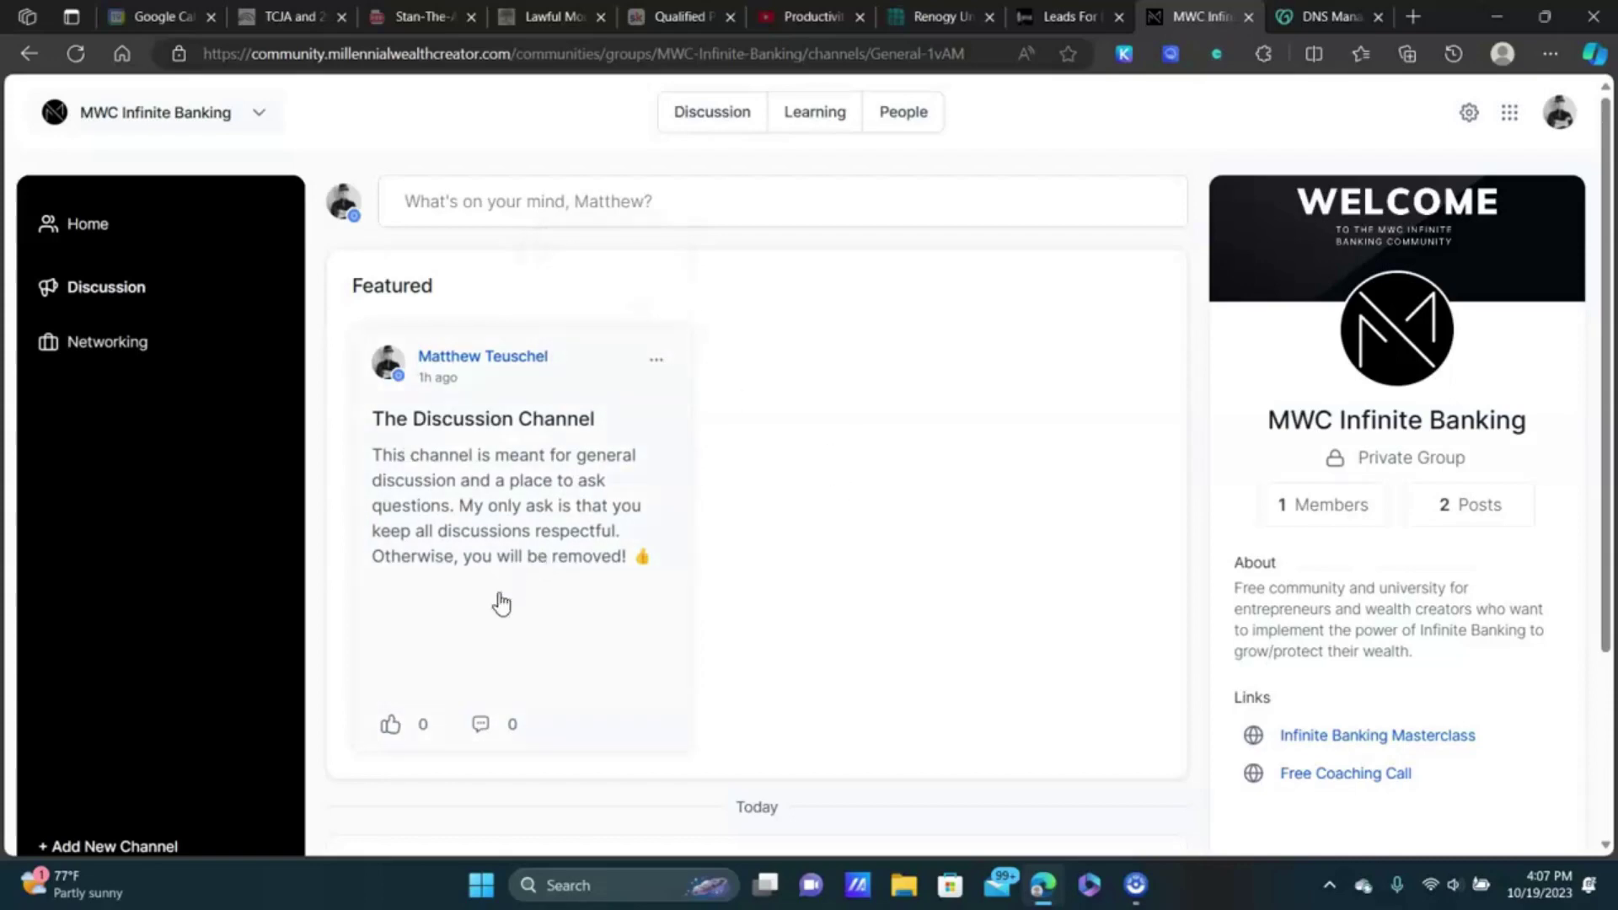
pyautogui.click(508, 514)
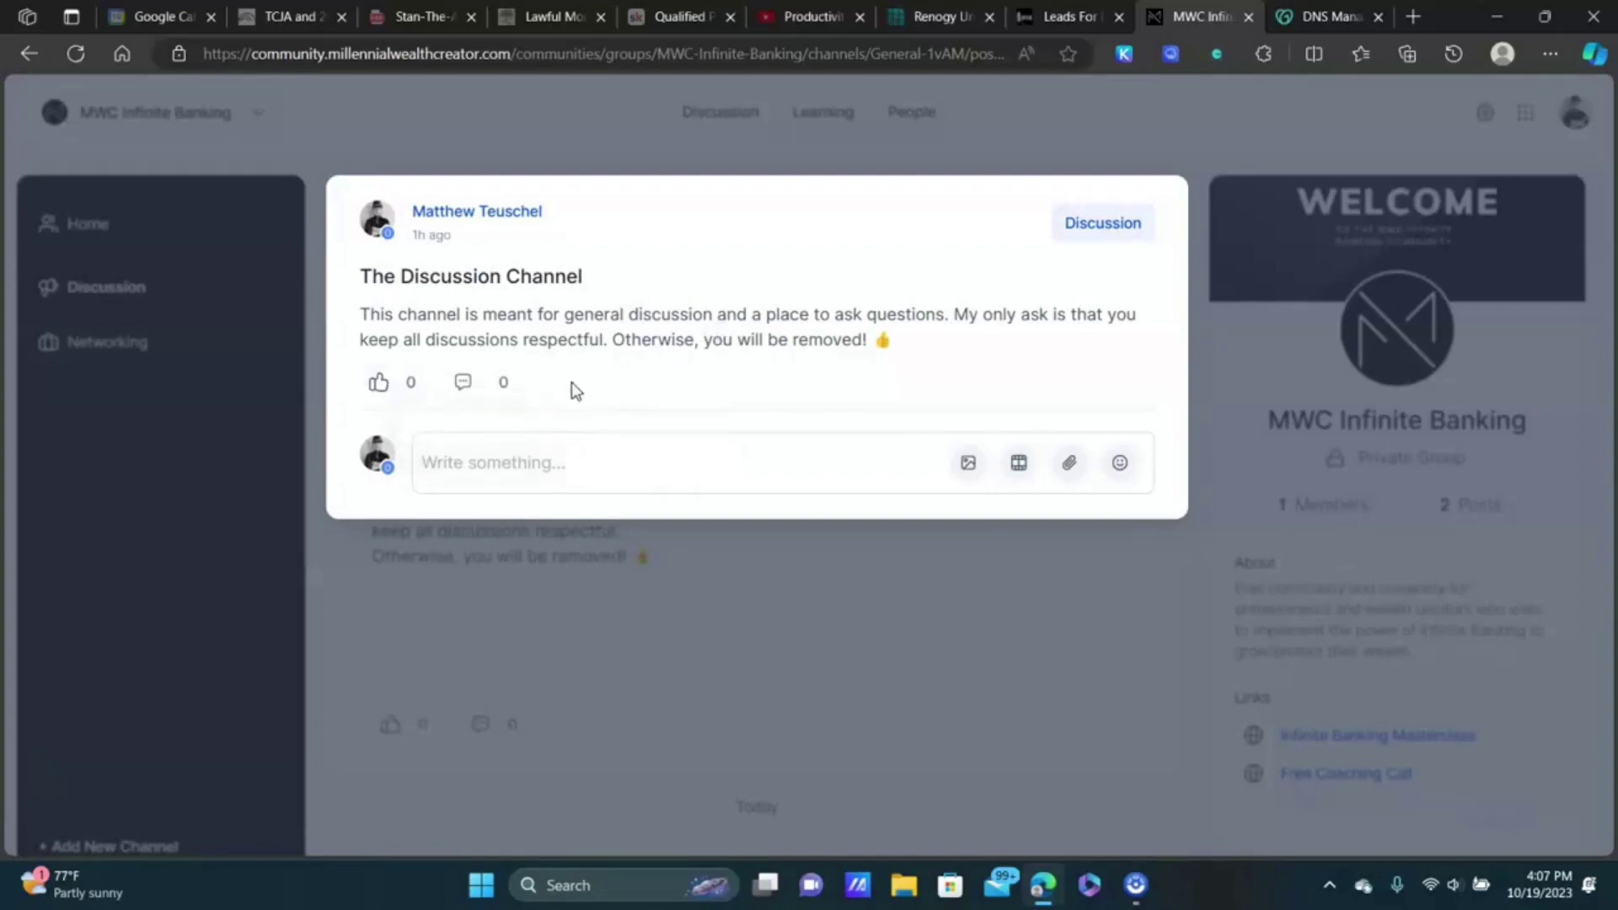
pyautogui.click(1099, 144)
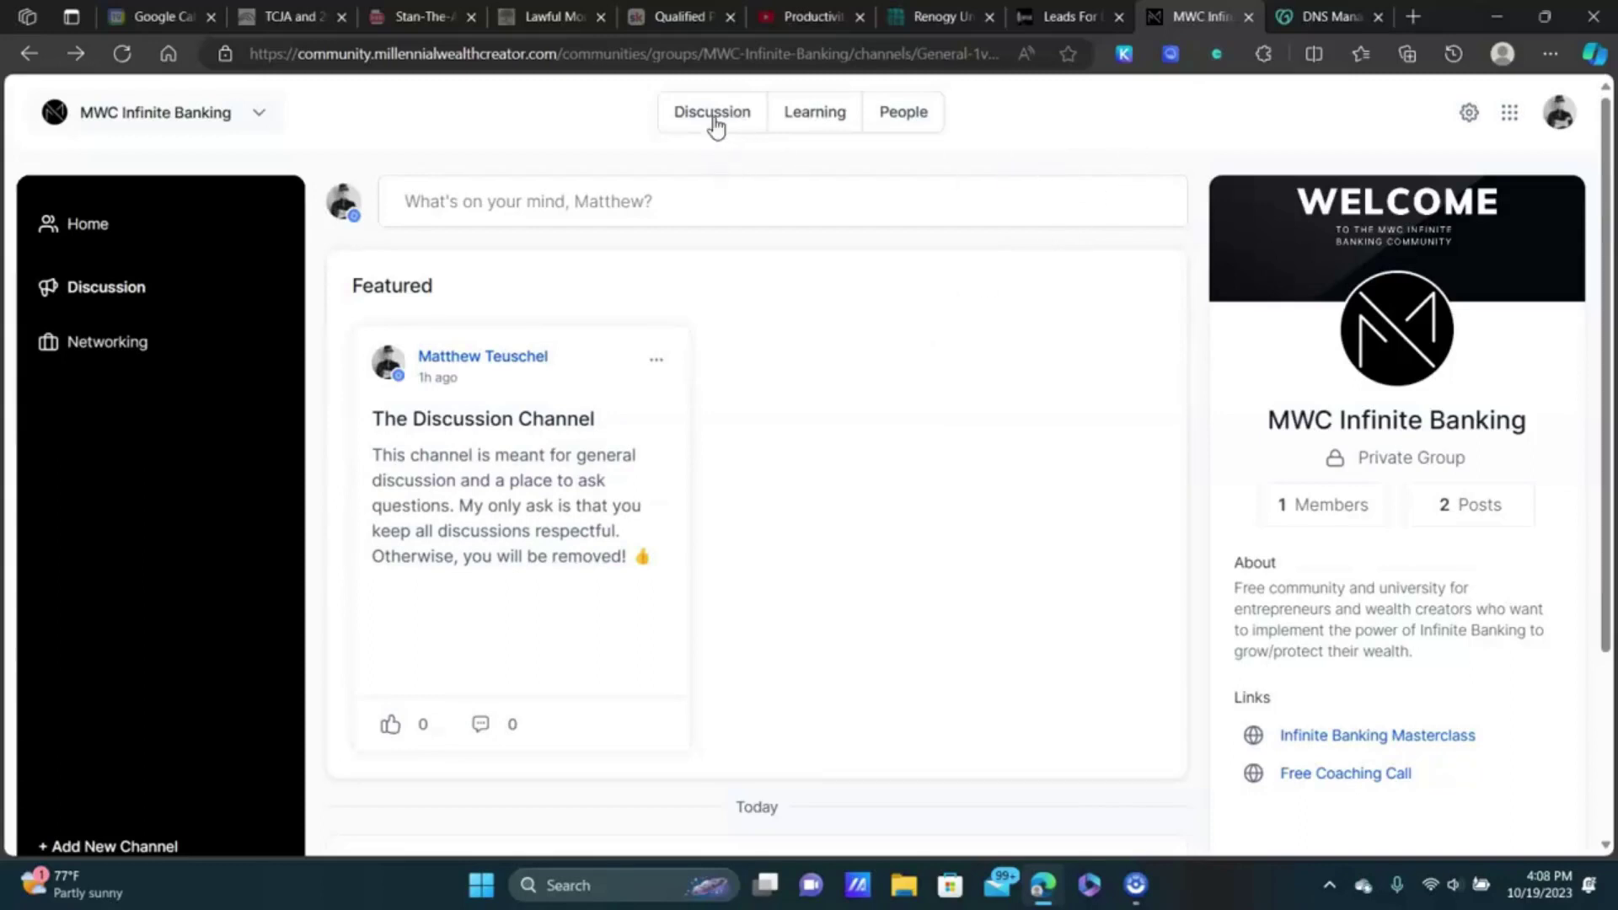
# Step: Look through the Discussion channel and return to the group's home feed
pyautogui.scroll(-3, 641, 211)
pyautogui.scroll(3, 674, 426)
pyautogui.click(711, 116)
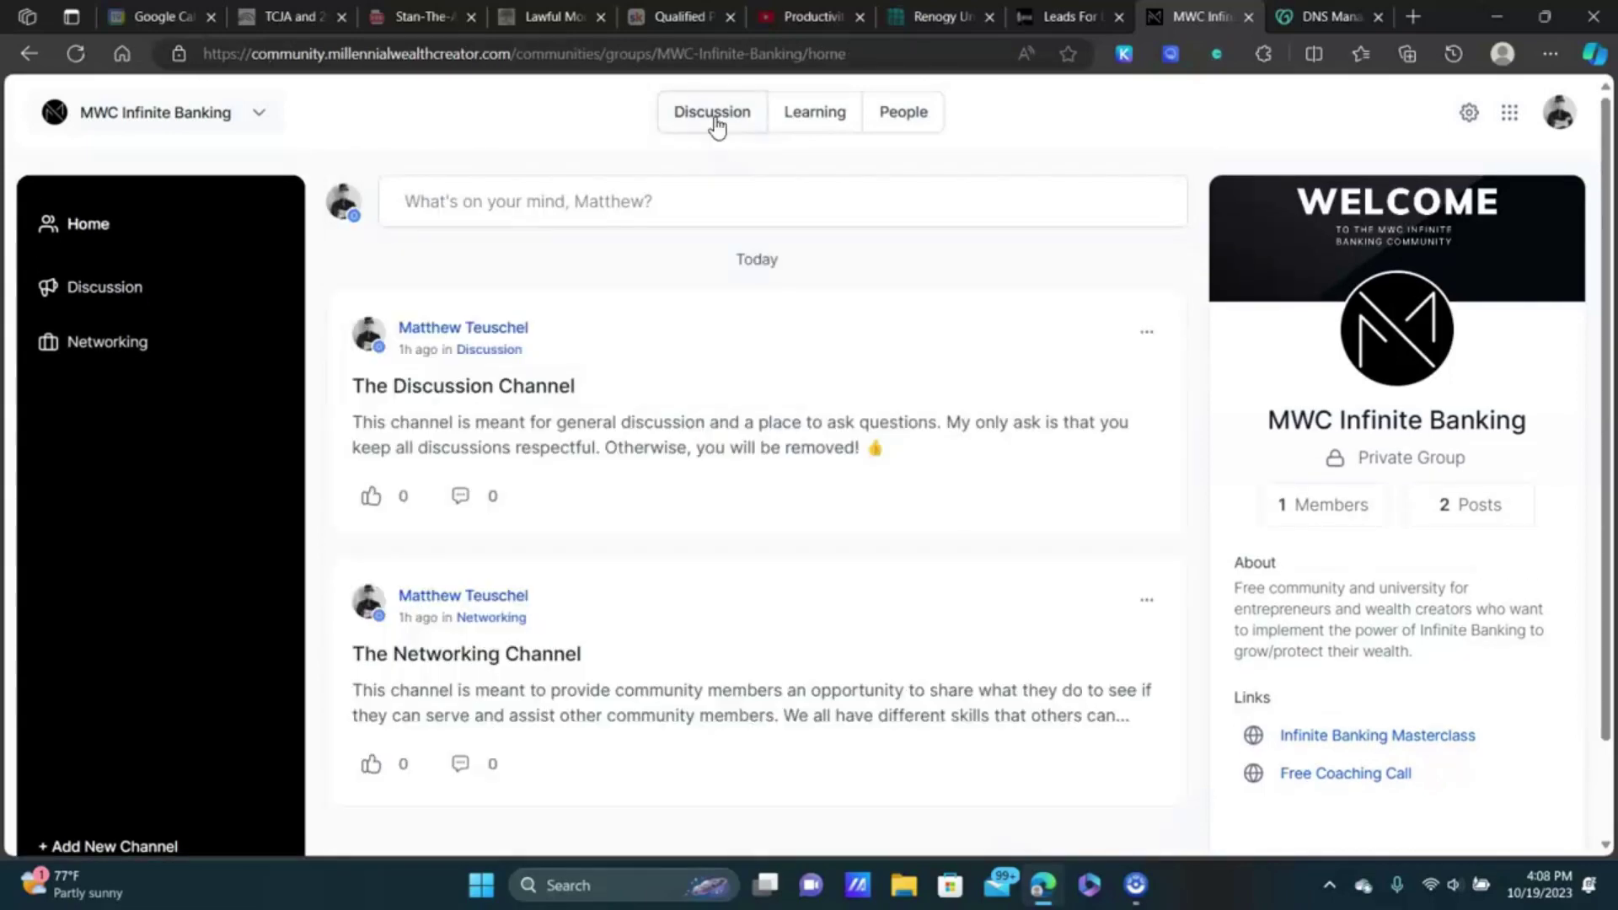
# Step: View the group's Learning area, and switch to HighLevel to examine the course products under Memberships
pyautogui.click(835, 118)
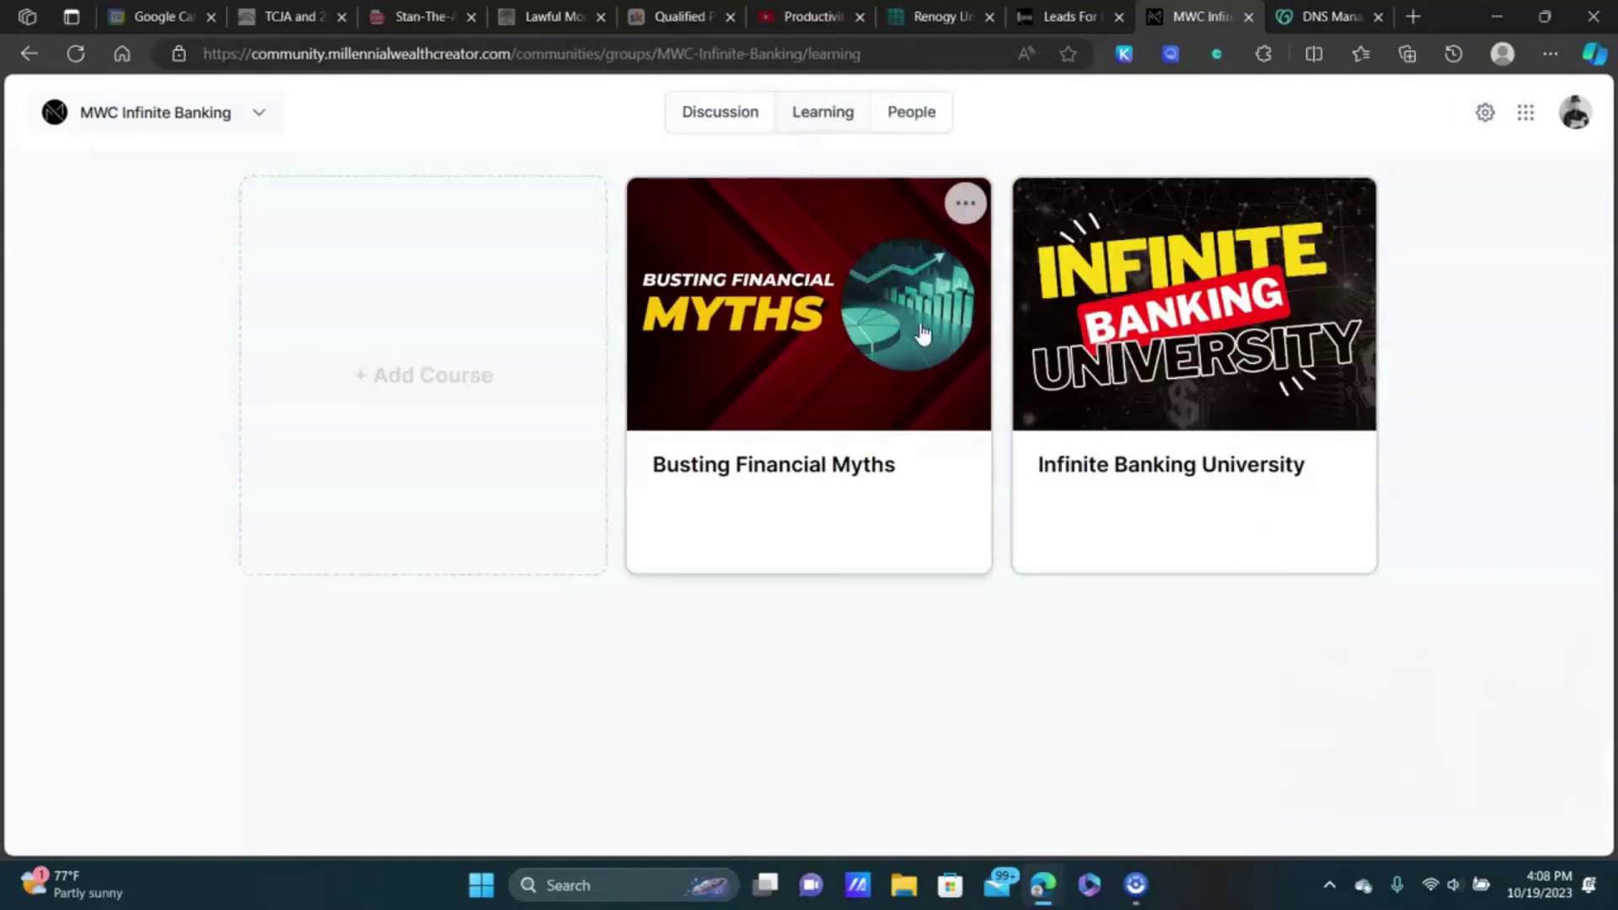
pyautogui.click(1055, 15)
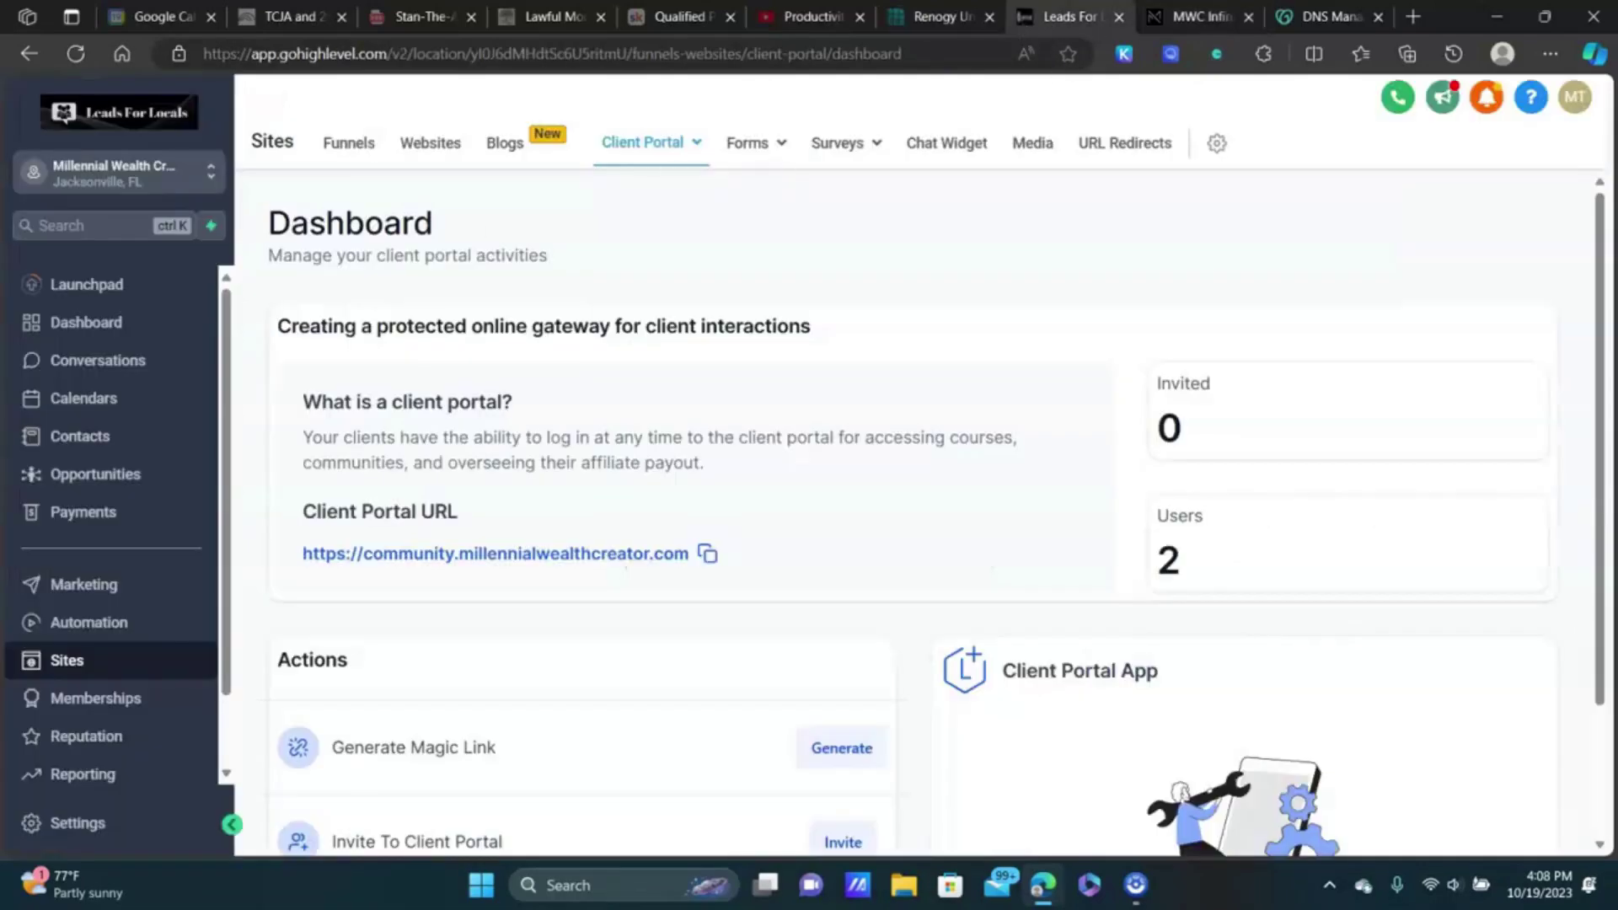
pyautogui.click(126, 700)
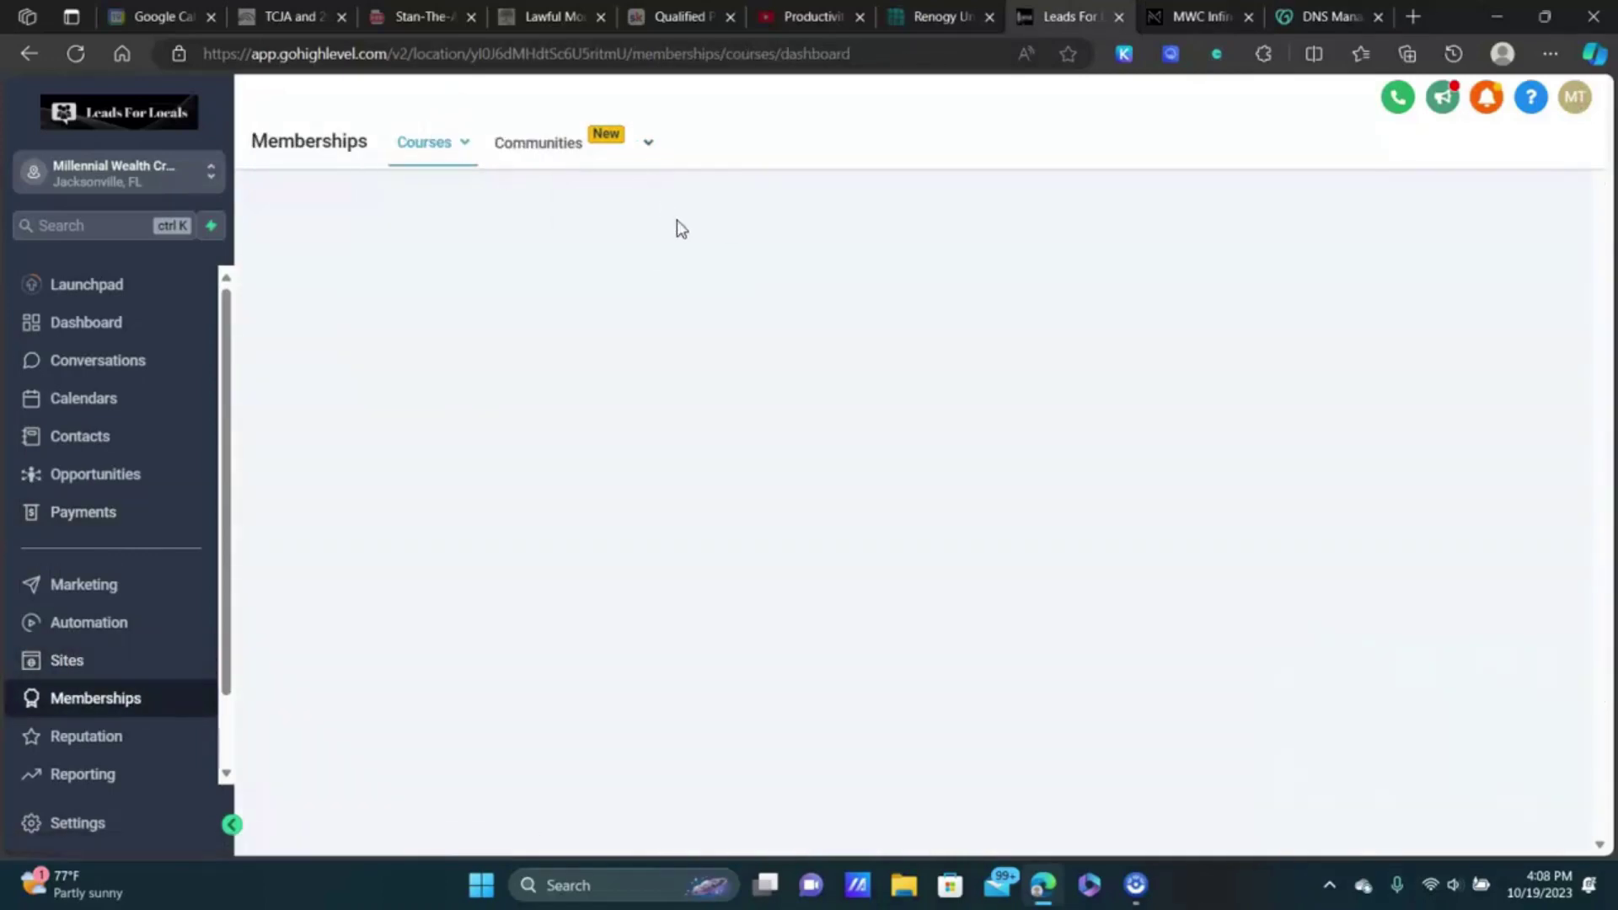
pyautogui.moveTo(437, 154)
pyautogui.click(410, 230)
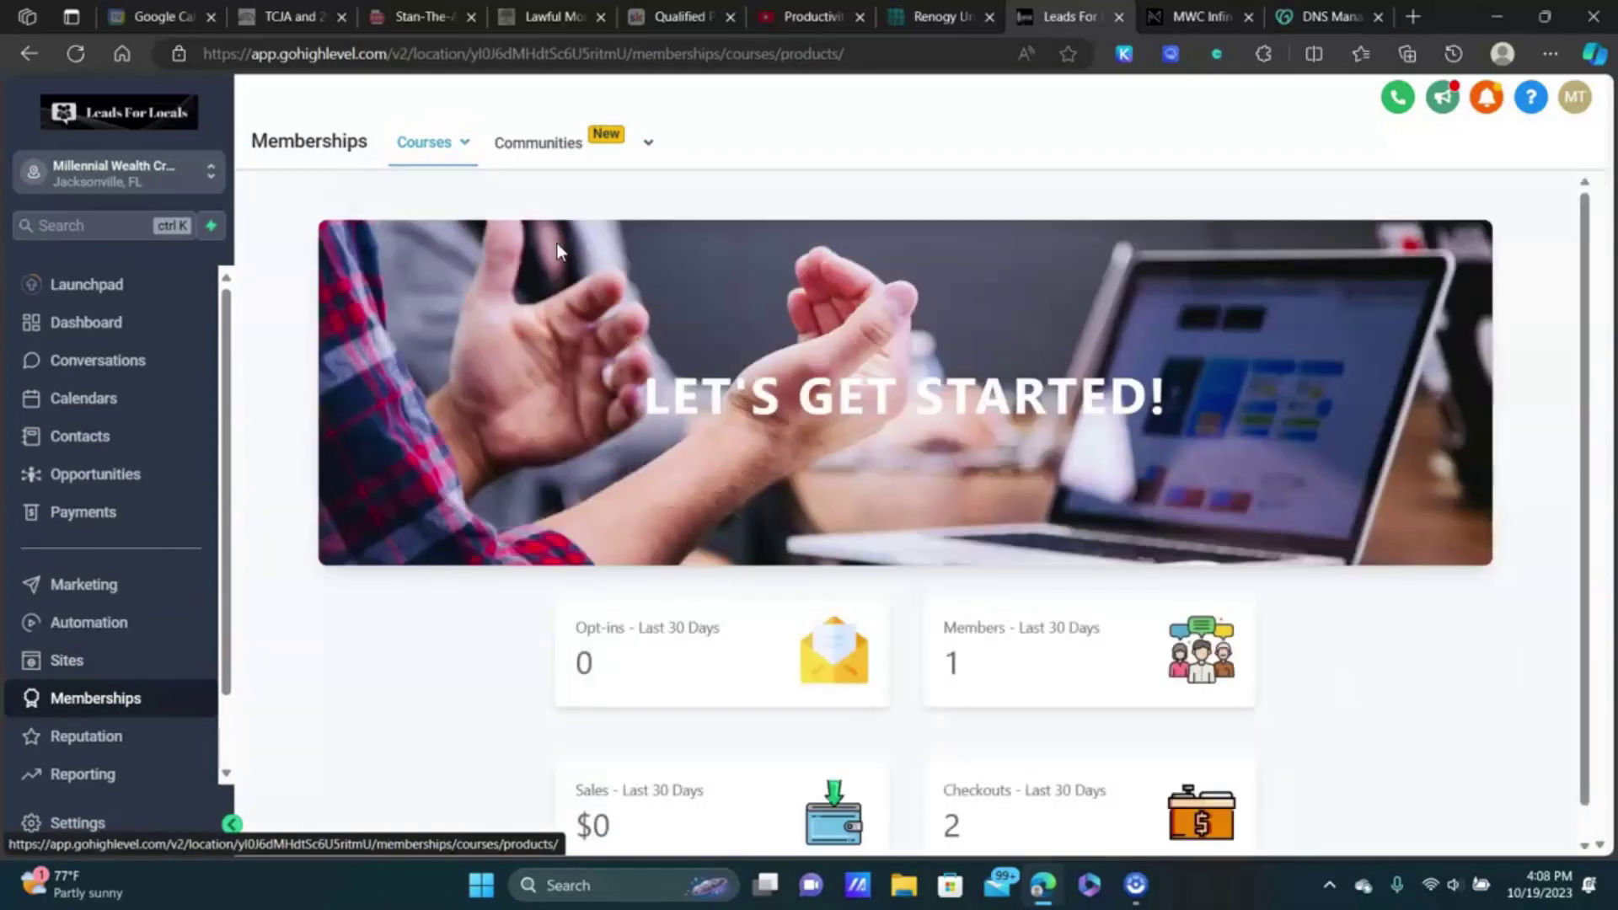
pyautogui.click(432, 235)
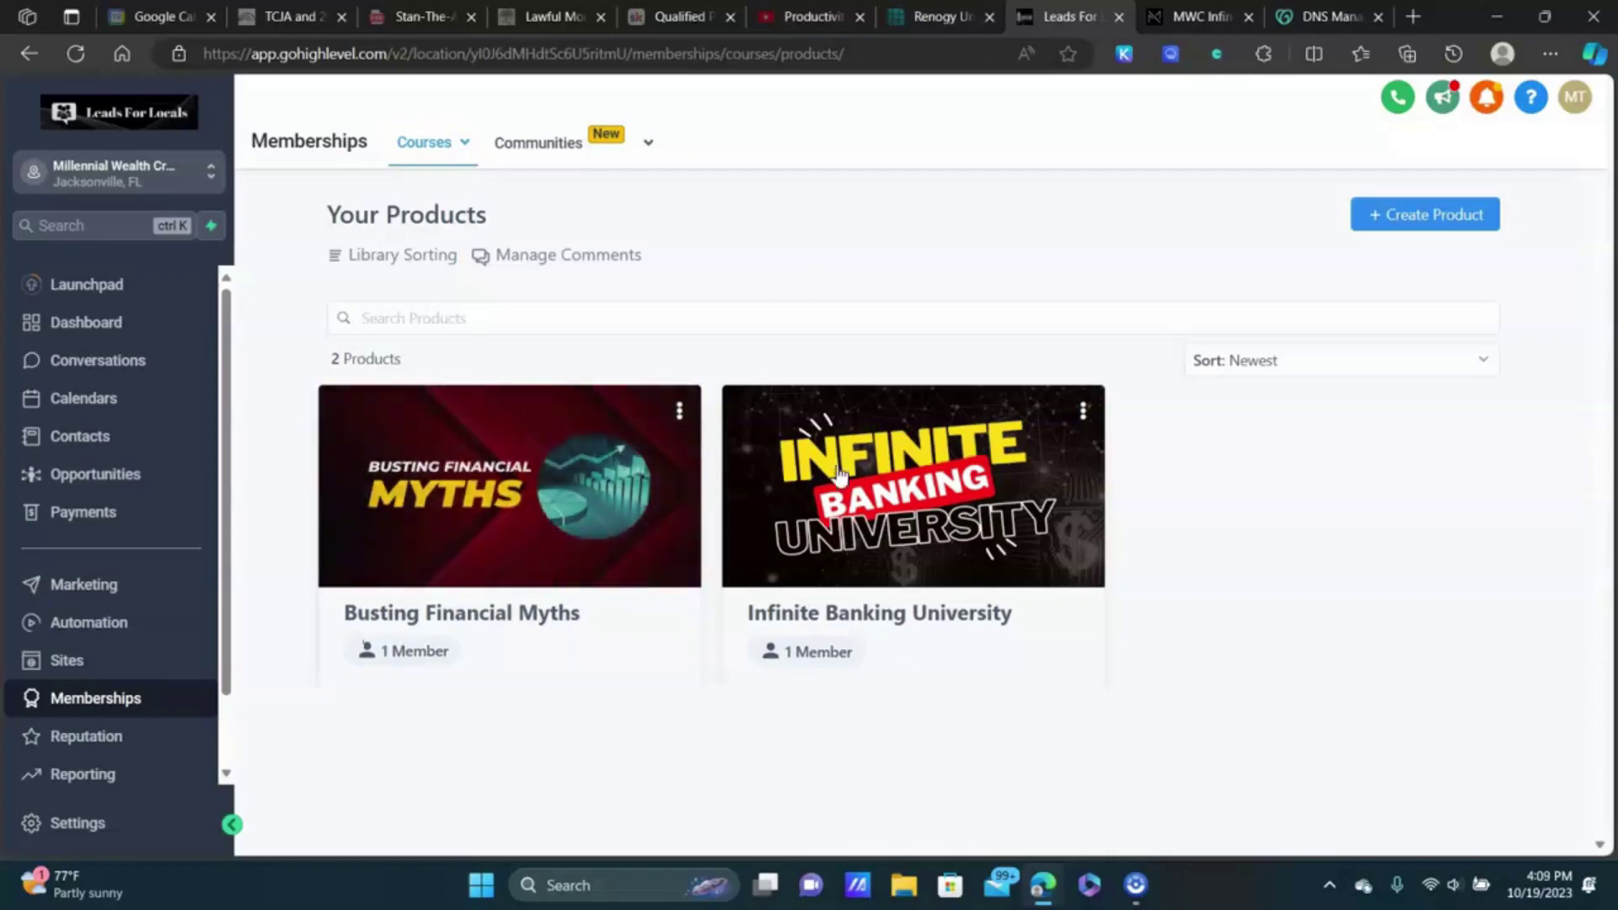
# Step: Switch back to the community and check which courses the Add Course form offers, closing it without adding one
pyautogui.click(1192, 16)
pyautogui.click(476, 377)
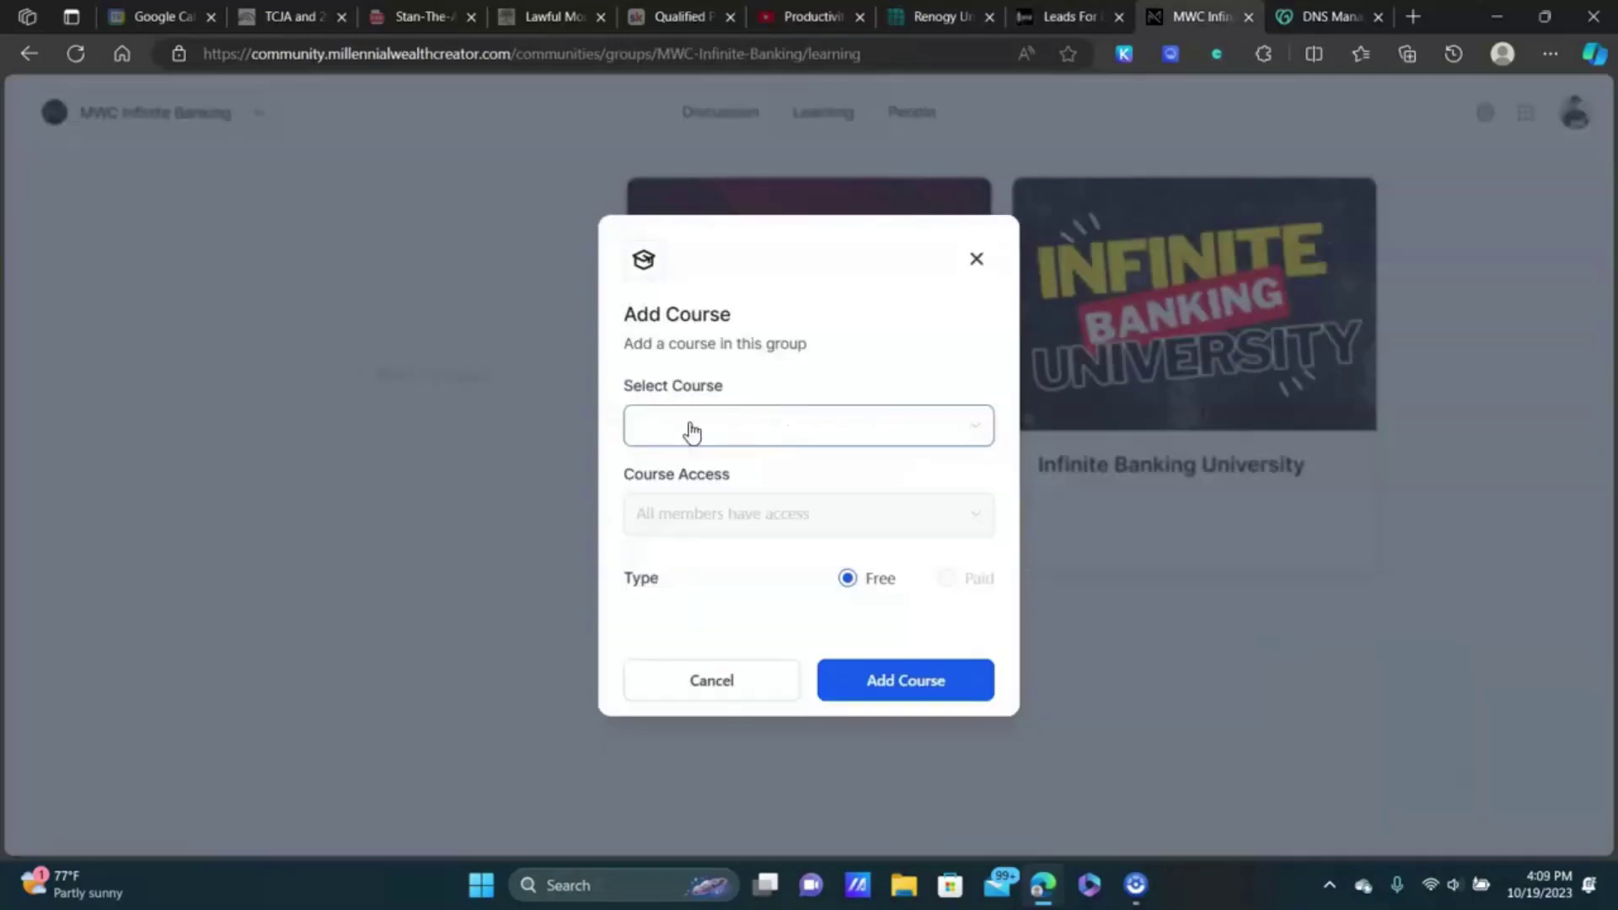
pyautogui.click(686, 426)
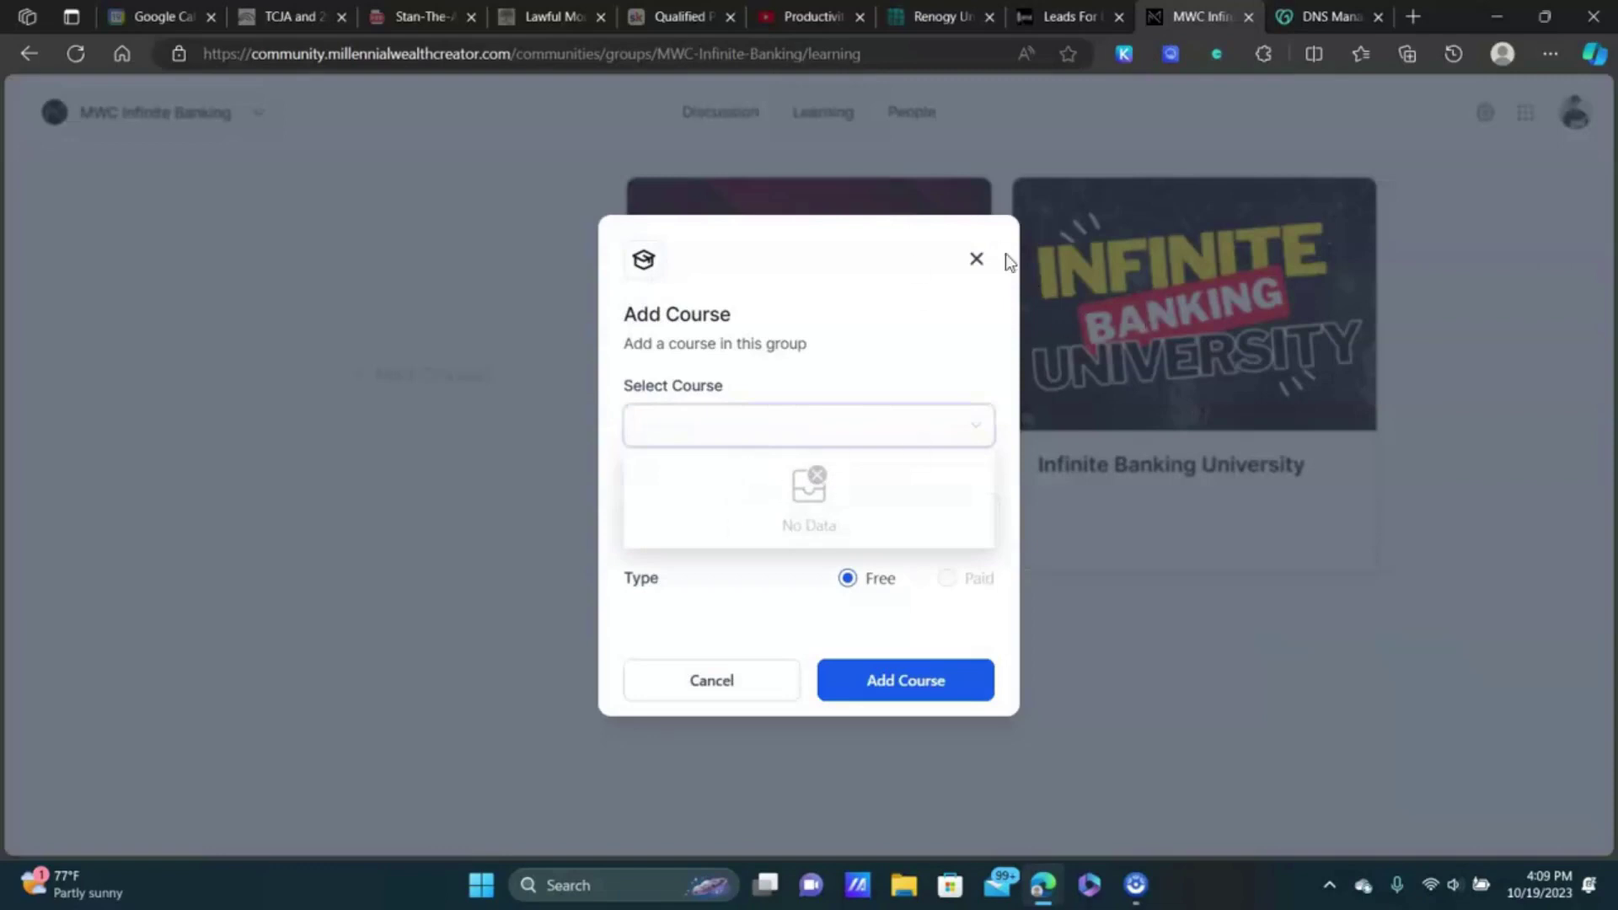
pyautogui.click(926, 382)
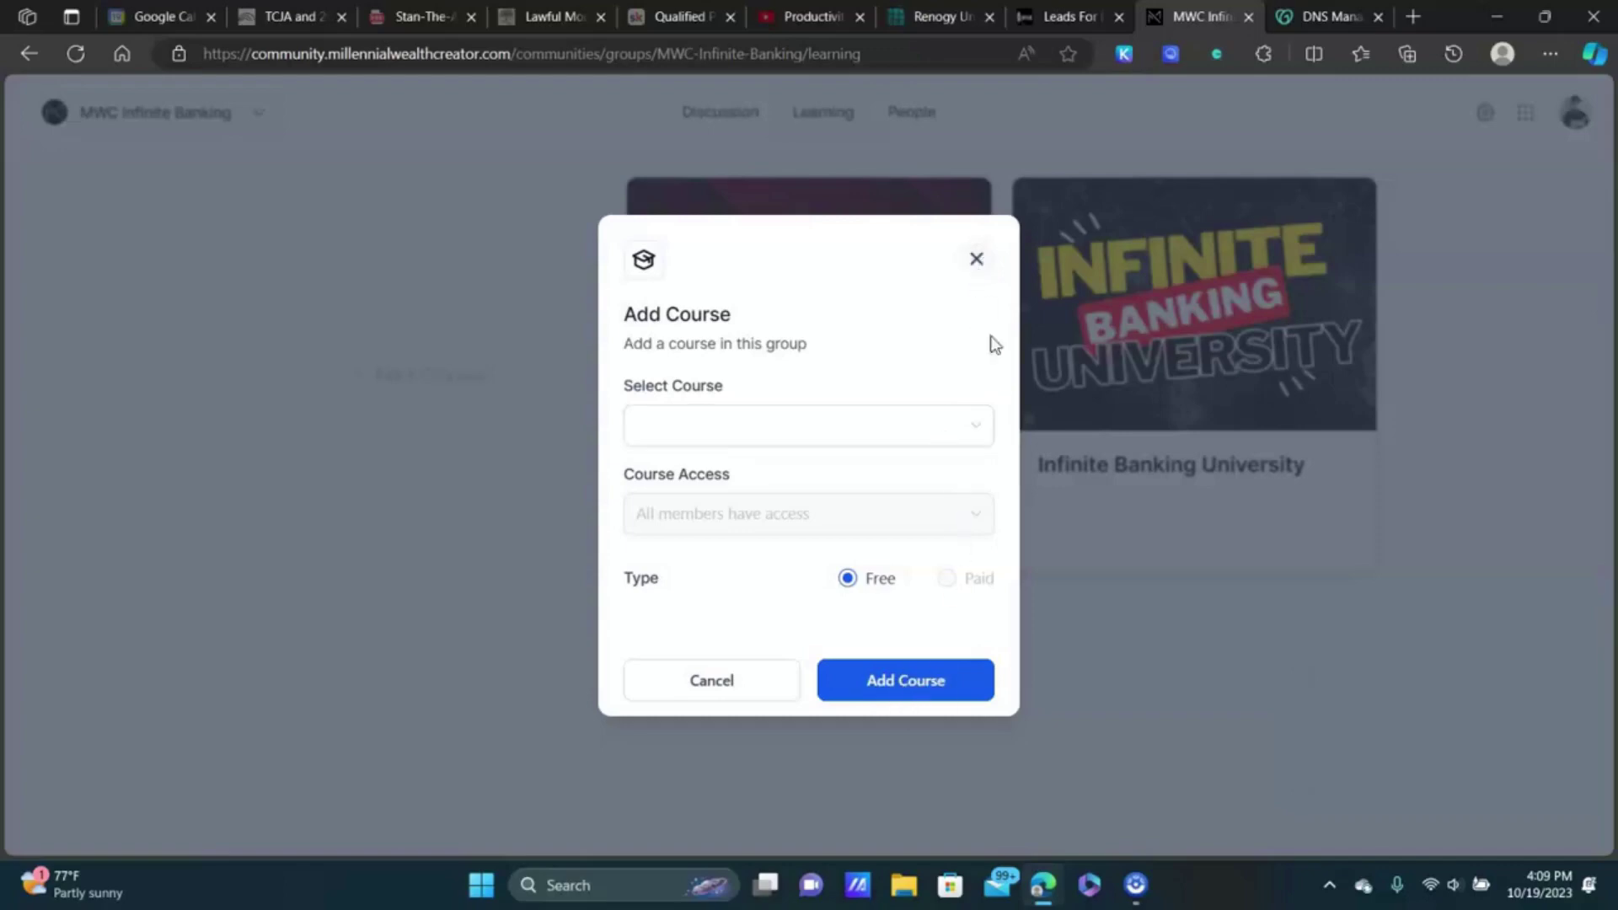
pyautogui.click(975, 258)
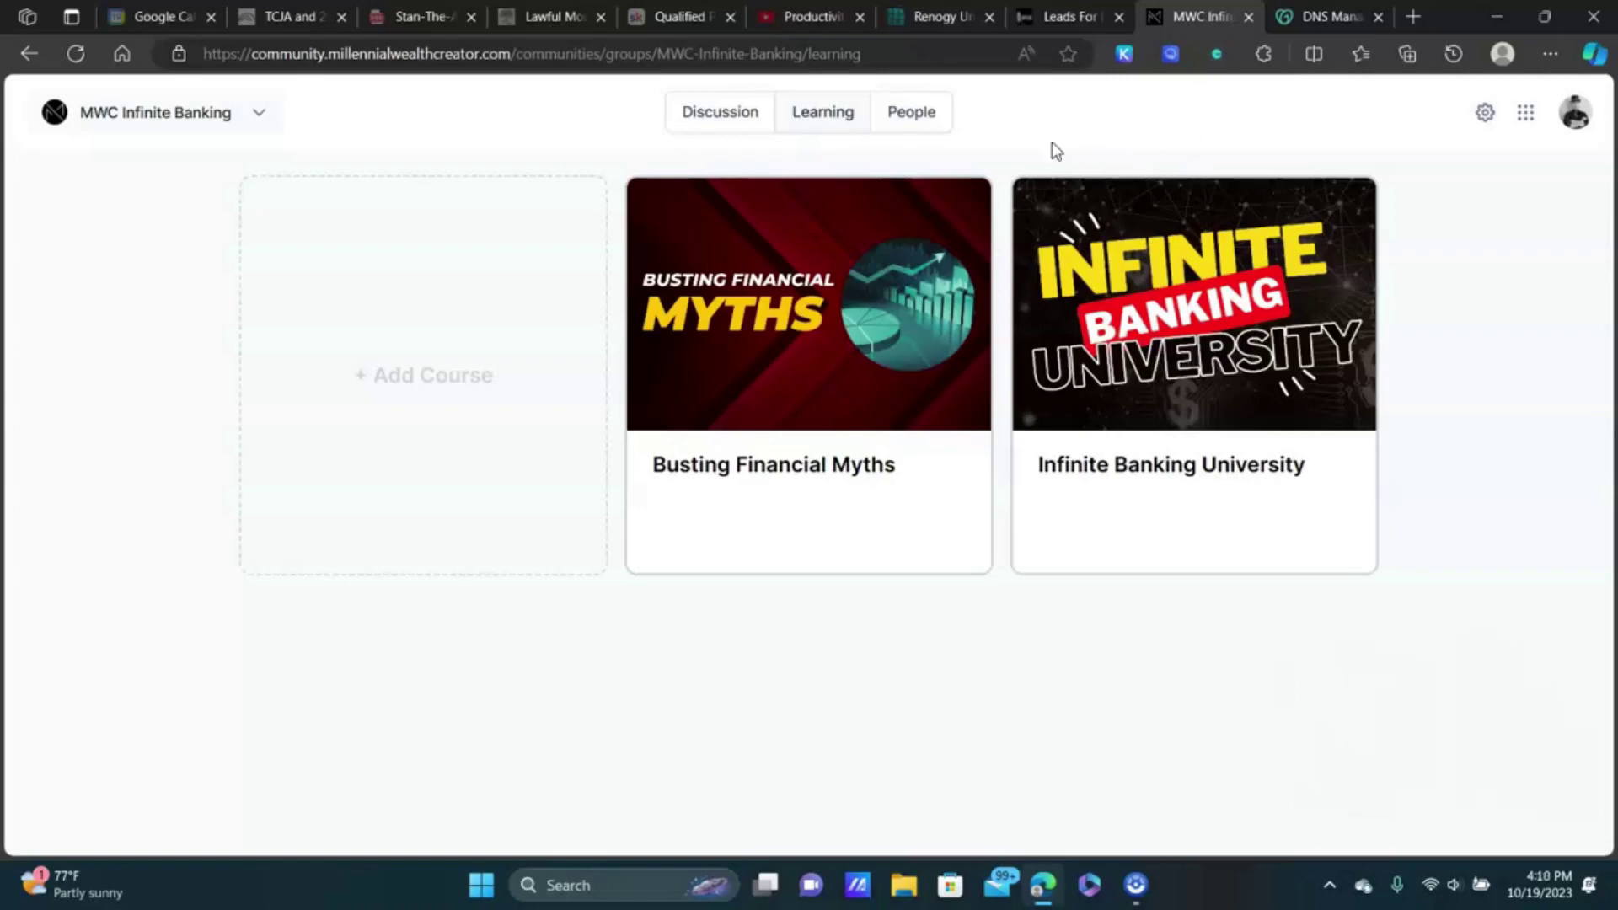
# Step: View the group's member list, and open the owner's profile settings to review all the basic information fields
pyautogui.click(930, 115)
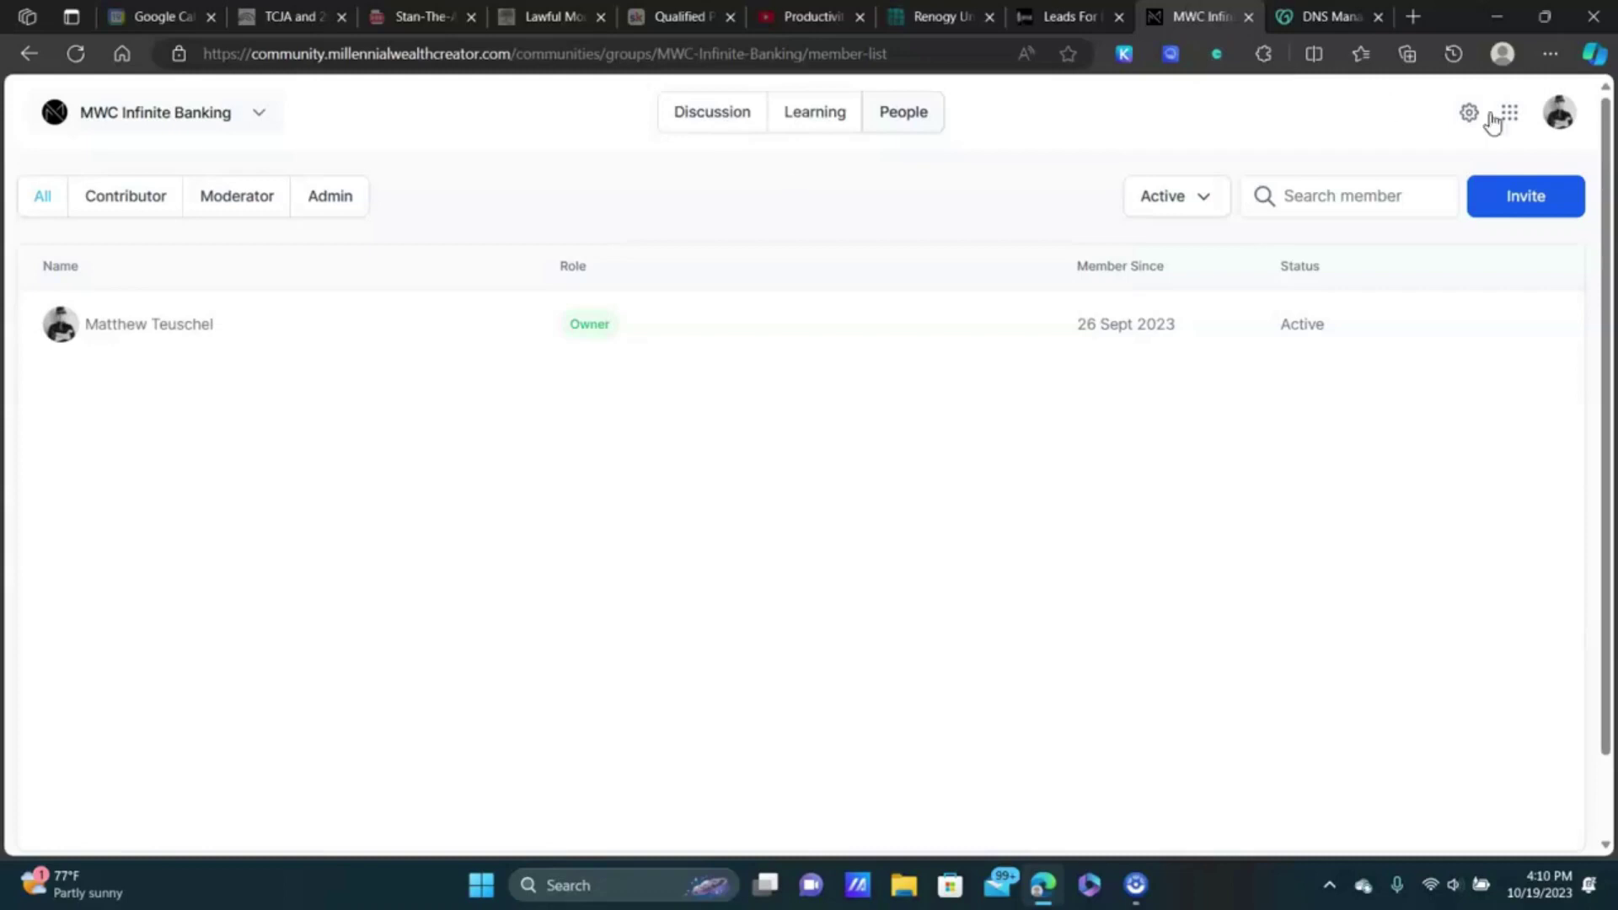
pyautogui.click(1560, 116)
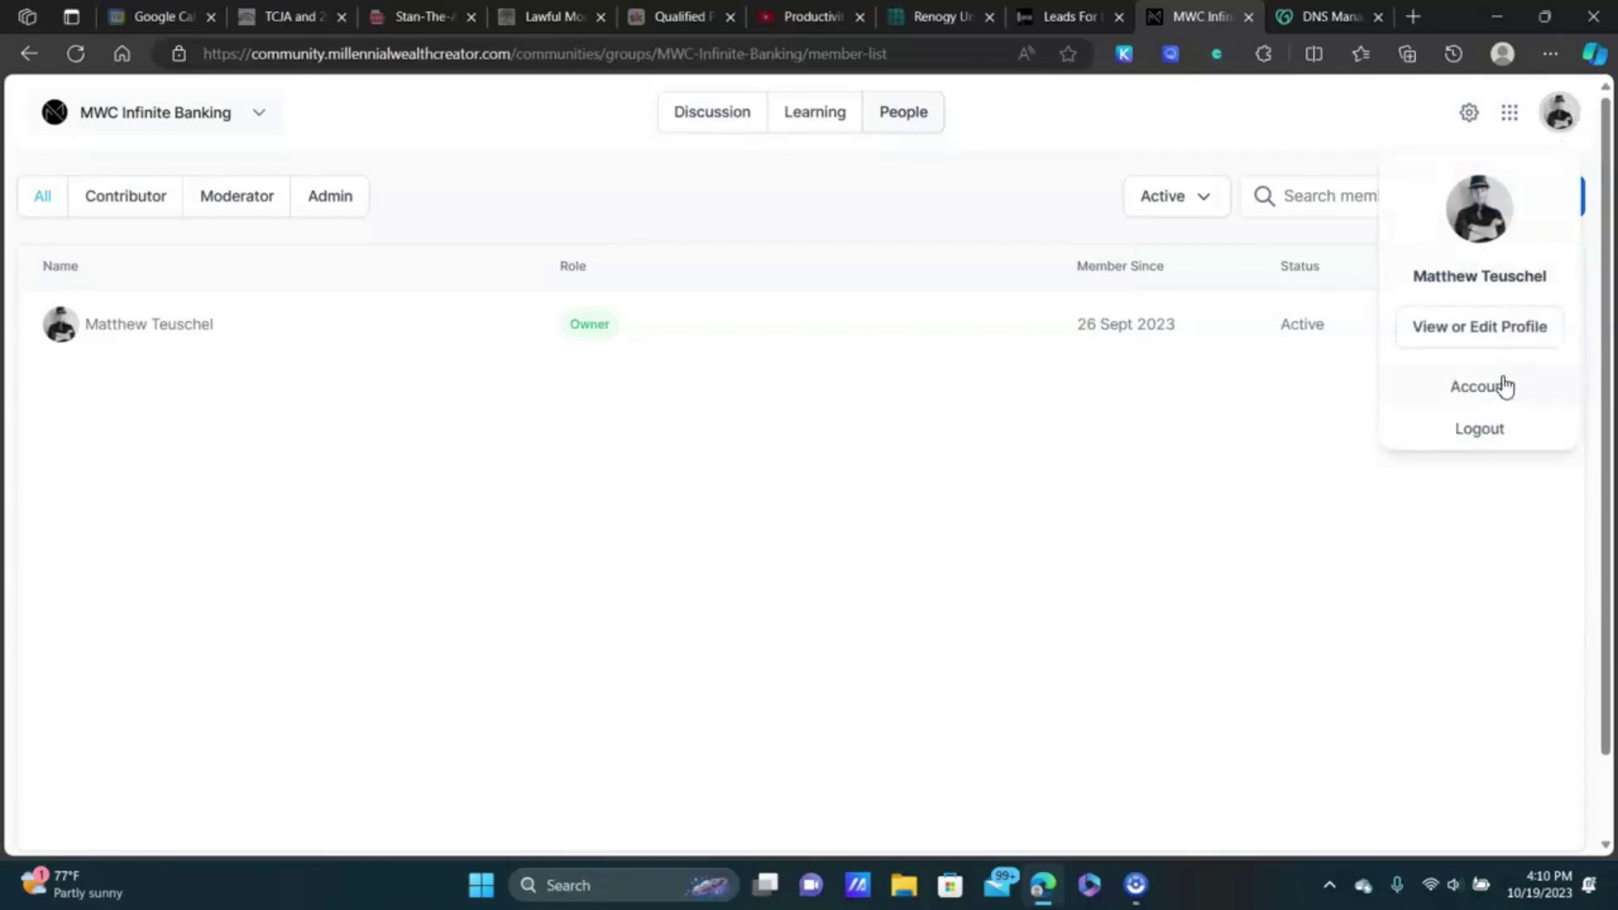
pyautogui.click(1474, 333)
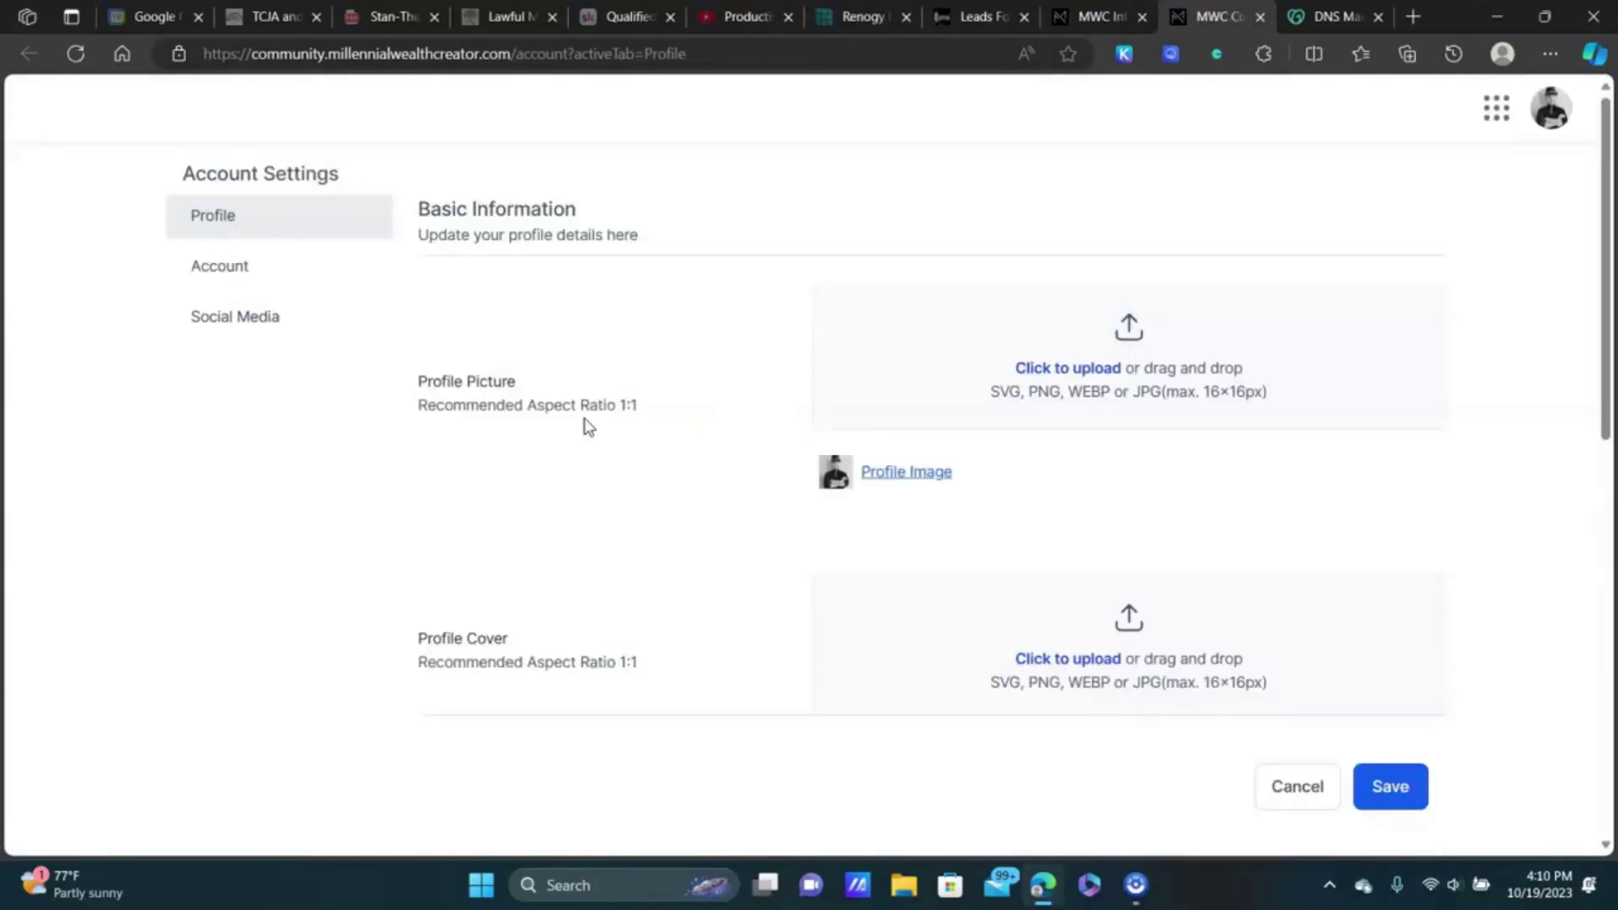
pyautogui.scroll(-4, 587, 427)
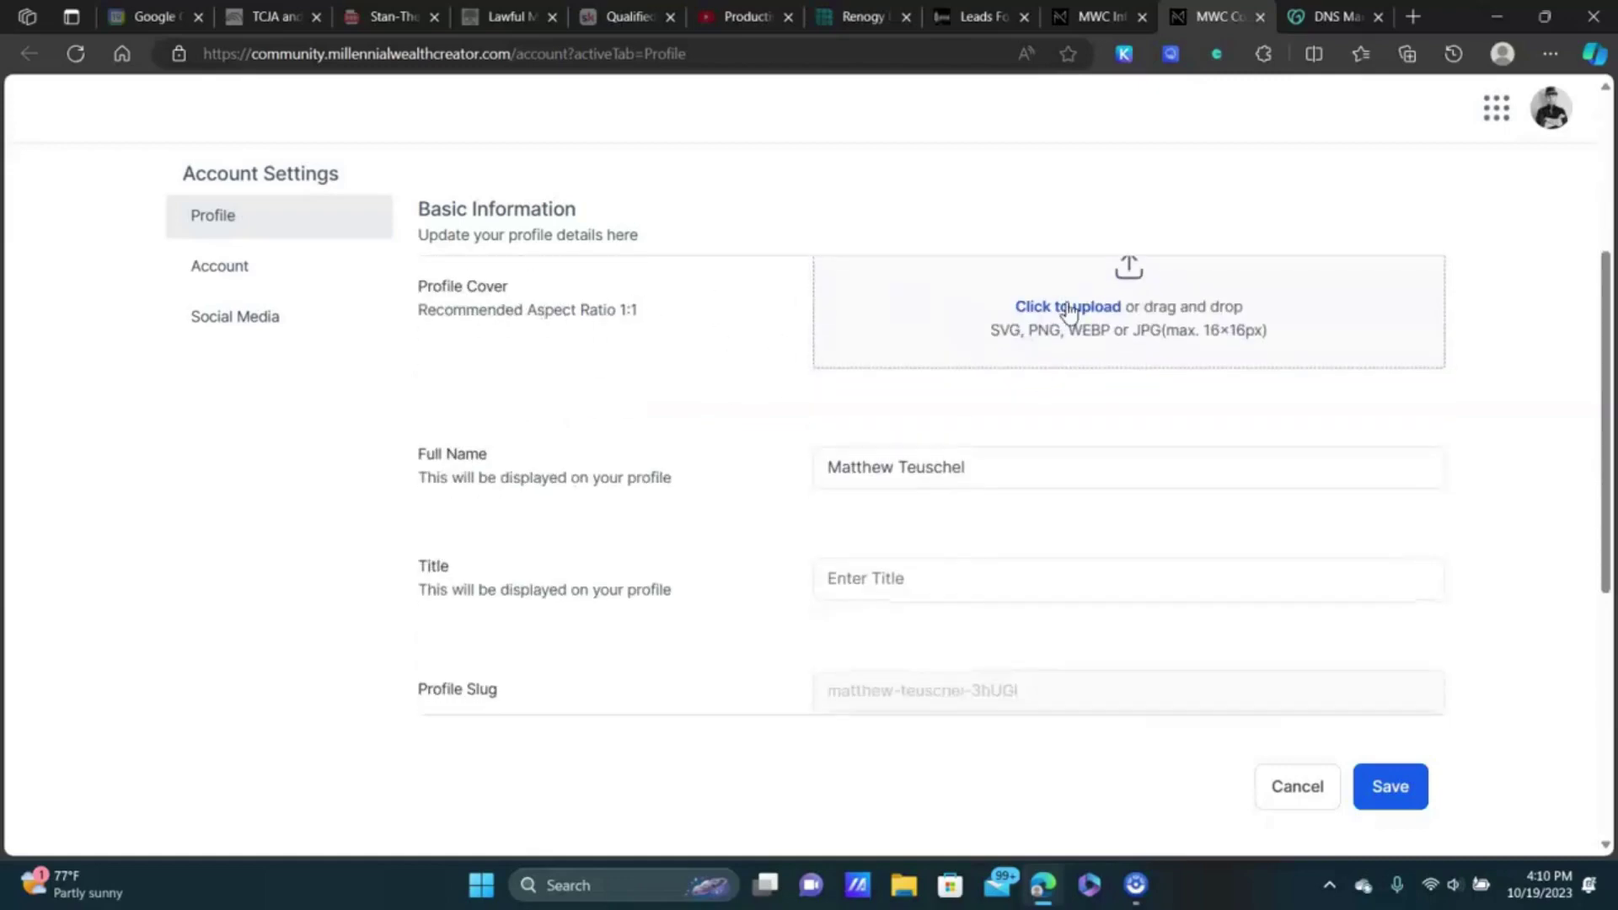
pyautogui.scroll(-3, 942, 470)
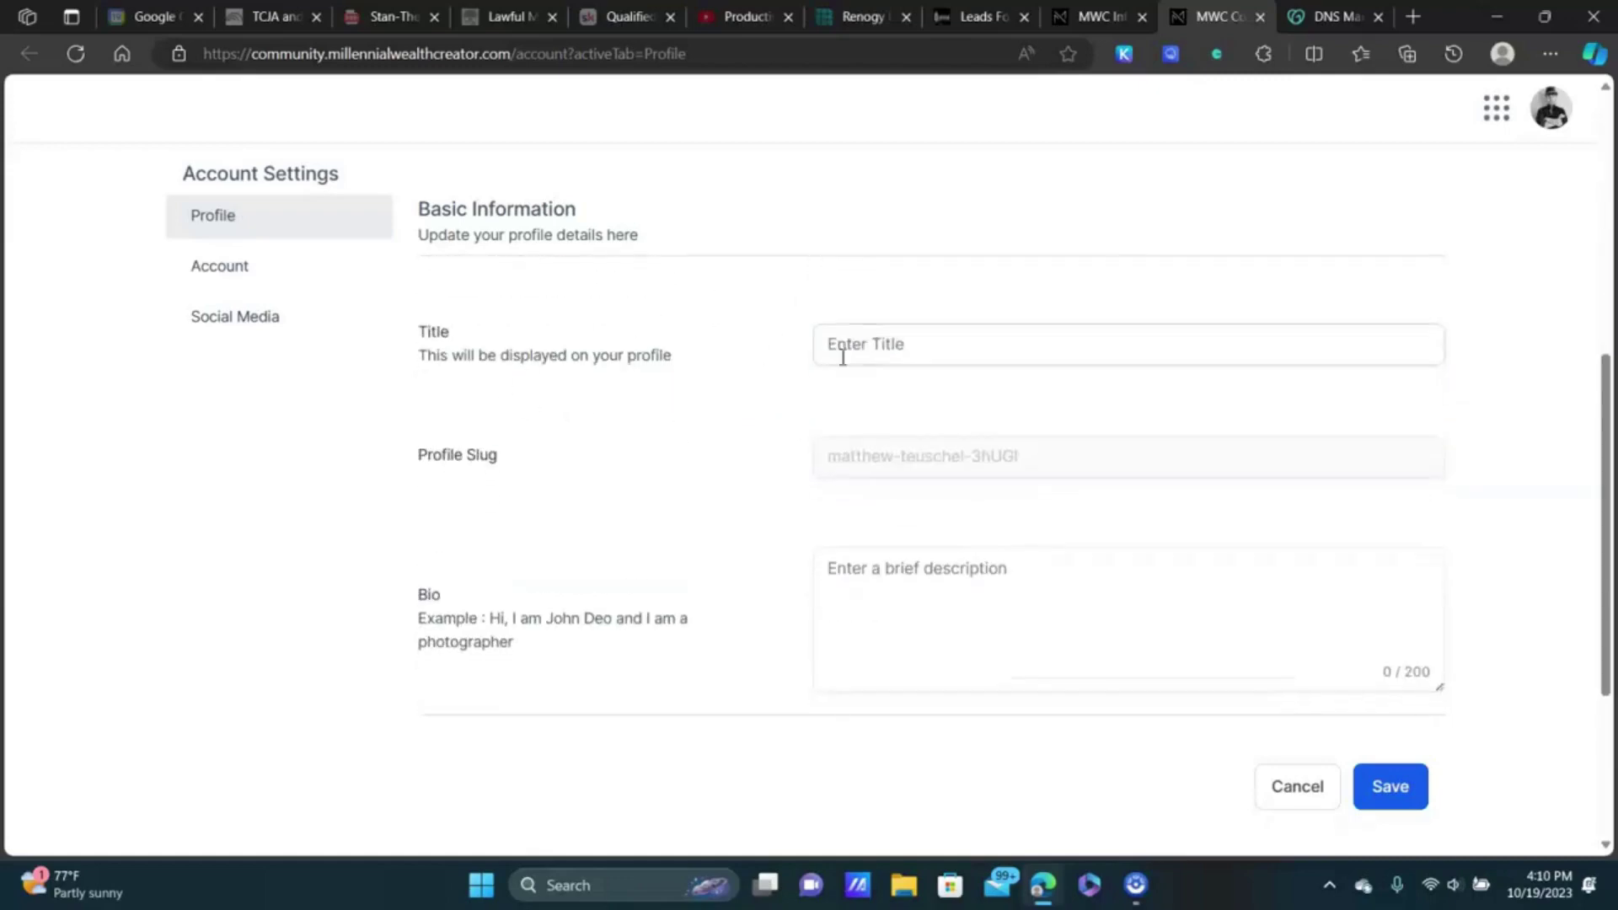
pyautogui.scroll(-3, 588, 438)
pyautogui.scroll(-1, 926, 430)
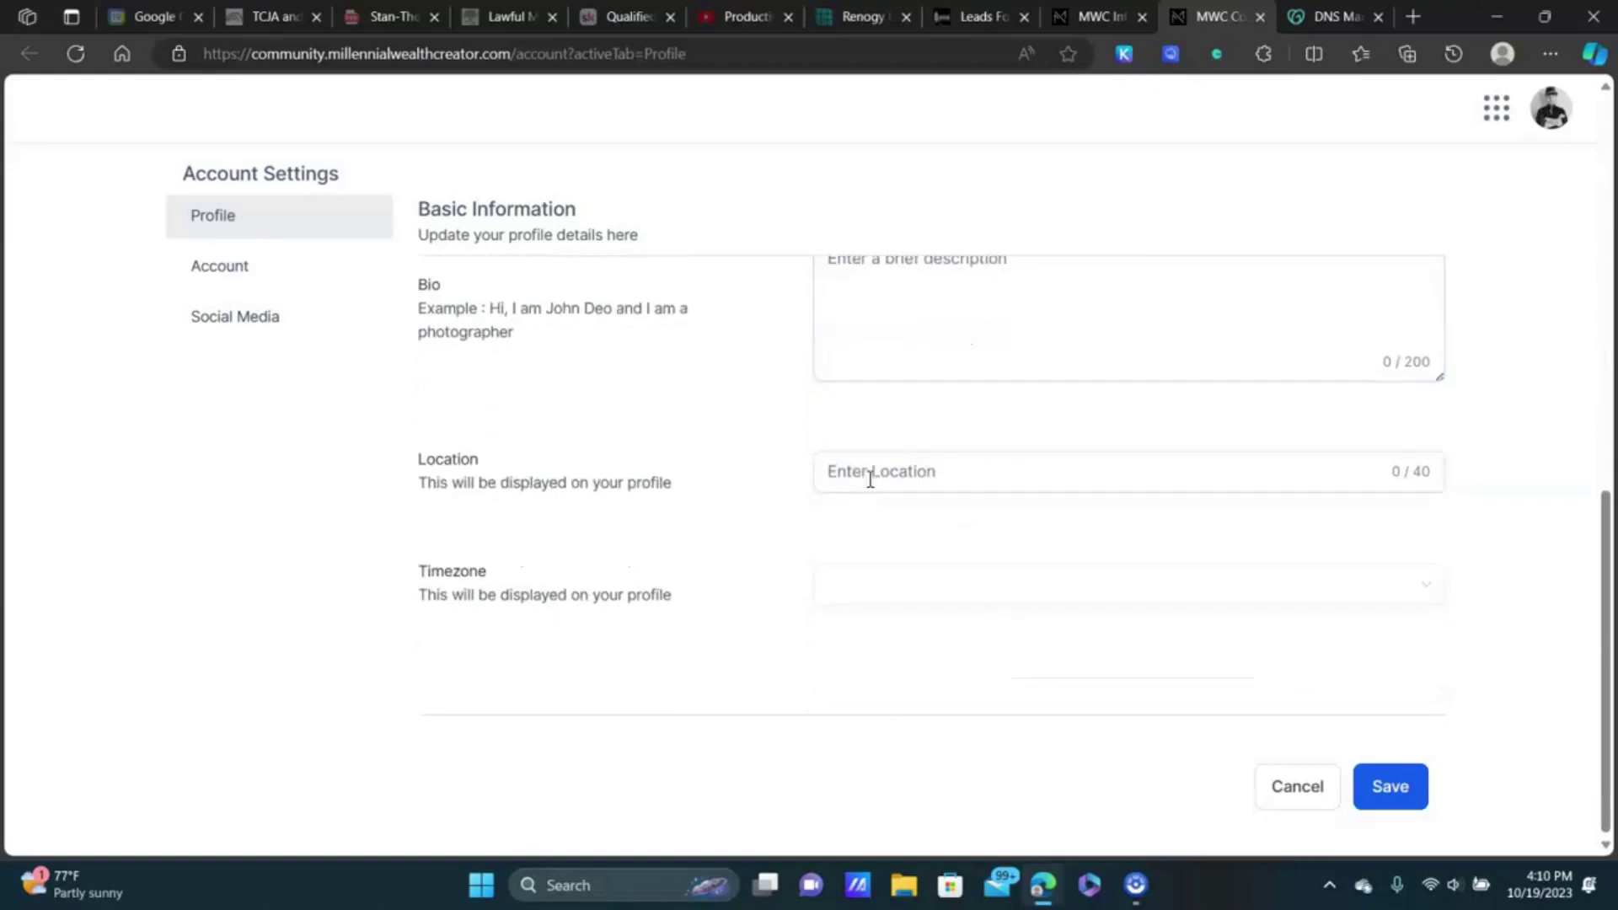
# Step: Review the login account options and the social media and contact fields in the account settings
pyautogui.click(212, 272)
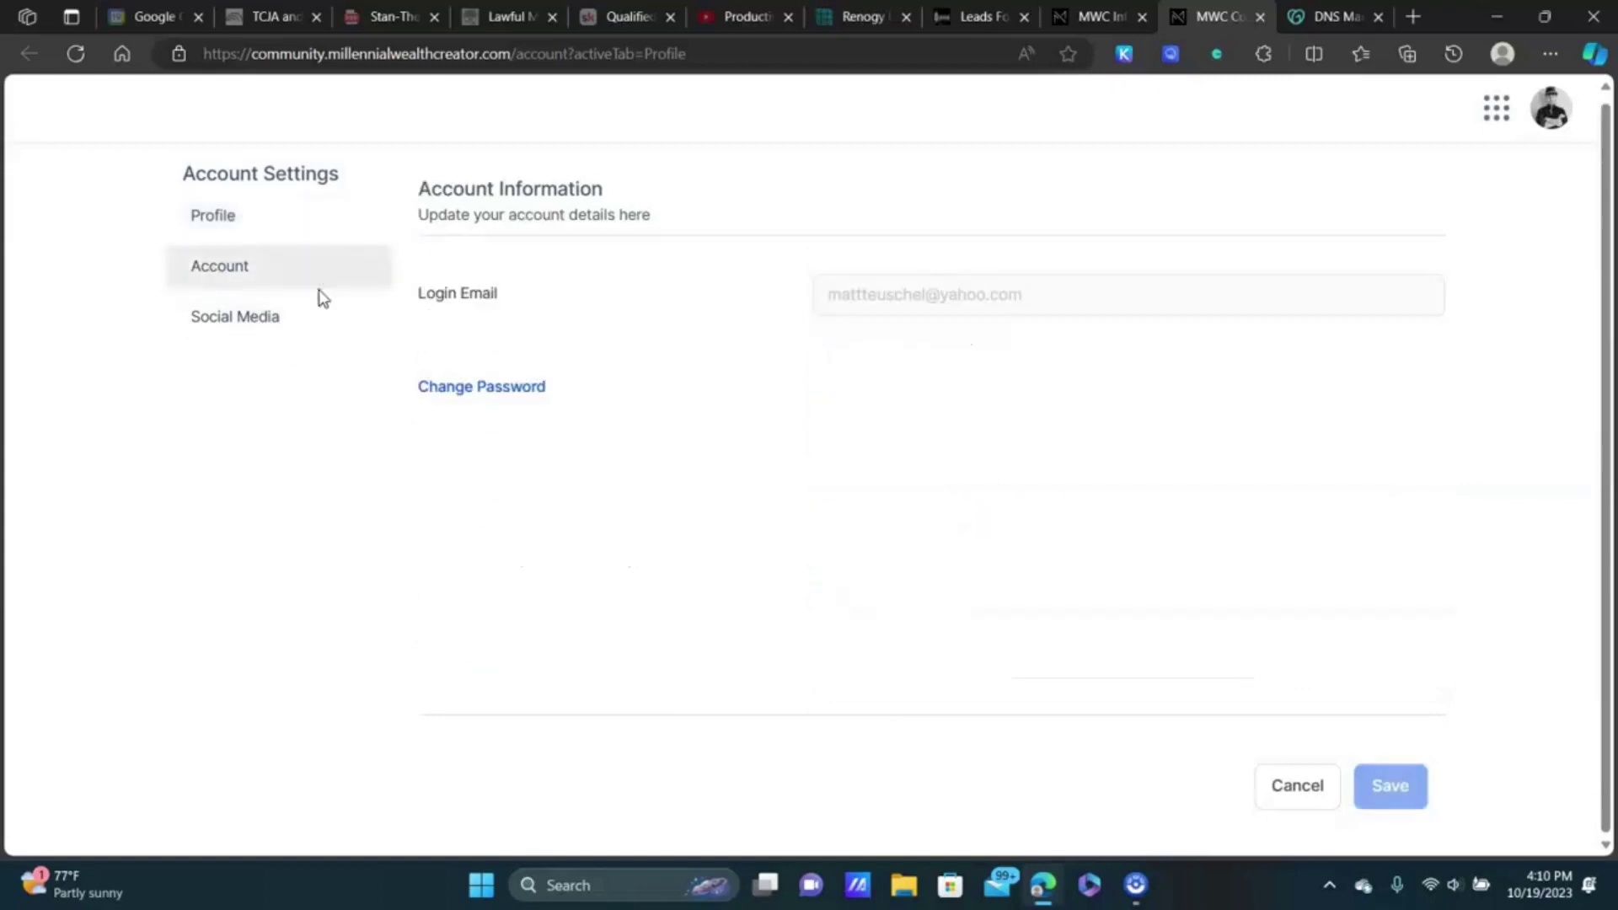
pyautogui.click(255, 321)
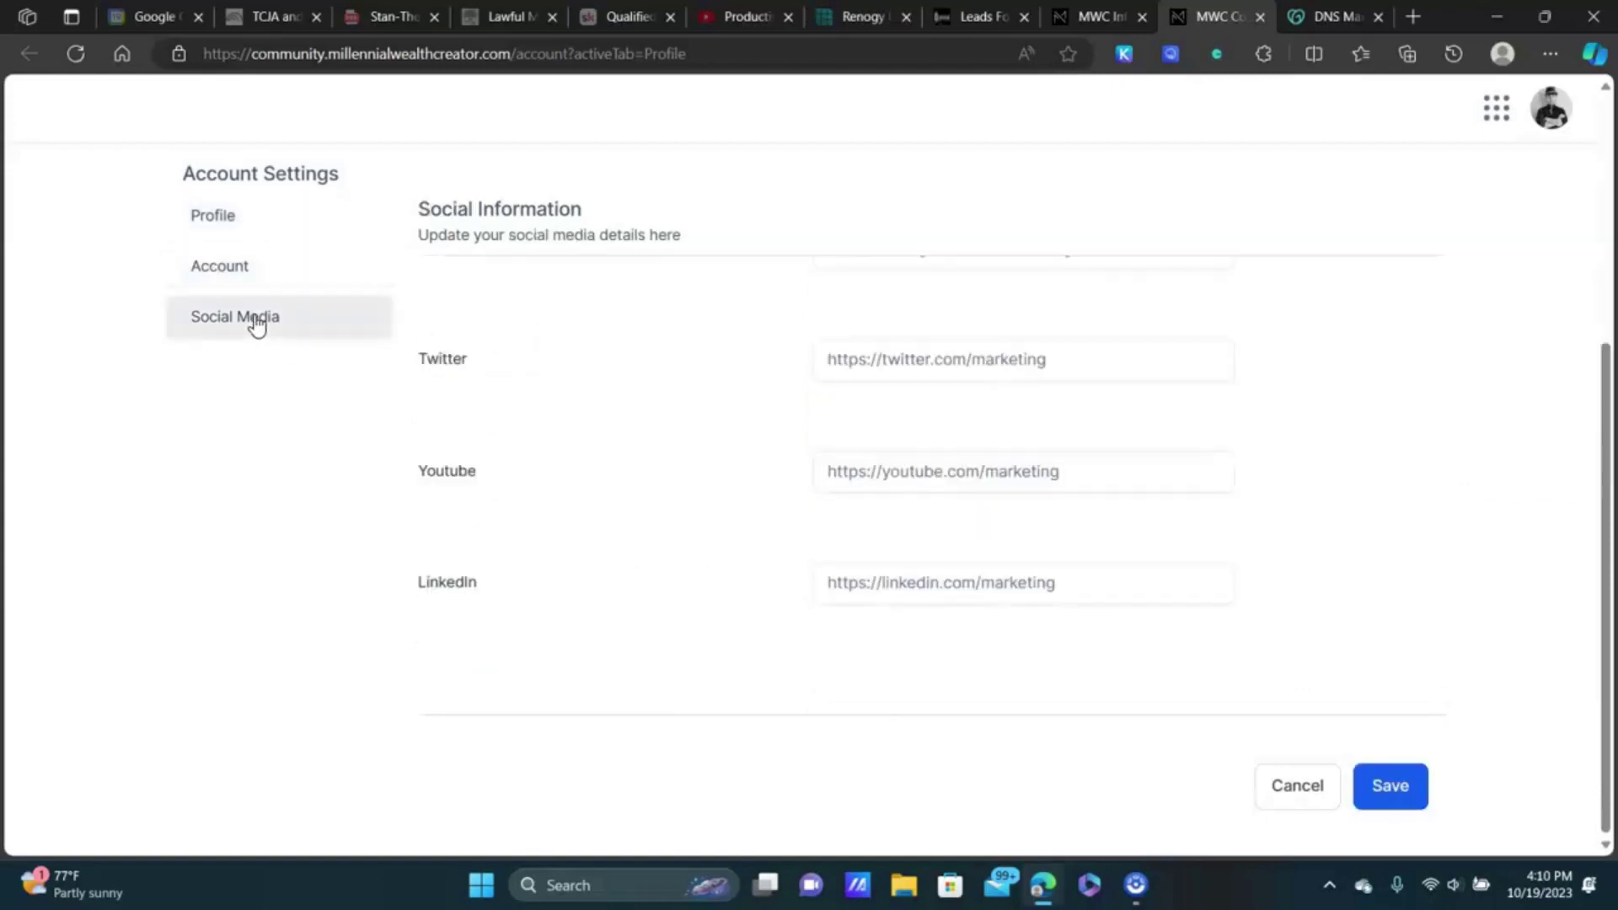
pyautogui.scroll(2, 825, 555)
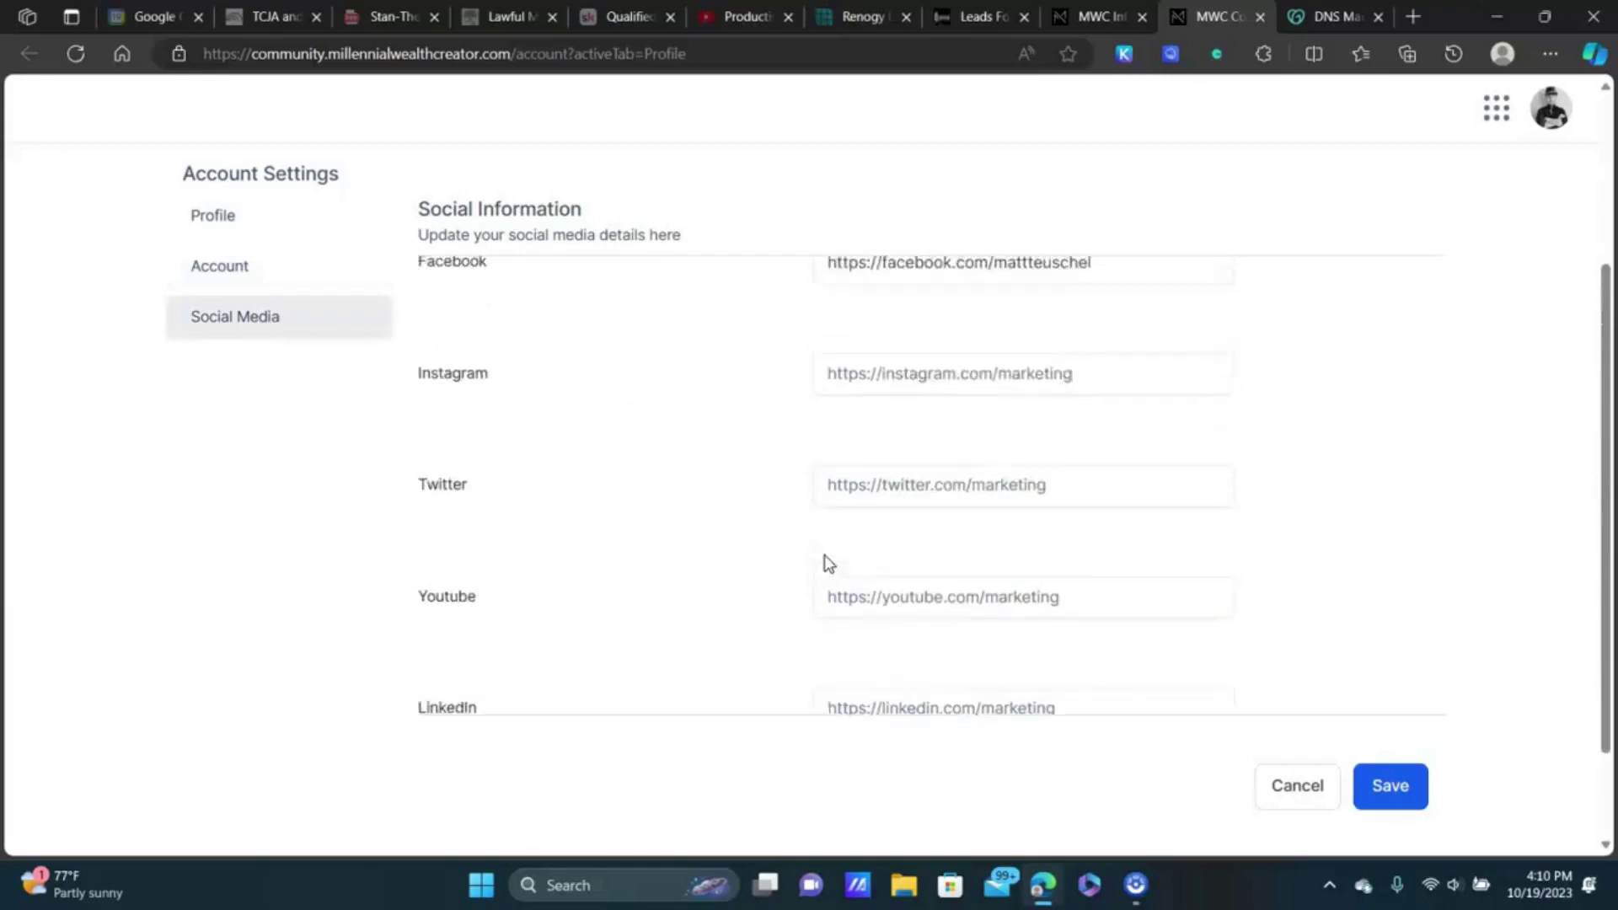
pyautogui.scroll(3, 824, 560)
pyautogui.click(952, 310)
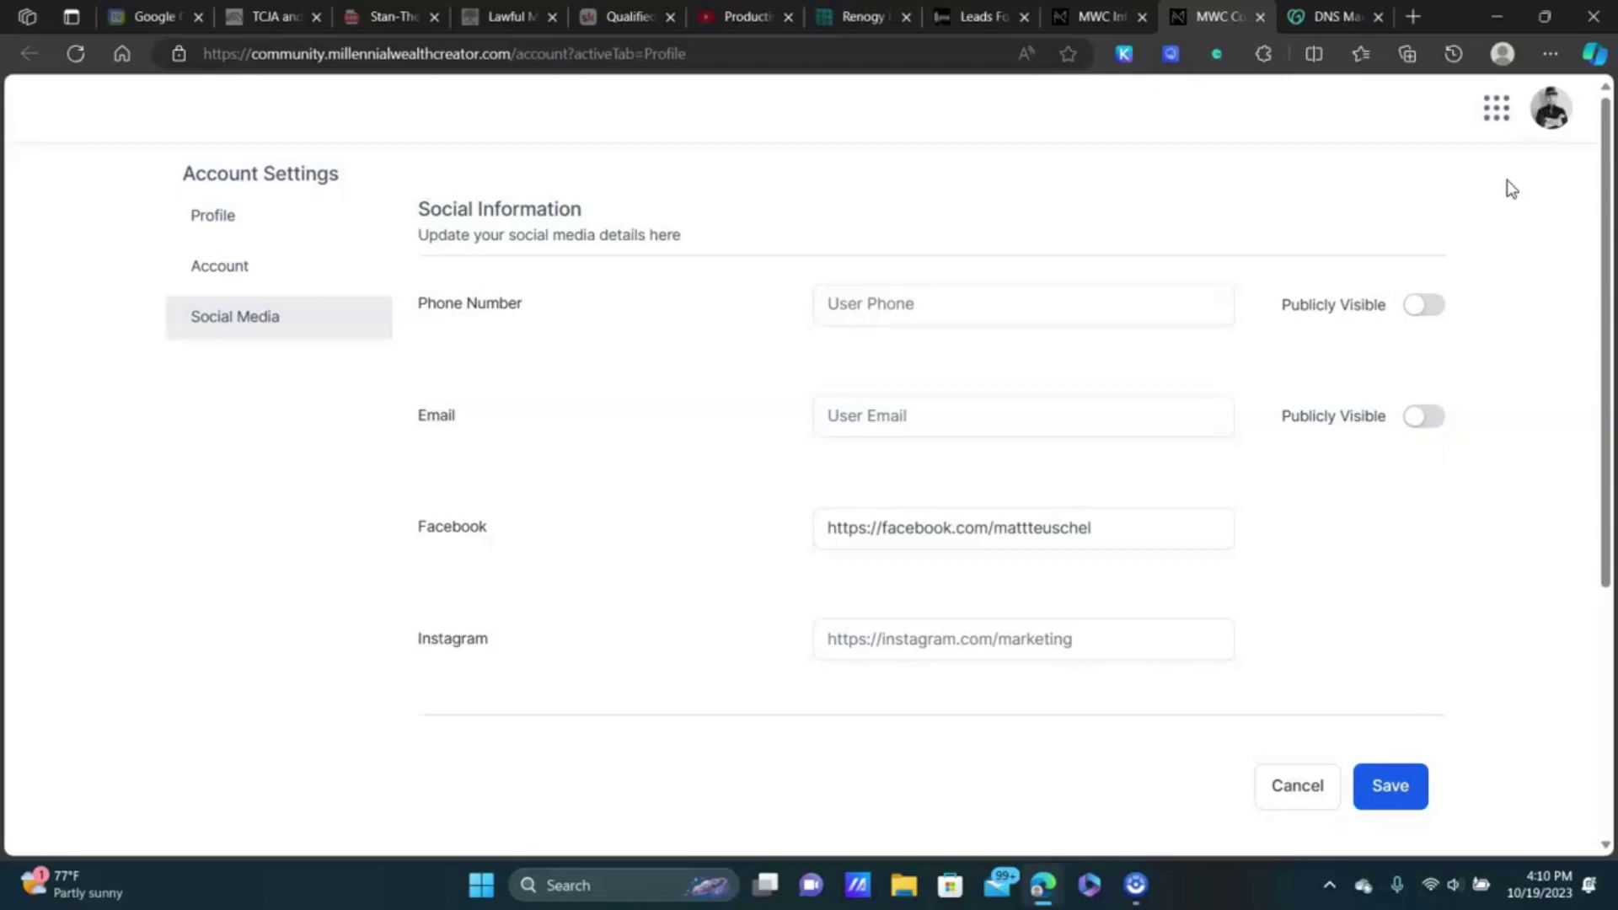
# Step: Close the account settings and return to the group's discussion feed
pyautogui.click(1261, 19)
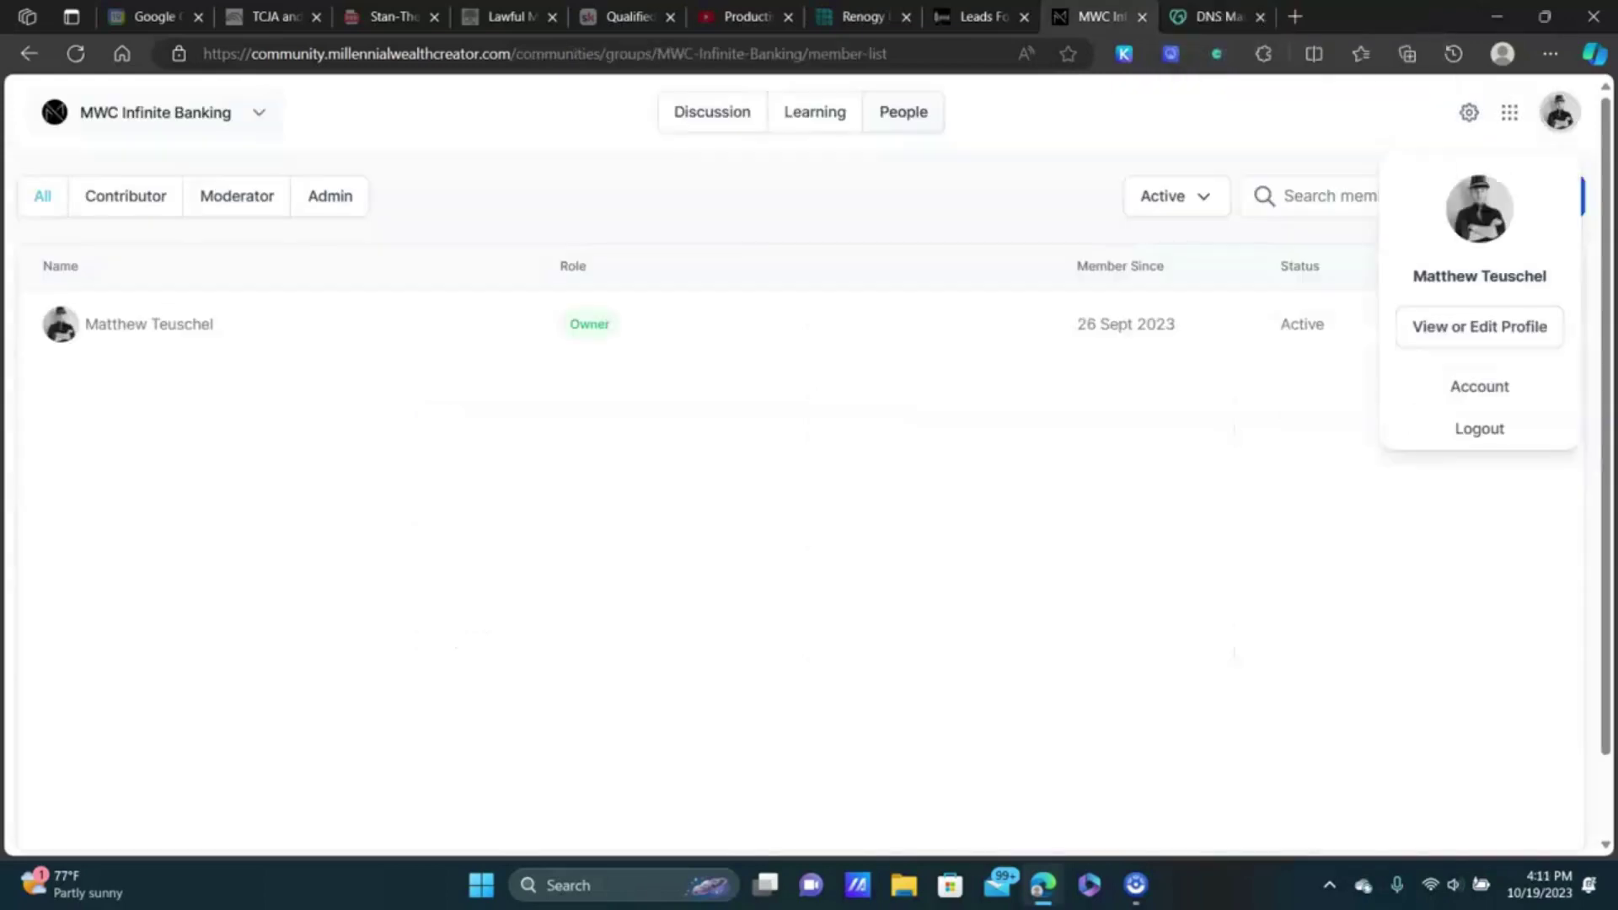
pyautogui.click(709, 118)
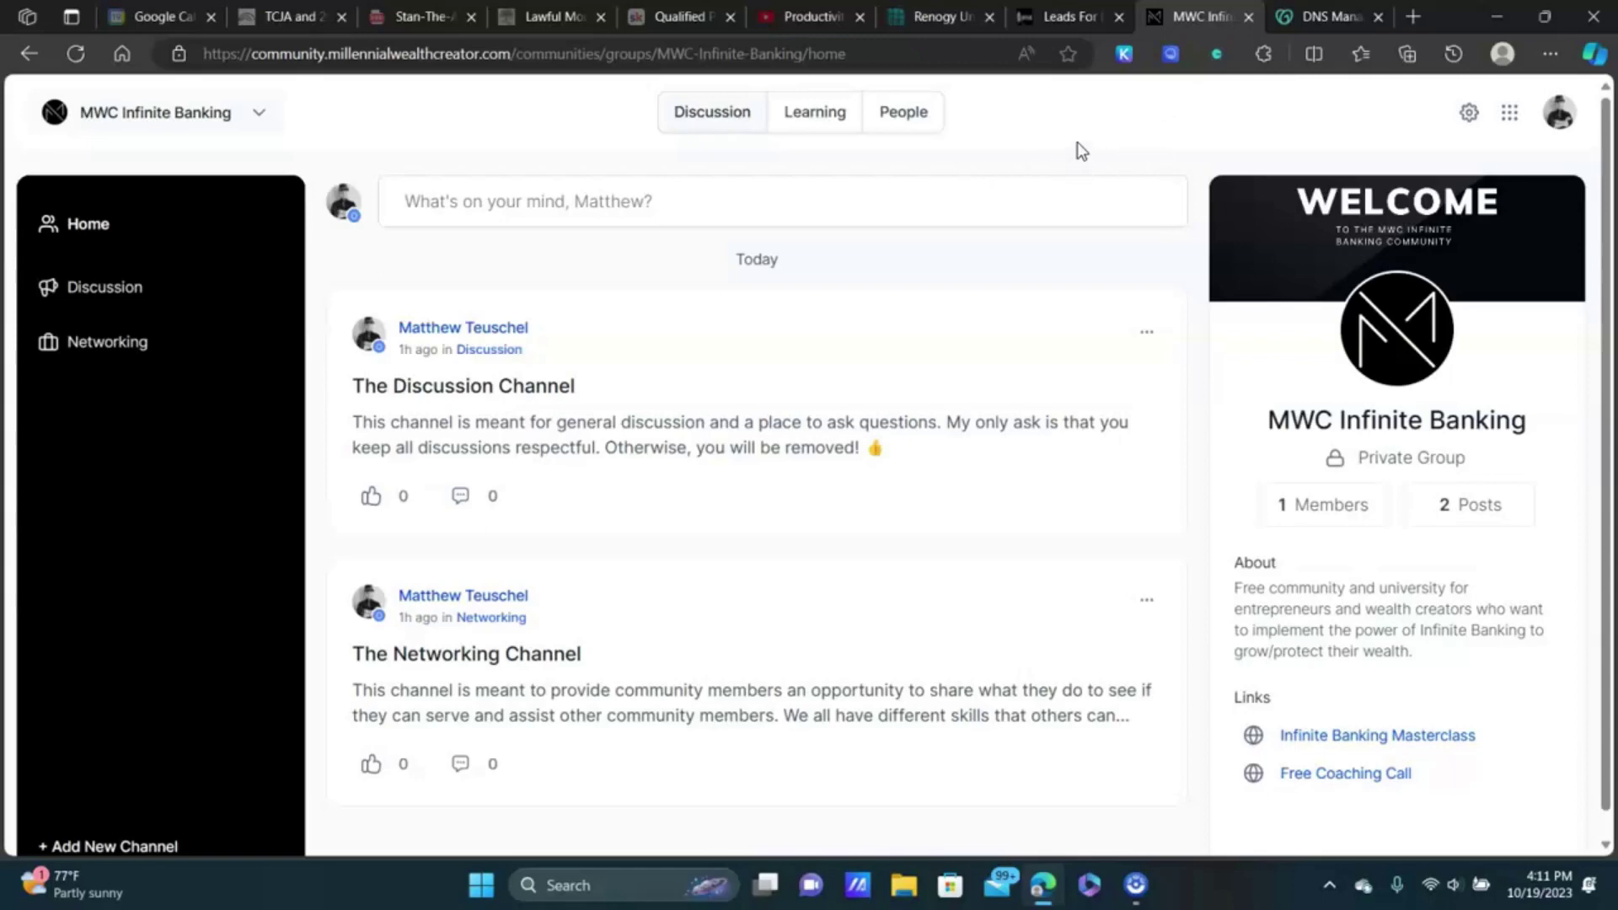
# Step: Review the promotional links in the group settings and the Add Link form's fields, closing both without adding a link
pyautogui.scroll(-1, 1077, 142)
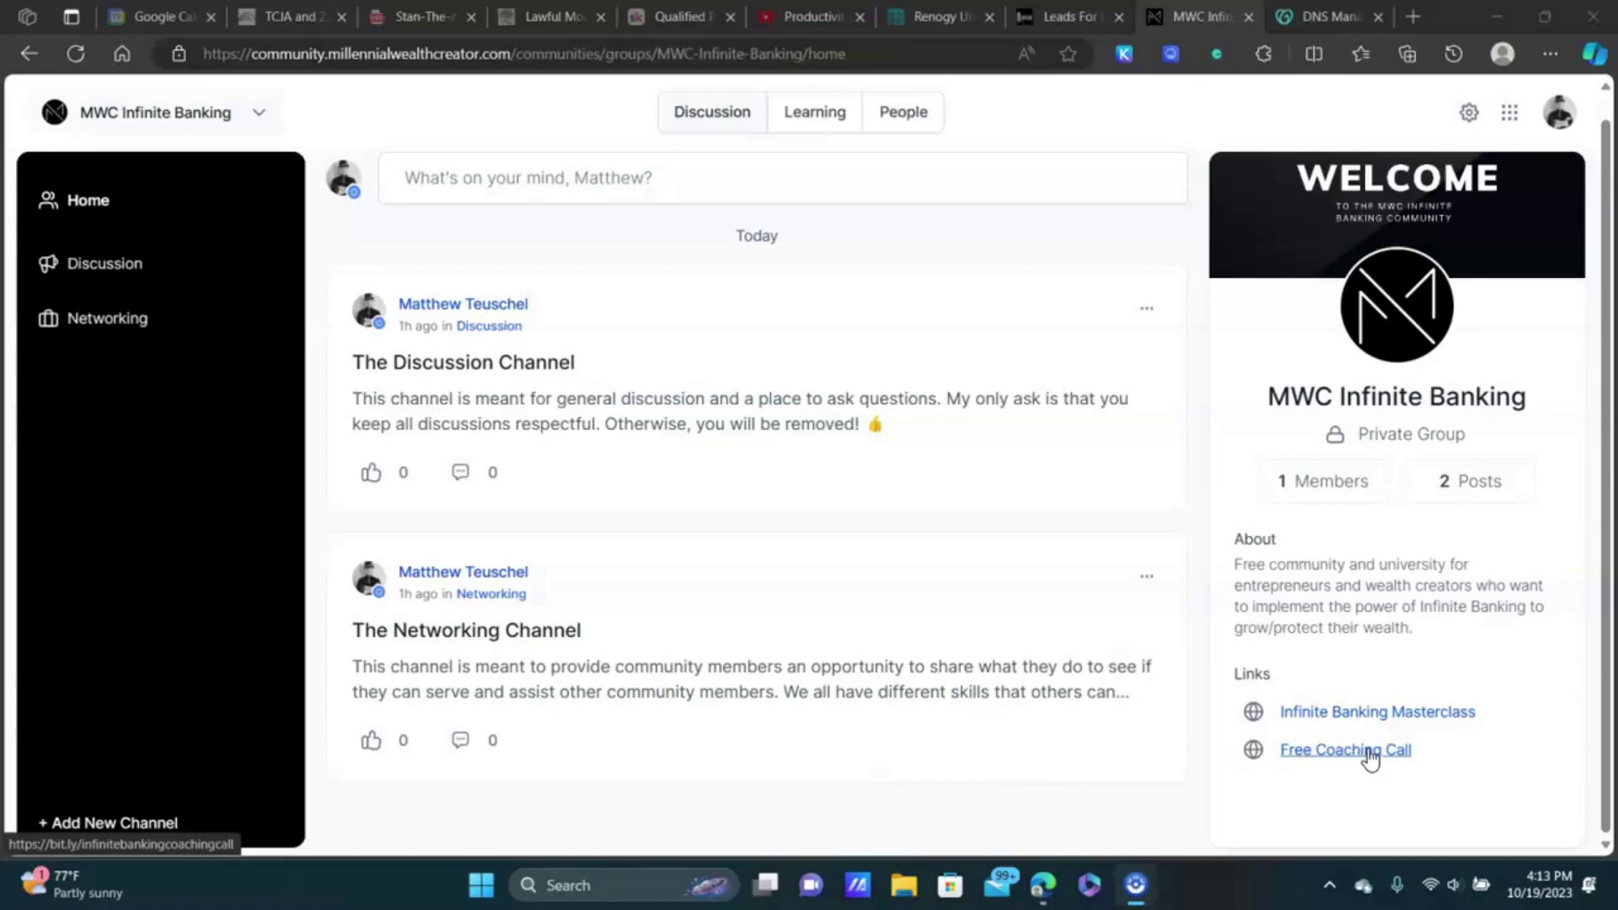
pyautogui.click(1469, 113)
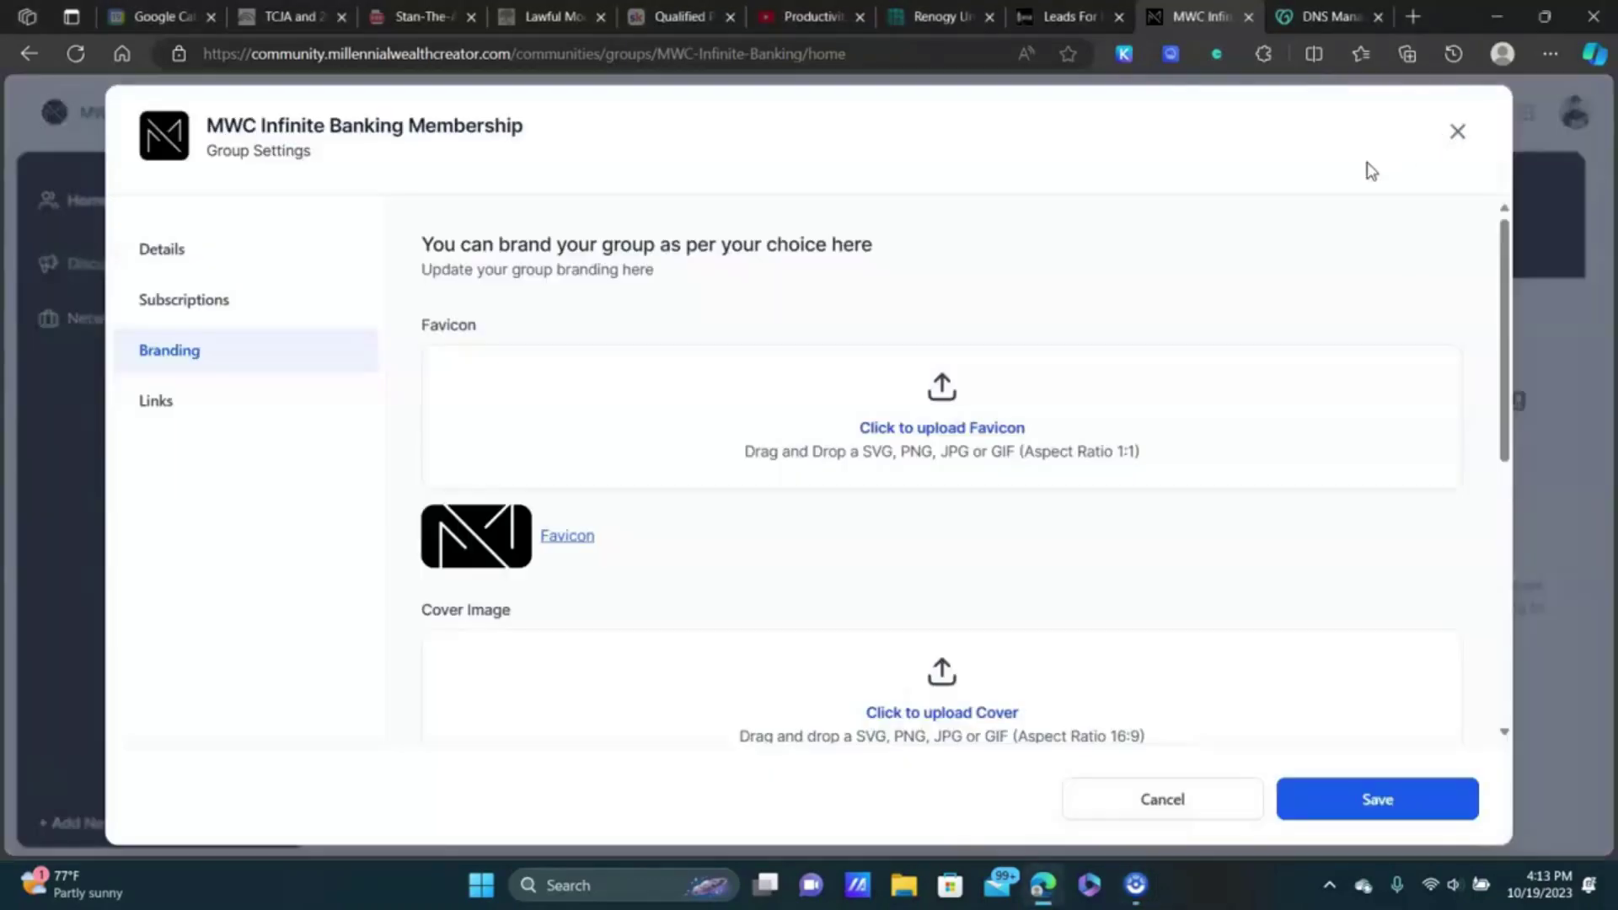
pyautogui.click(165, 409)
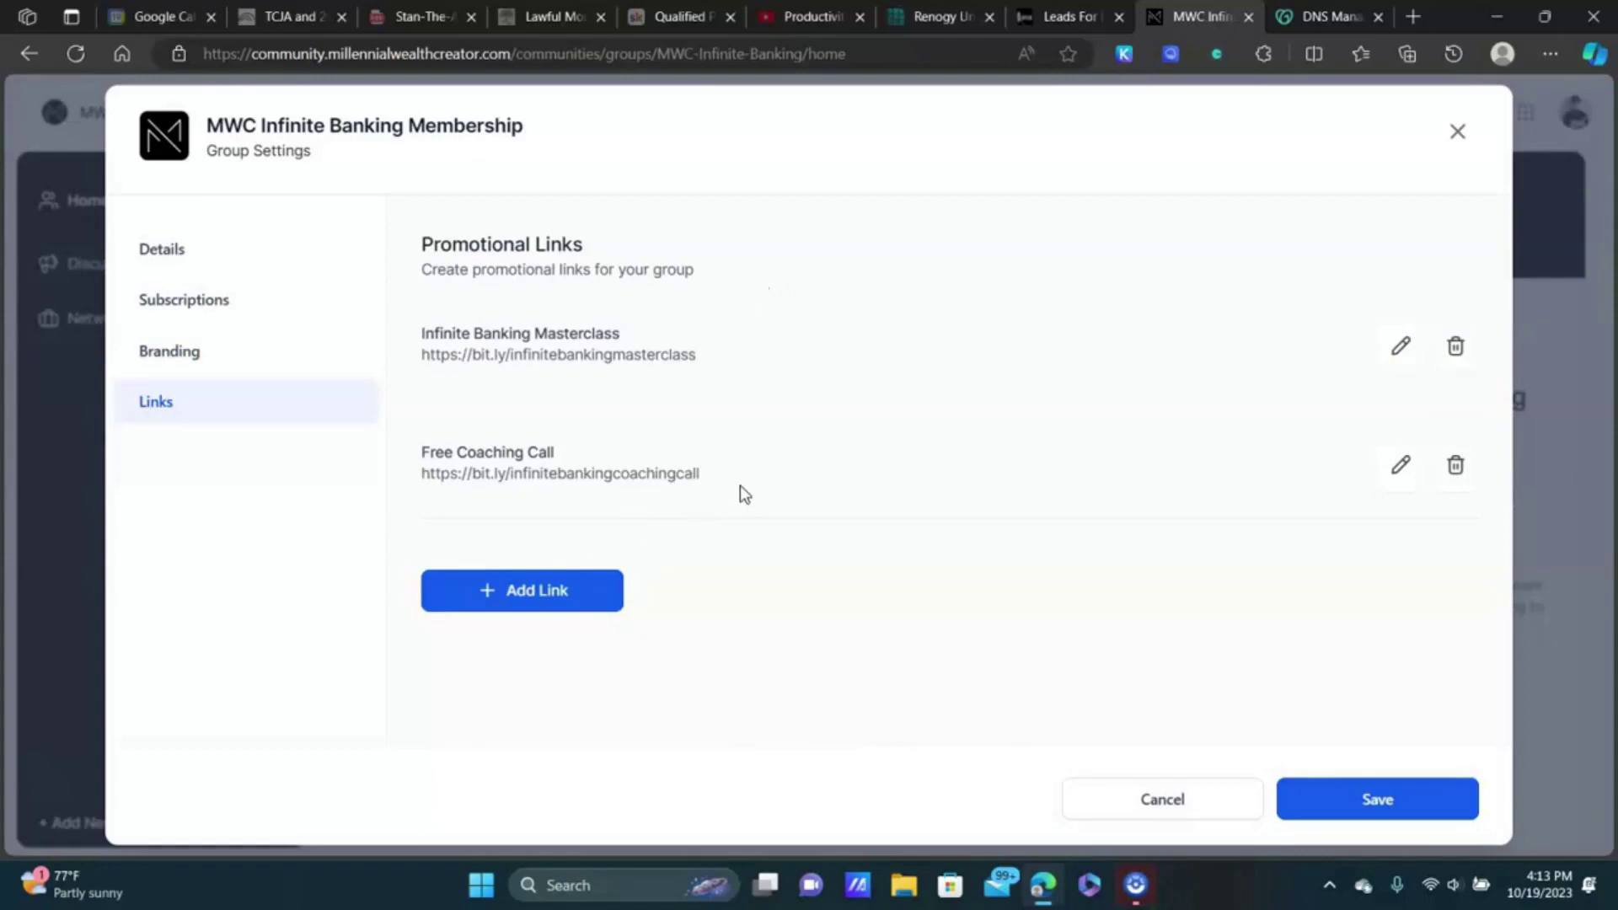
pyautogui.click(548, 591)
pyautogui.click(685, 412)
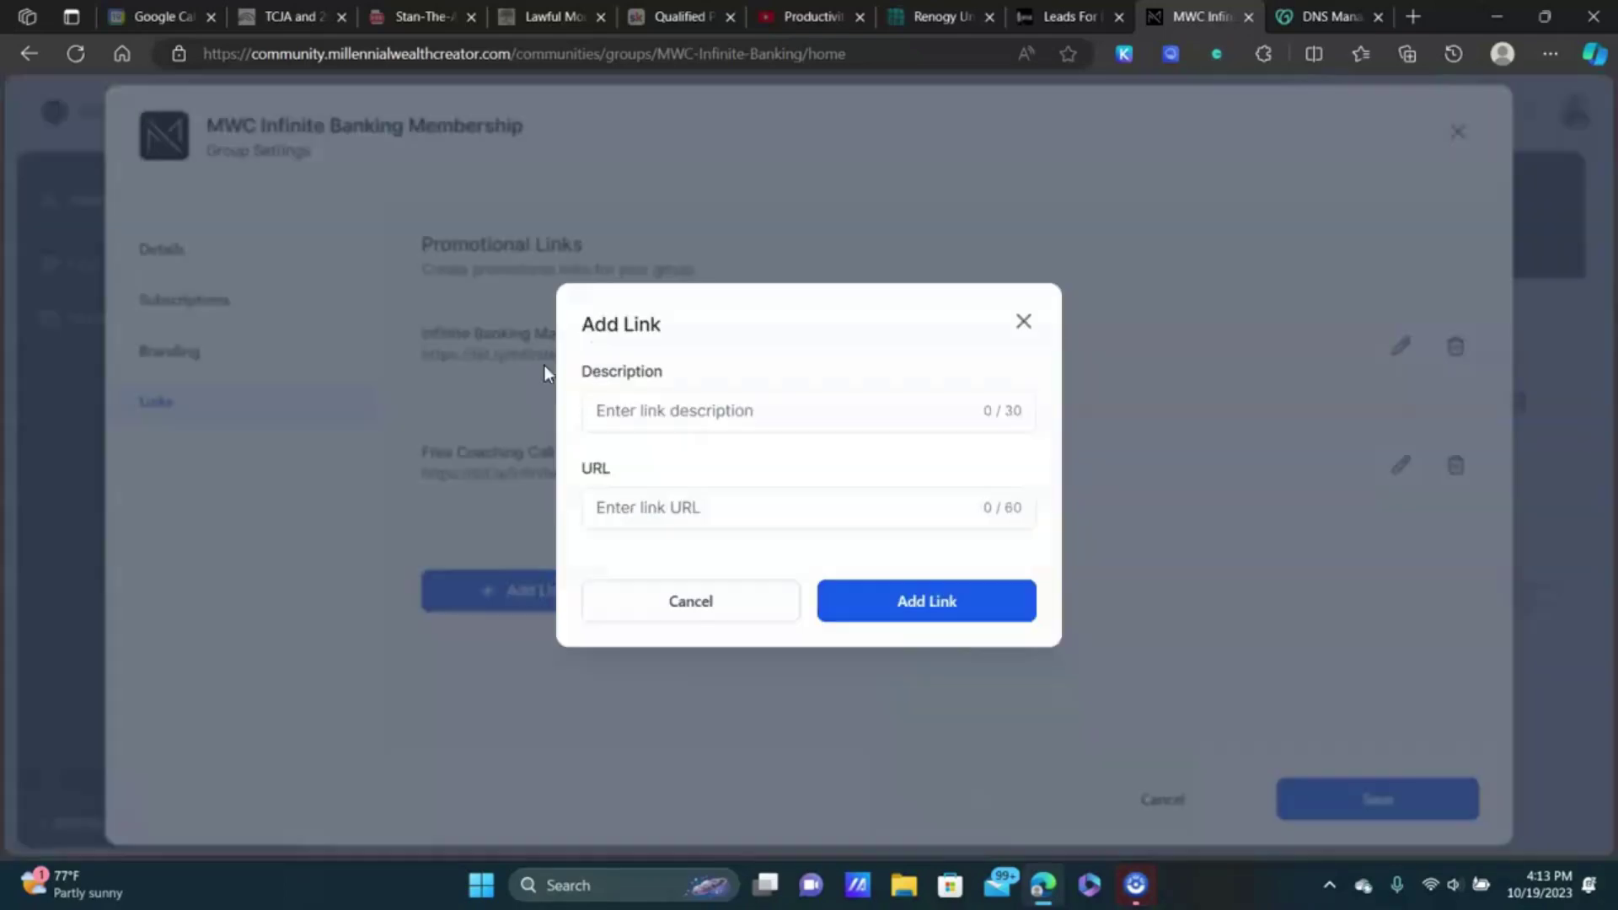
pyautogui.click(467, 342)
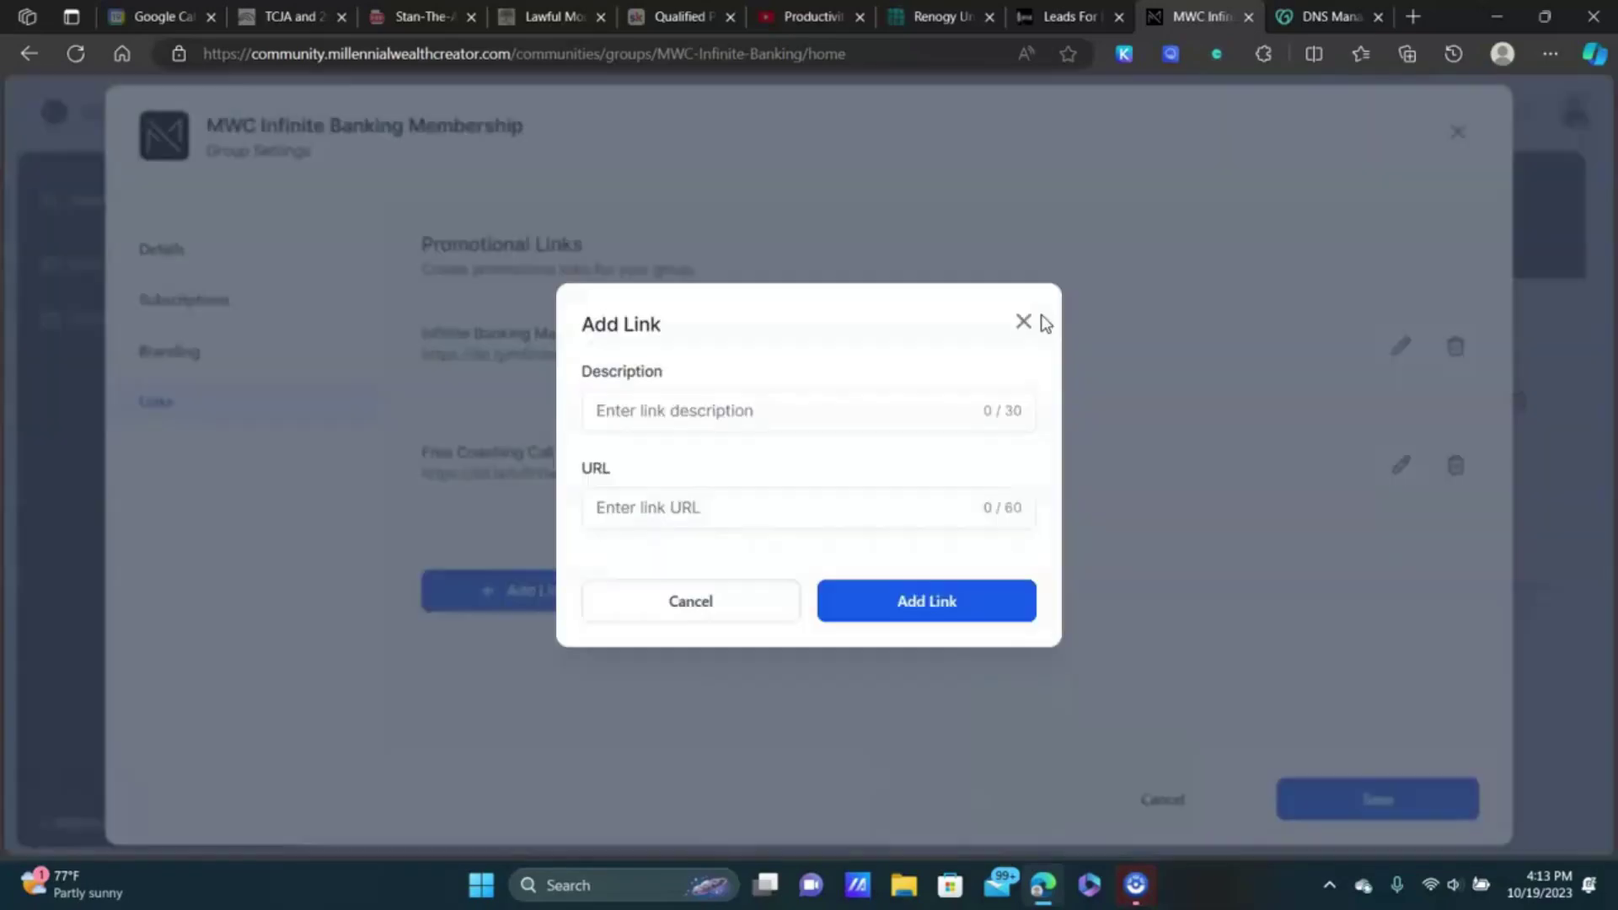
pyautogui.click(1023, 322)
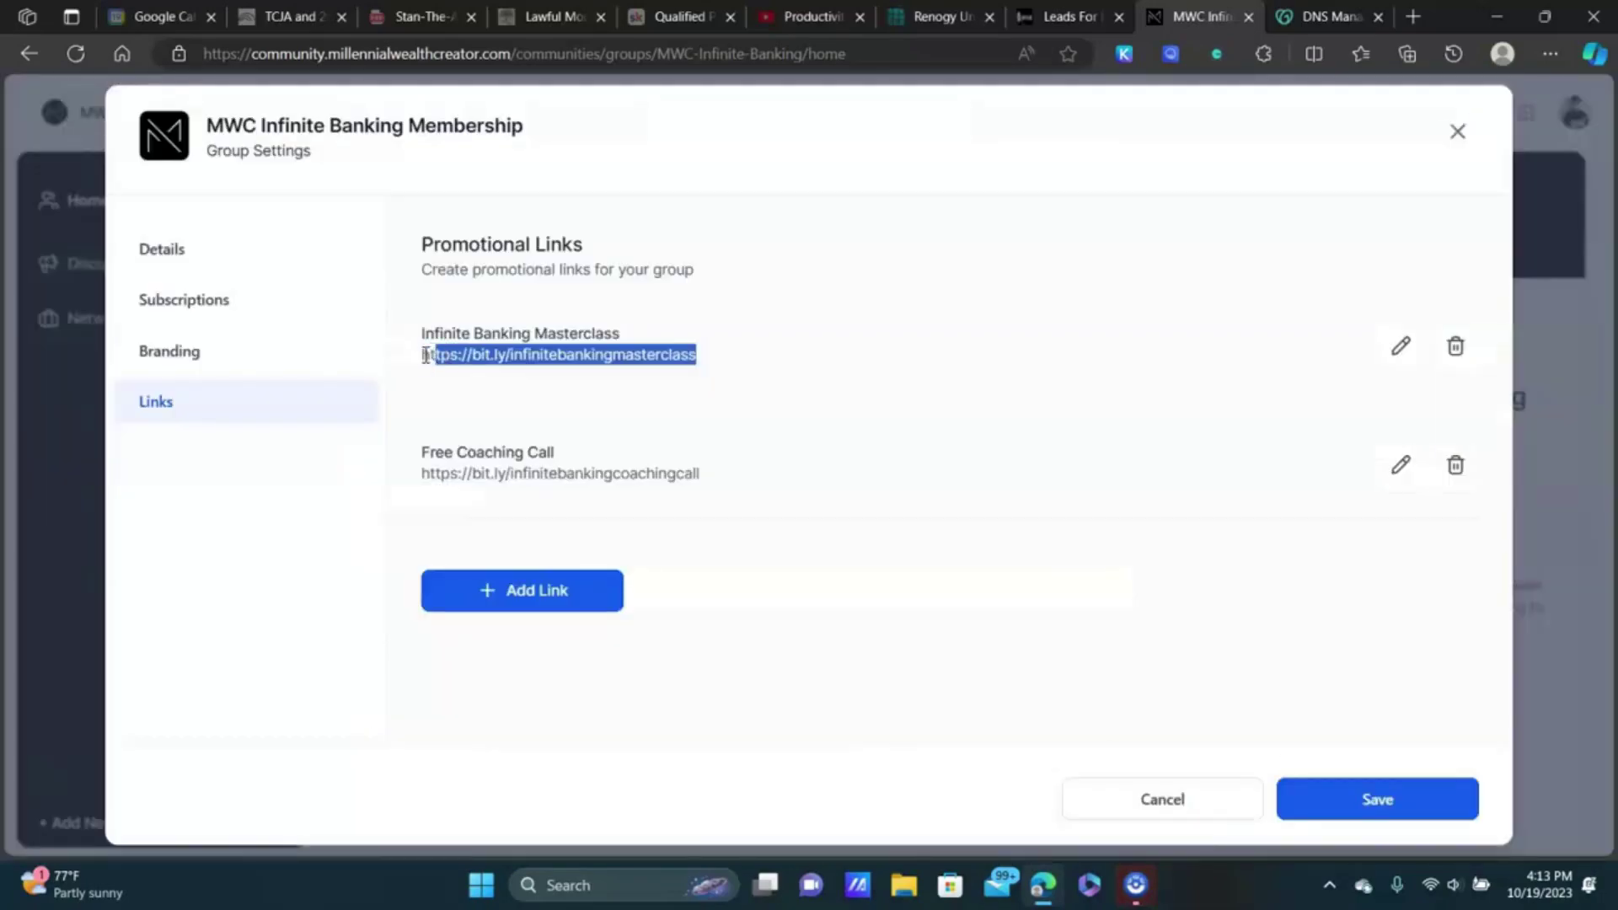
pyautogui.moveTo(422, 353); pyautogui.dragTo(731, 365)
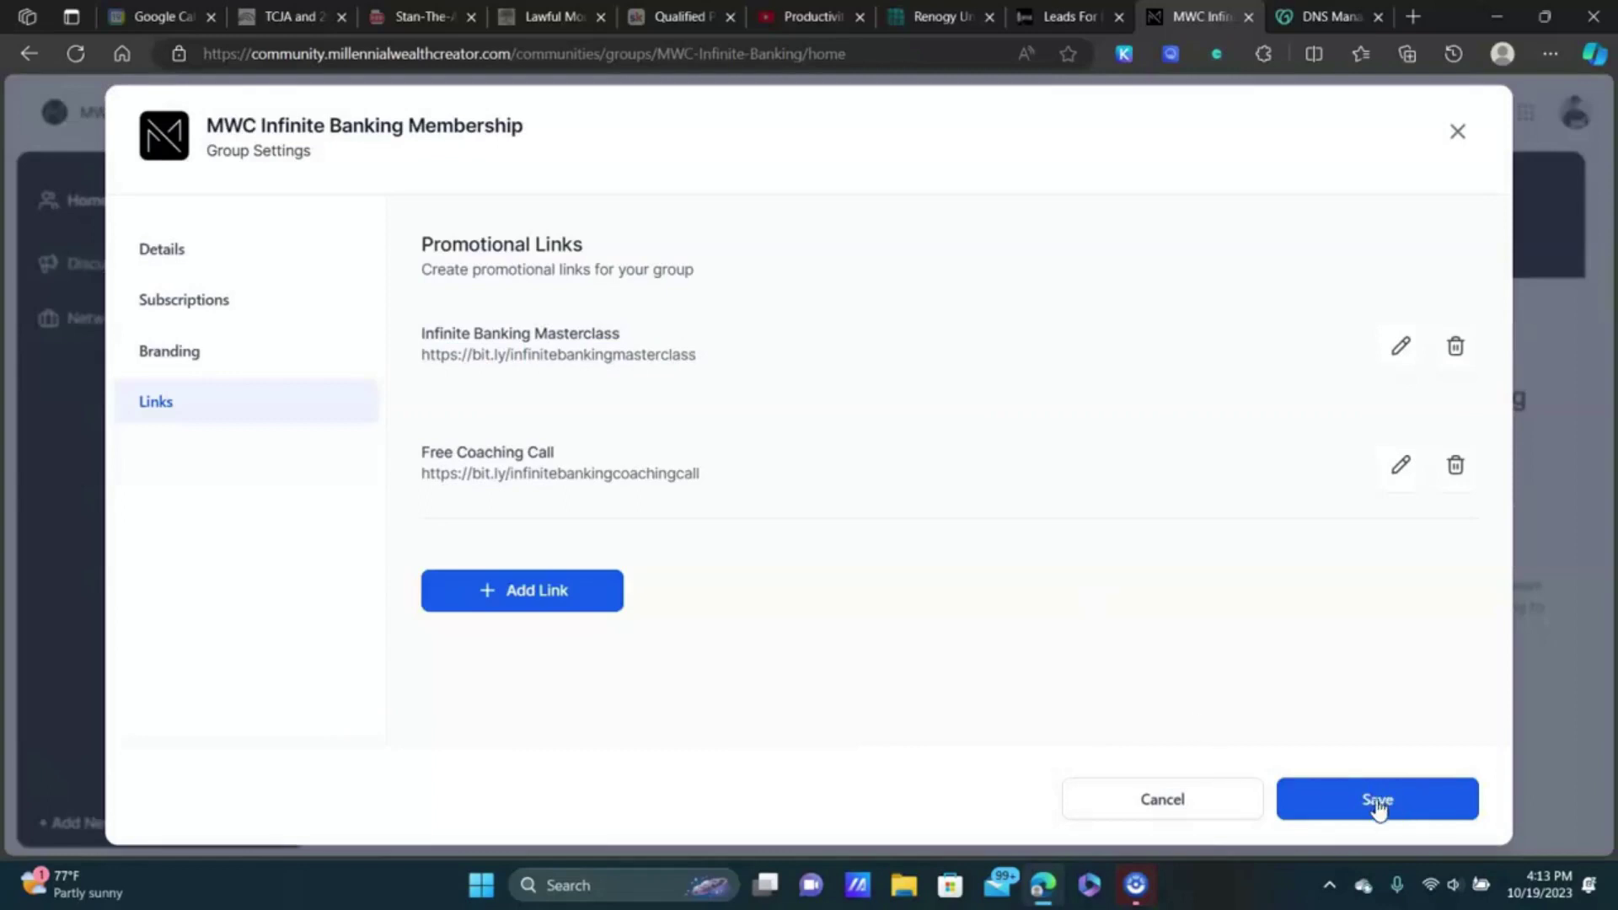
pyautogui.click(1457, 131)
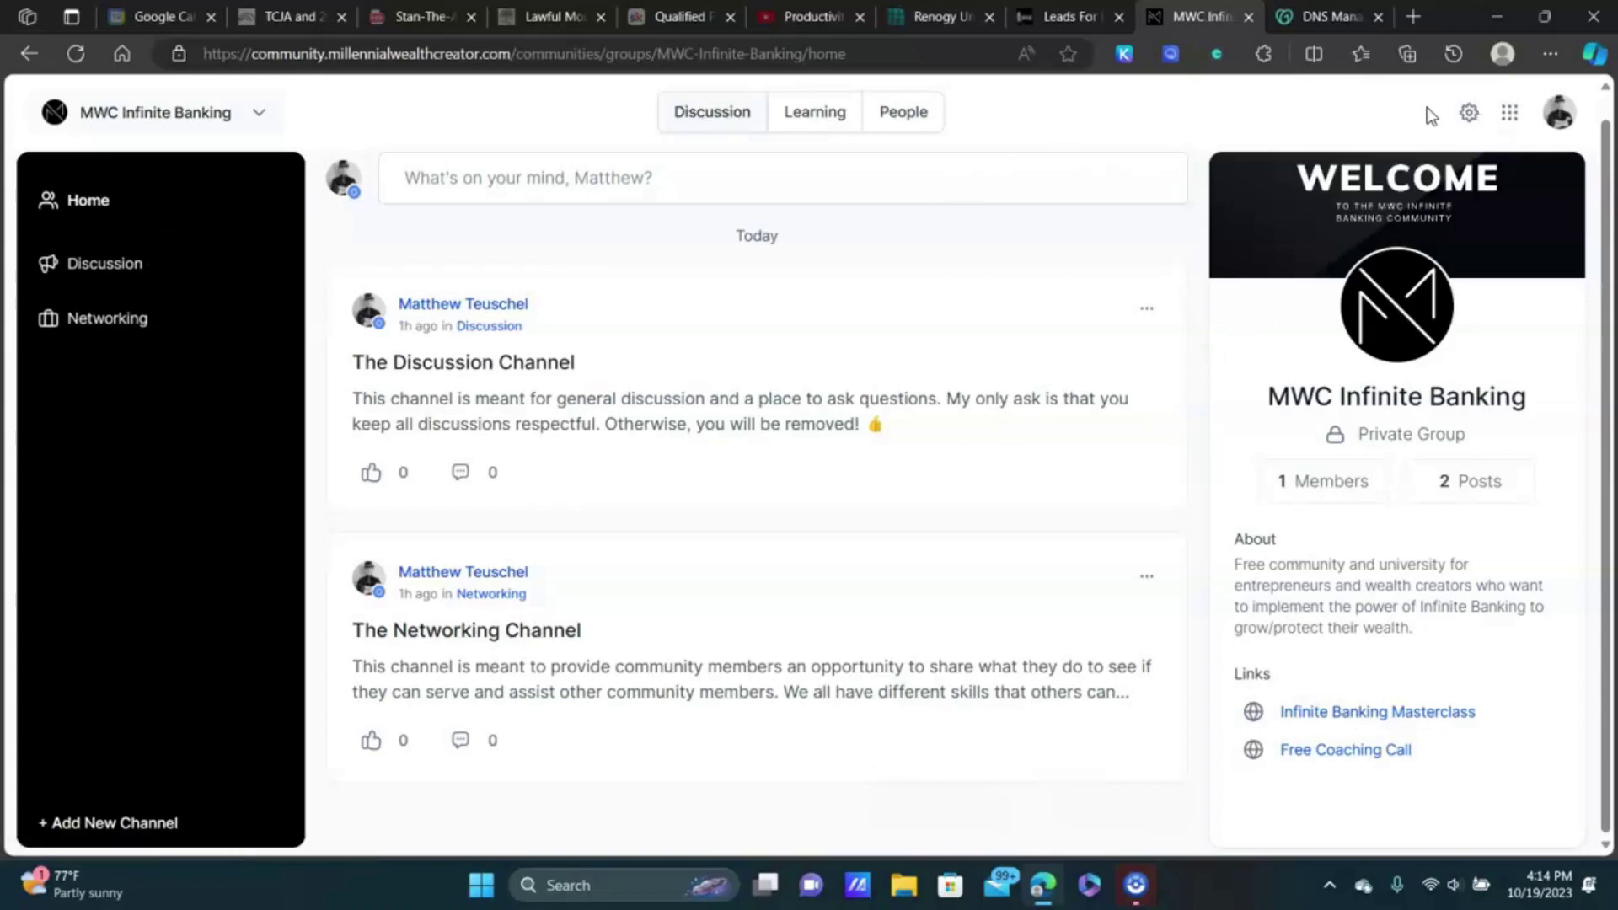
# Step: View the portal's course library, compare it with the Memberships products in HighLevel, and return to the community group
pyautogui.click(1510, 116)
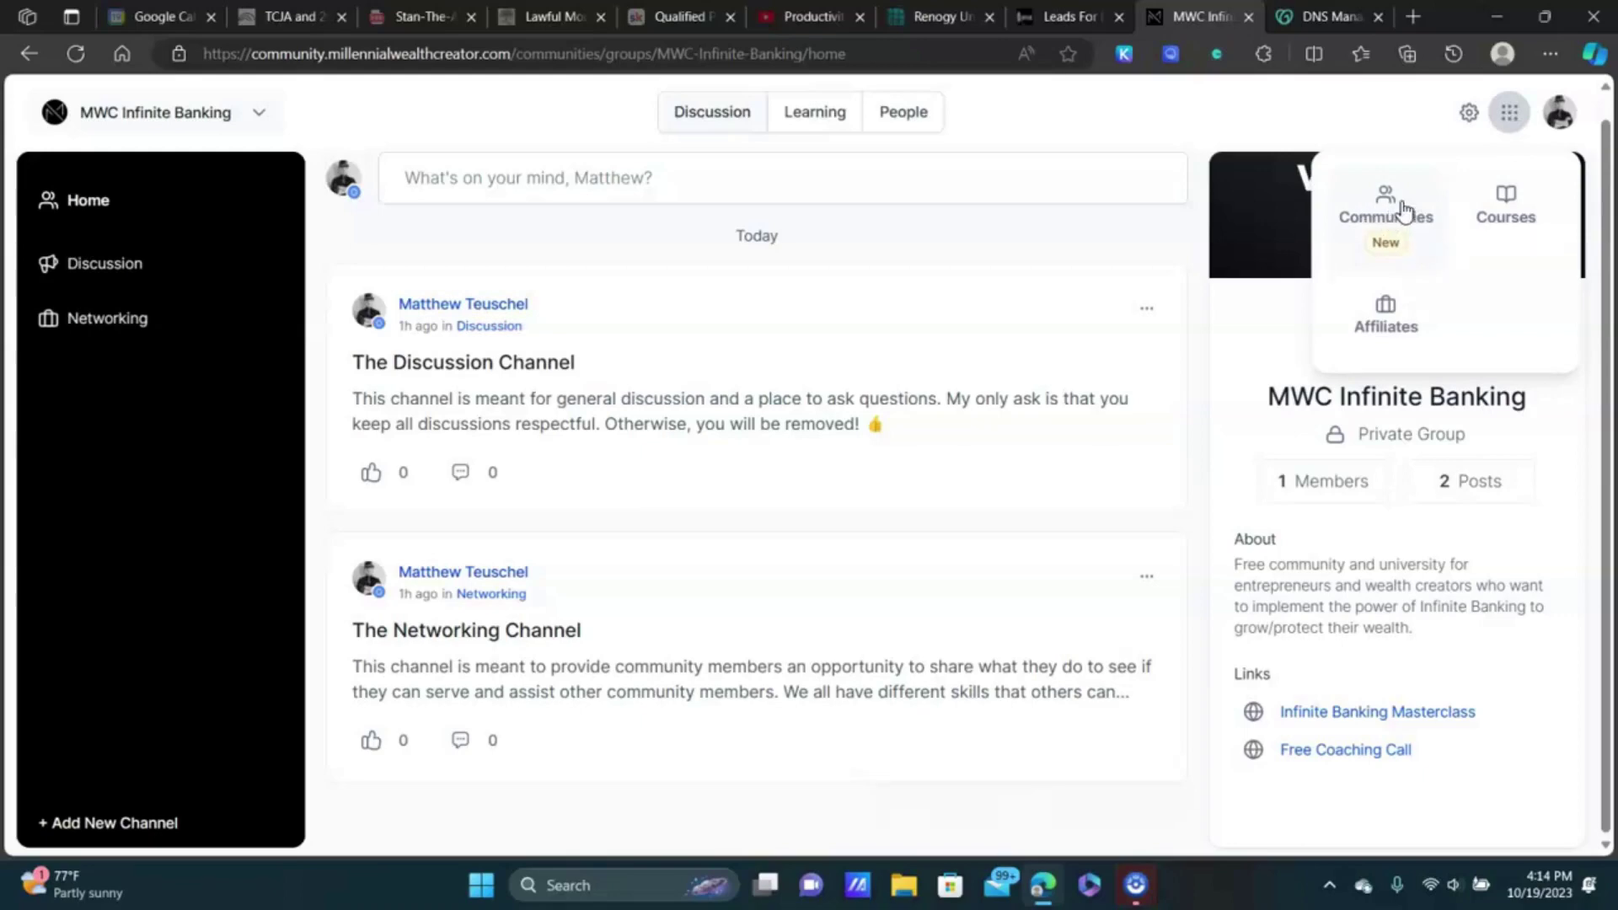
pyautogui.click(1508, 205)
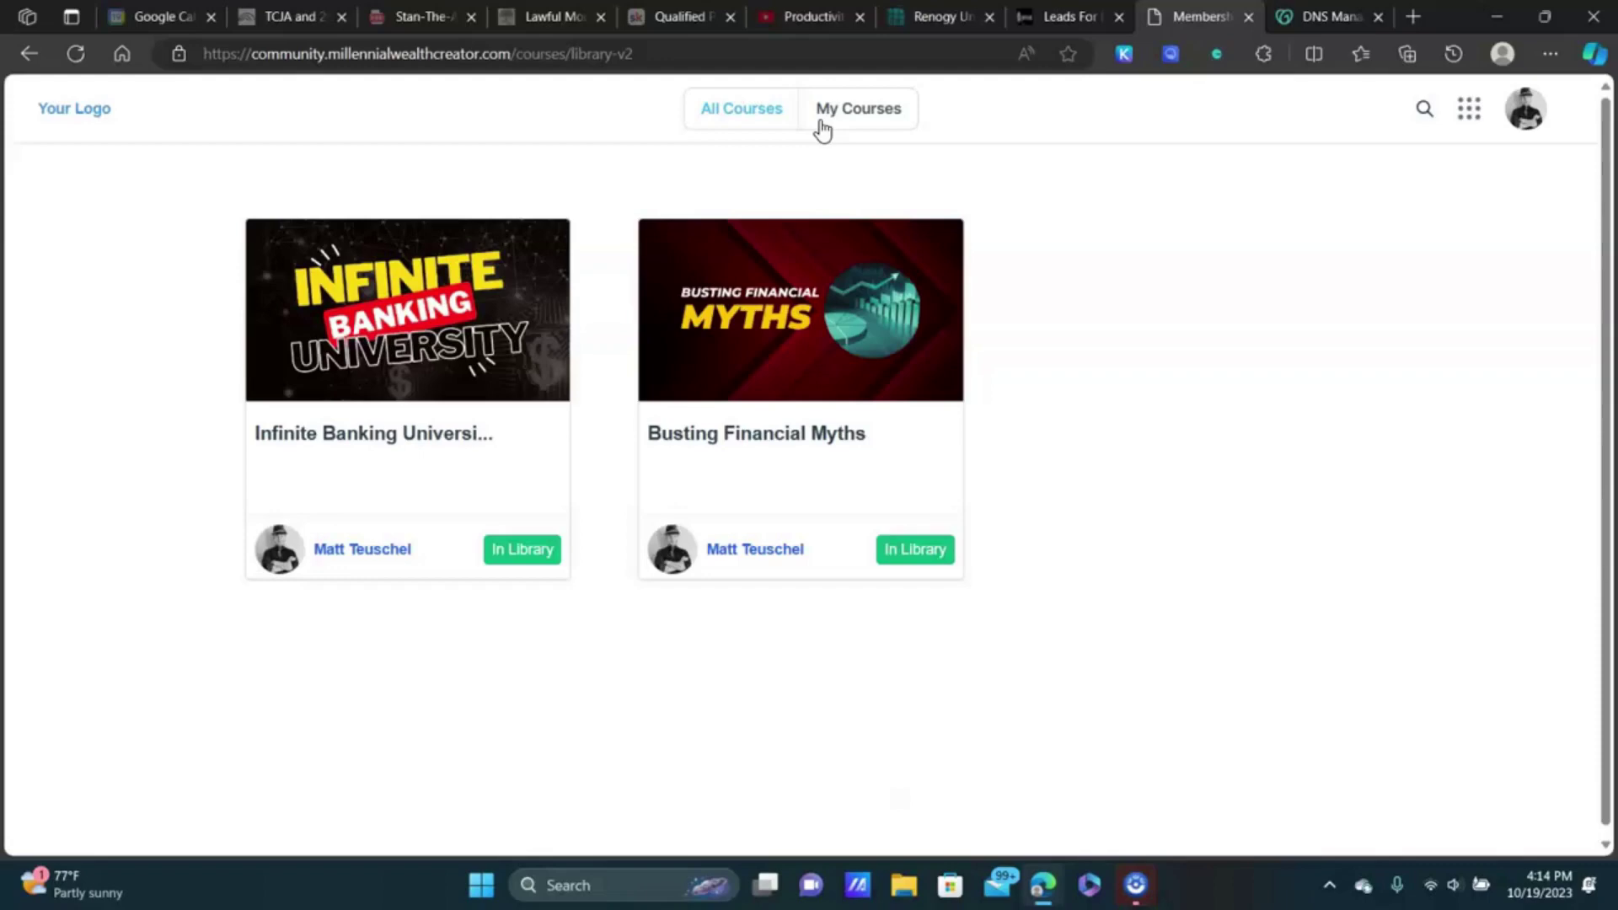
pyautogui.click(1070, 17)
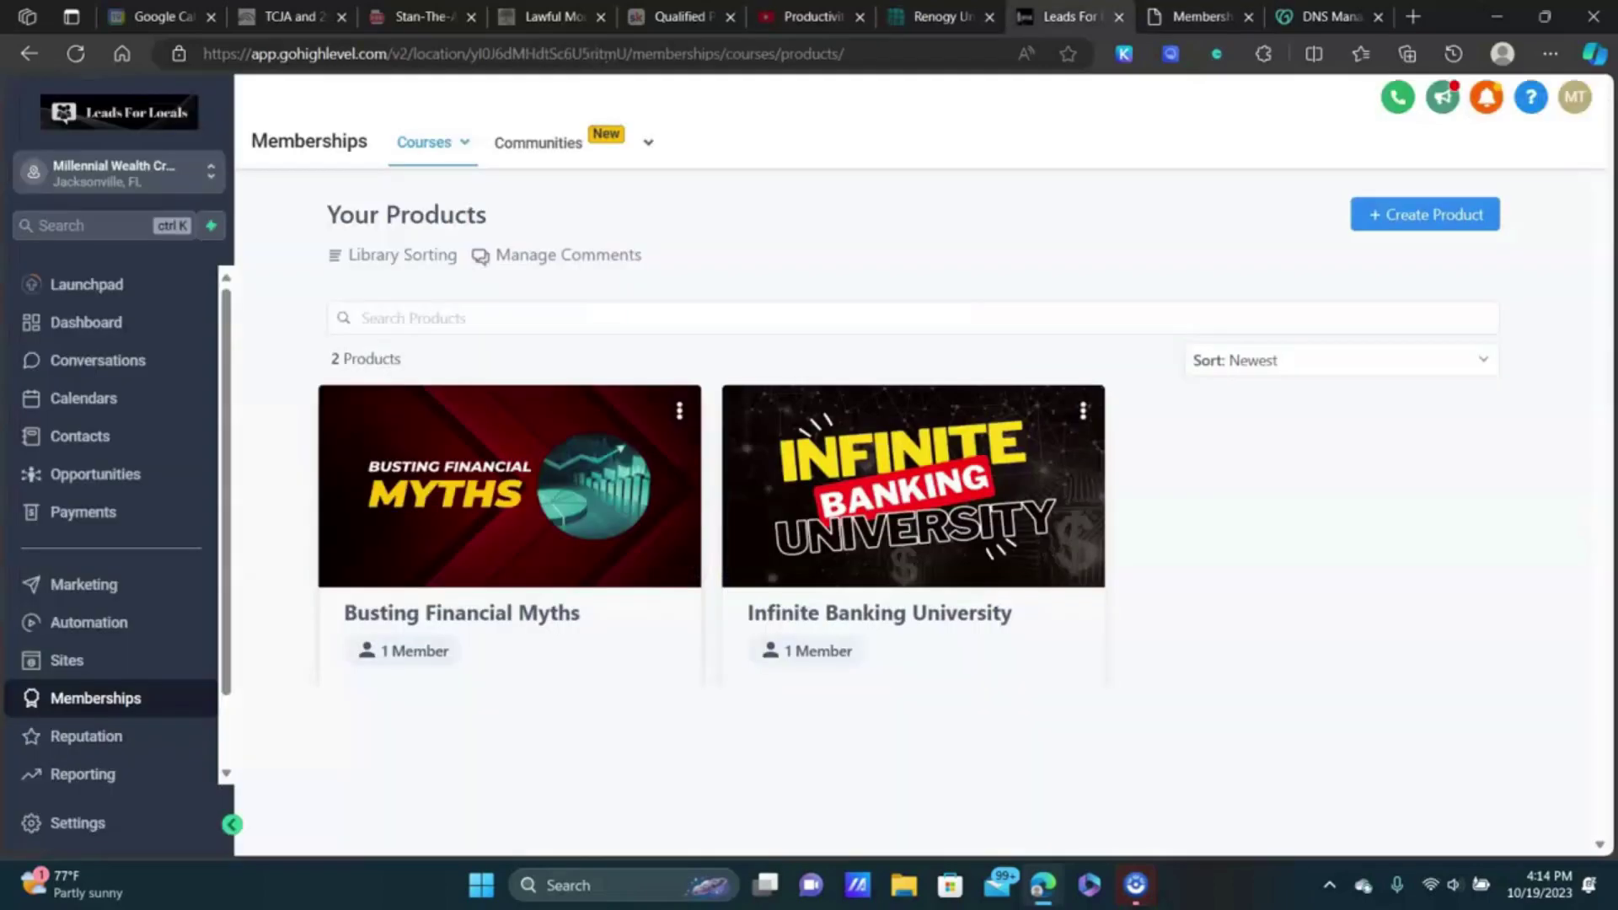
pyautogui.click(1188, 17)
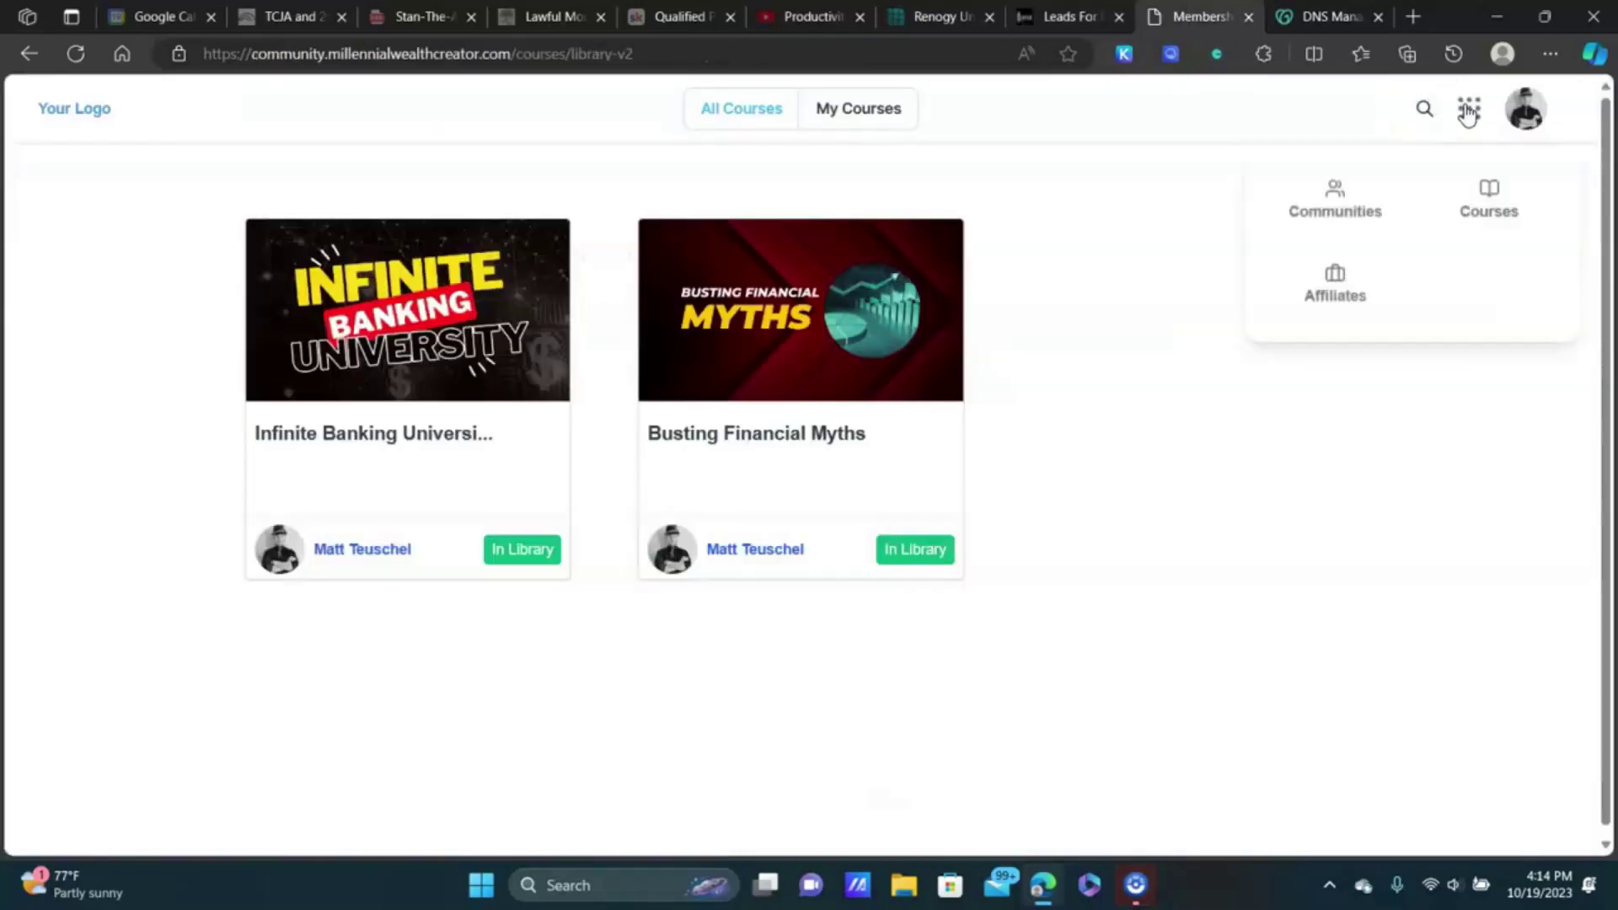
pyautogui.moveTo(1475, 120)
pyautogui.click(1338, 211)
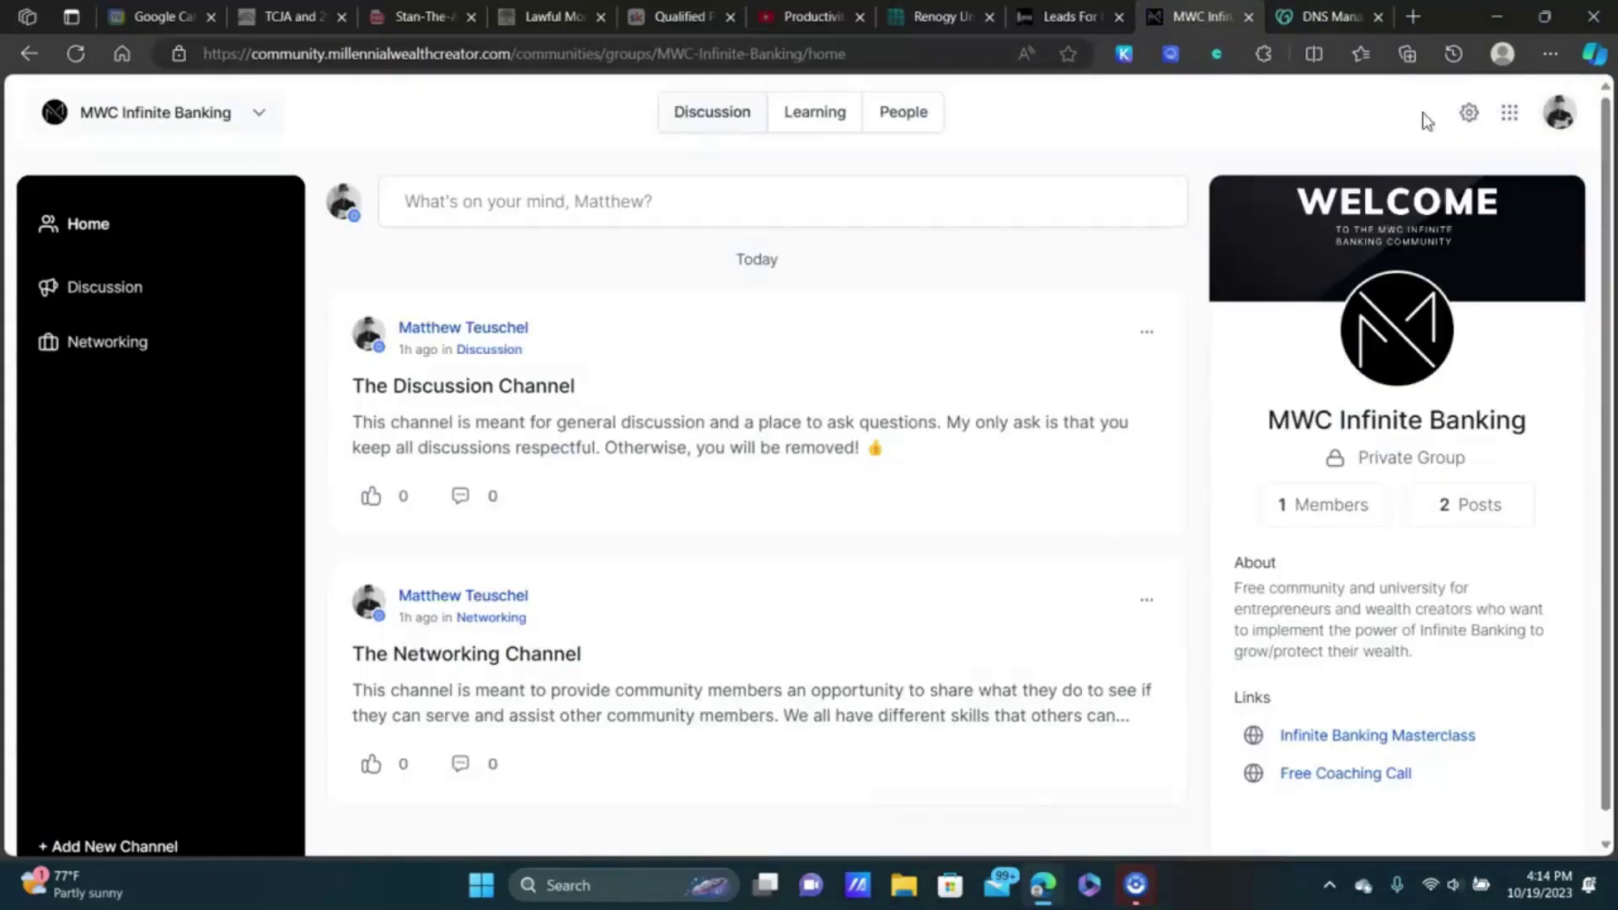
# Step: View the Affiliates area of the client portal and return to the community group
pyautogui.click(1509, 112)
pyautogui.click(1376, 329)
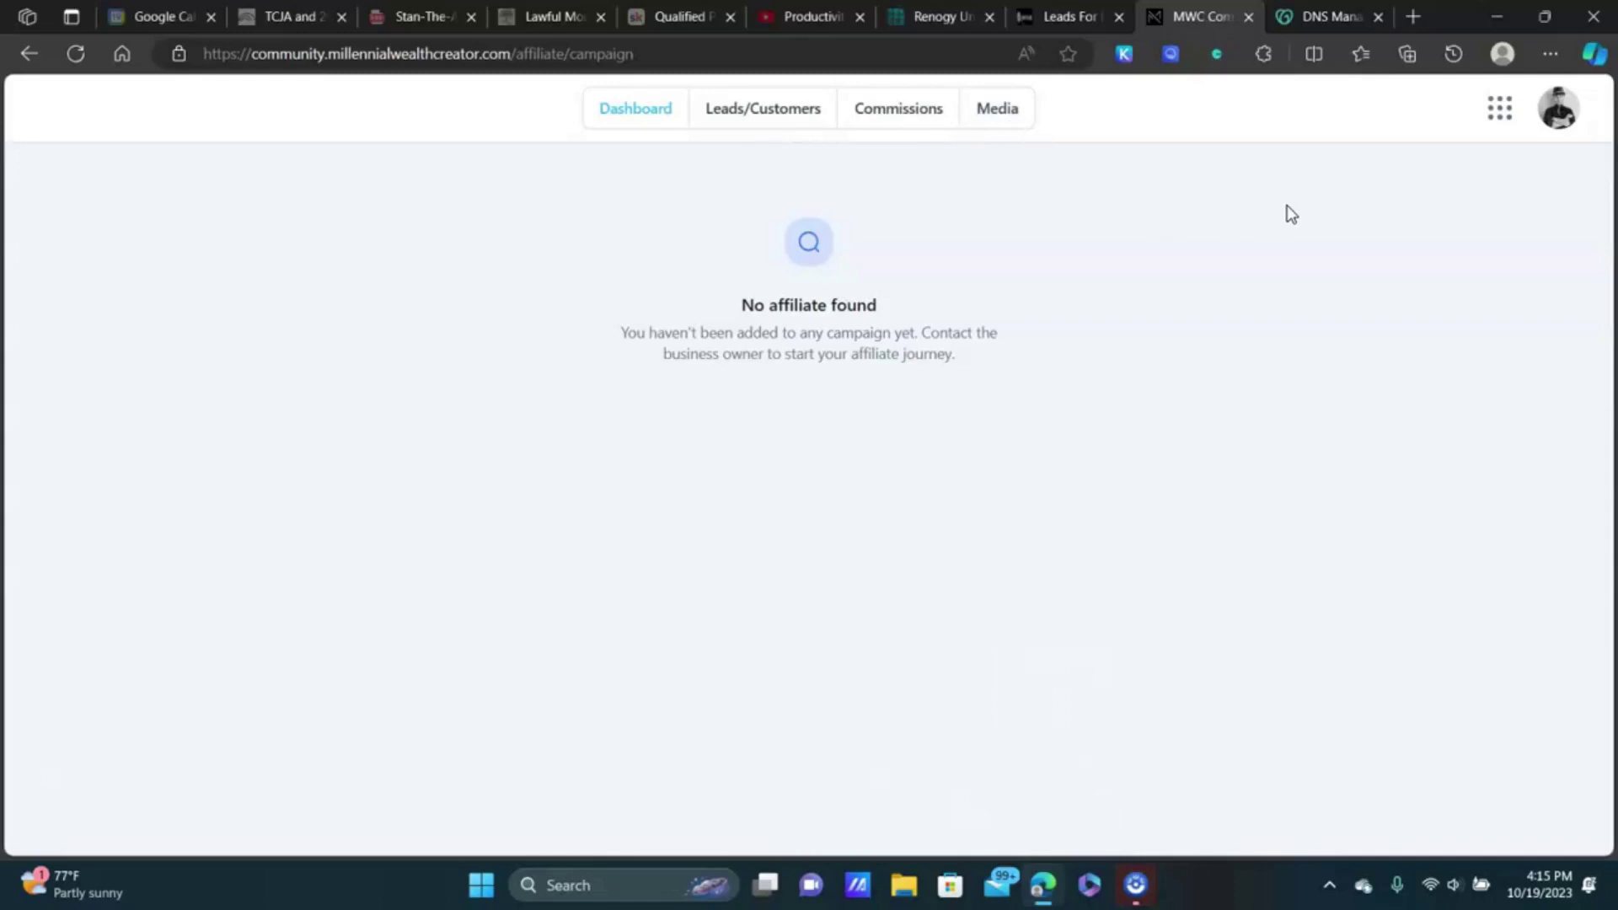
pyautogui.click(1499, 115)
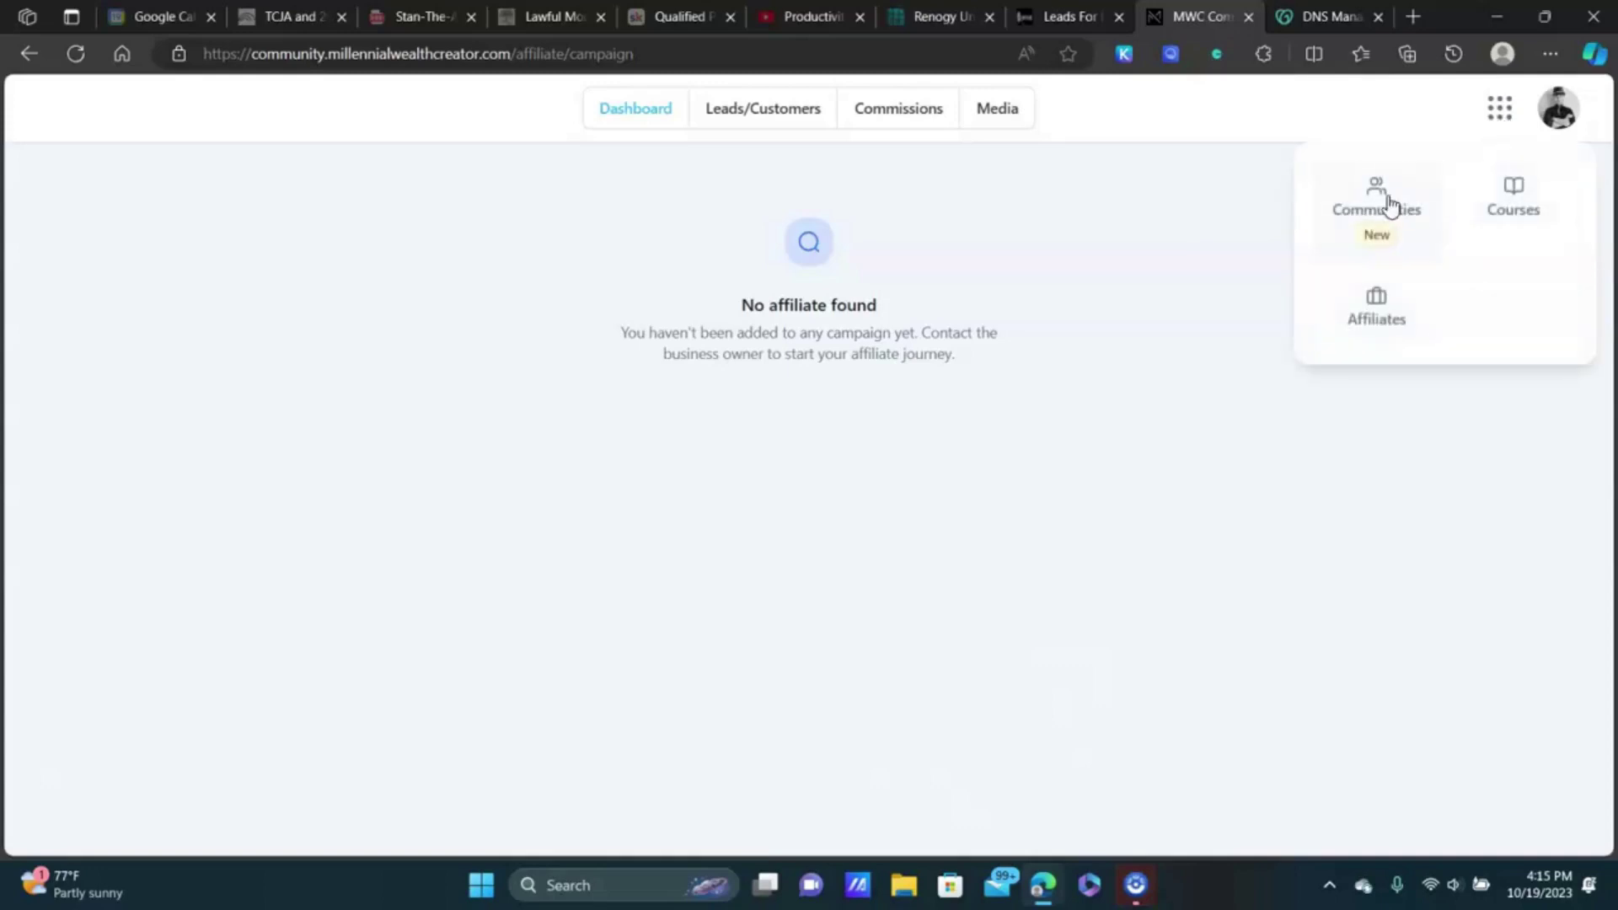
pyautogui.click(1386, 205)
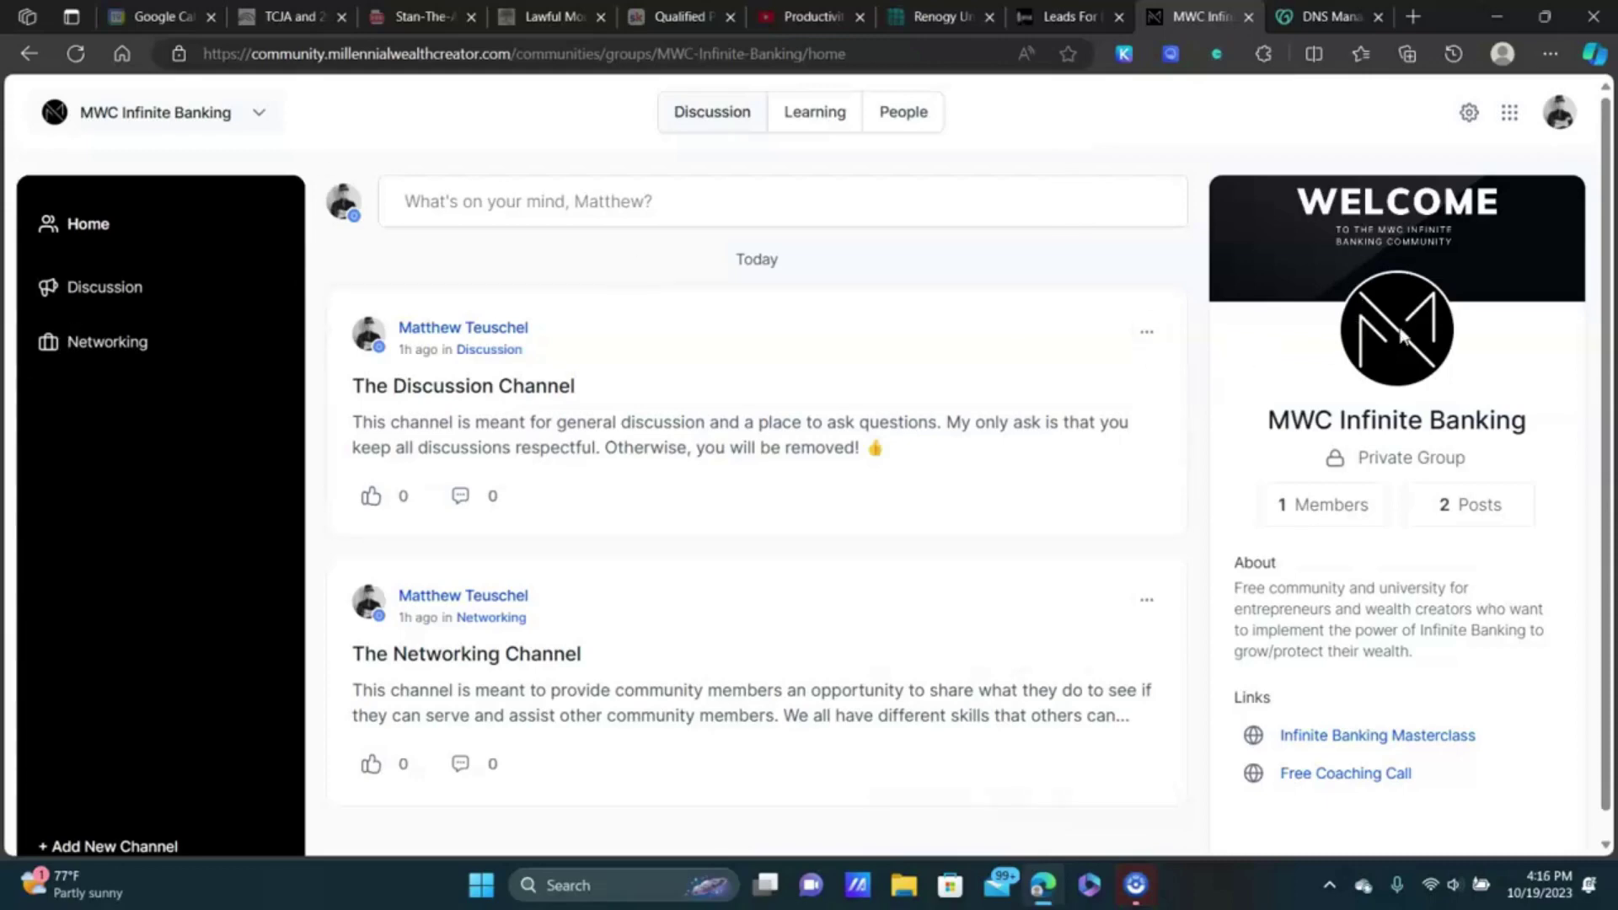
# Step: Review the group's detail settings, including name, URL, description, public or private visibility, and switcher access
pyautogui.click(1469, 113)
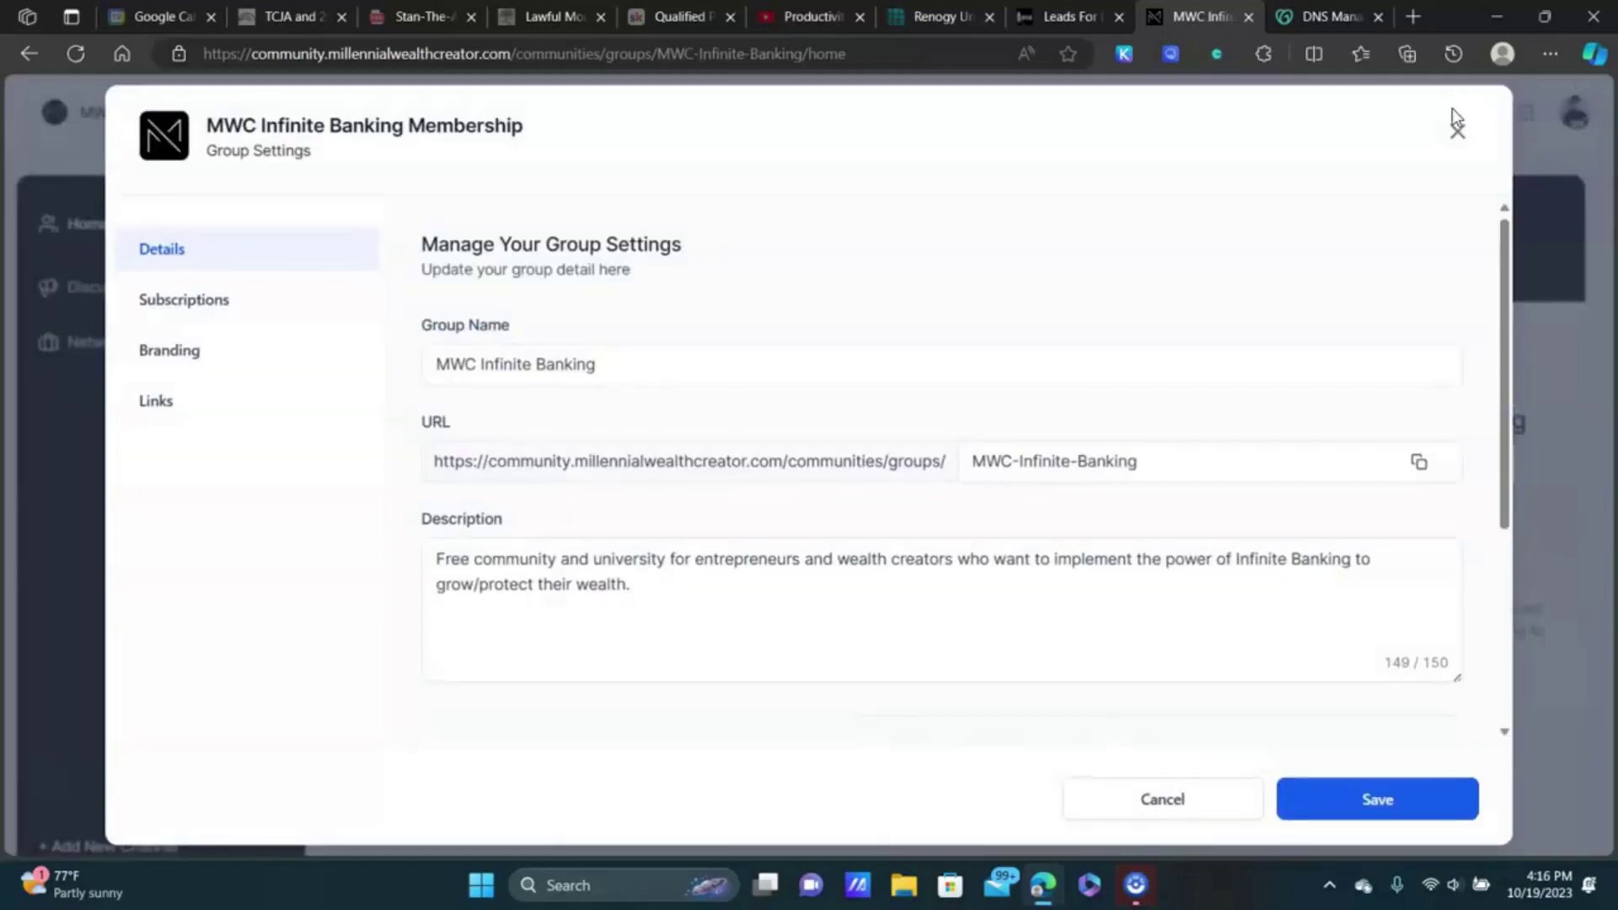
pyautogui.scroll(-2, 714, 267)
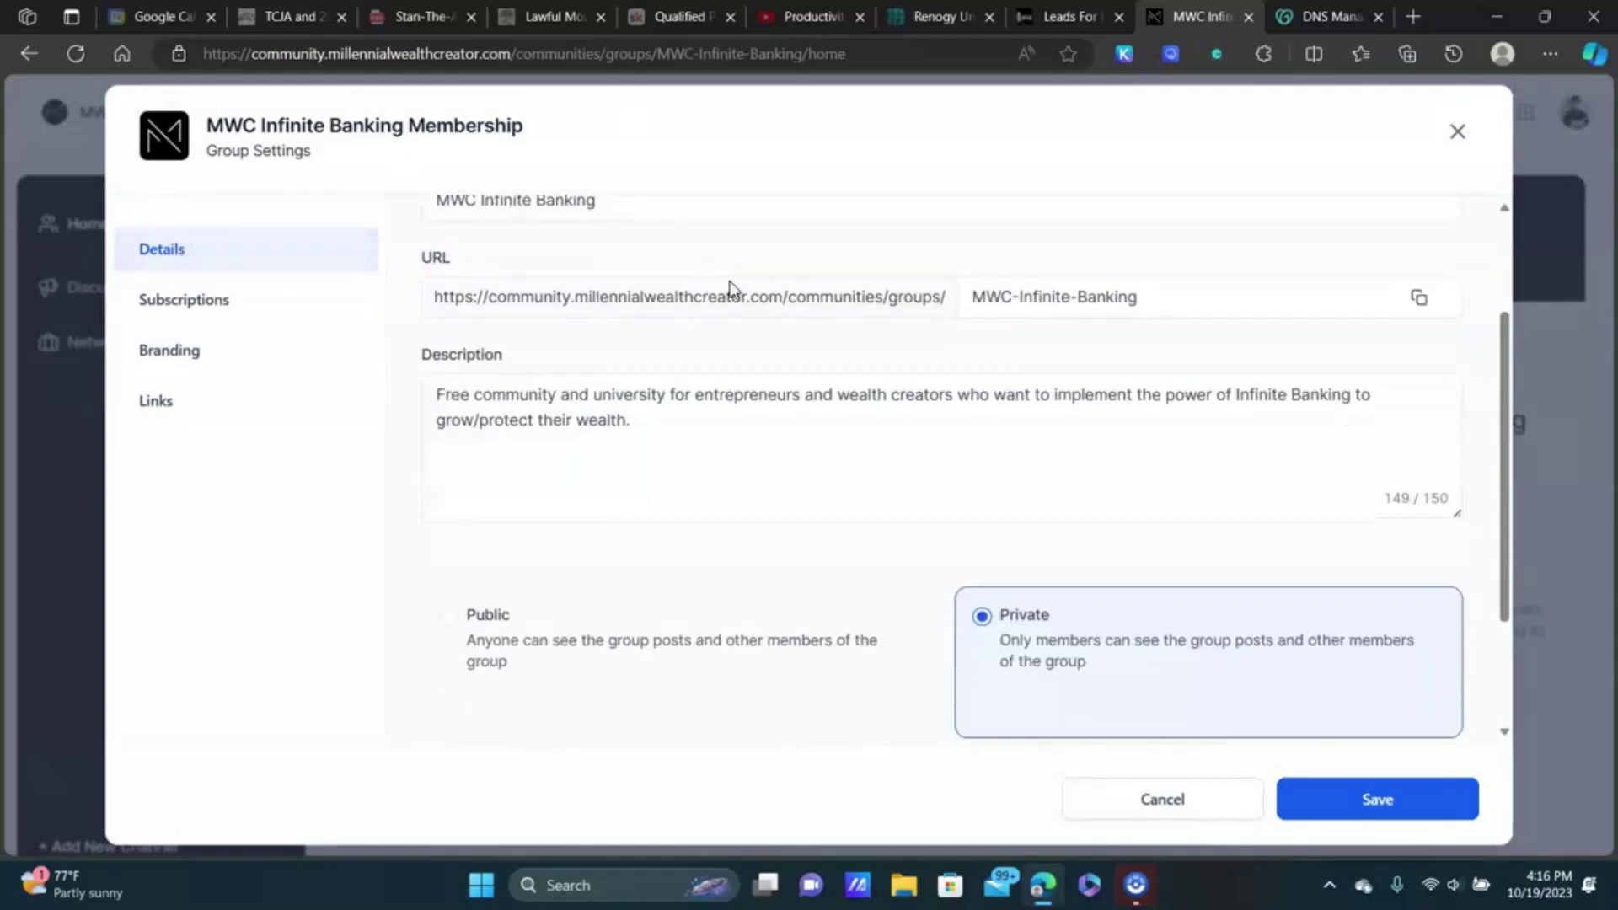
pyautogui.scroll(1, 518, 200)
pyautogui.scroll(-4, 698, 373)
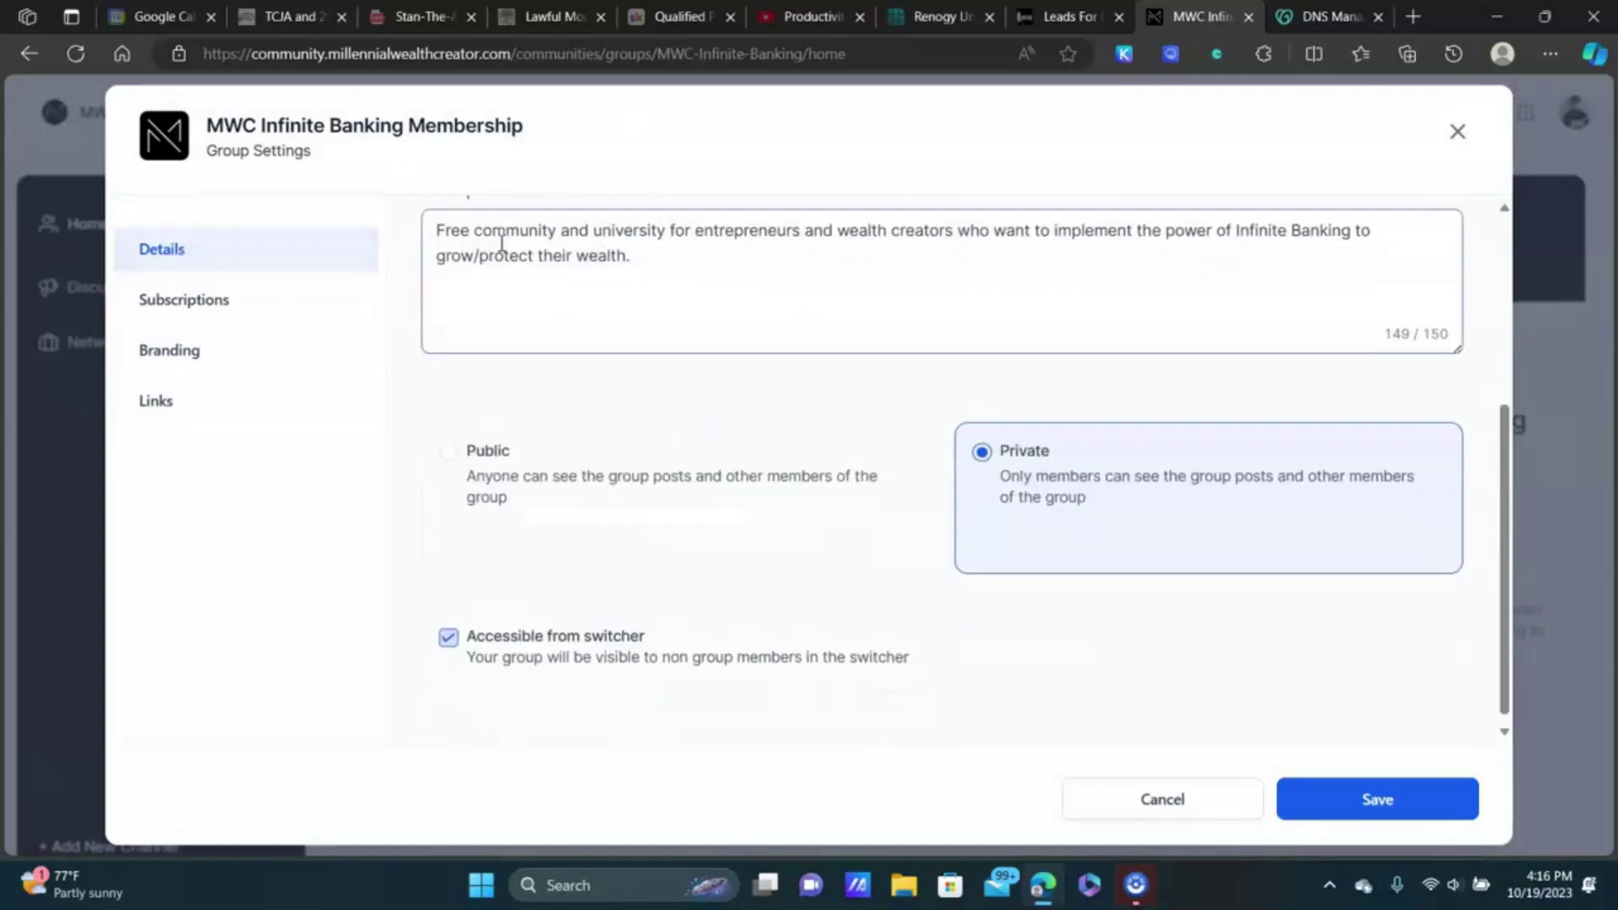
pyautogui.scroll(-1, 843, 278)
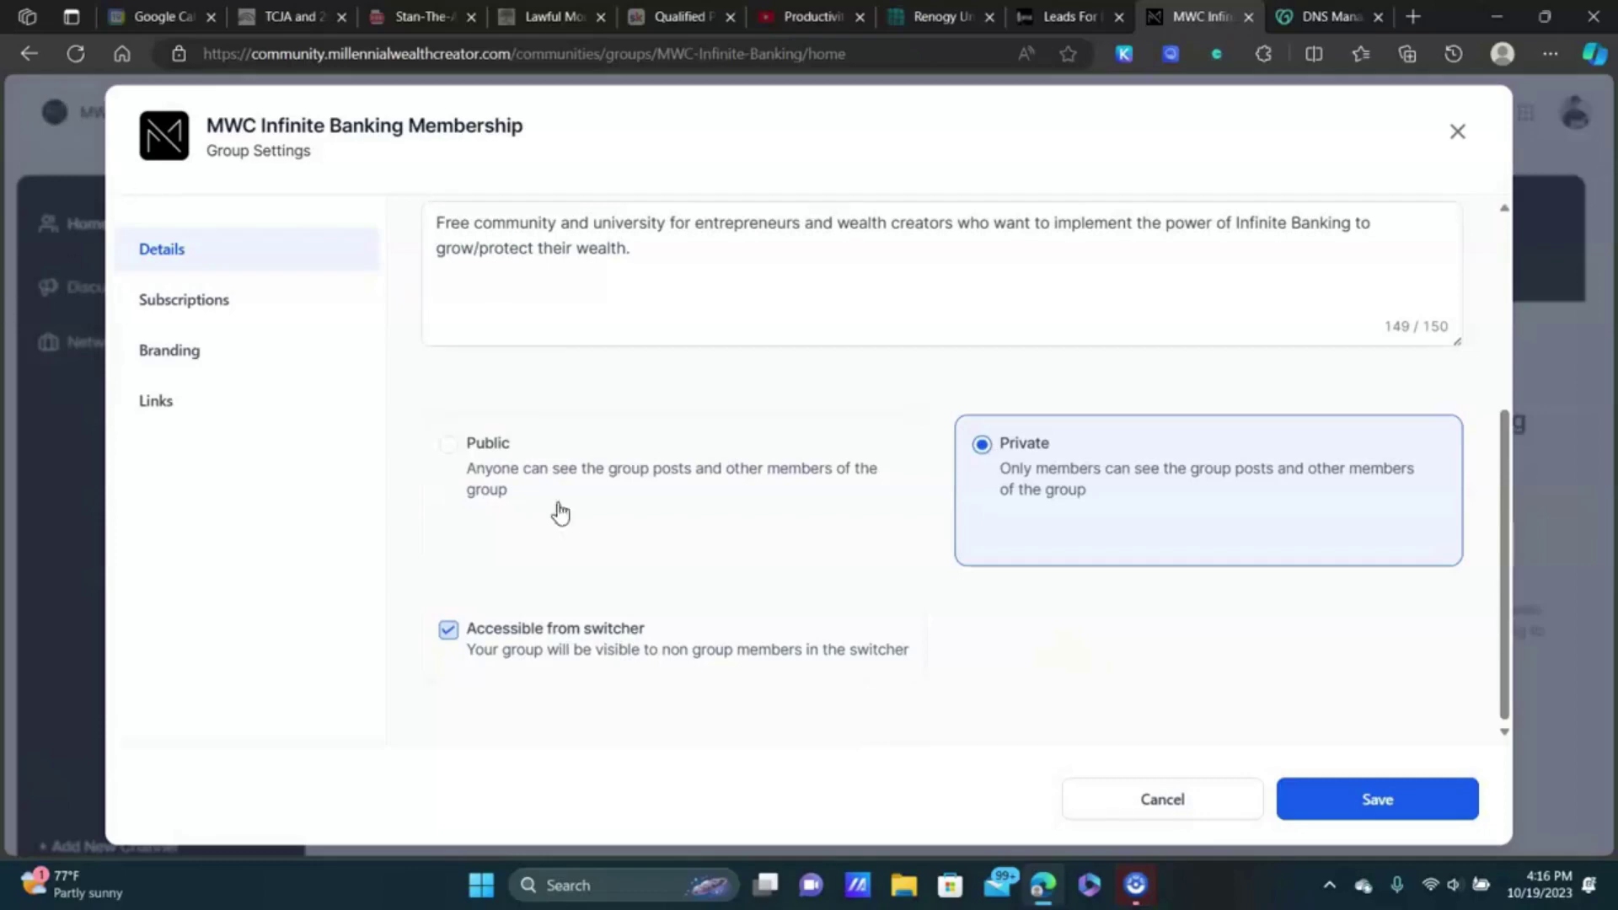
# Step: Review the group's subscription pricing and its favicon, cover image, logo and brand color settings, closing the group settings without changes
pyautogui.click(211, 305)
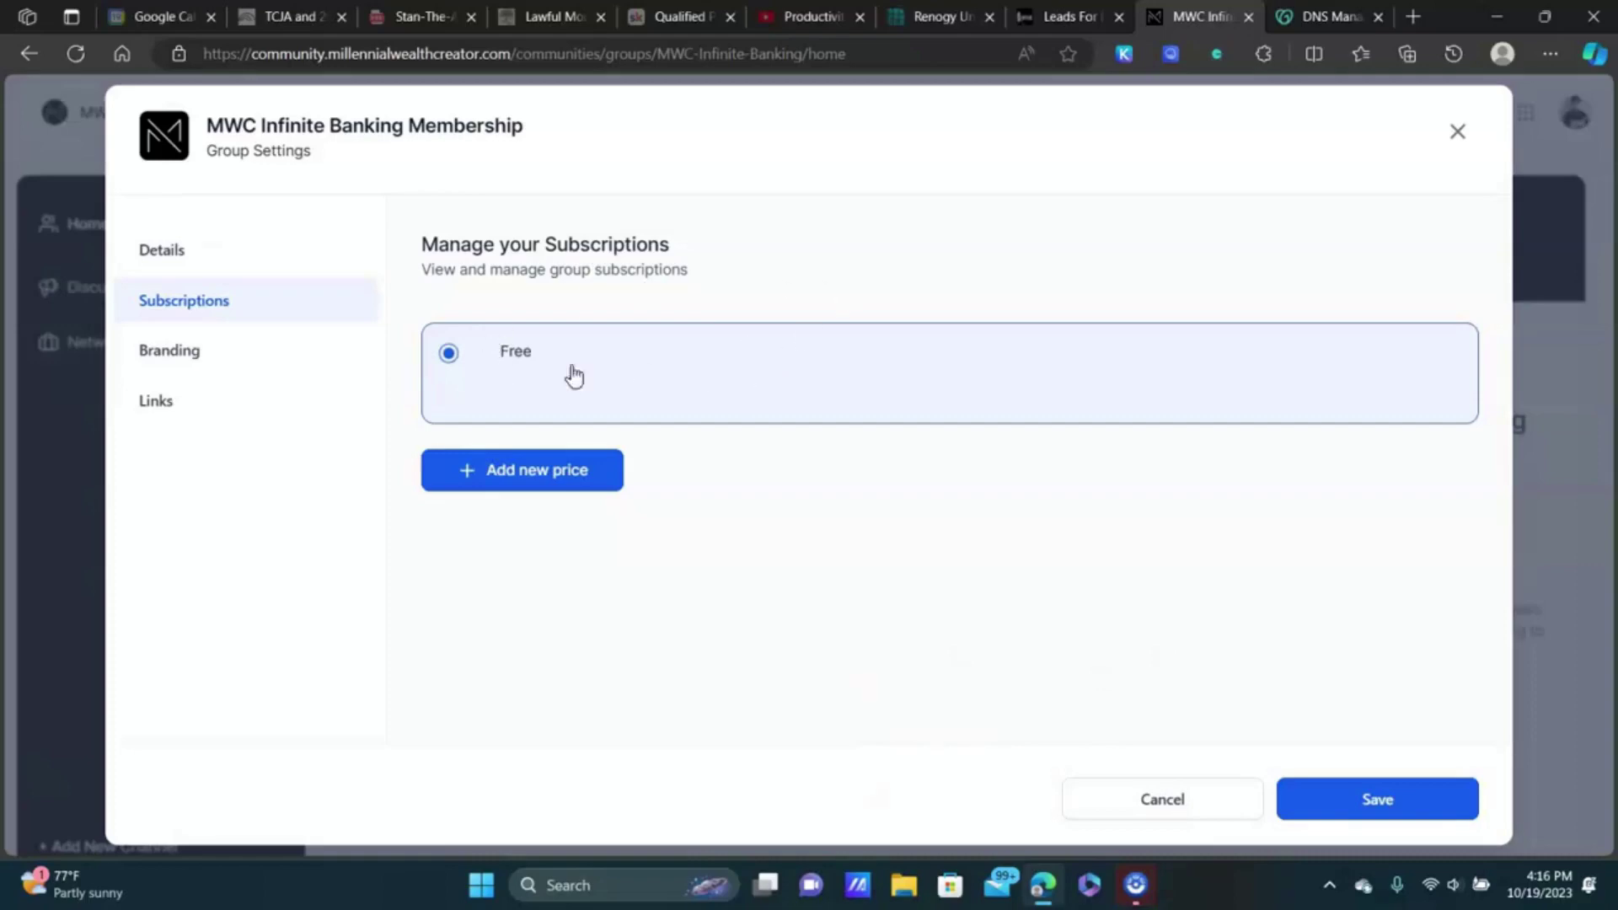
pyautogui.click(177, 350)
pyautogui.scroll(-1, 822, 334)
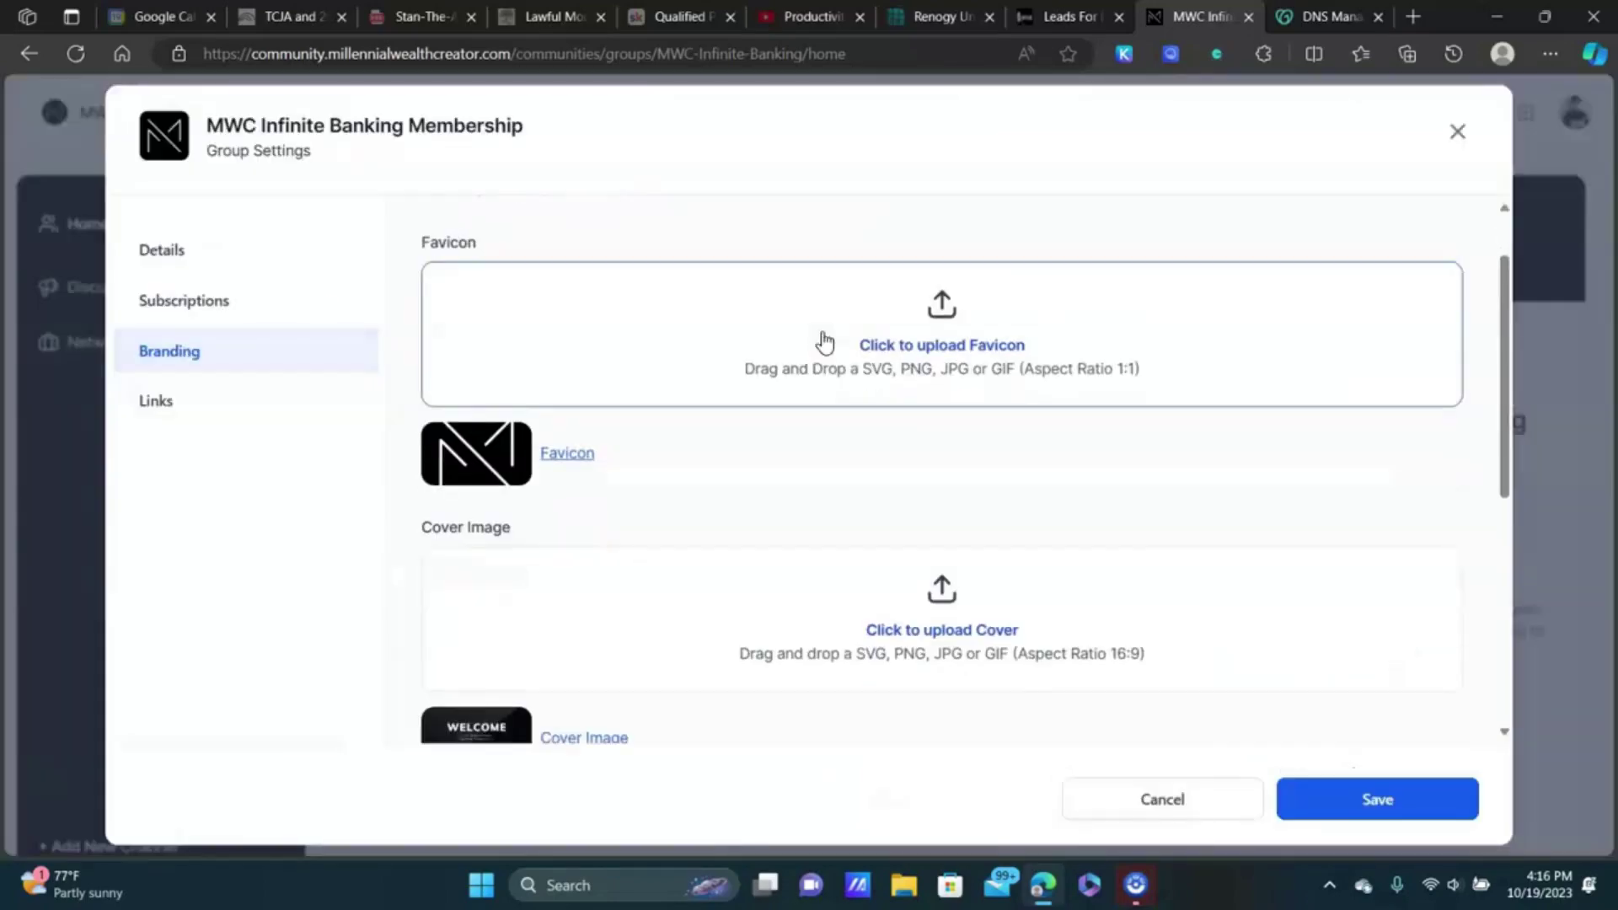
pyautogui.scroll(-5, 826, 343)
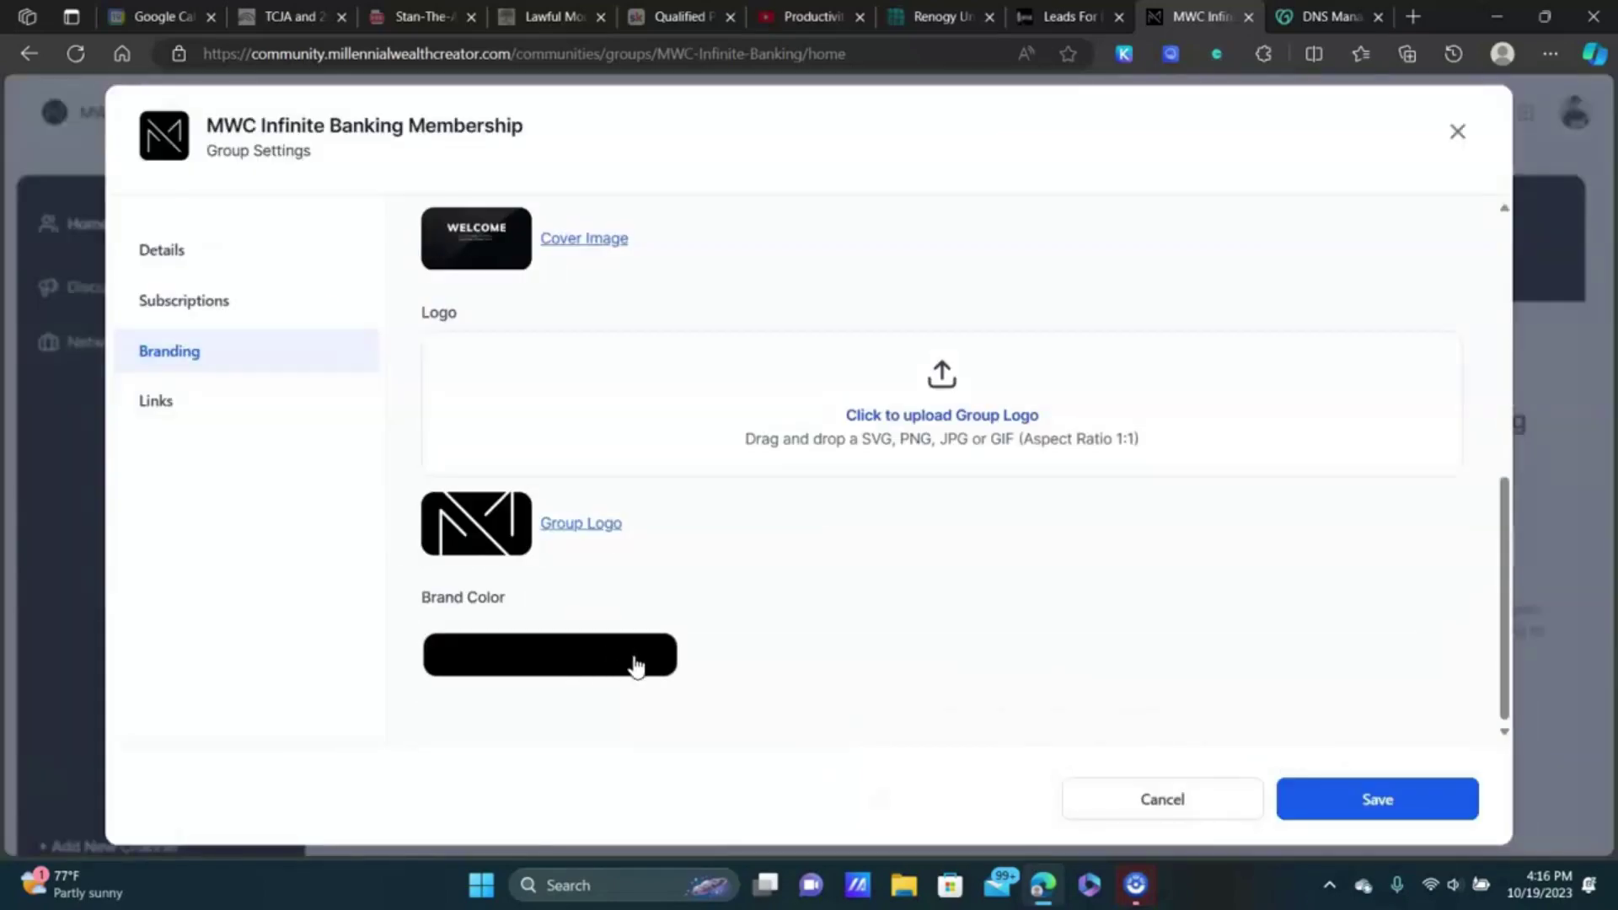
pyautogui.scroll(3, 686, 422)
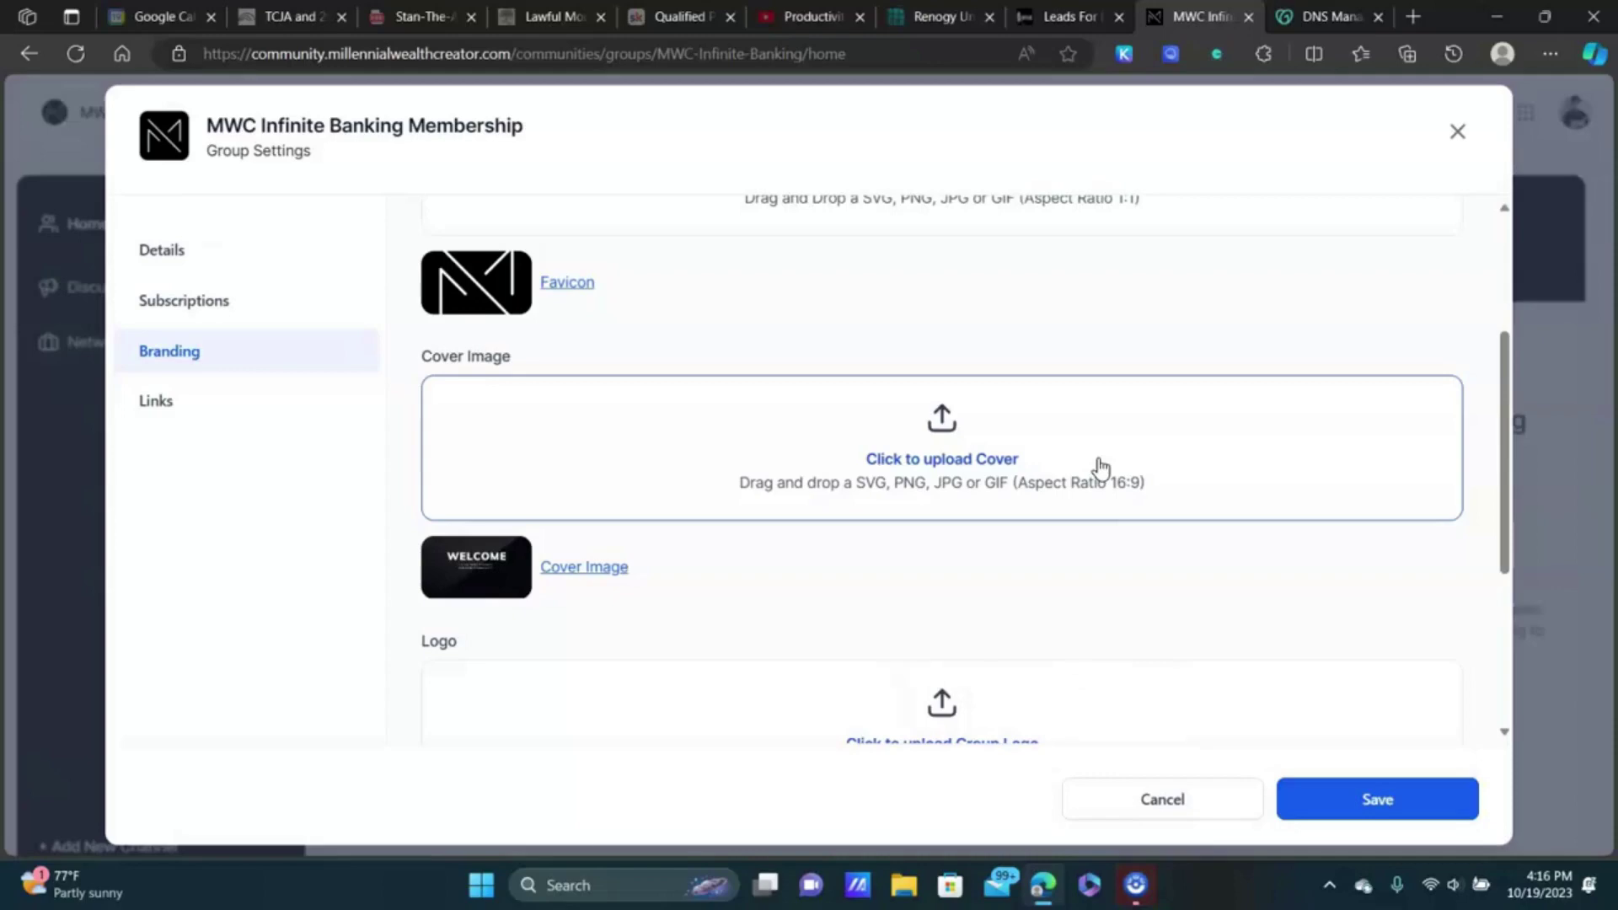
pyautogui.scroll(2, 1063, 464)
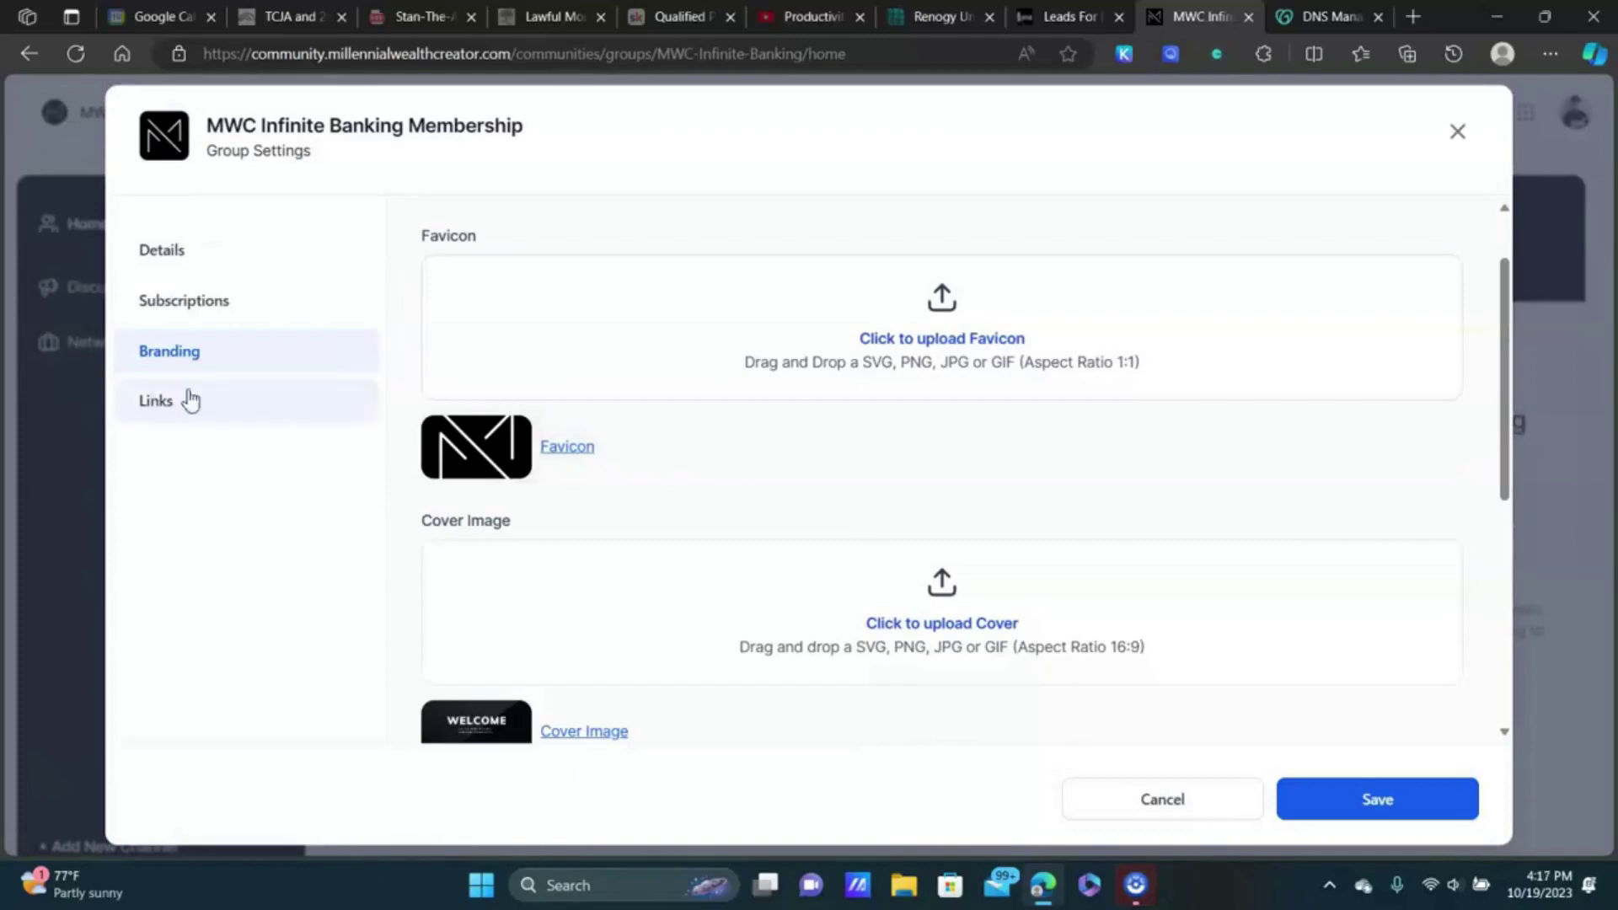
pyautogui.scroll(-2, 927, 506)
pyautogui.click(1462, 136)
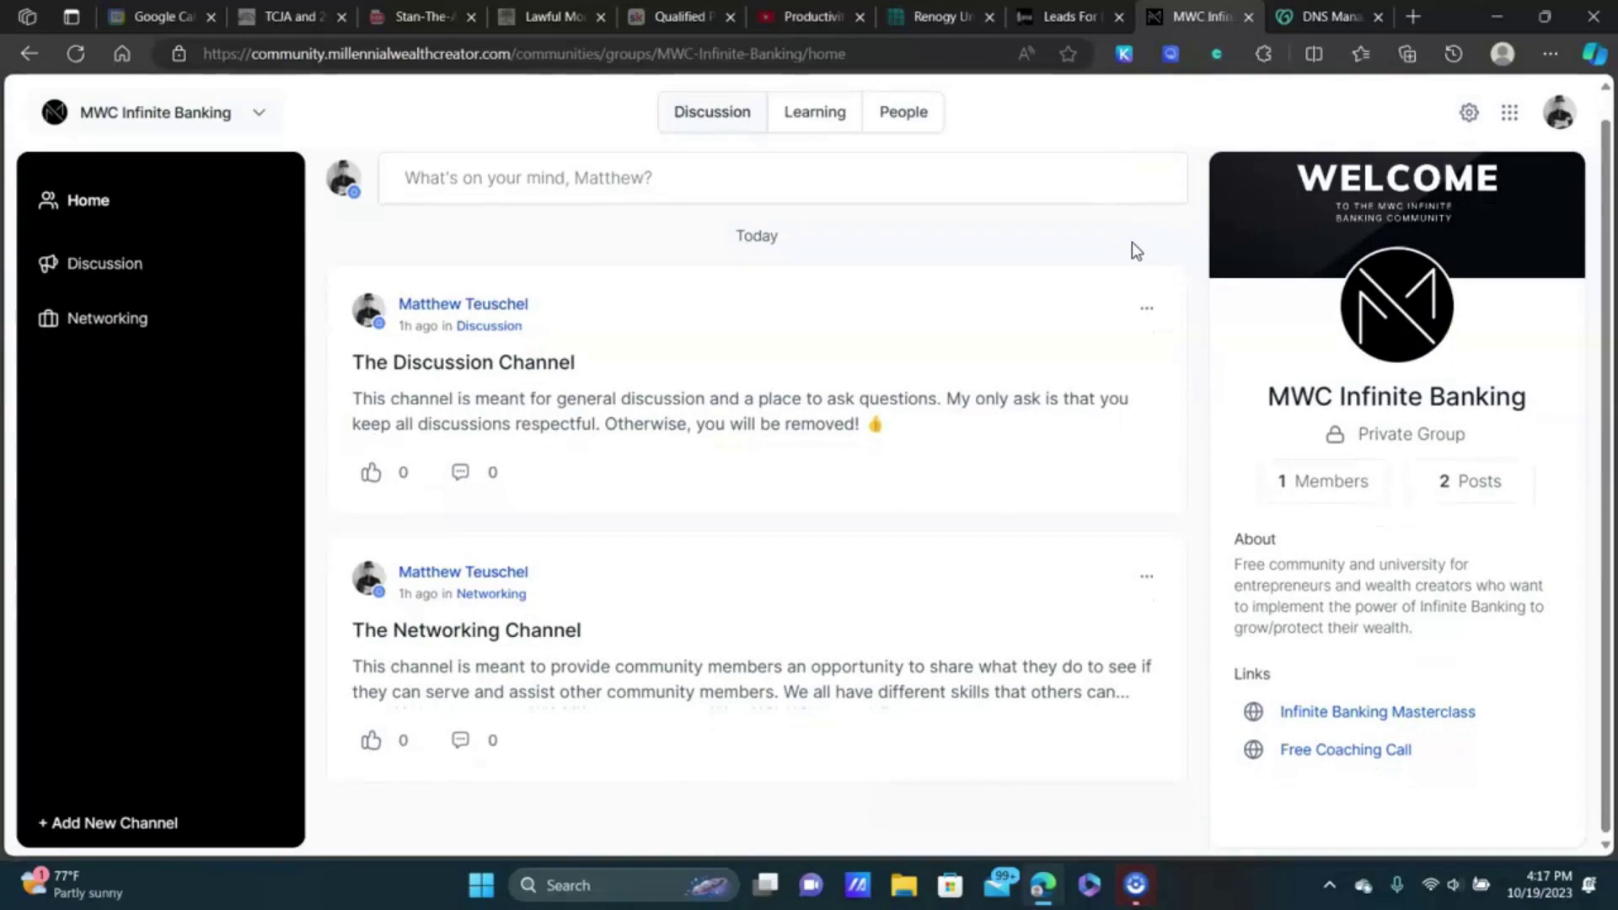
# Step: Switch to HighLevel, open the Client Portal dashboard under Sites, and review its portal URL and available actions
pyautogui.click(1066, 16)
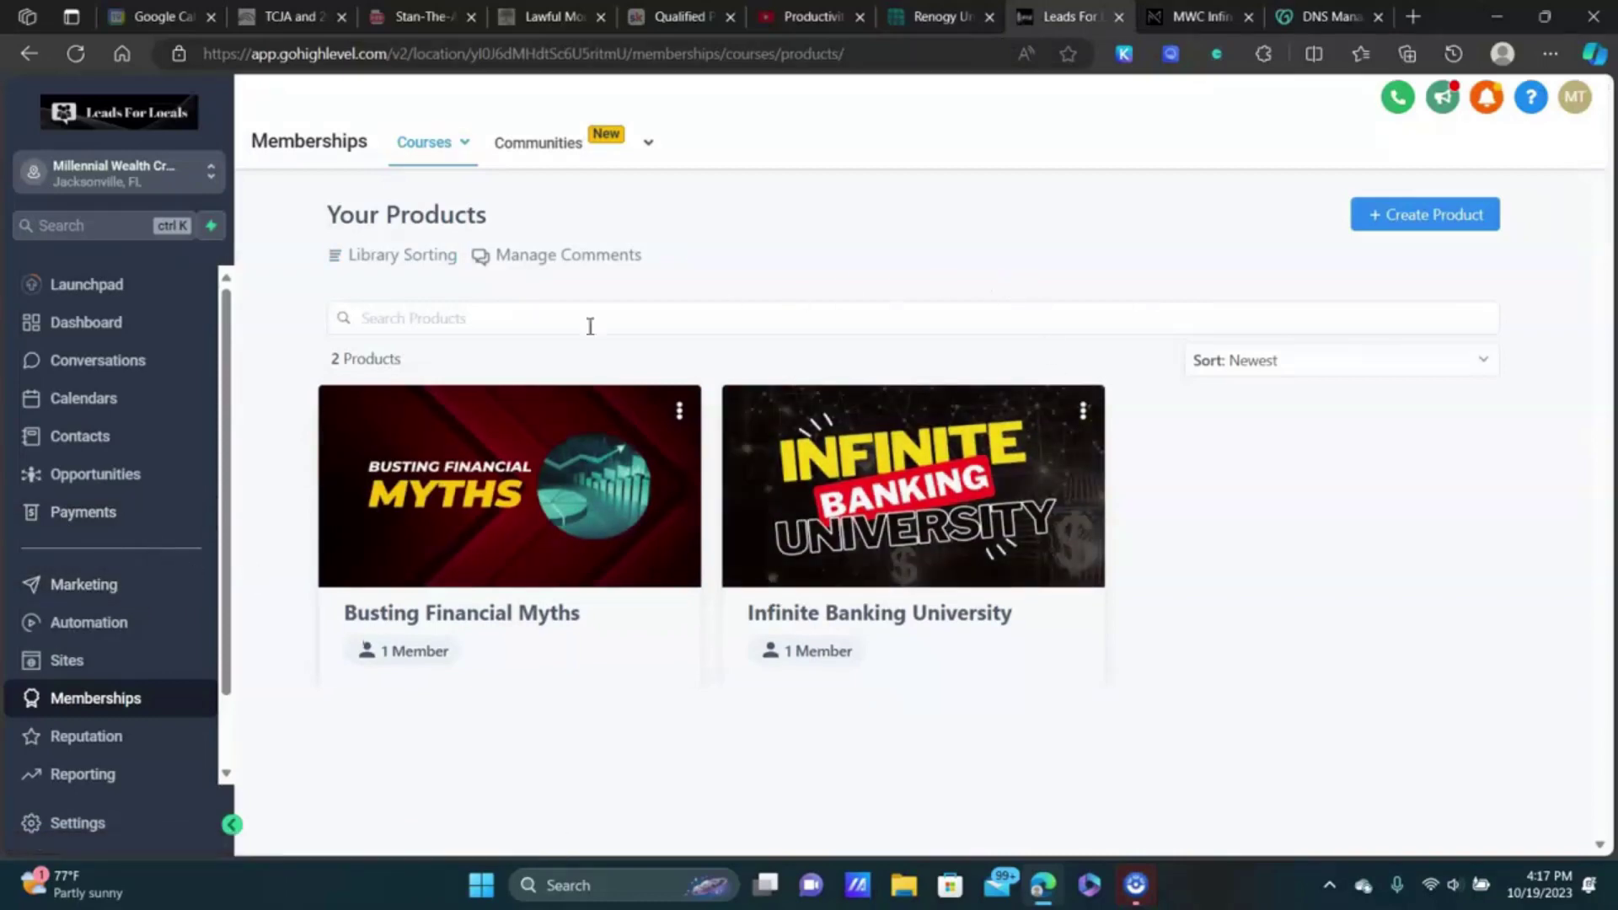
pyautogui.click(71, 668)
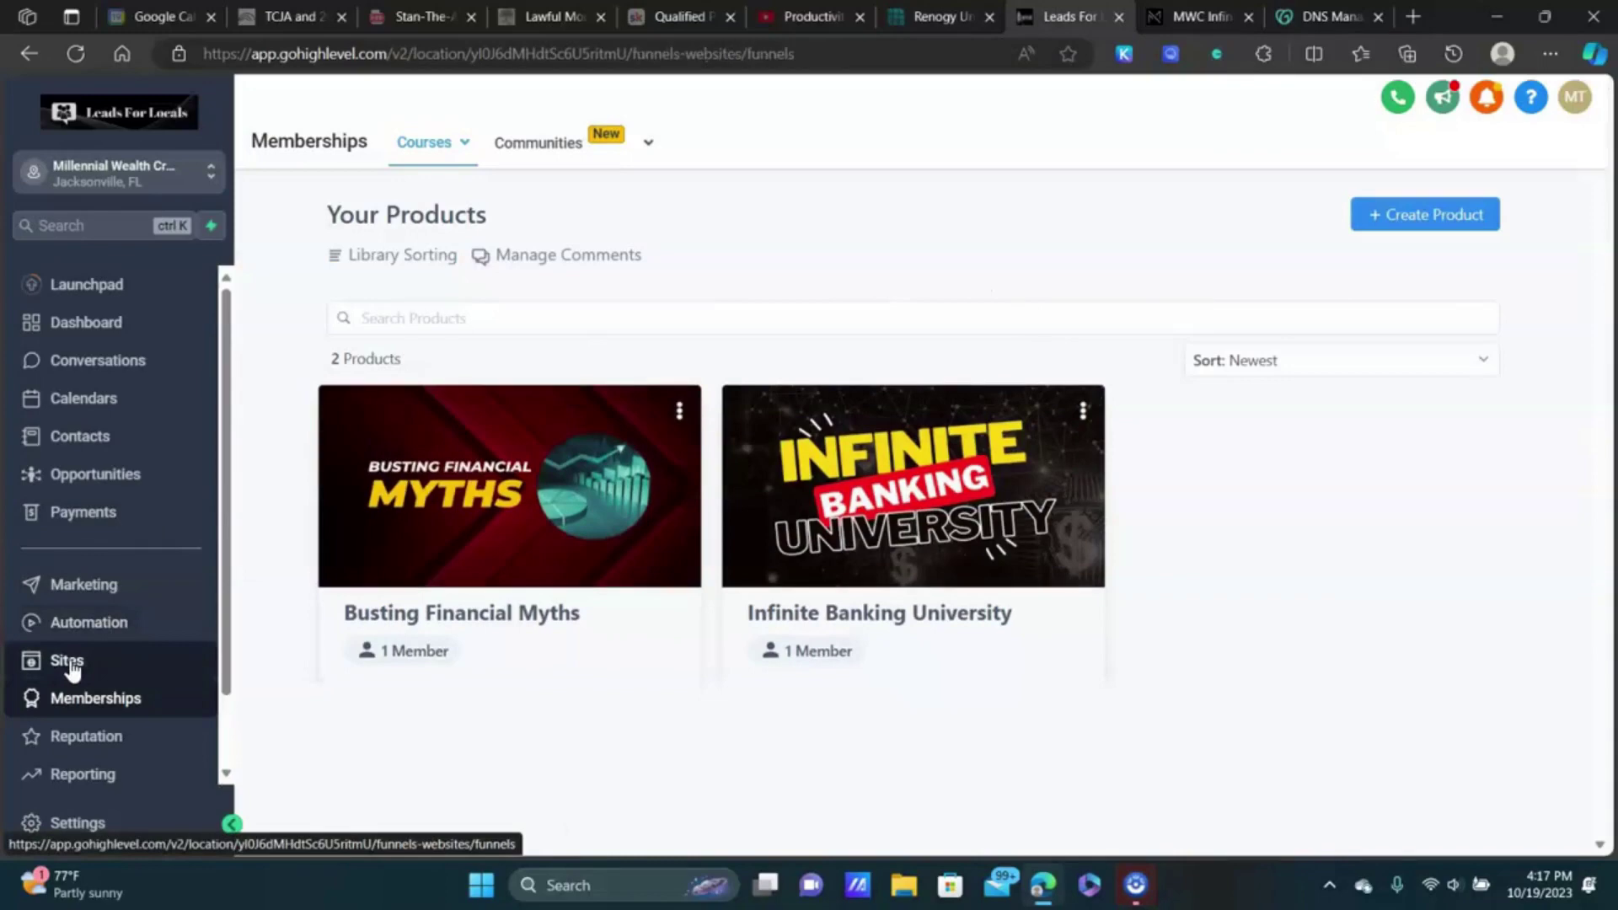
pyautogui.moveTo(660, 146)
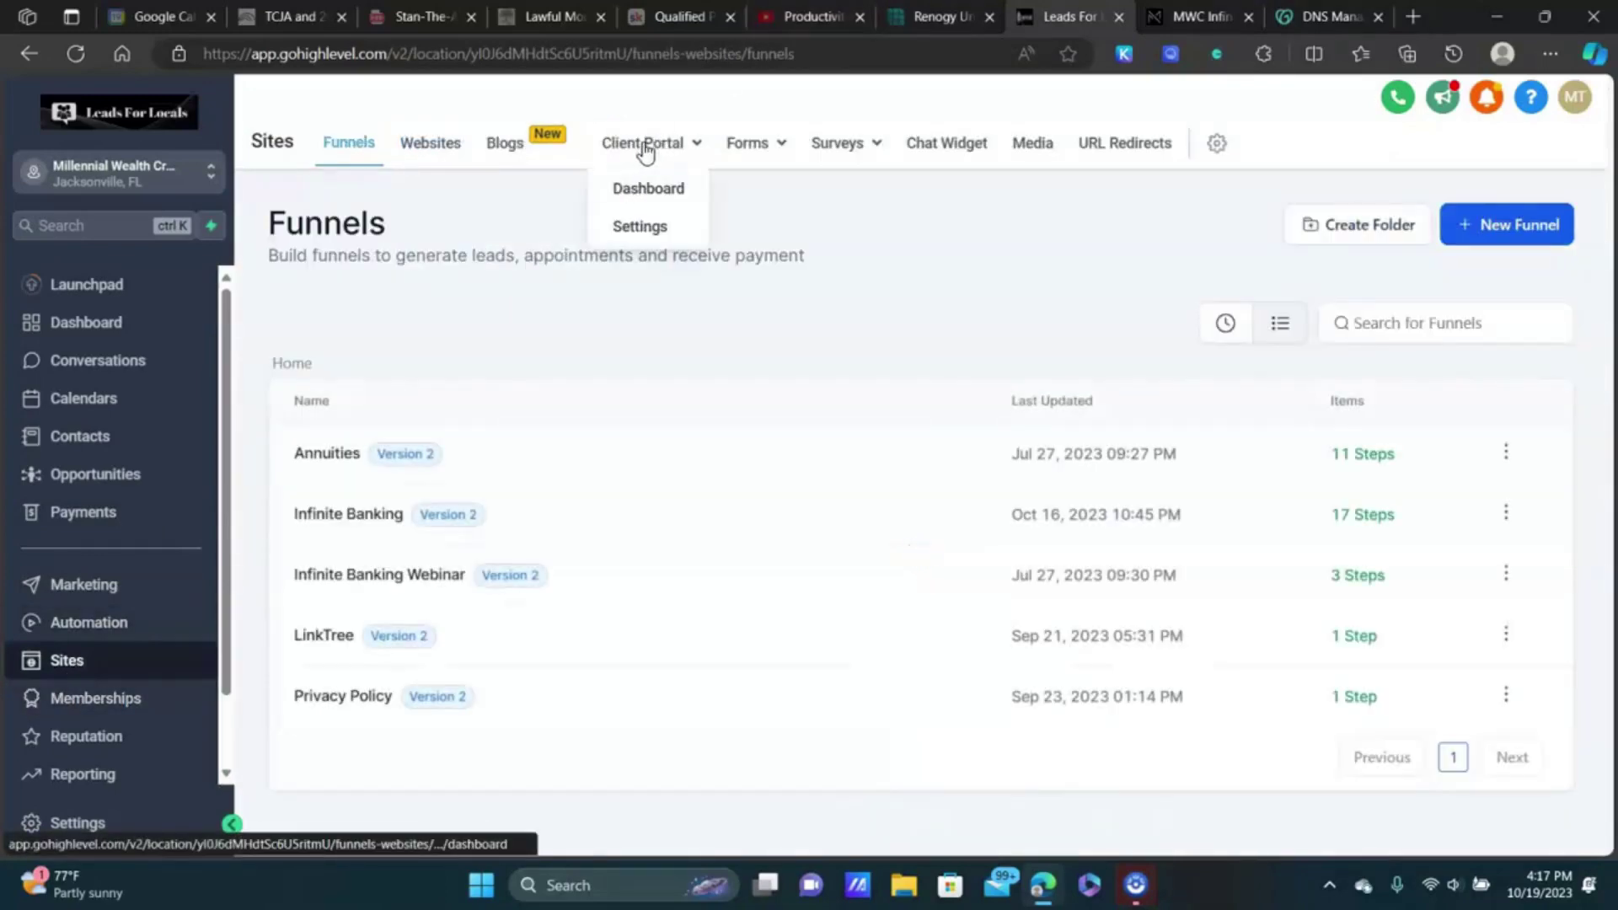
pyautogui.click(669, 192)
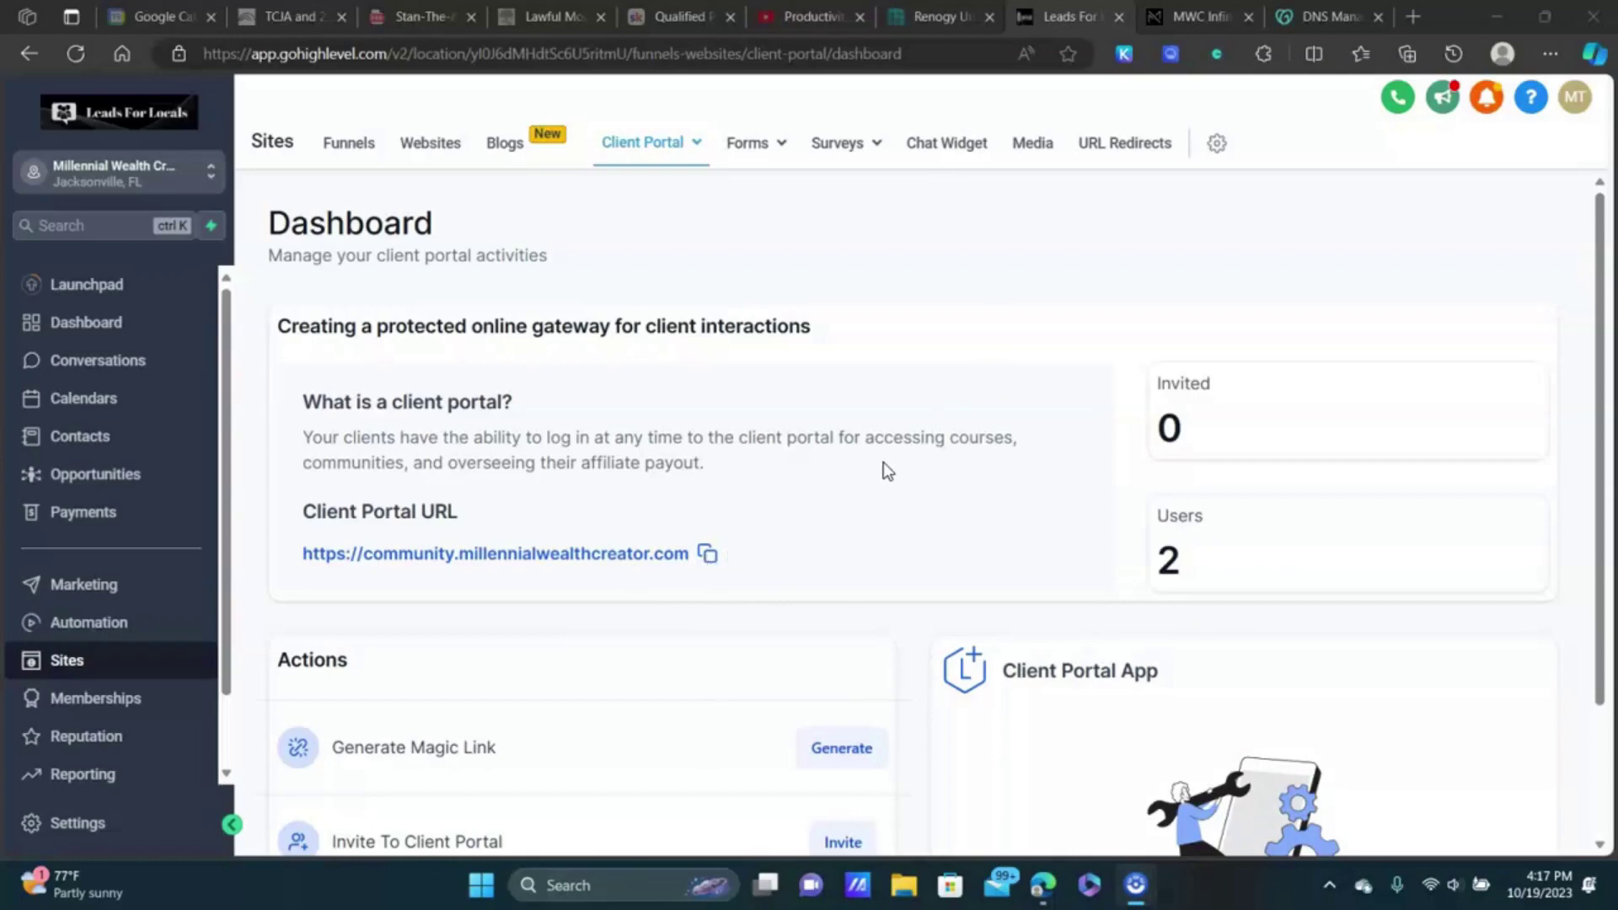
pyautogui.scroll(-2, 877, 463)
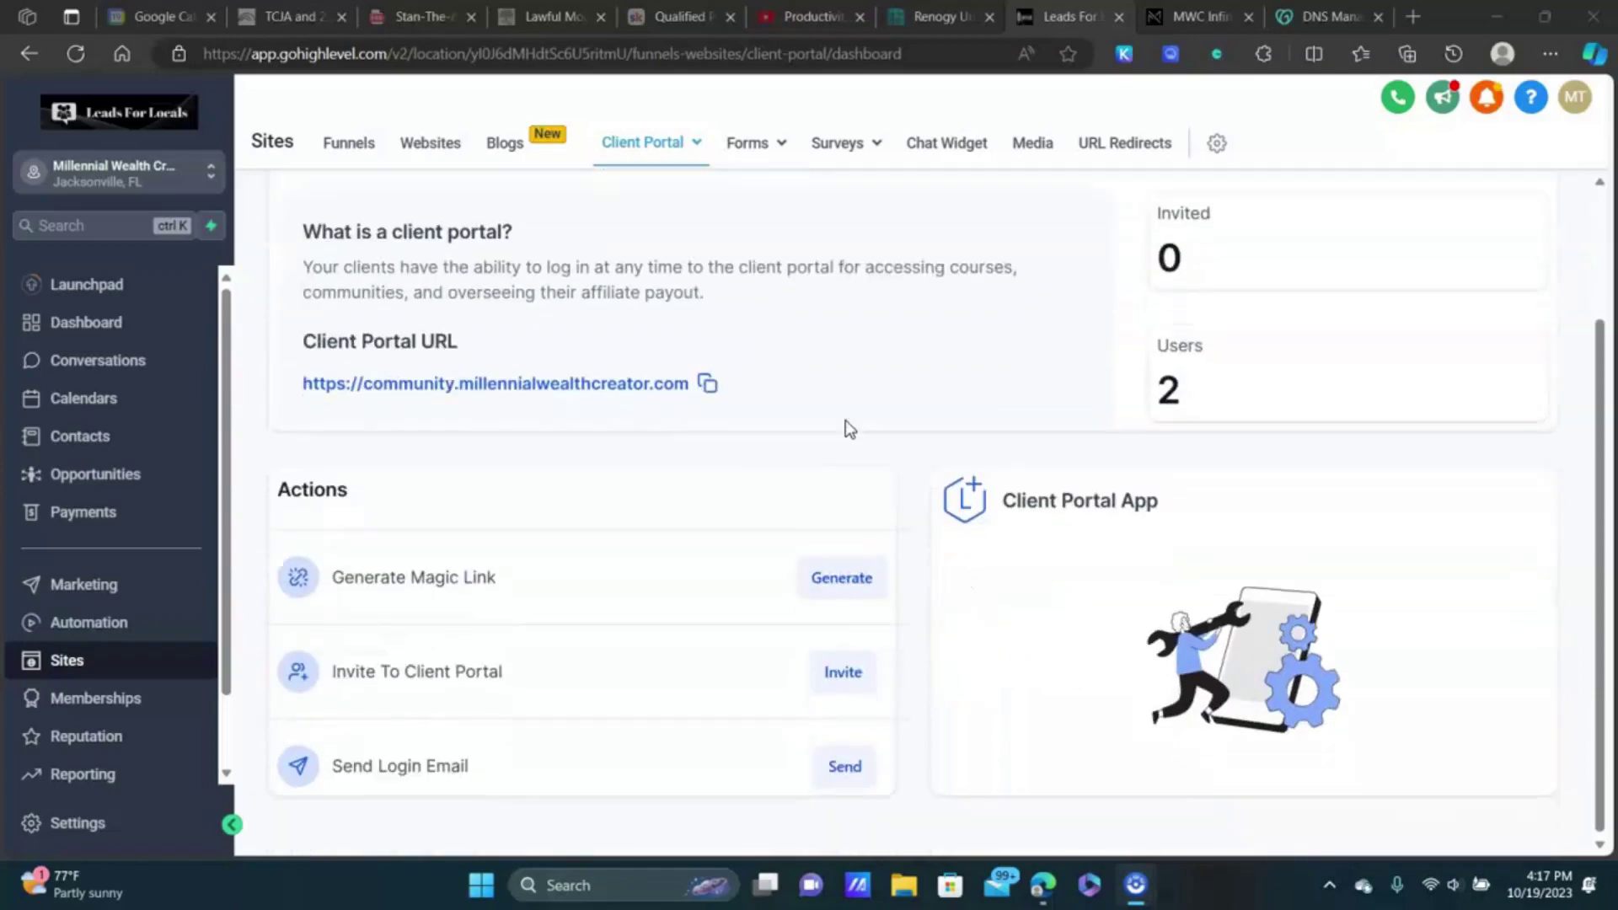
pyautogui.moveTo(354, 498); pyautogui.dragTo(271, 494)
pyautogui.click(345, 486)
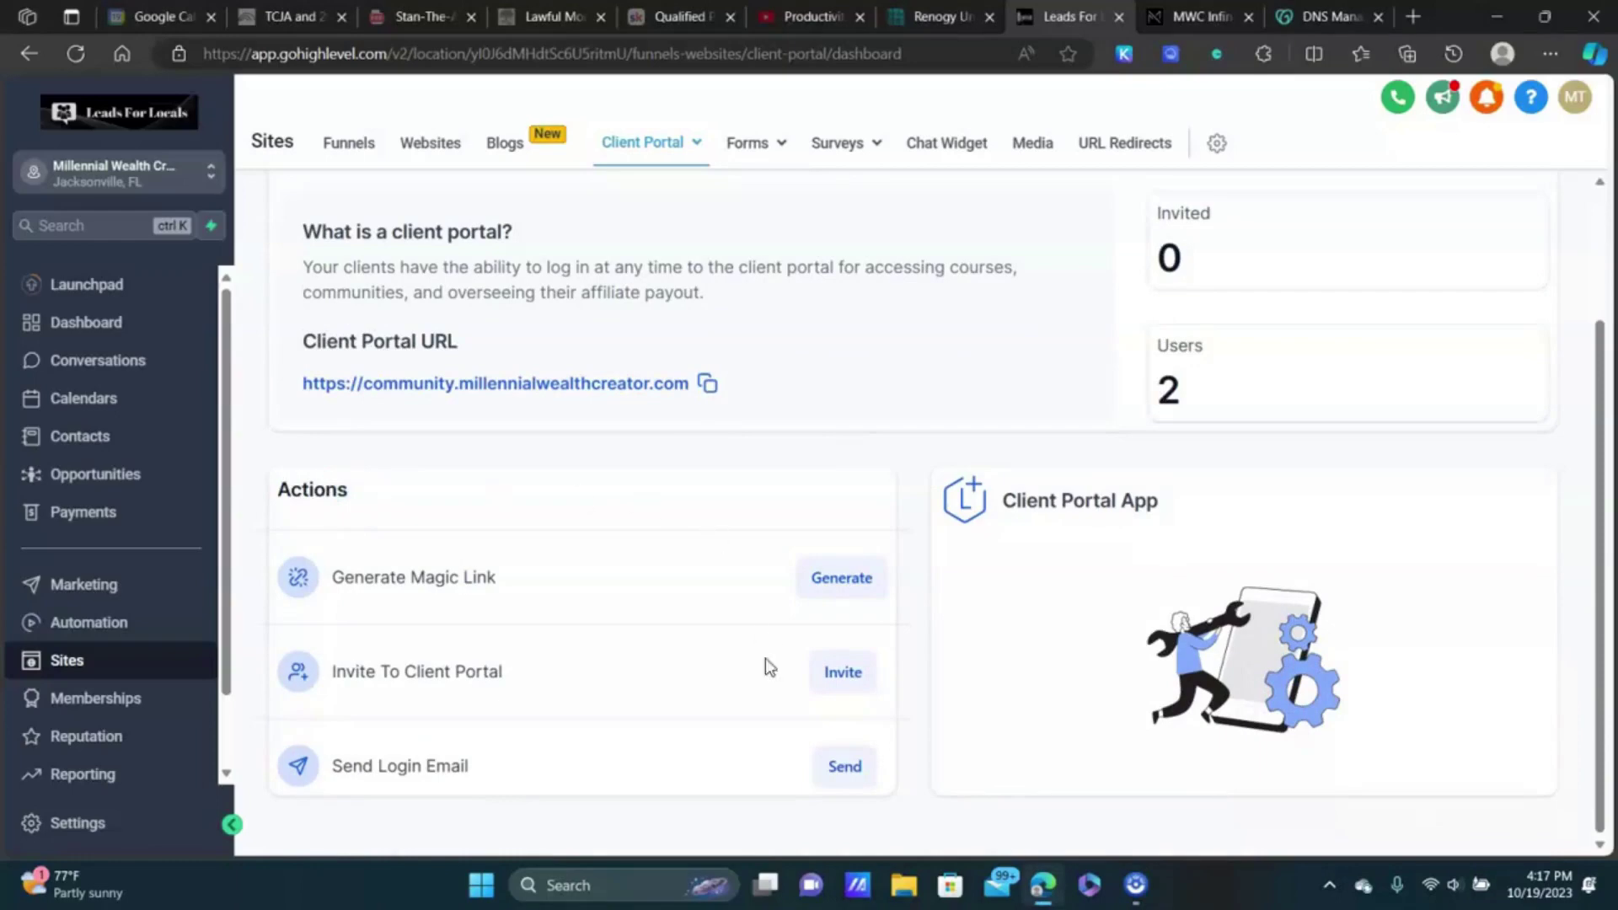
# Step: Review the Send Login Email and Generate Magic Link dialogs, choosing a contact for the email, and close both without sending or generating
pyautogui.click(847, 767)
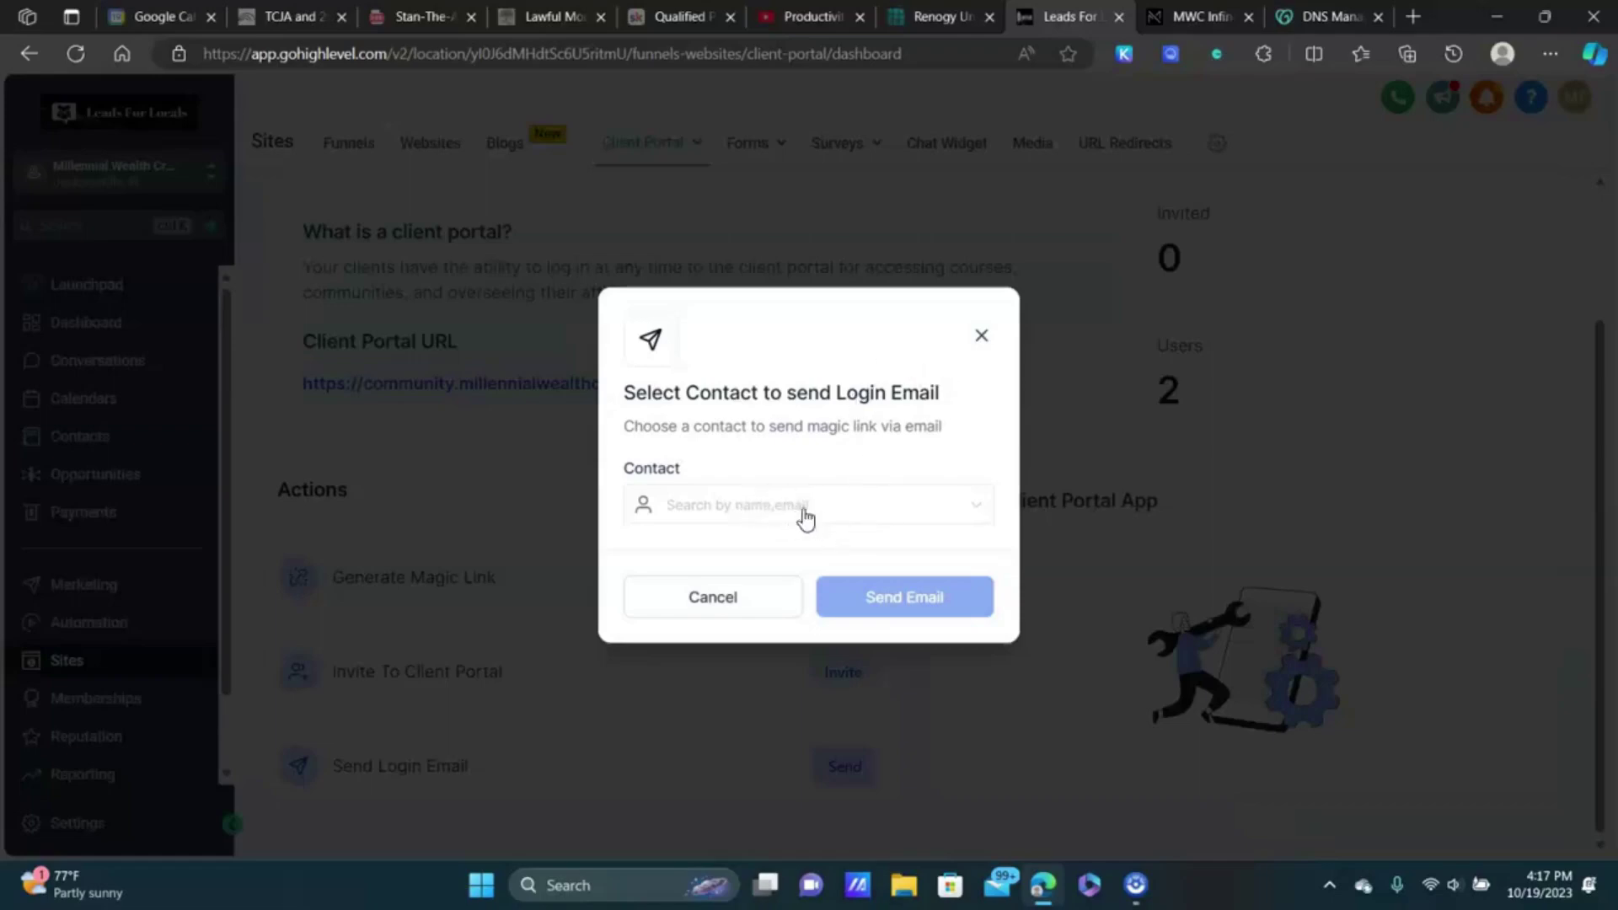
pyautogui.click(831, 502)
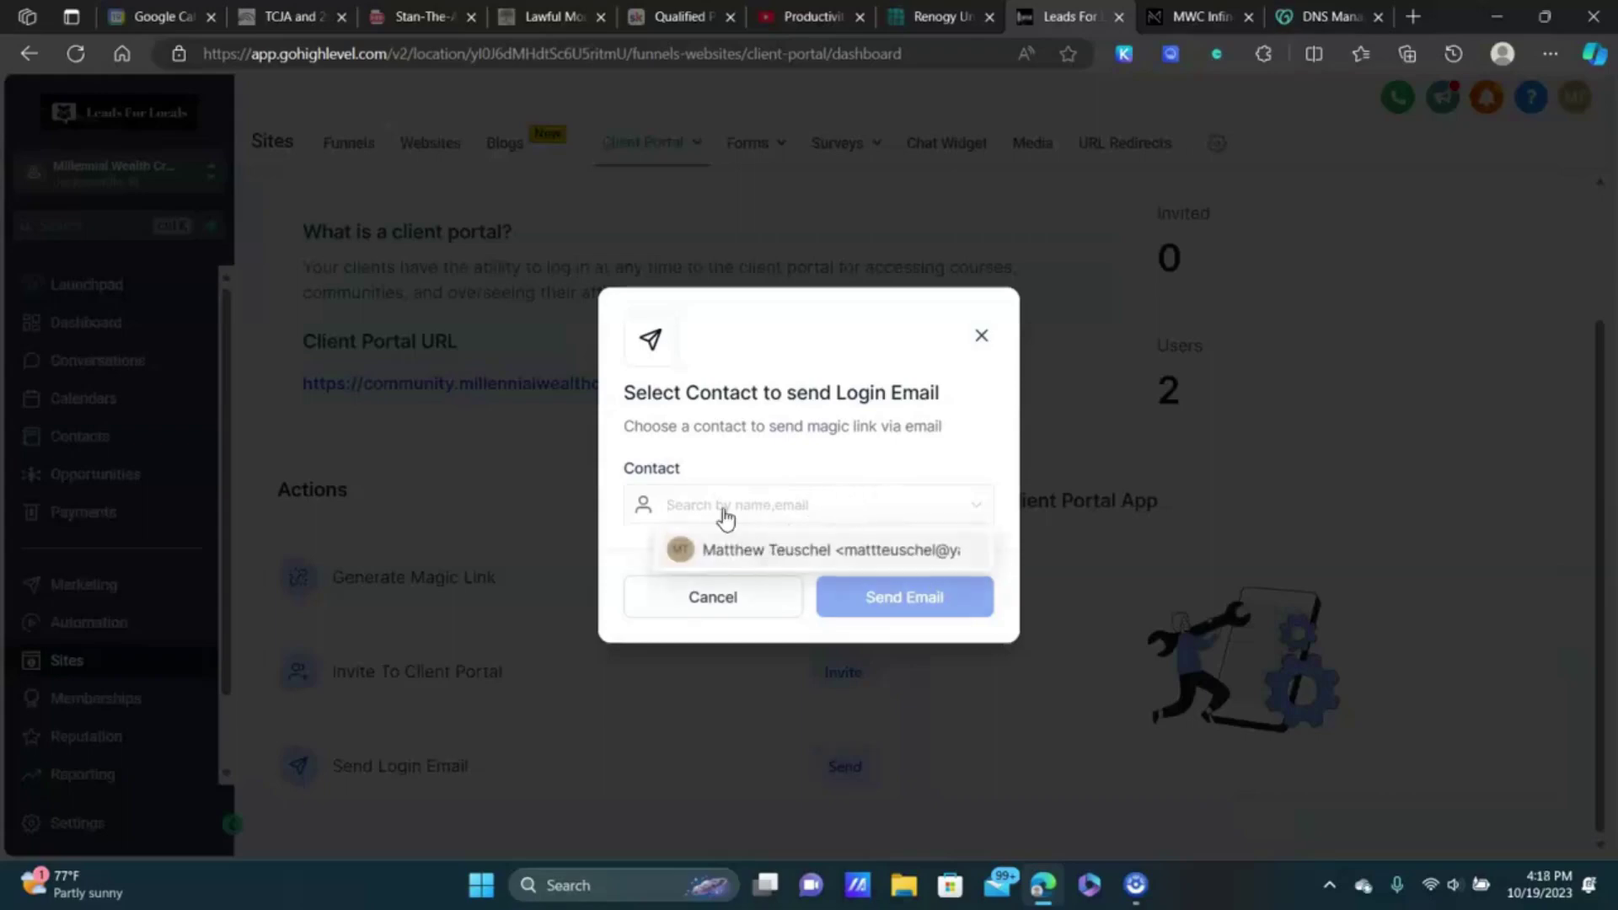
pyautogui.click(796, 555)
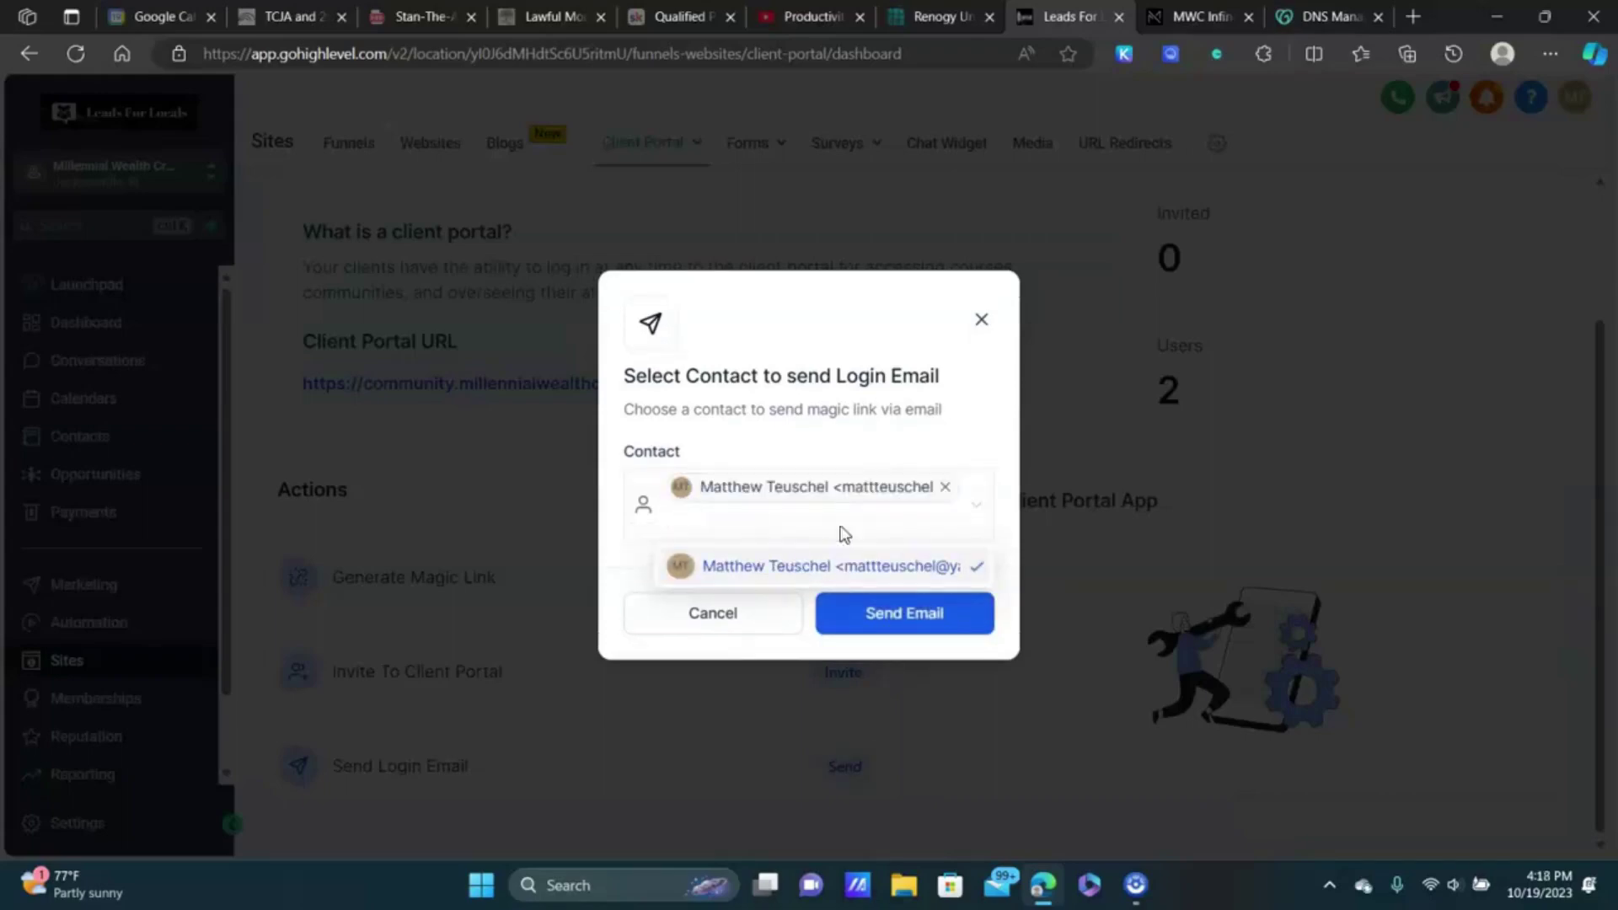
pyautogui.click(977, 328)
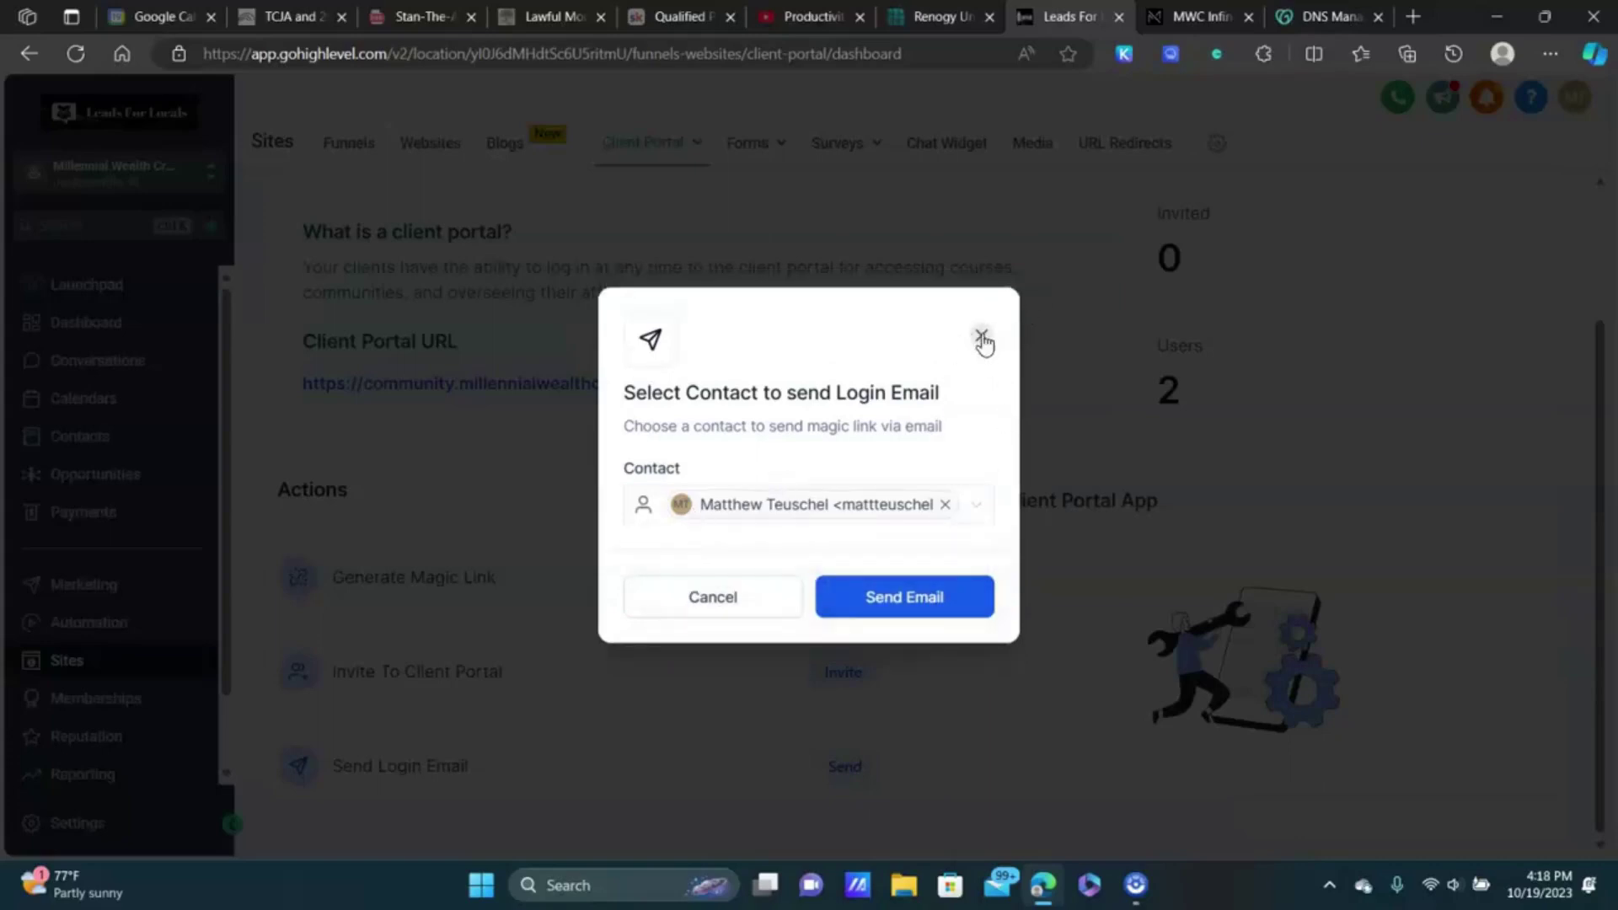
pyautogui.click(979, 333)
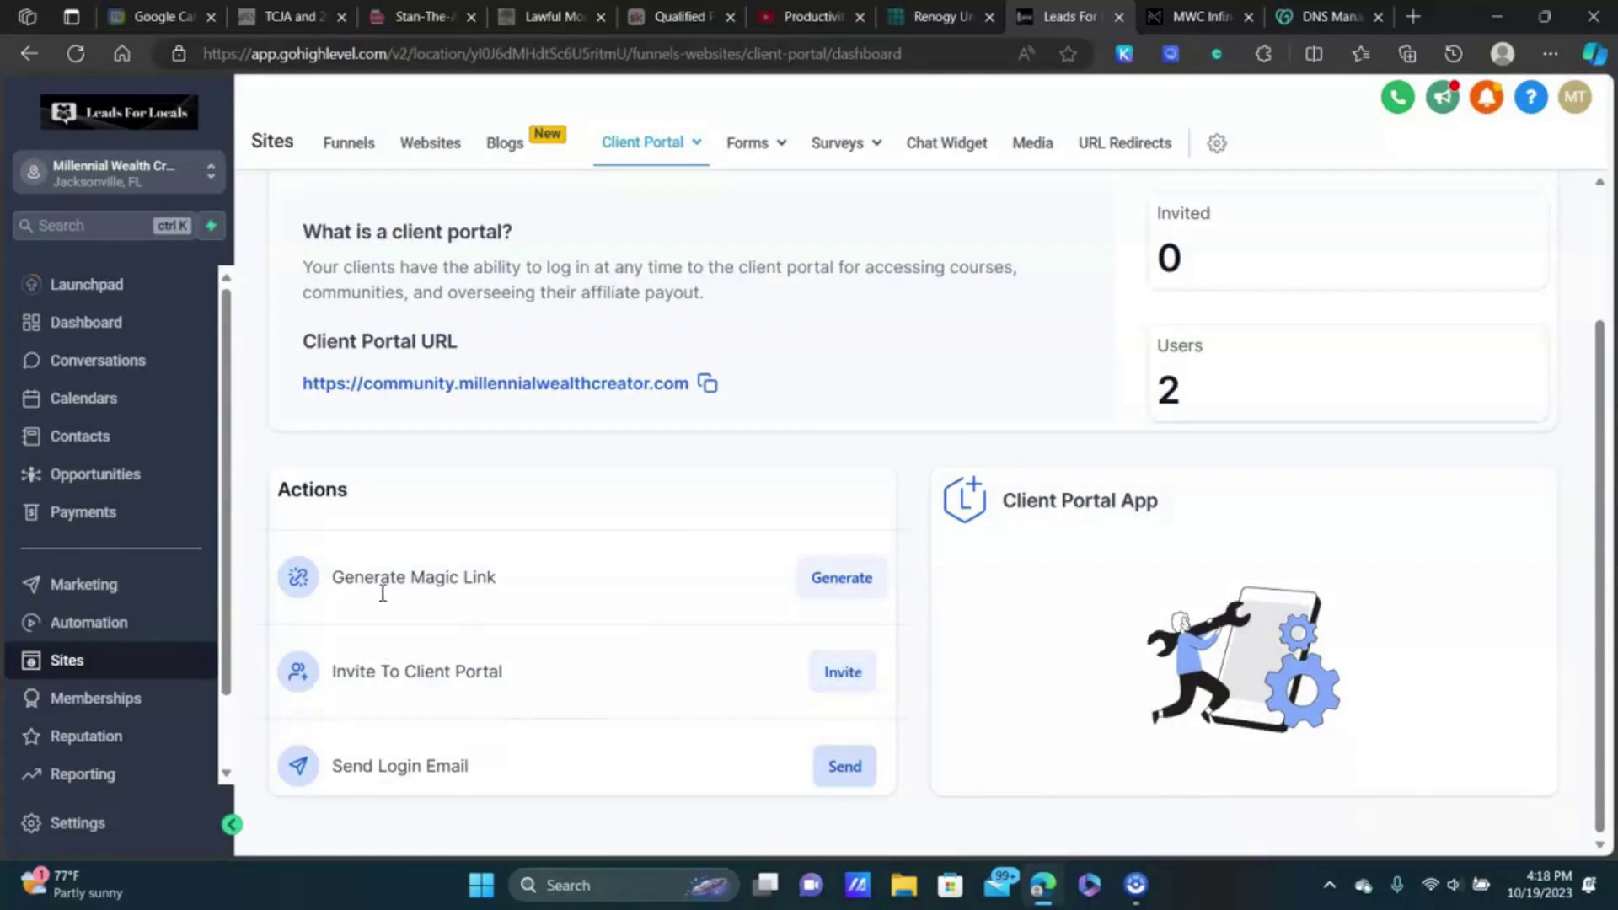
pyautogui.click(841, 578)
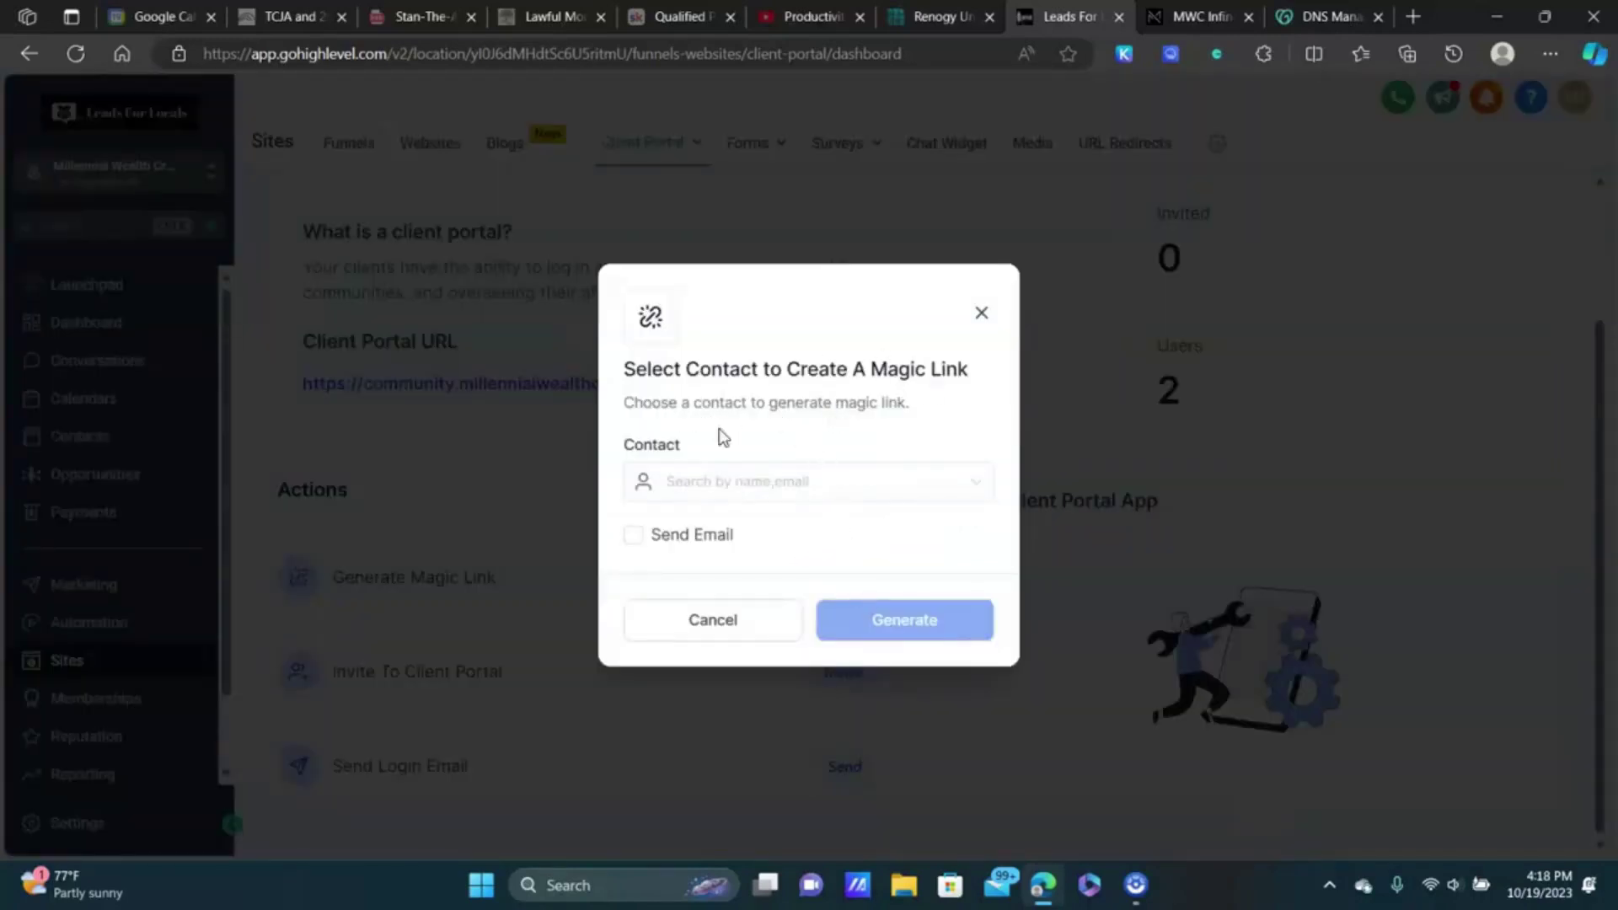
pyautogui.click(715, 621)
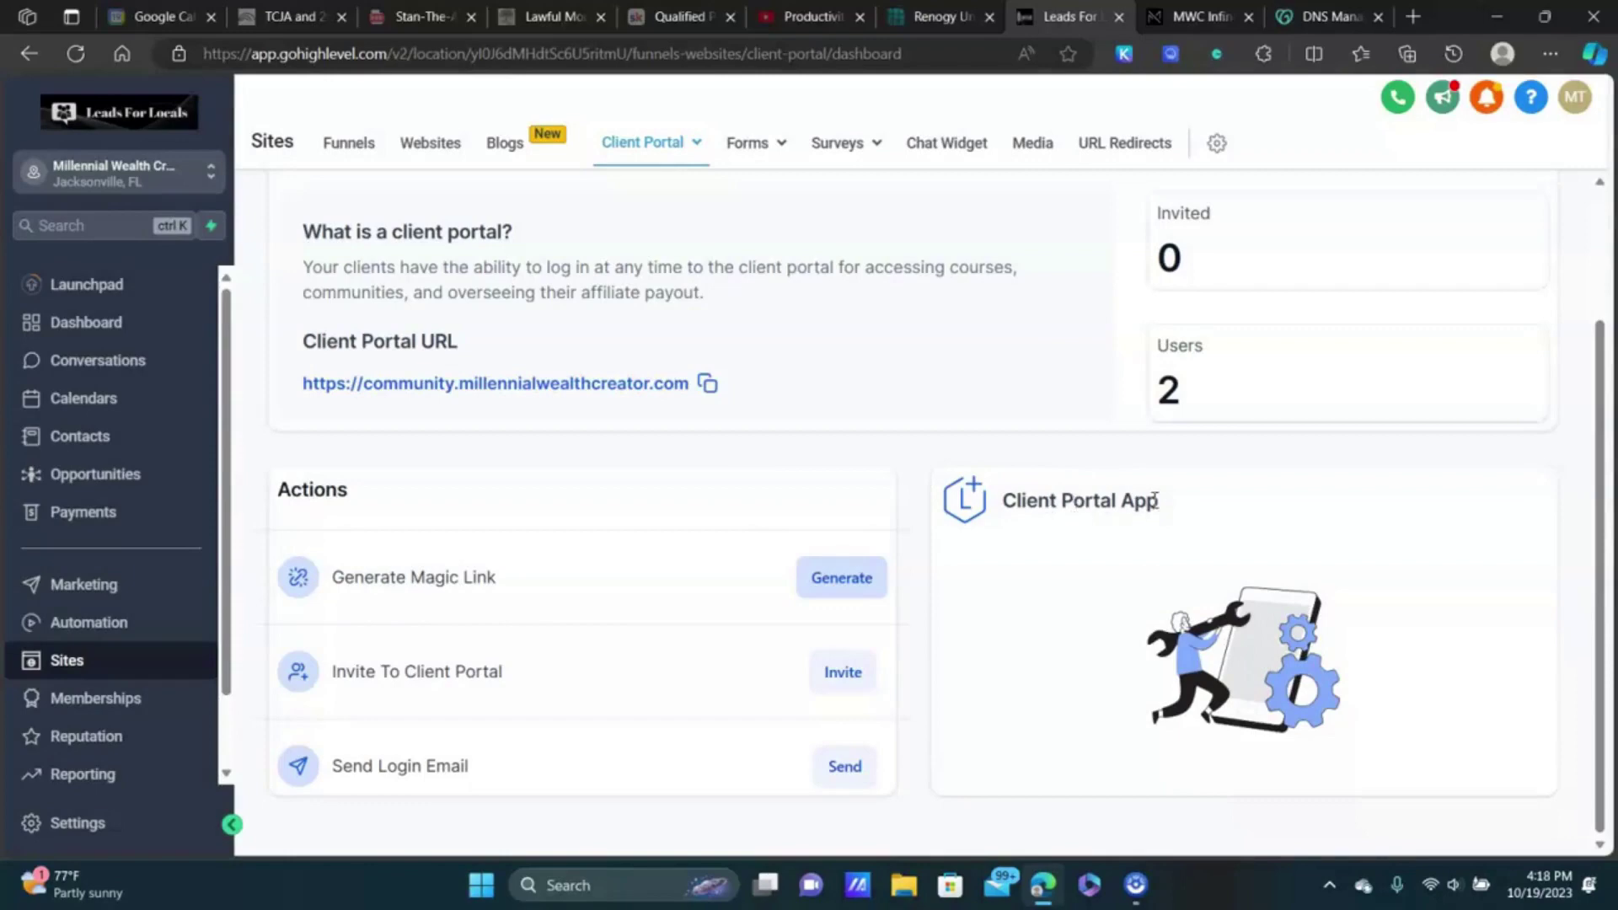
# Step: Open the Domain Setup page in the Client Portal settings and review the portal's subdomain entry
pyautogui.scroll(2, 1095, 499)
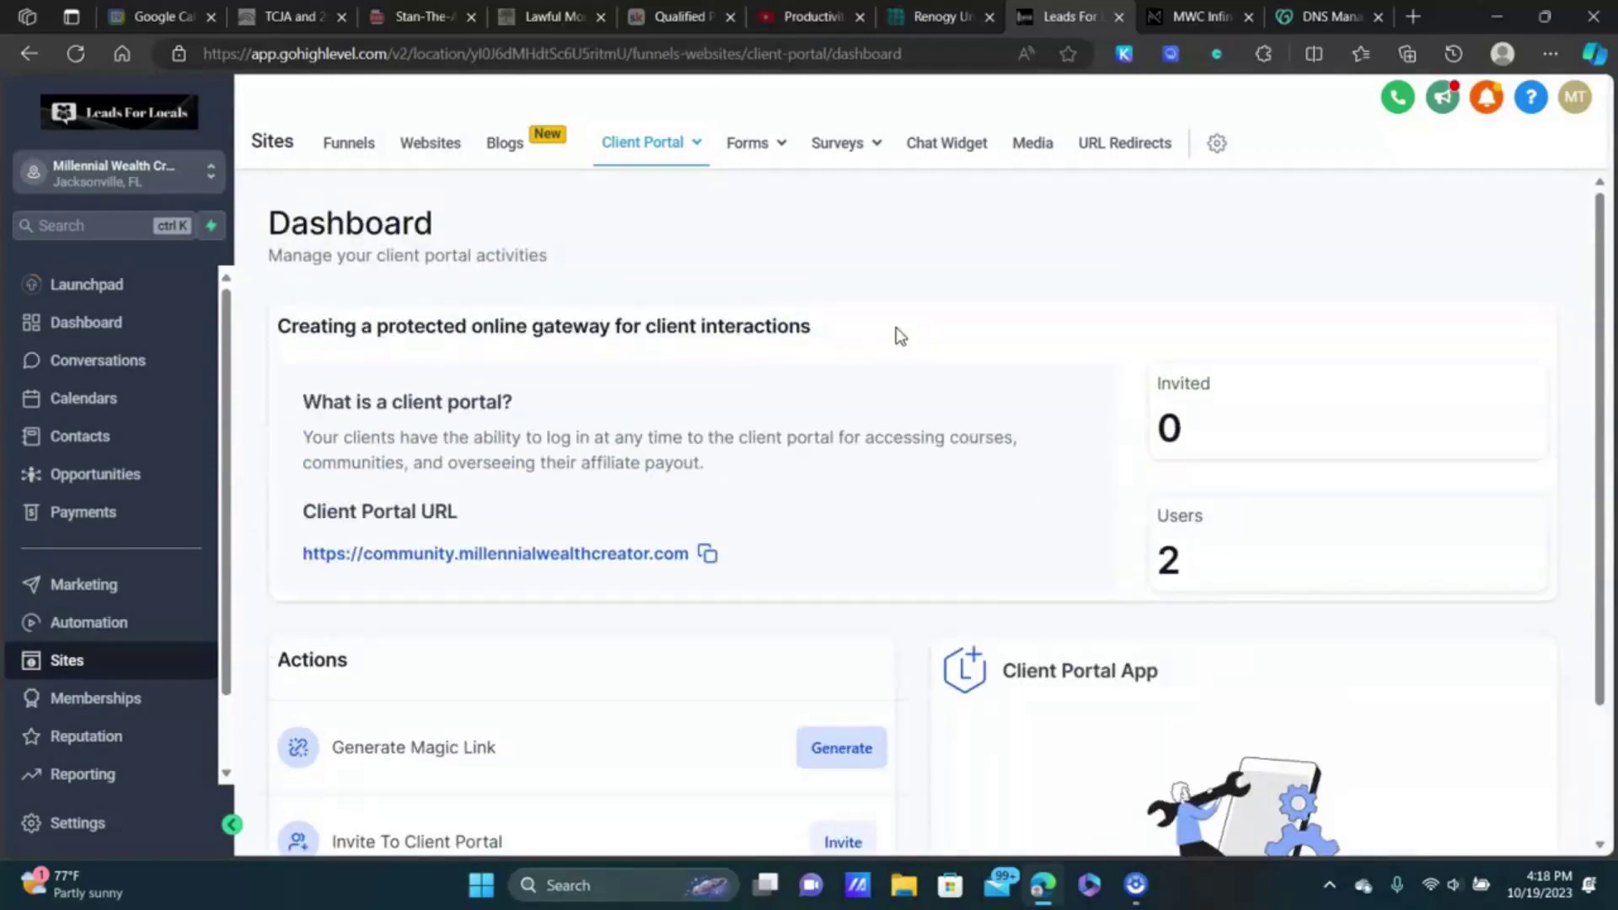
pyautogui.moveTo(638, 150)
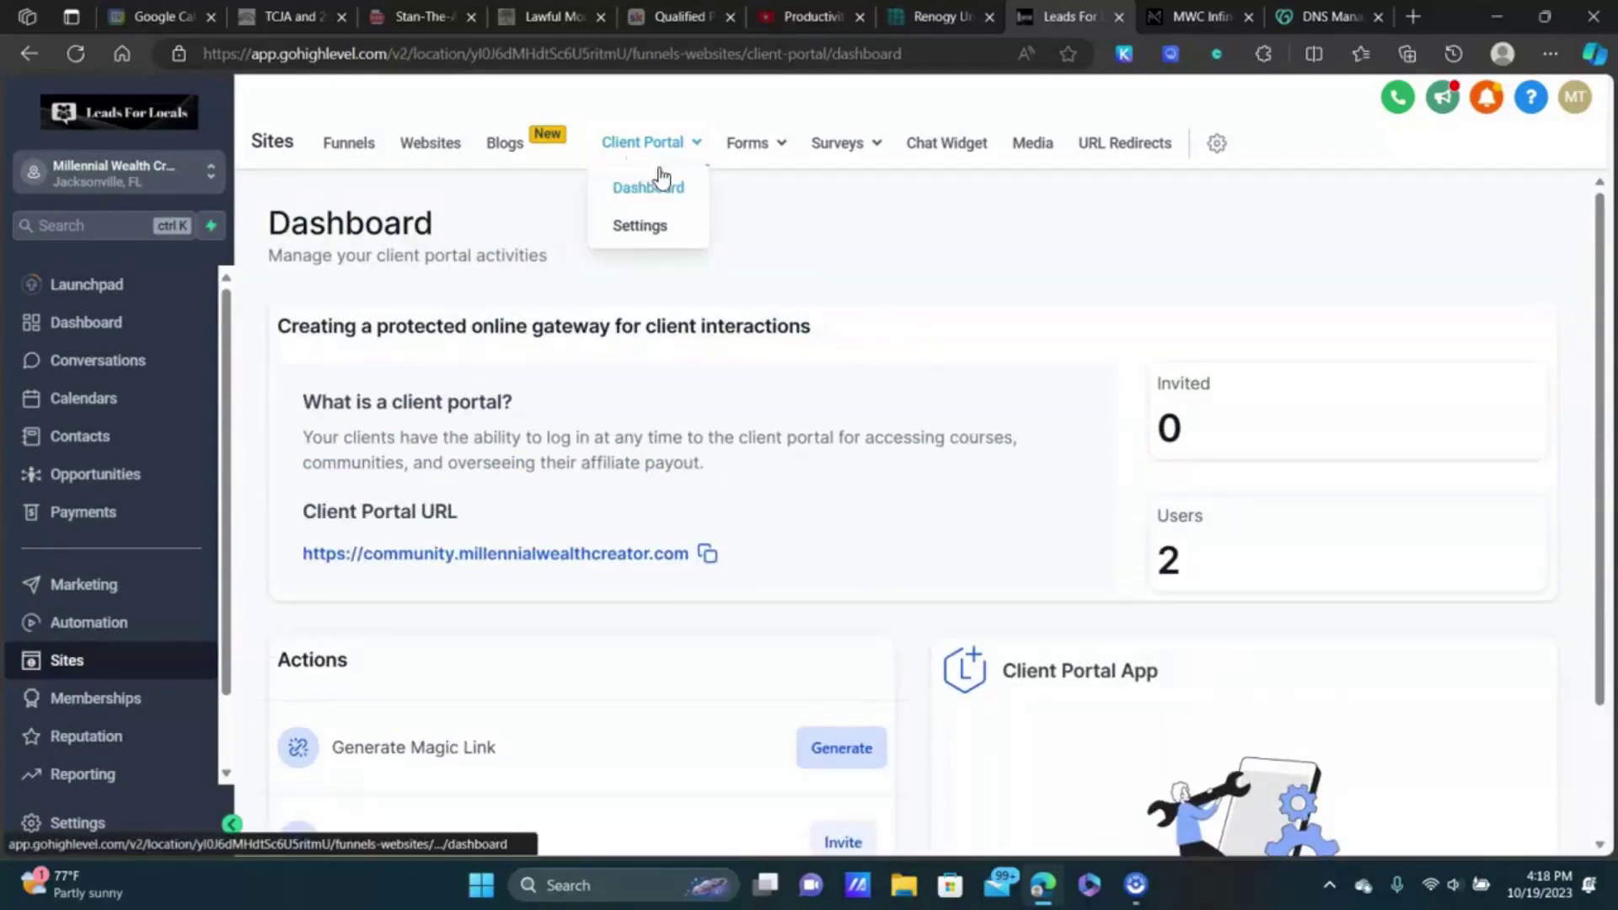
pyautogui.click(652, 224)
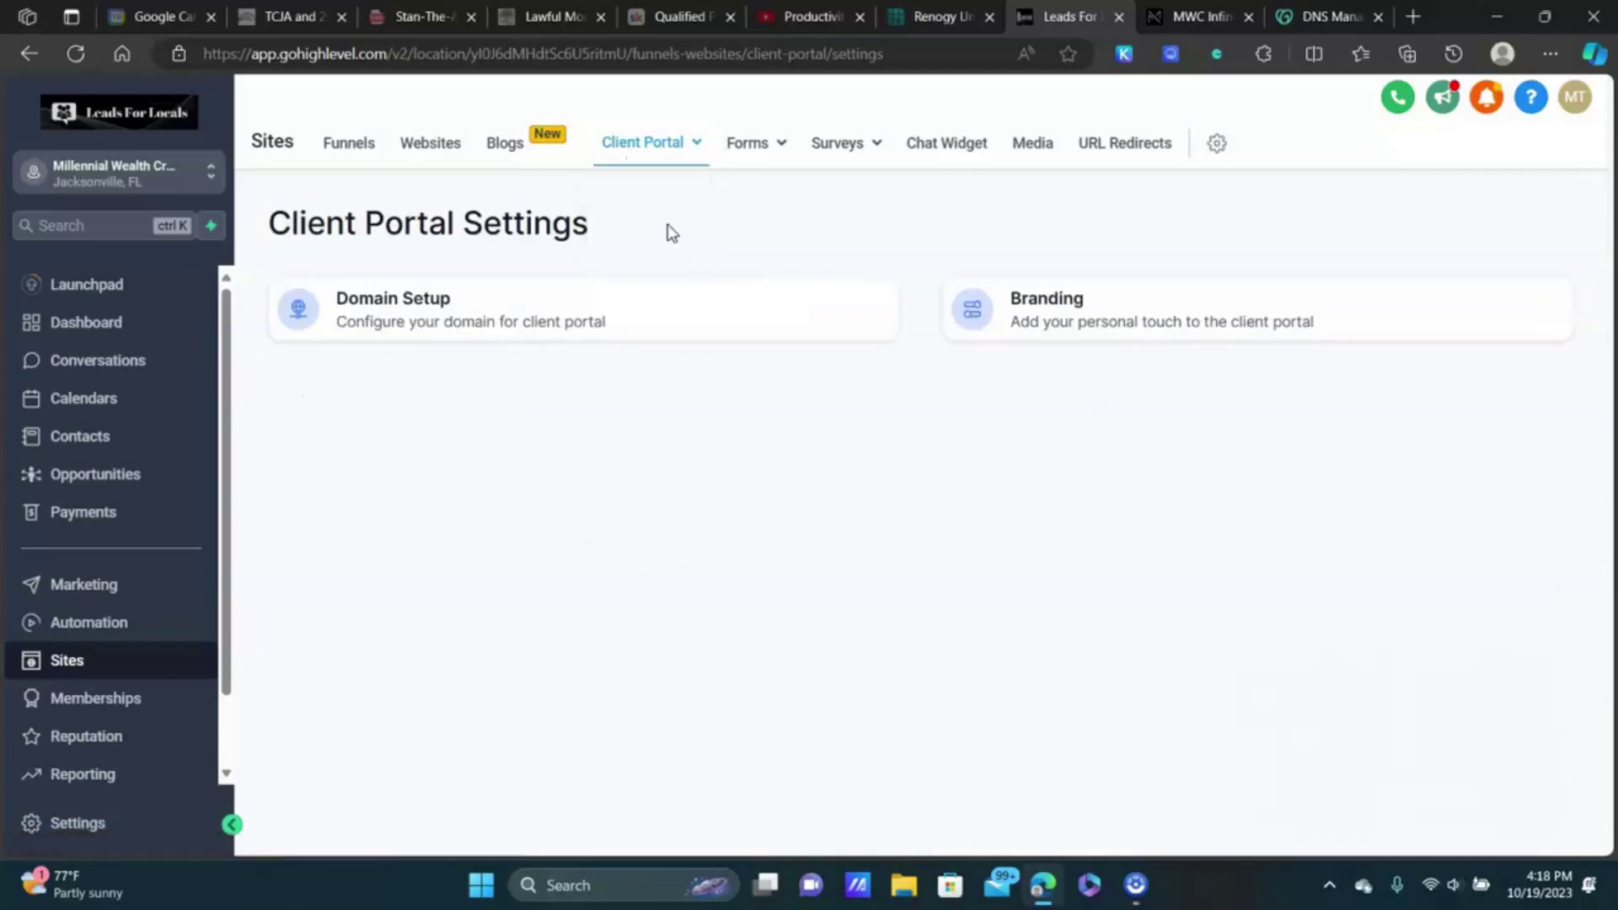
pyautogui.moveTo(665, 160)
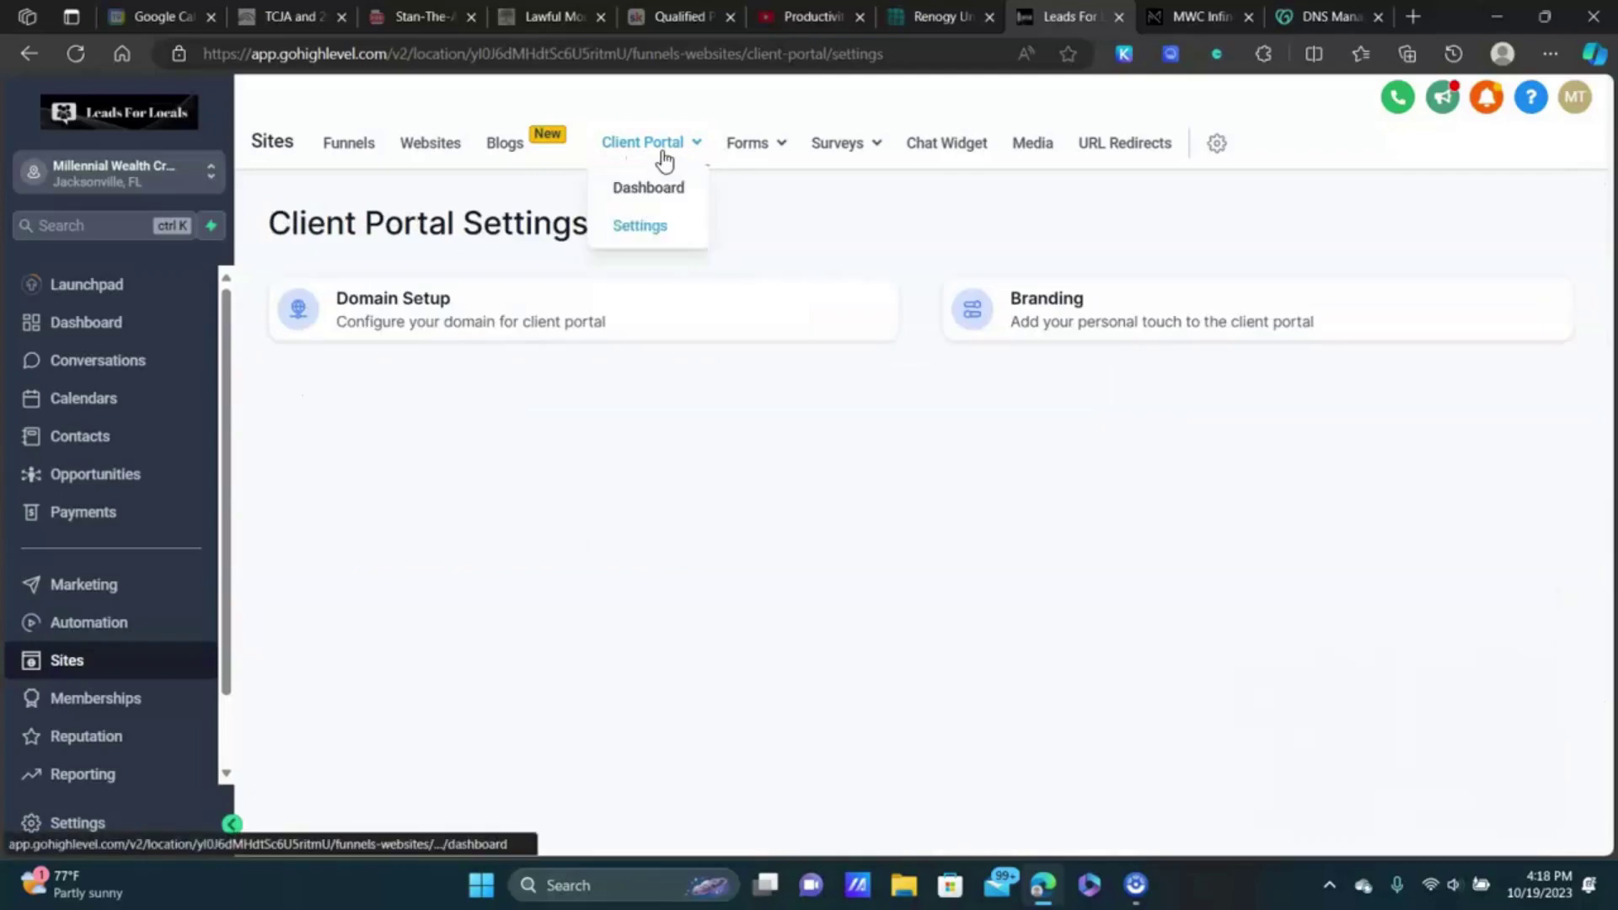
pyautogui.click(401, 308)
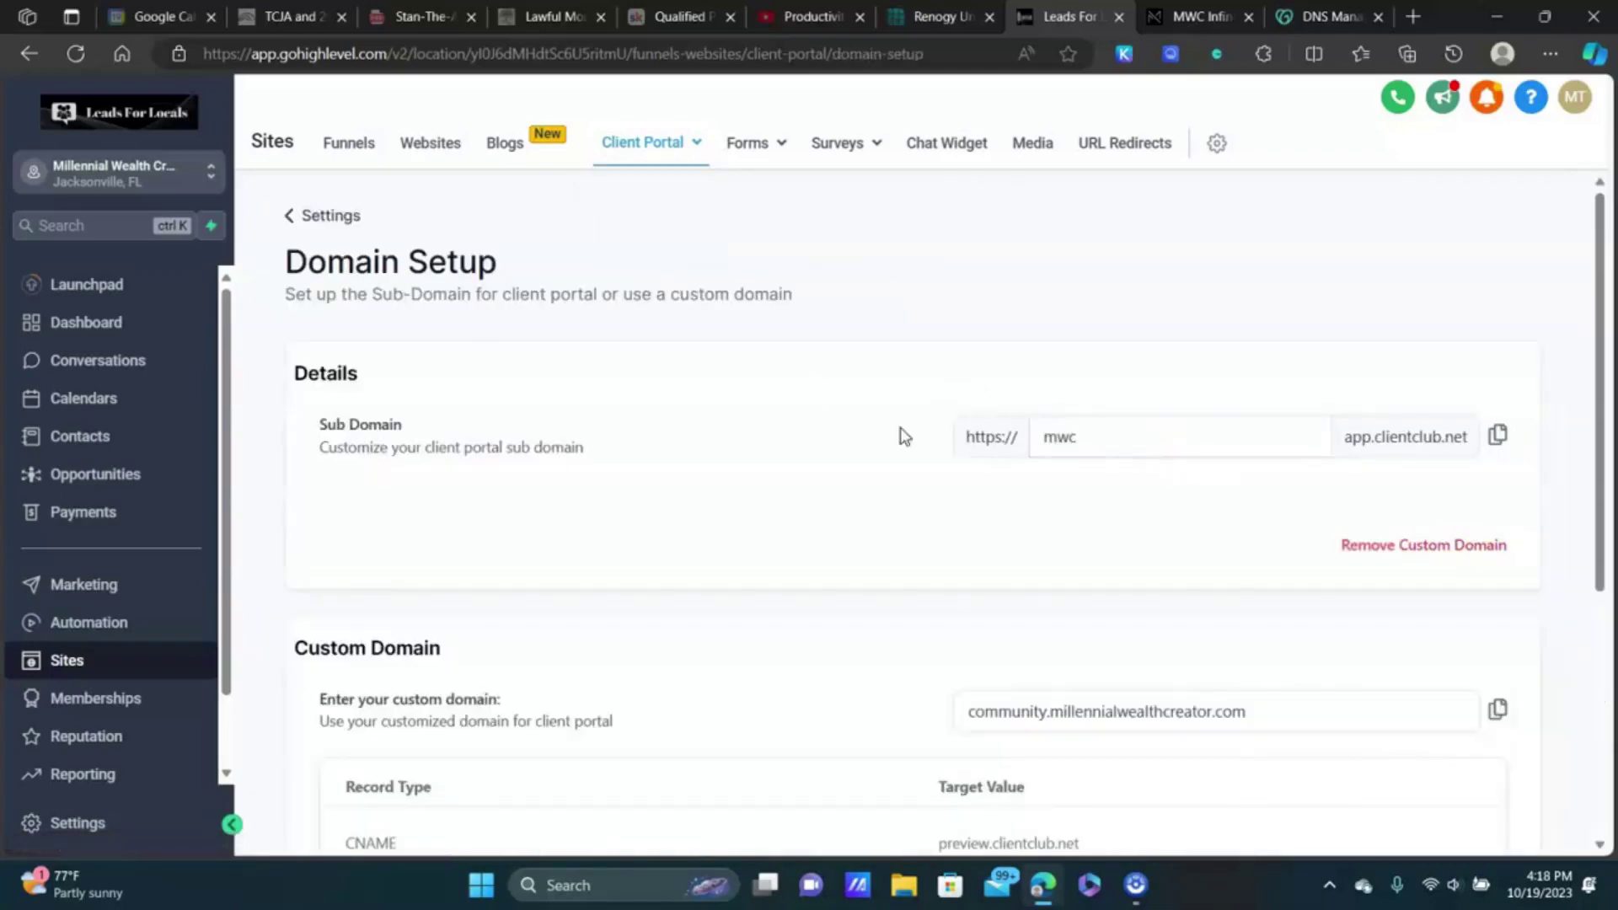
pyautogui.click(1122, 436)
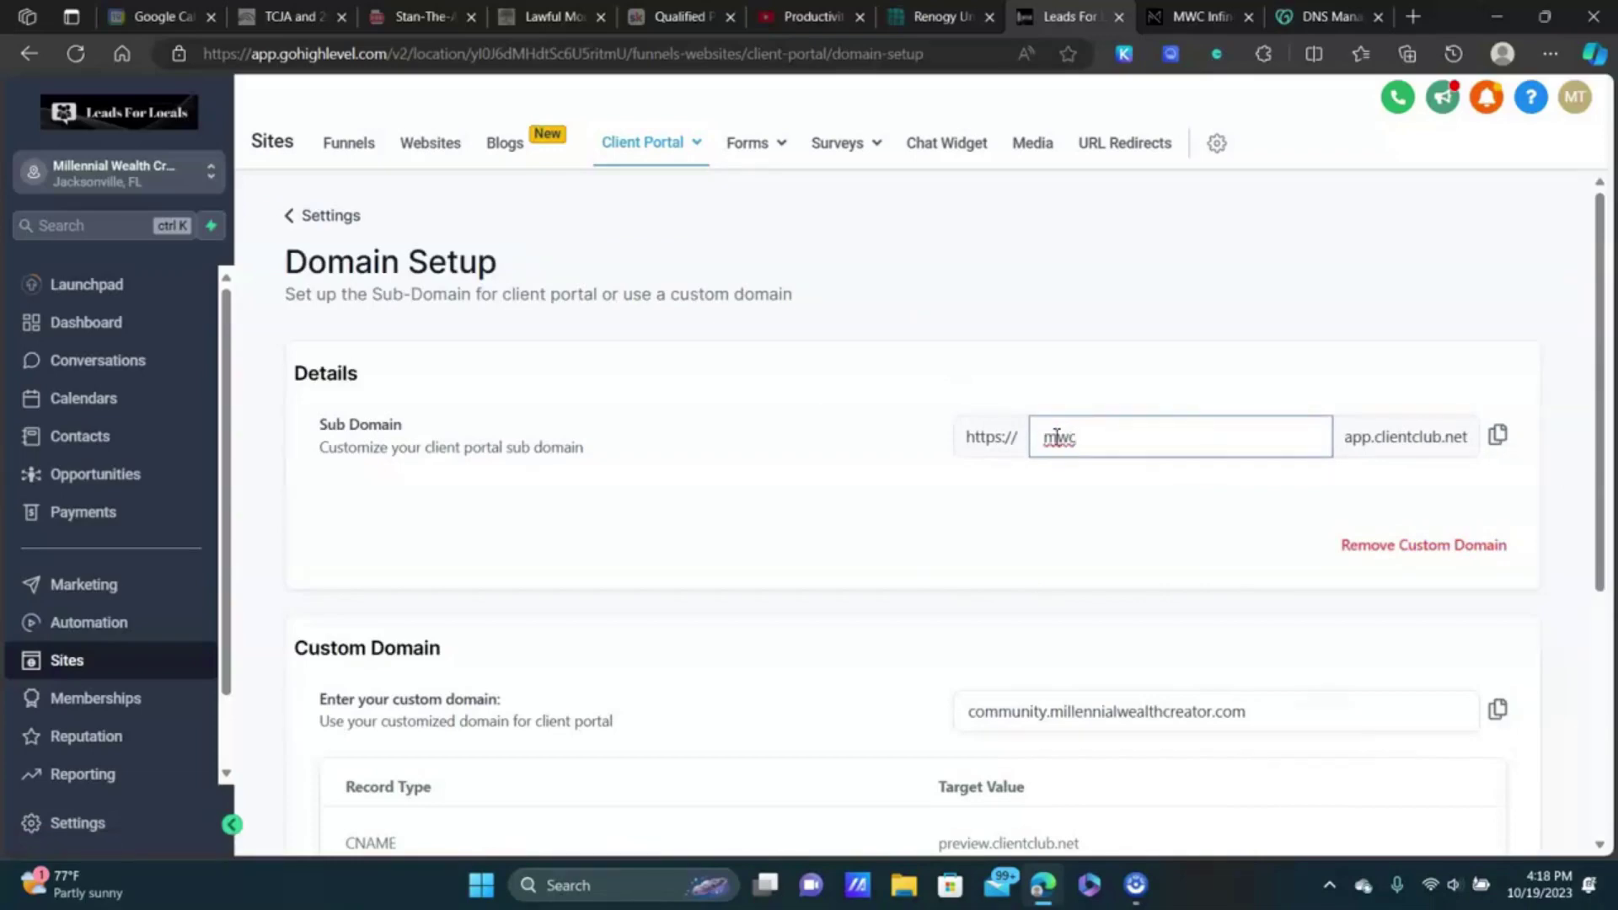
pyautogui.click(1107, 437)
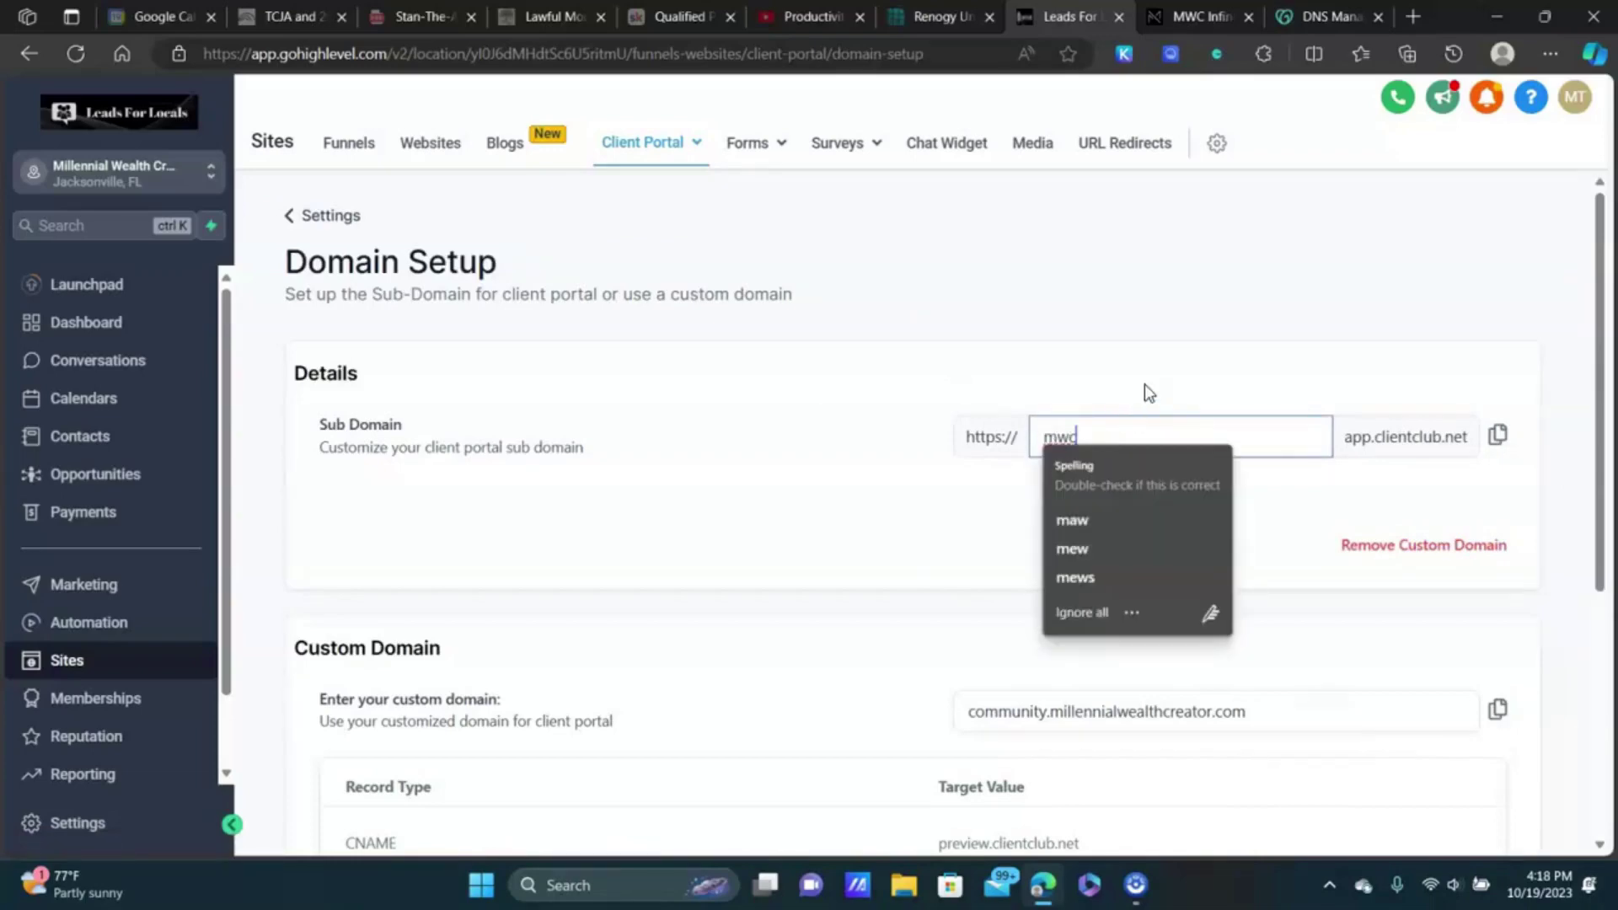
pyautogui.click(1195, 303)
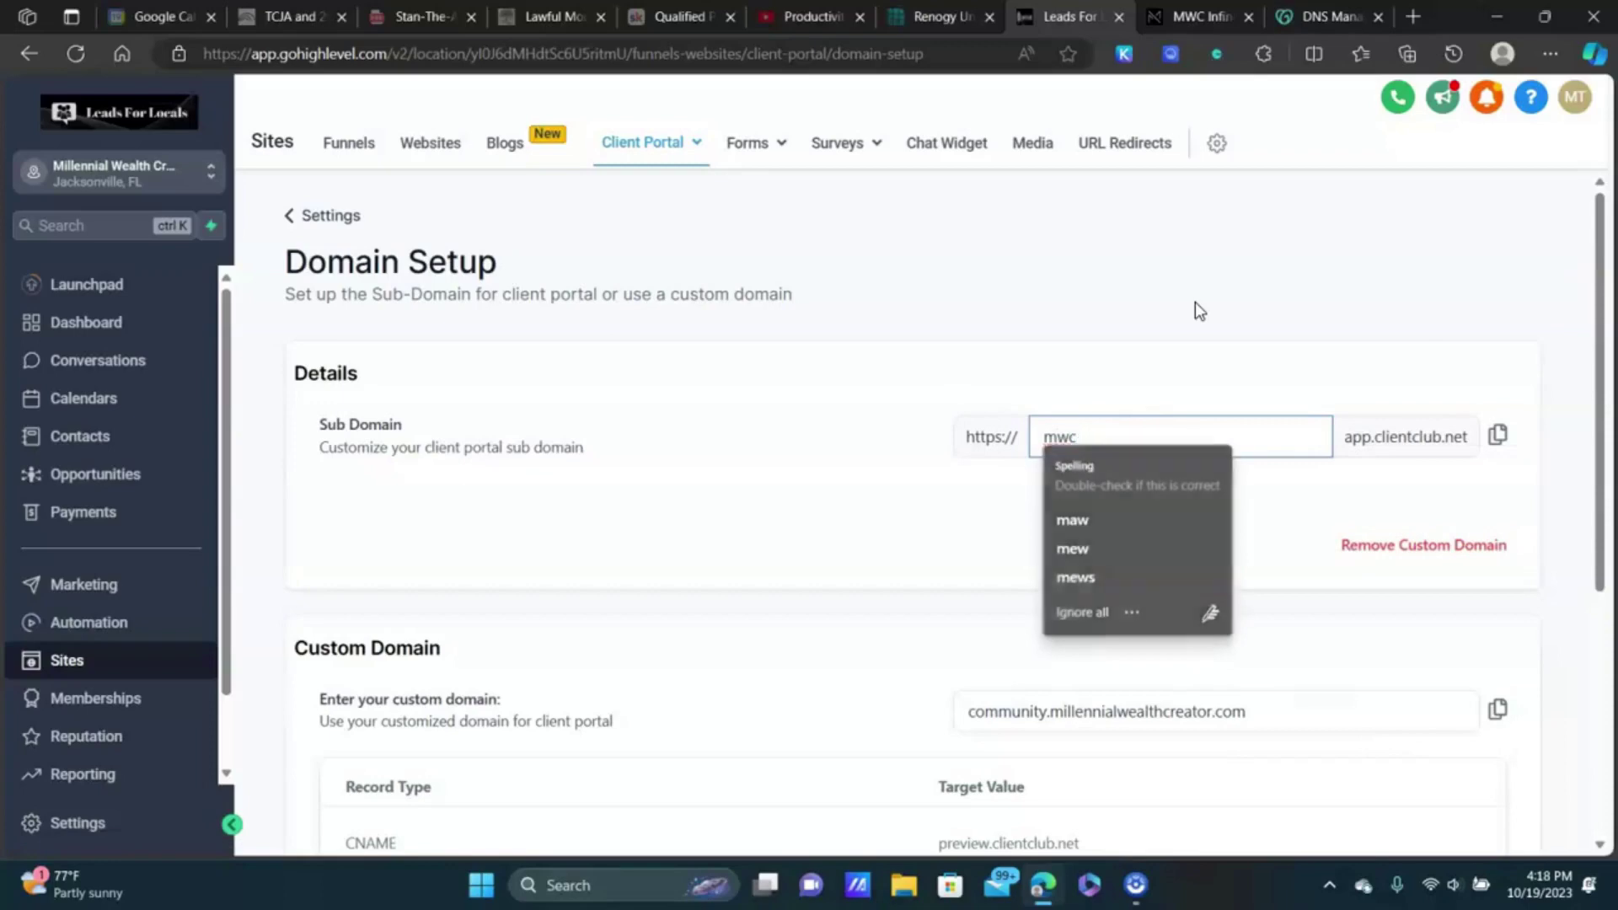
# Step: Review the custom domain section and copy the CNAME target value preview.clientclub.net
pyautogui.scroll(-4, 1195, 304)
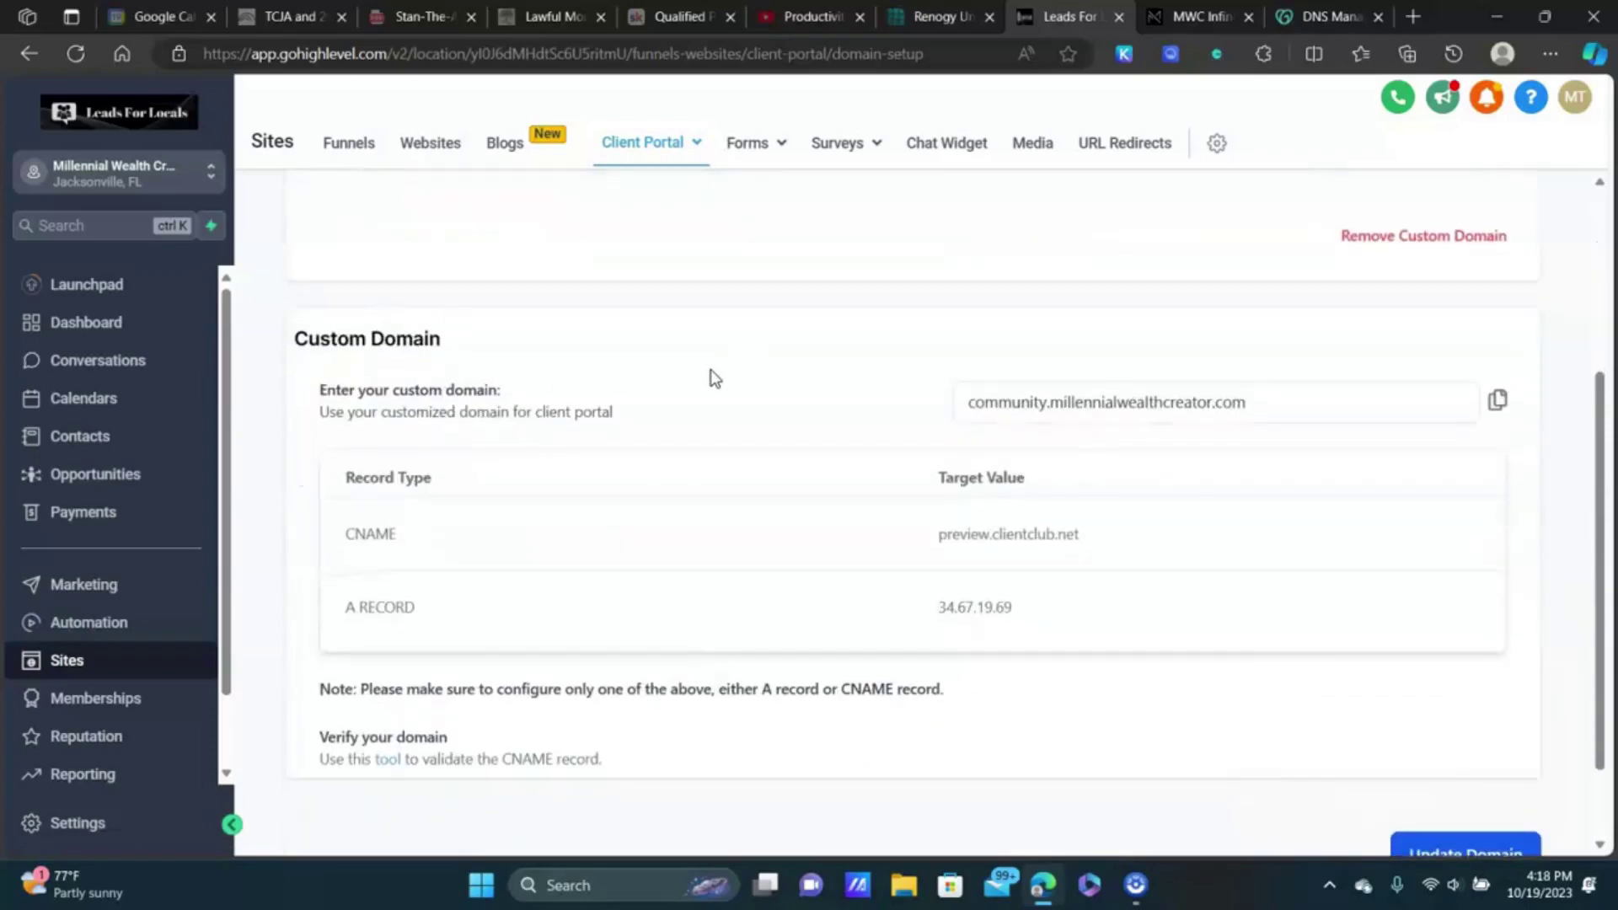
pyautogui.click(1168, 392)
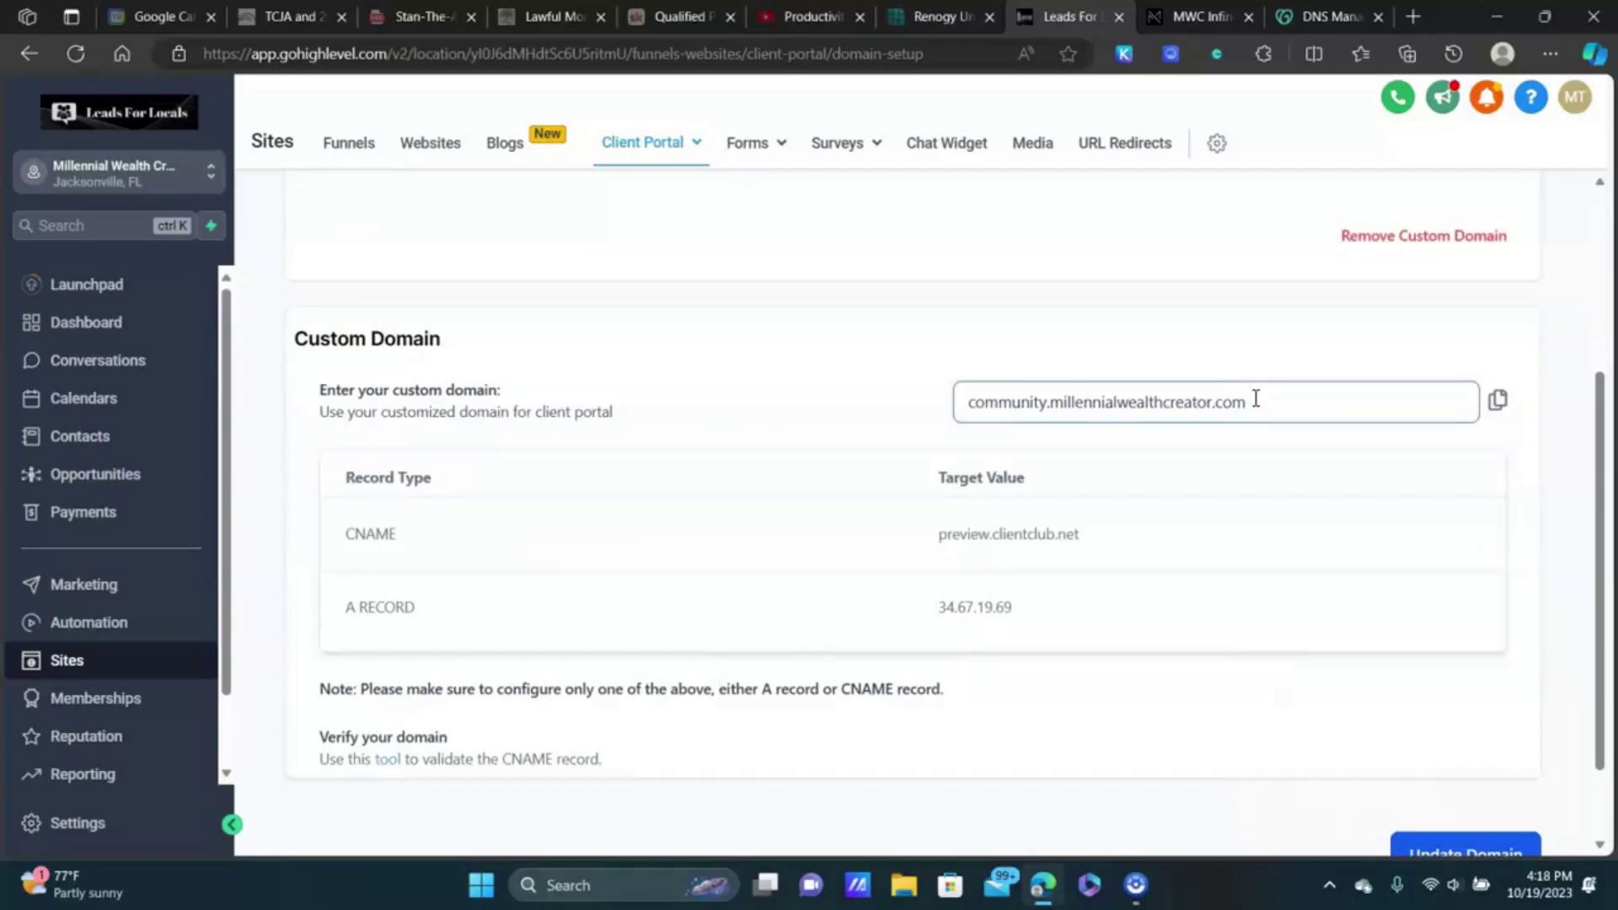
pyautogui.scroll(-1, 1256, 398)
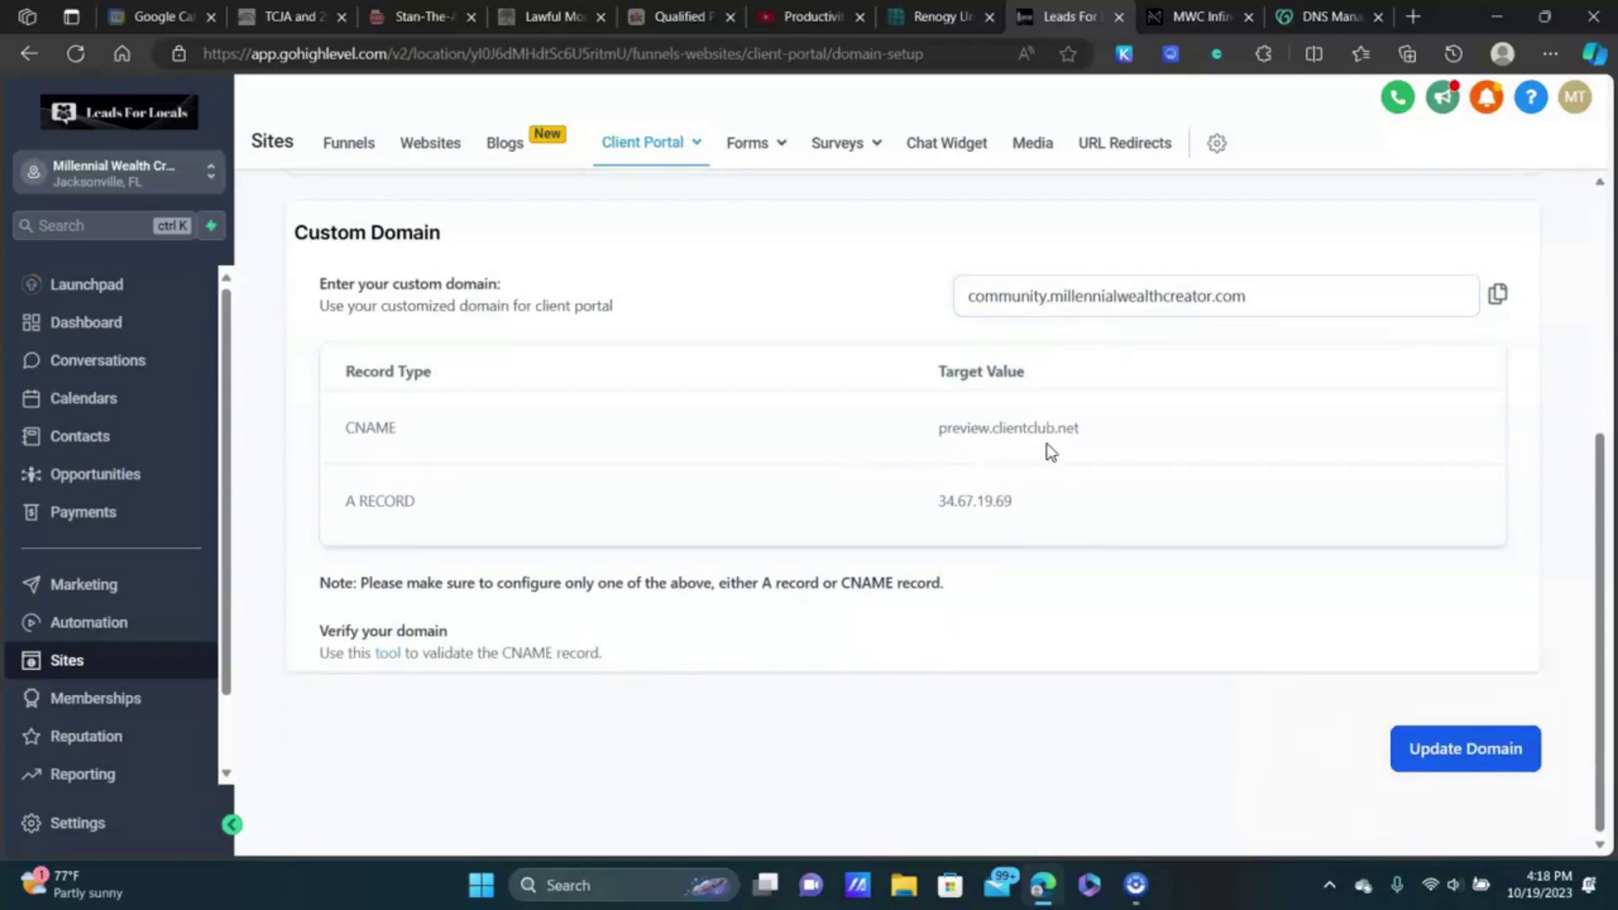
pyautogui.moveTo(1090, 428); pyautogui.dragTo(916, 437)
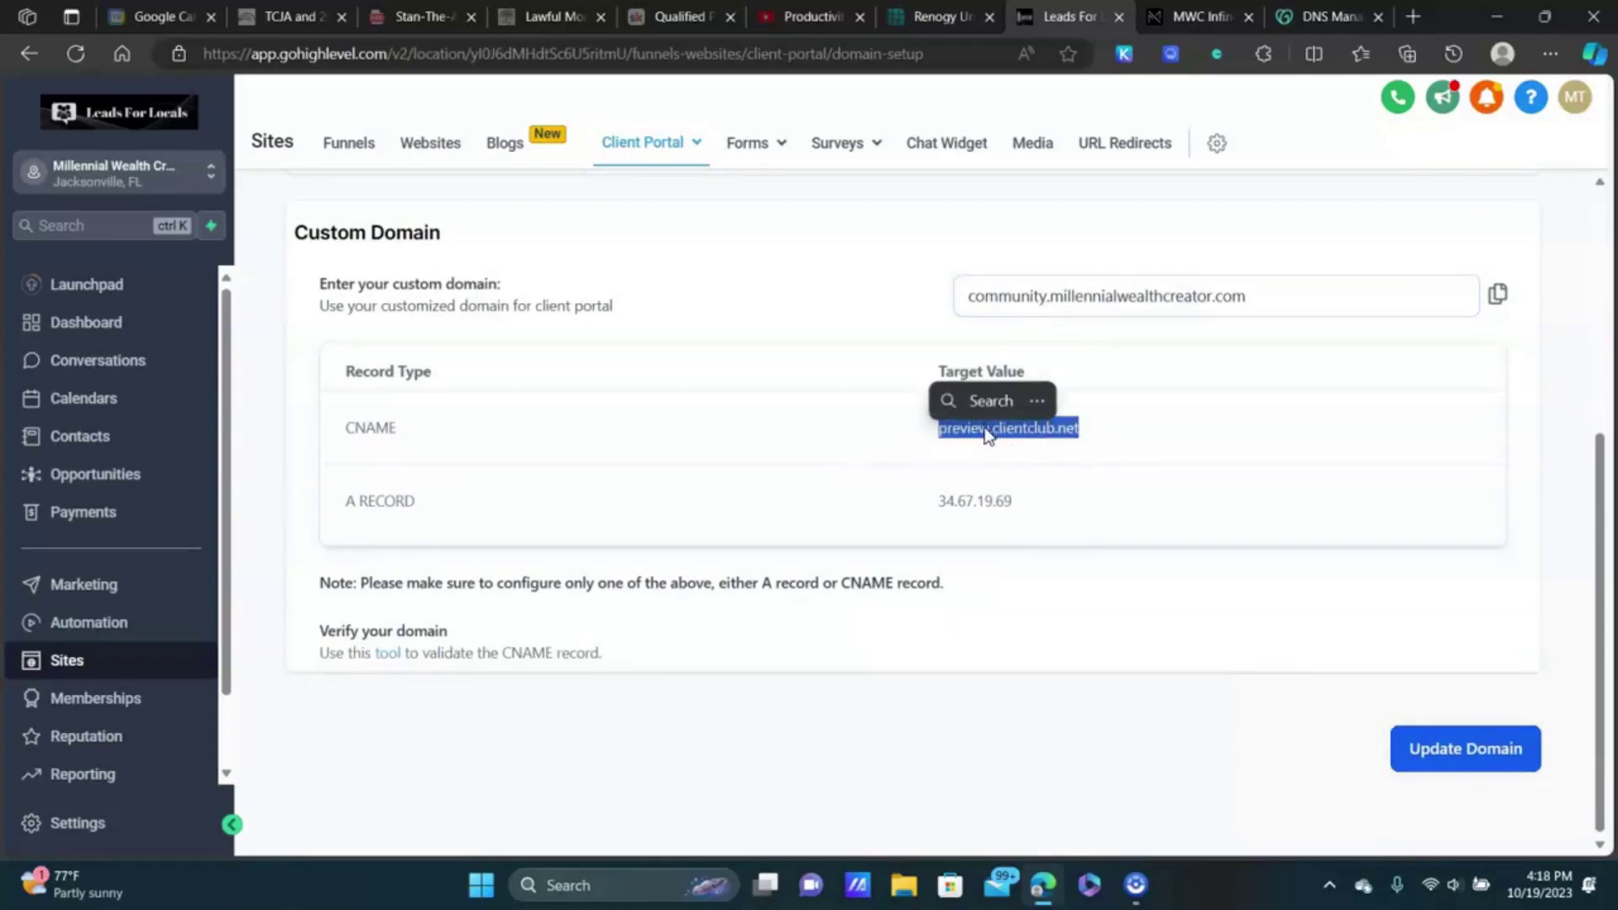
pyautogui.rightClick(982, 433)
pyautogui.click(1028, 452)
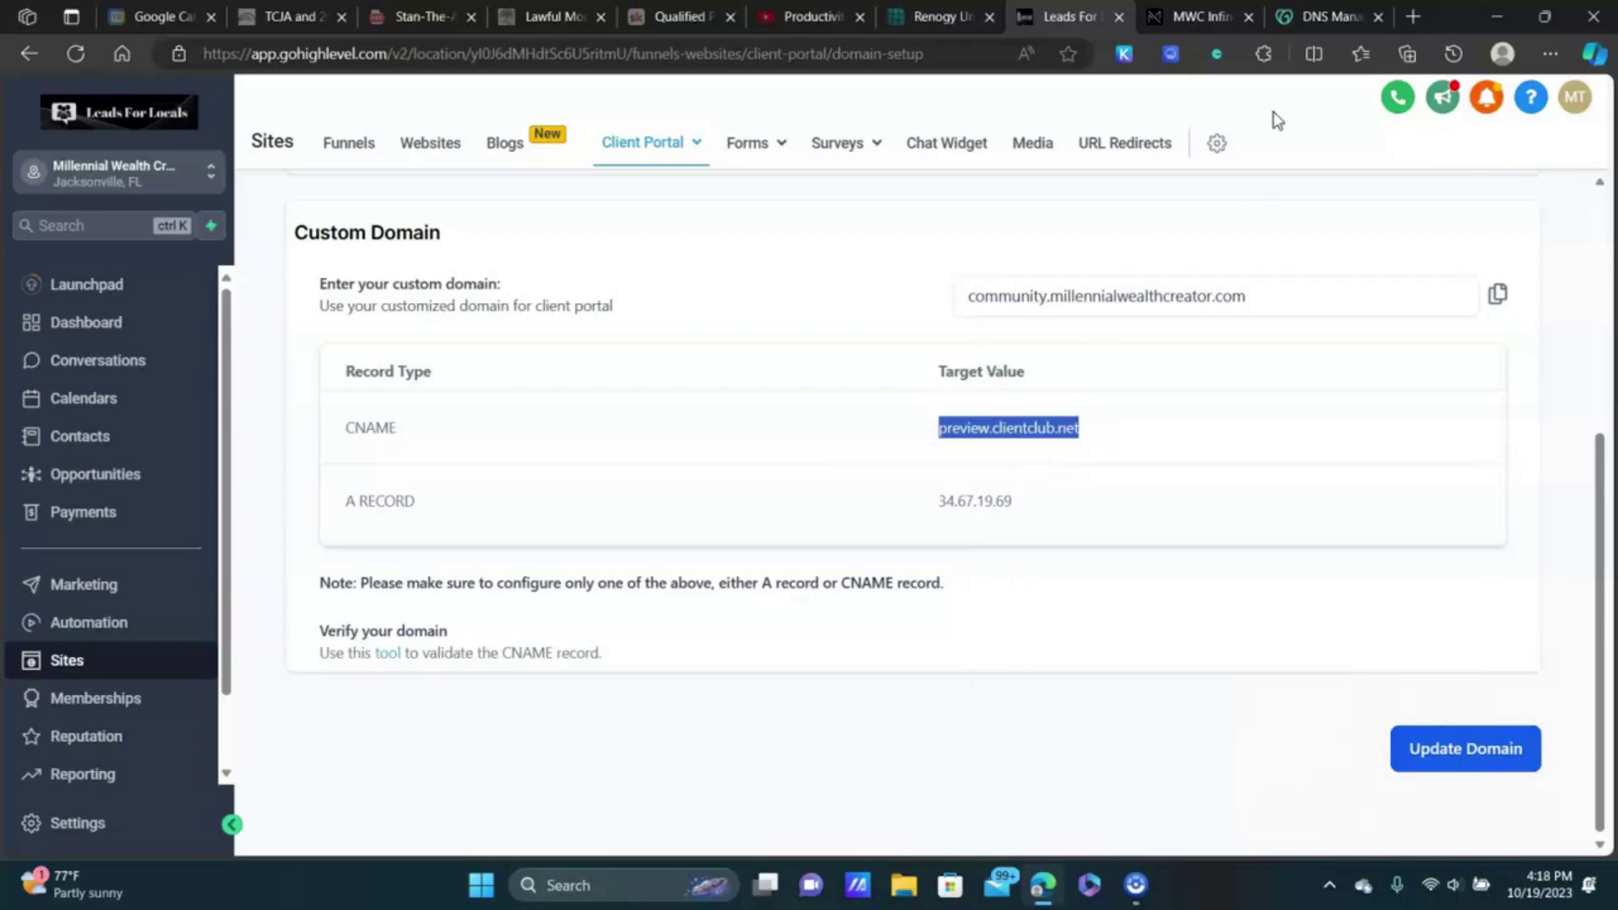
# Step: Switch to GoDaddy's DNS Management for millennialwealthcreator.com and start a new DNS record of type CNAME
pyautogui.click(1332, 16)
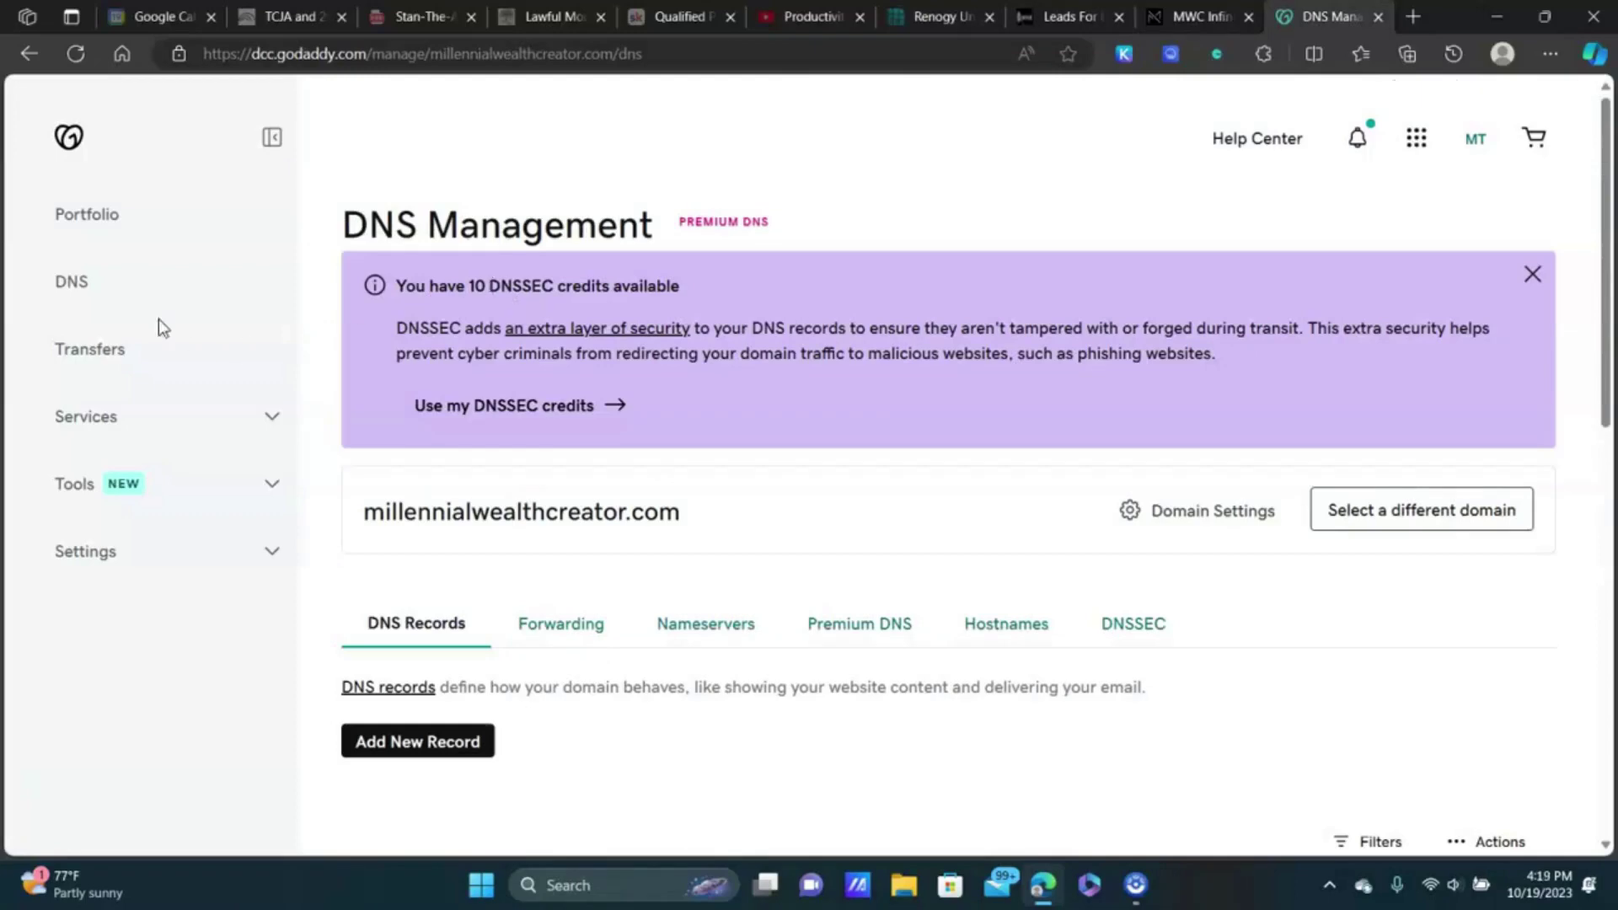
pyautogui.scroll(-4, 470, 417)
pyautogui.click(476, 389)
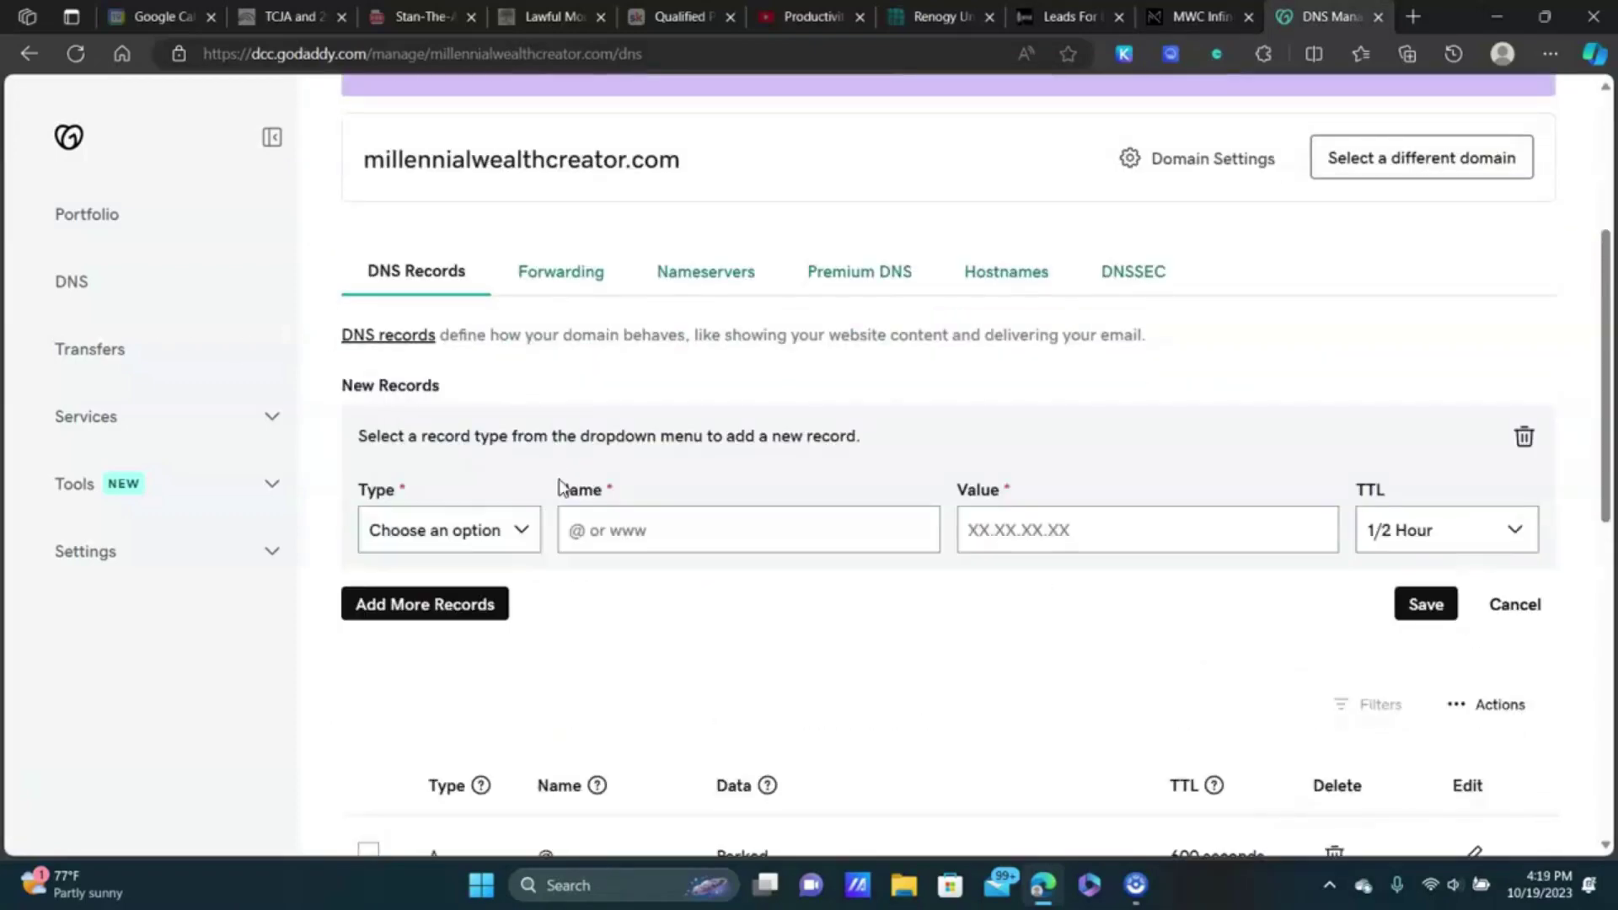
pyautogui.click(464, 539)
pyautogui.click(396, 637)
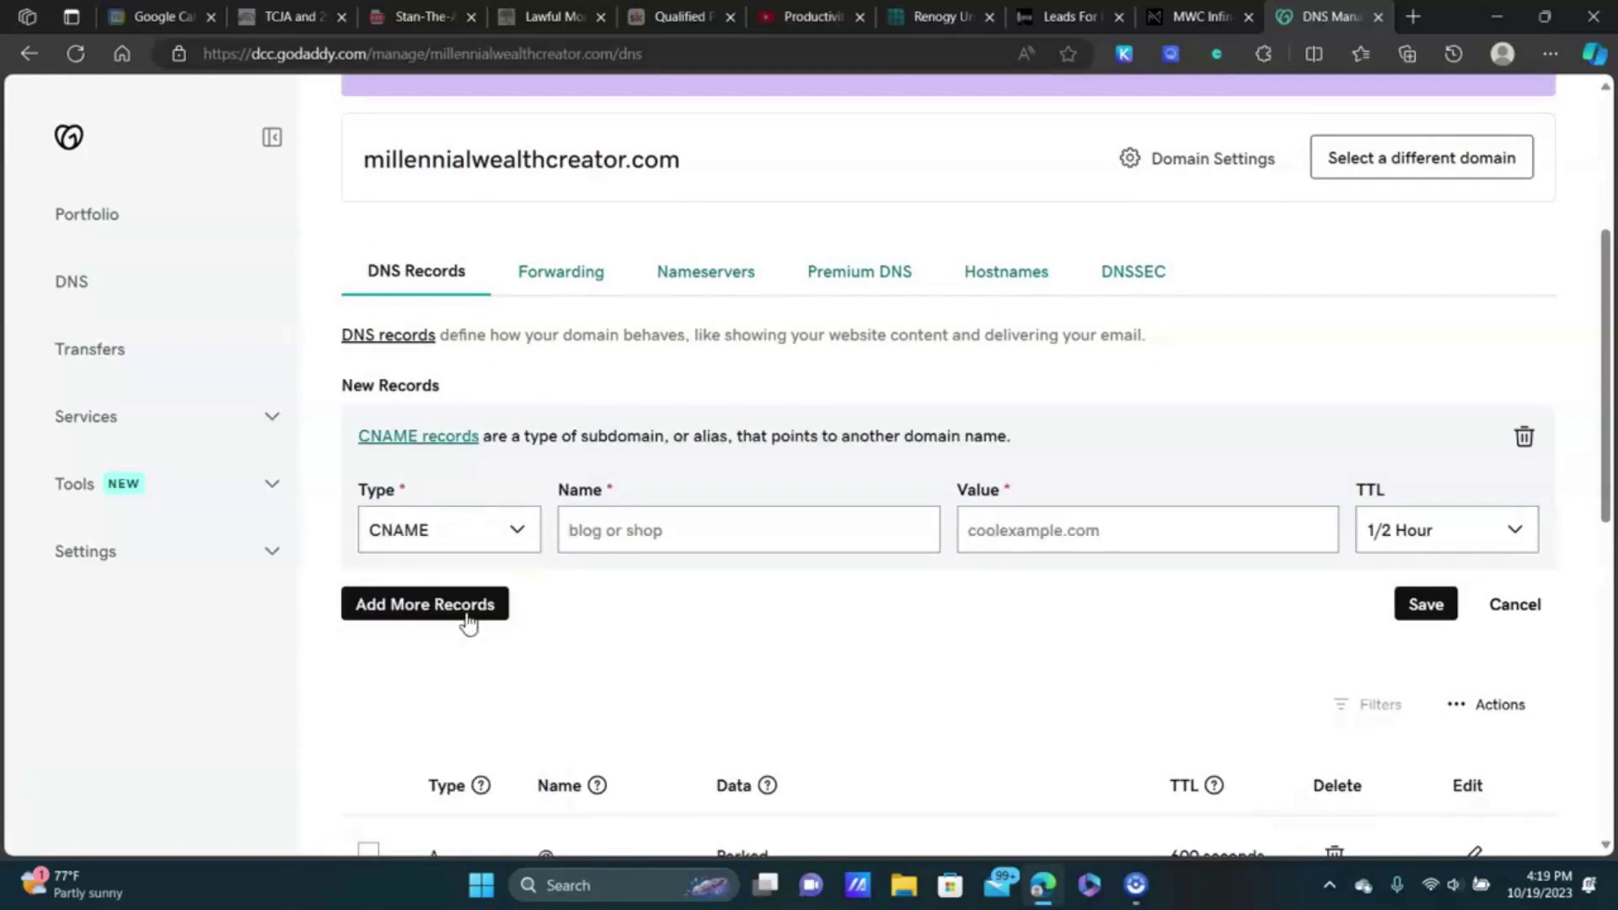
# Step: Fill in the CNAME record with the value preview.clientclub.net, the name community and a TTL of 1 Hour
pyautogui.click(654, 529)
pyautogui.click(1041, 527)
pyautogui.rightClick(1040, 526)
pyautogui.click(1093, 371)
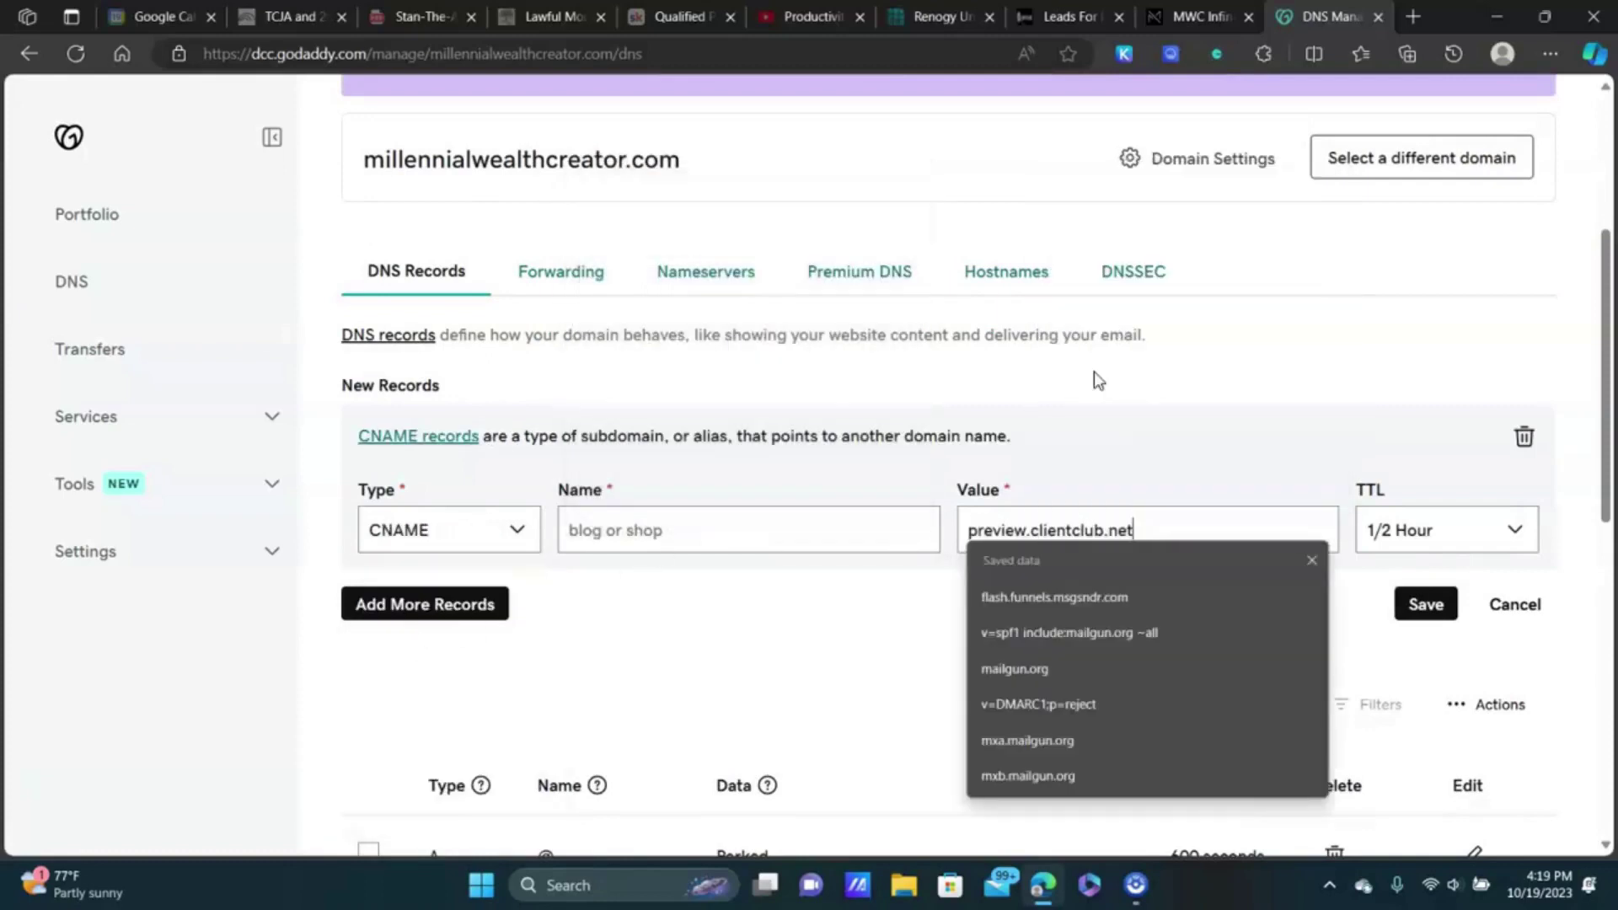
pyautogui.click(669, 538)
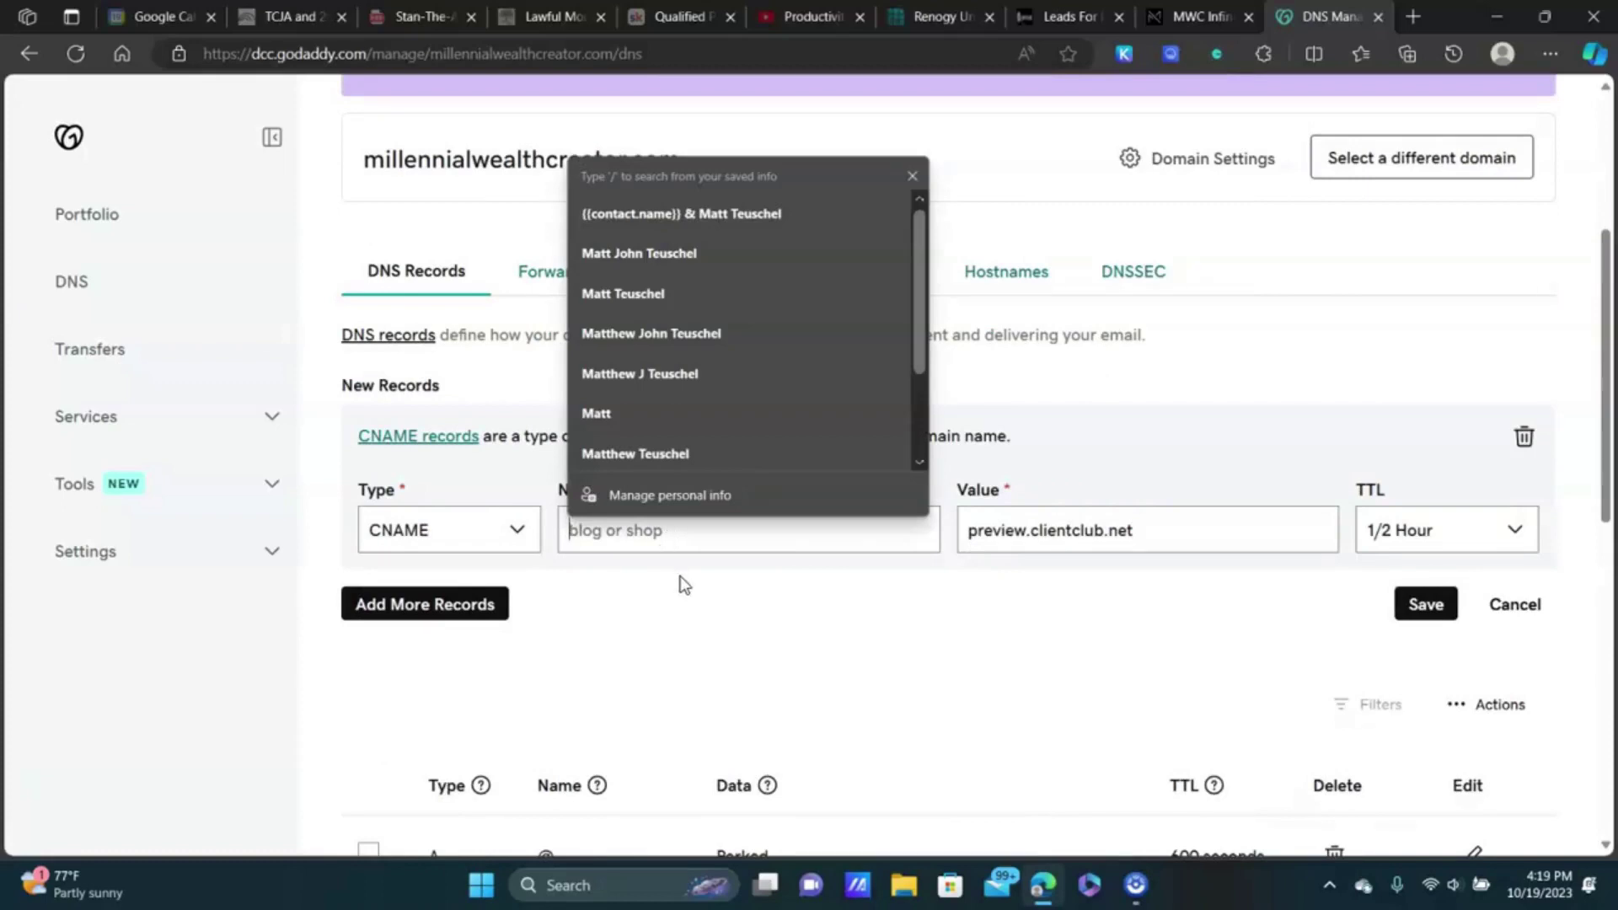
pyautogui.write('community')
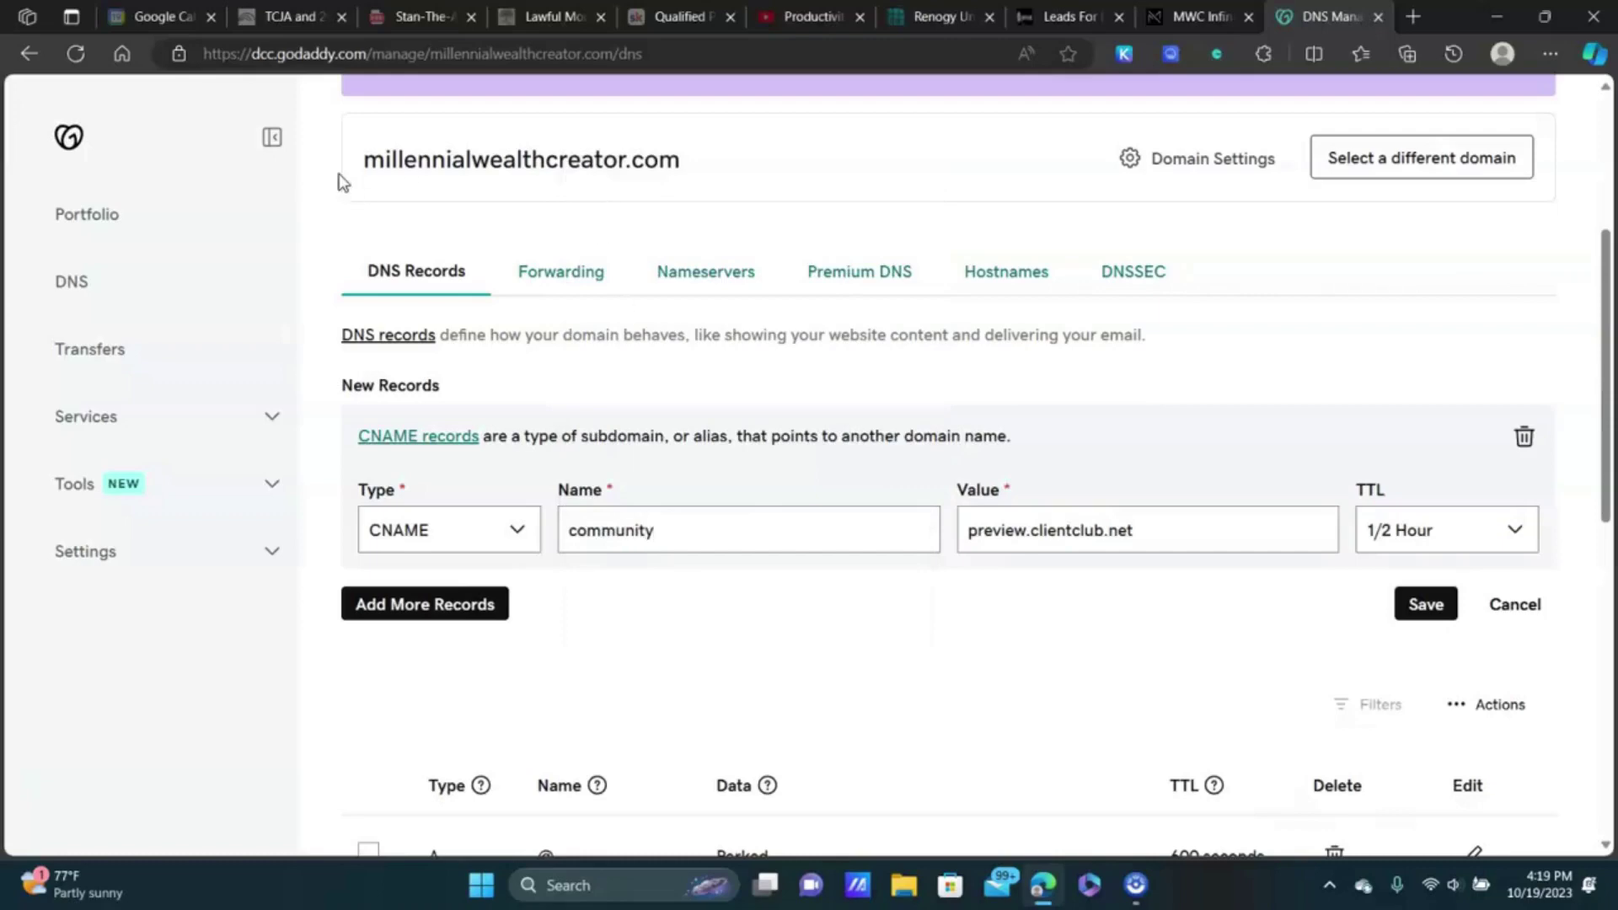
pyautogui.moveTo(364, 160); pyautogui.dragTo(729, 175)
pyautogui.click(752, 217)
pyautogui.click(1487, 531)
pyautogui.click(1389, 589)
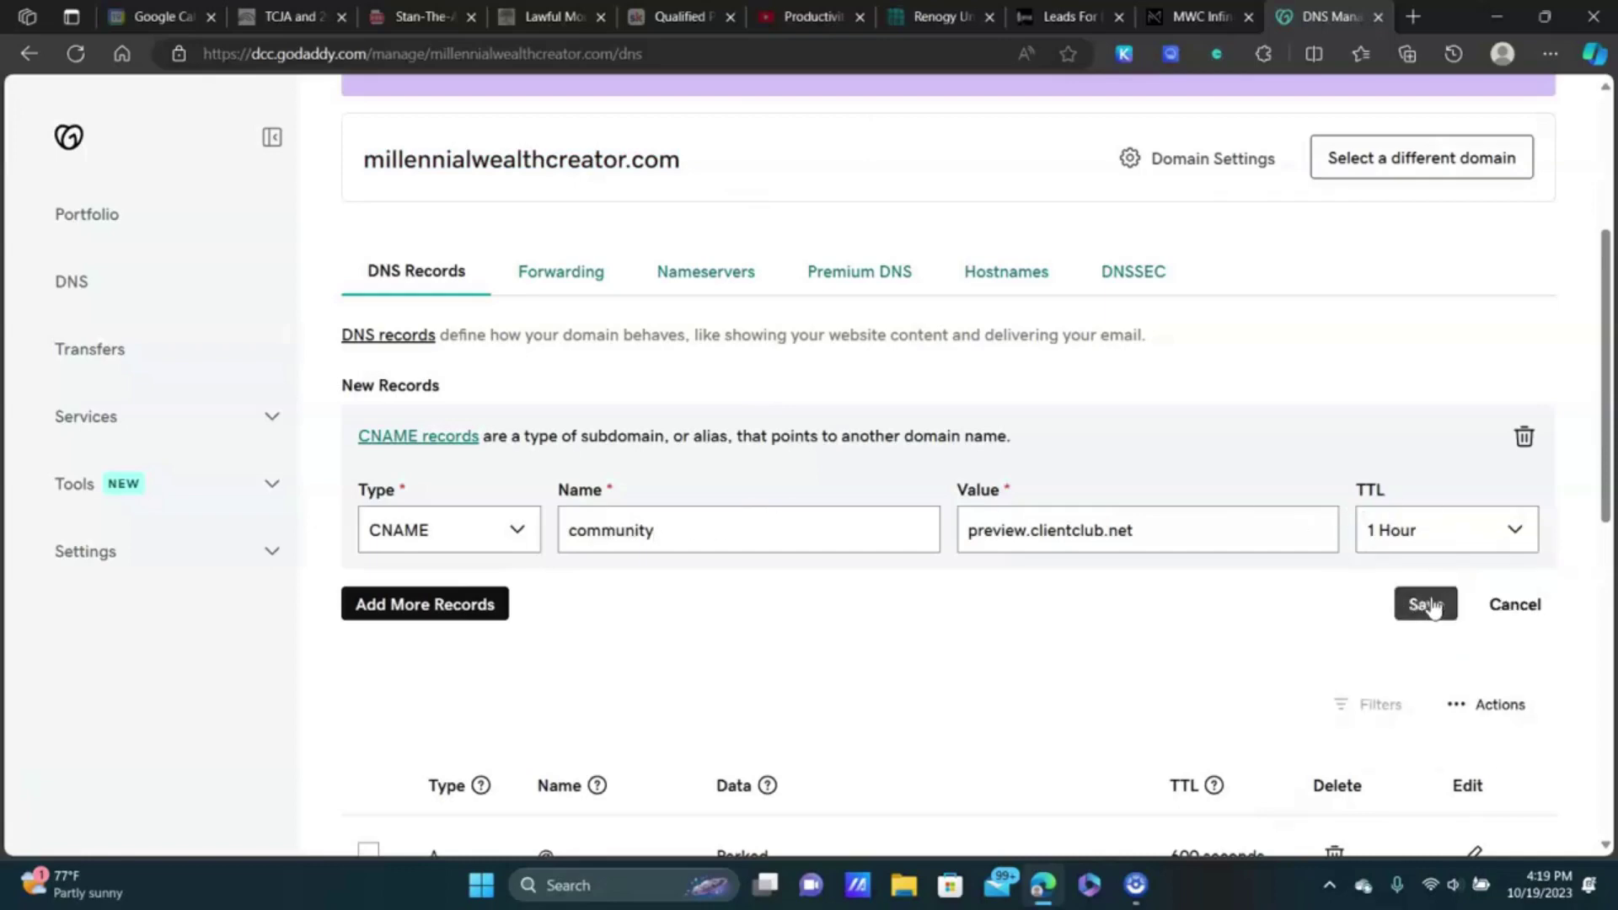
# Step: Return to HighLevel's Domain Setup page and review the custom domain entry and its DNS records
pyautogui.click(1204, 16)
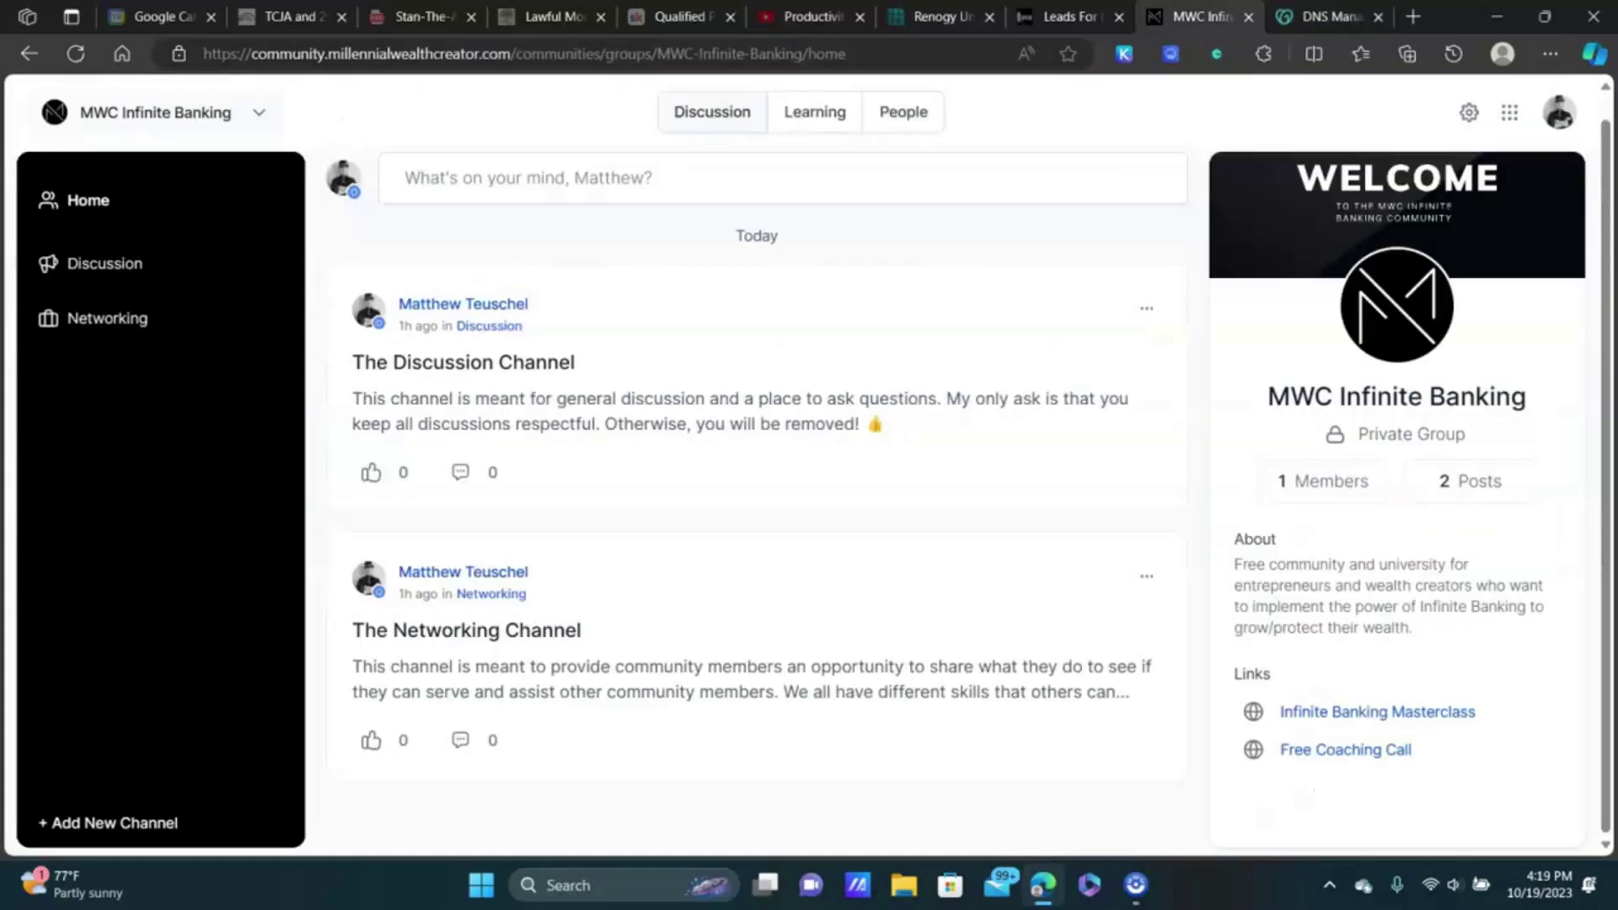
pyautogui.click(1094, 15)
pyautogui.click(701, 324)
pyautogui.scroll(1, 750, 321)
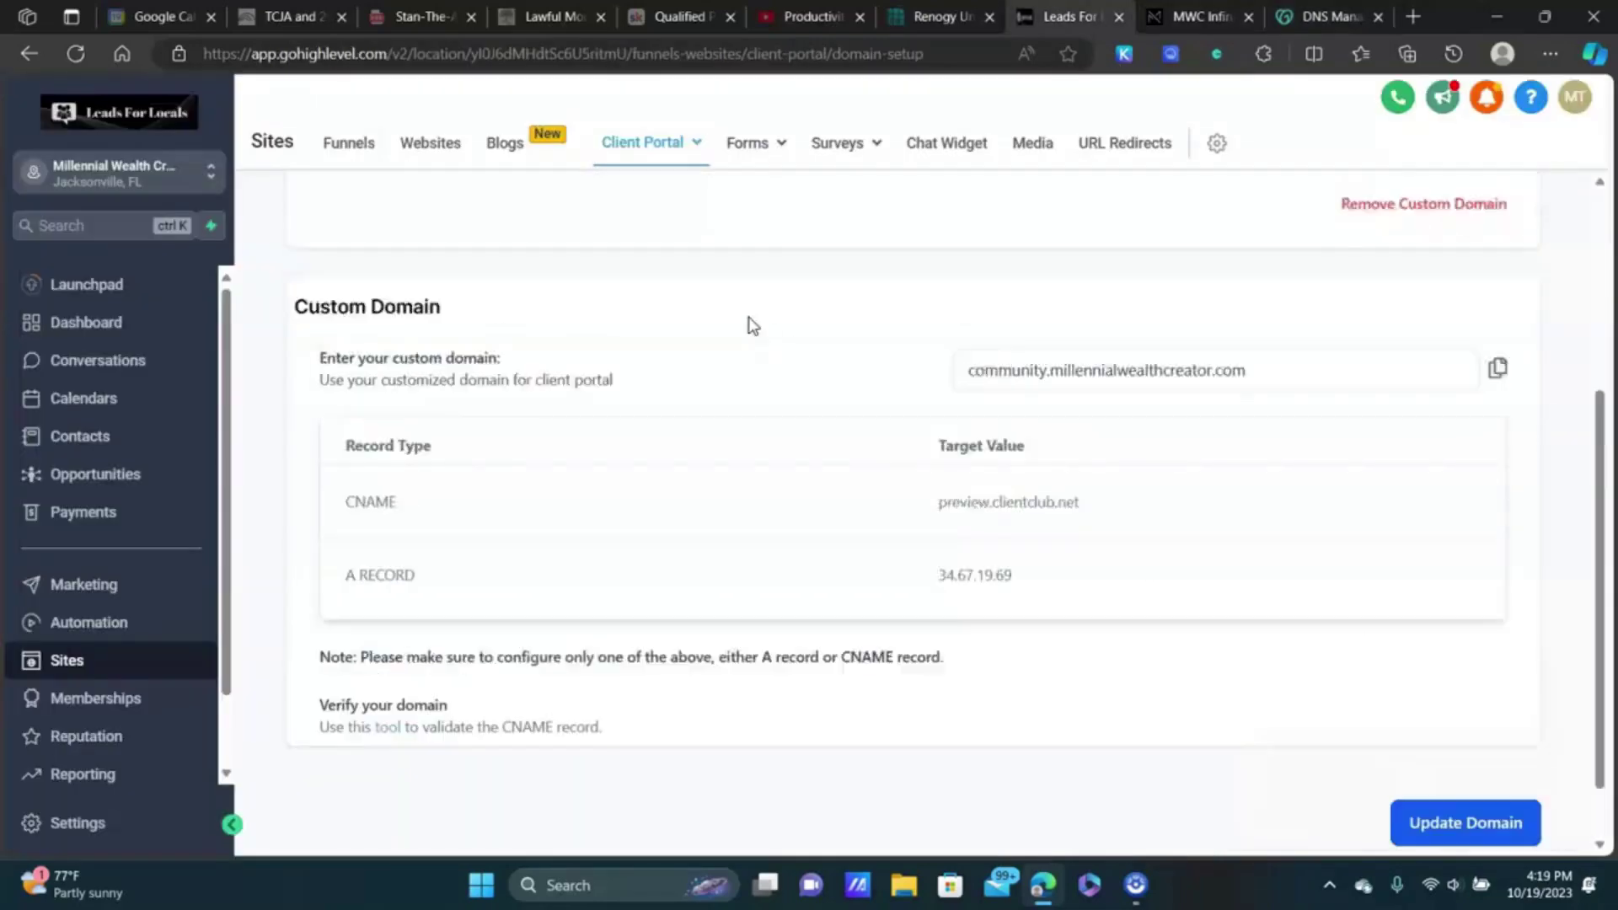
pyautogui.moveTo(1281, 415); pyautogui.dragTo(954, 397)
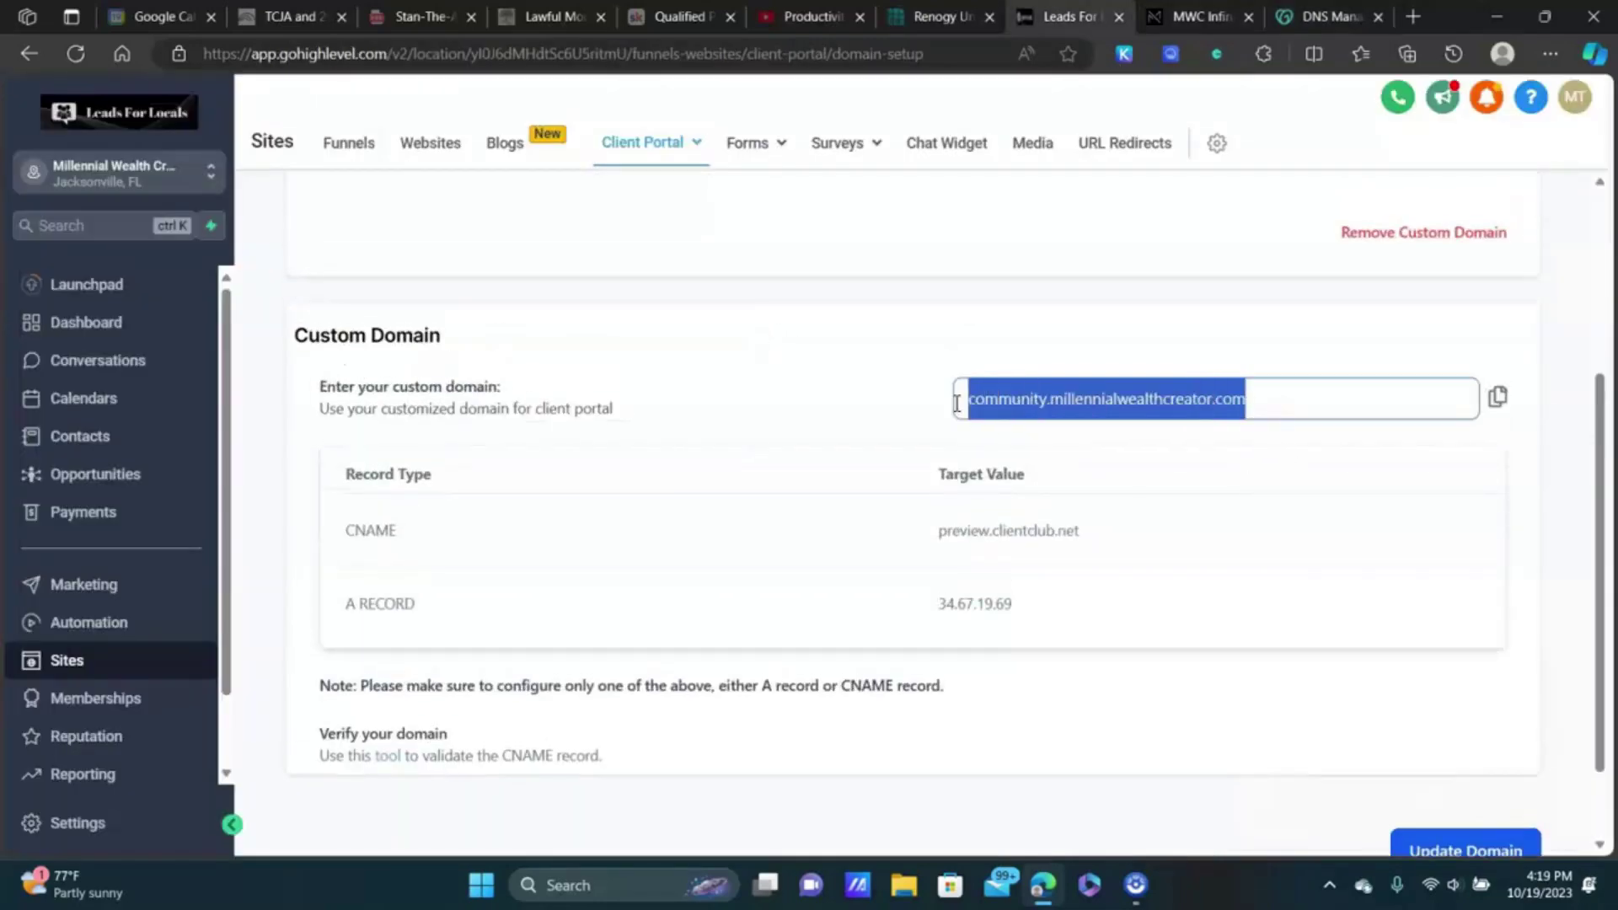
pyautogui.scroll(-1, 1433, 517)
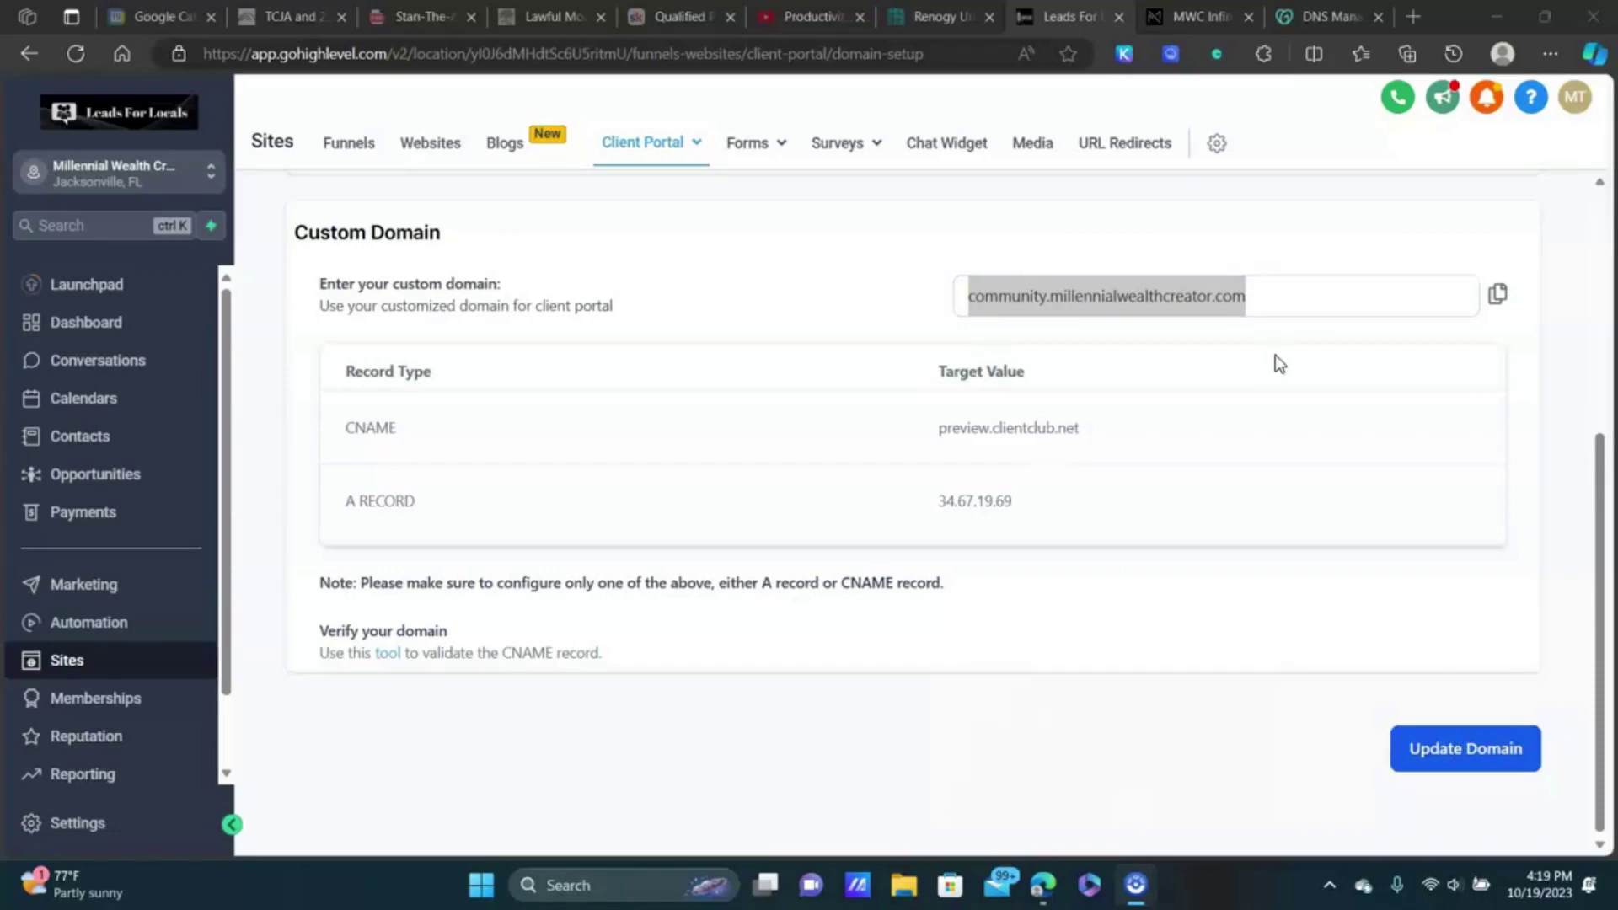
pyautogui.scroll(1, 1237, 336)
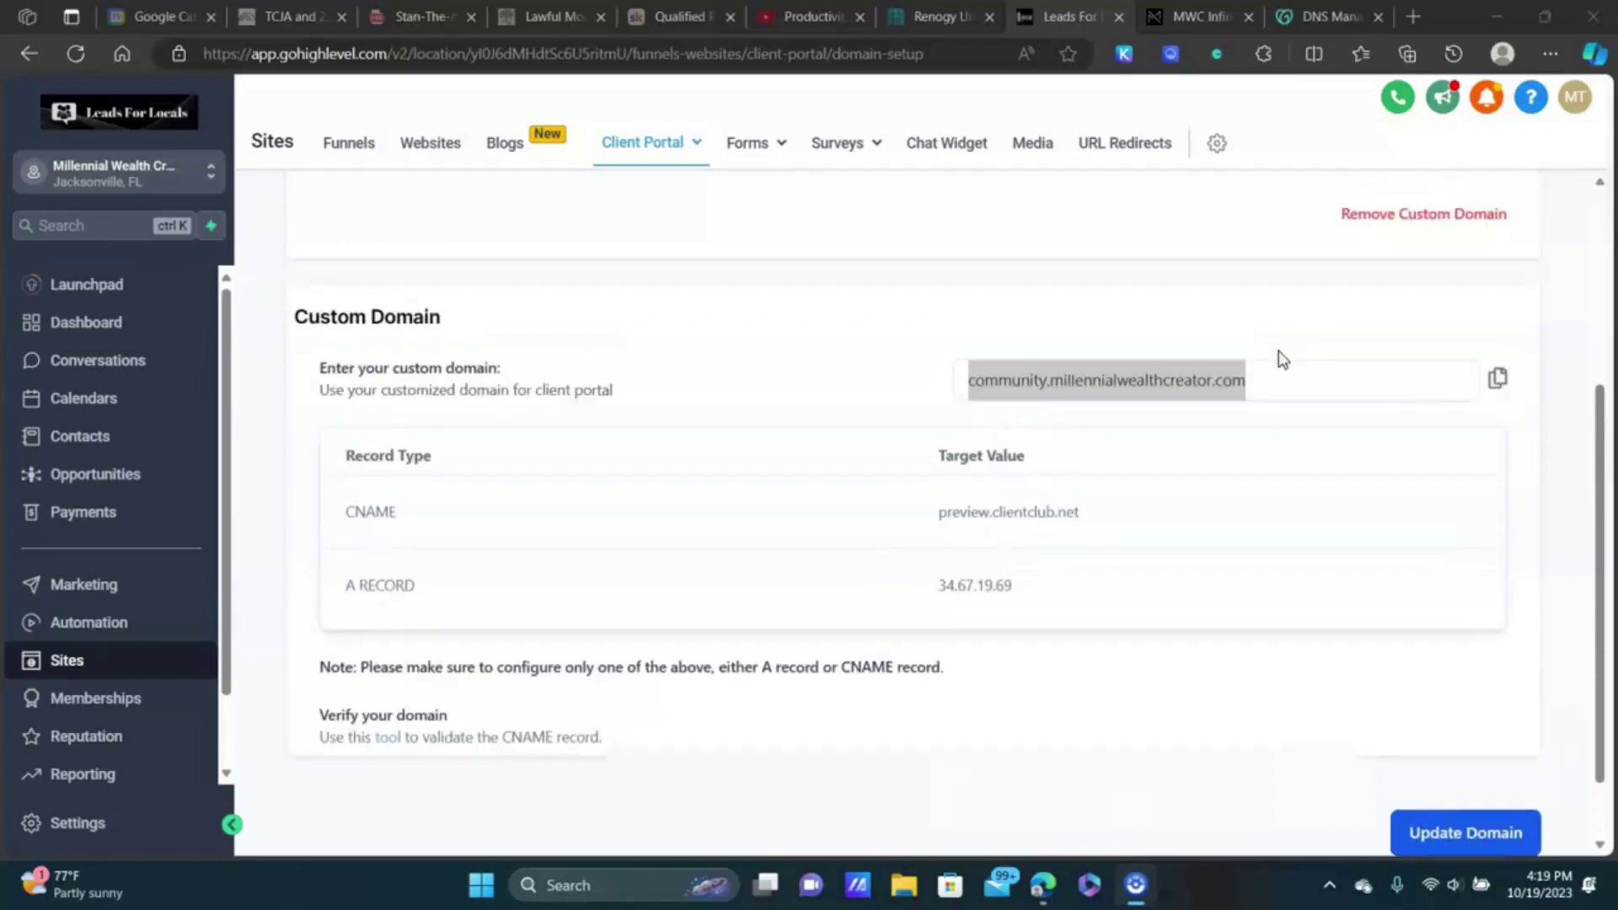
# Step: Visit the custom domain community.millennialwealthcreator.com in a new tab and close the duplicate community tab
pyautogui.click(1103, 389)
pyautogui.doubleClick(1116, 388)
pyautogui.click(1116, 387)
pyautogui.rightClick(1115, 391)
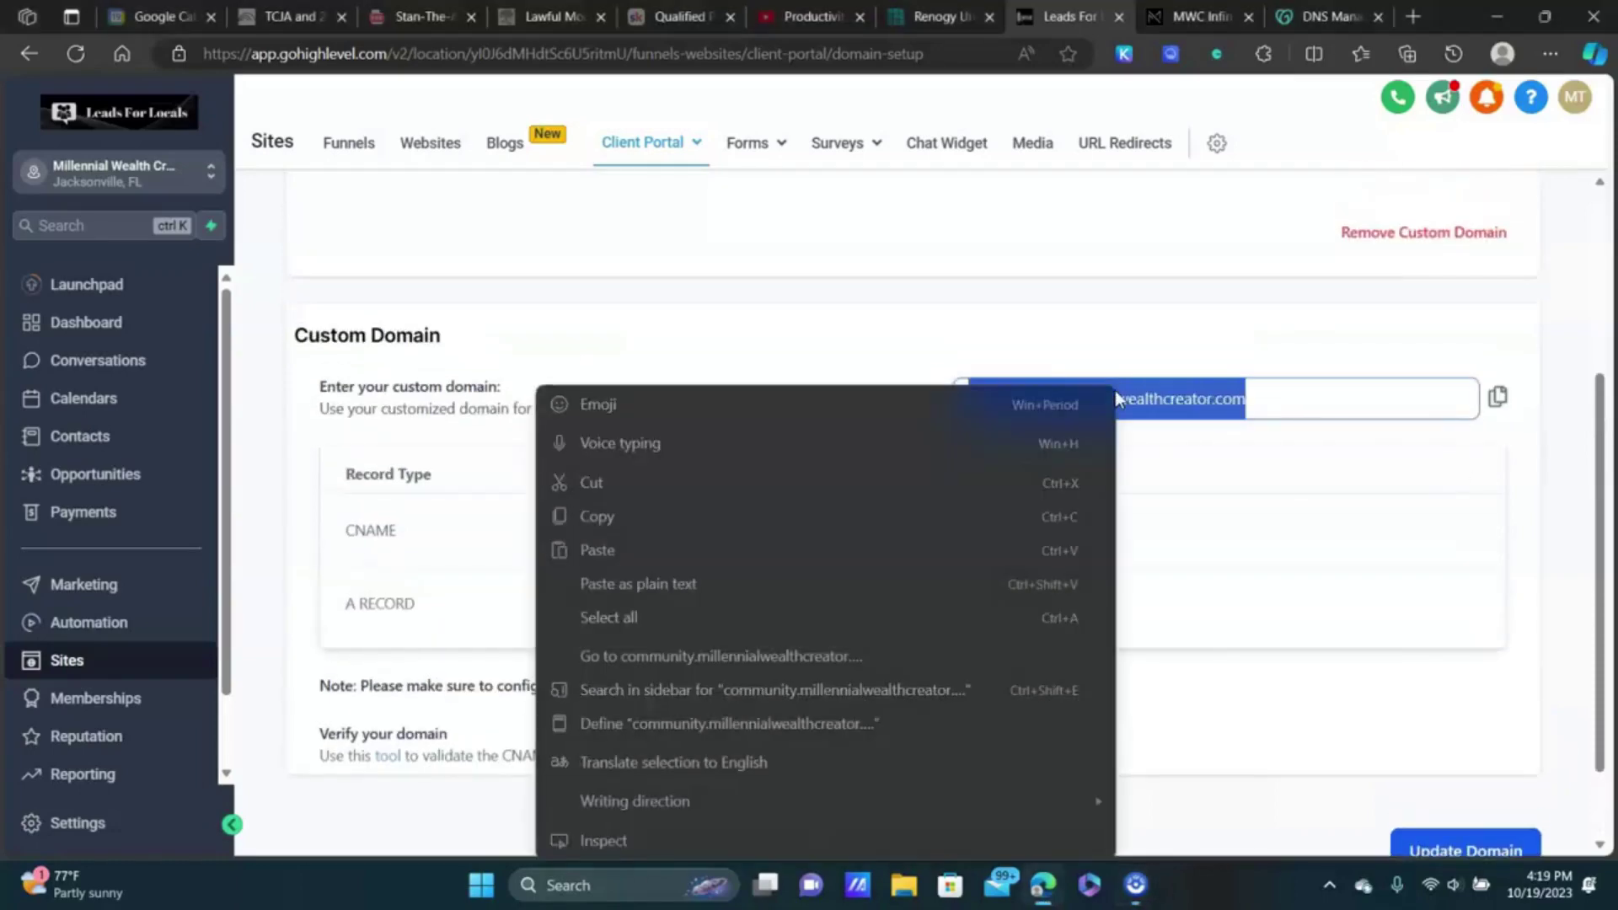
pyautogui.click(647, 655)
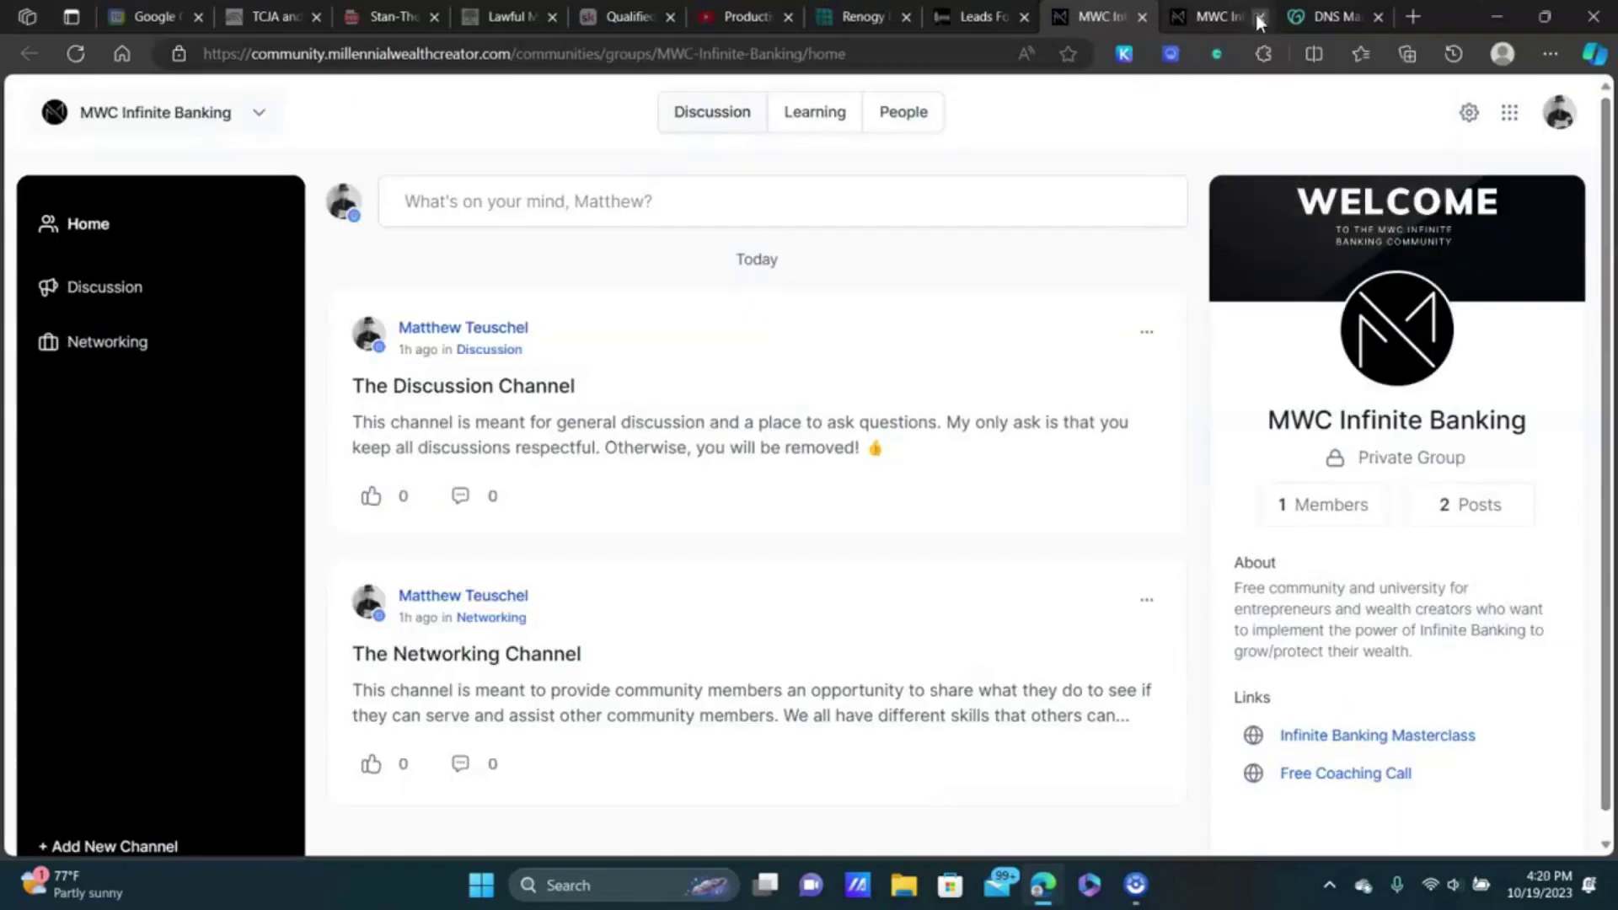
pyautogui.click(1259, 19)
# Step: Log out of the MWC Infinite Banking community to reach the portal's login page
pyautogui.click(1559, 113)
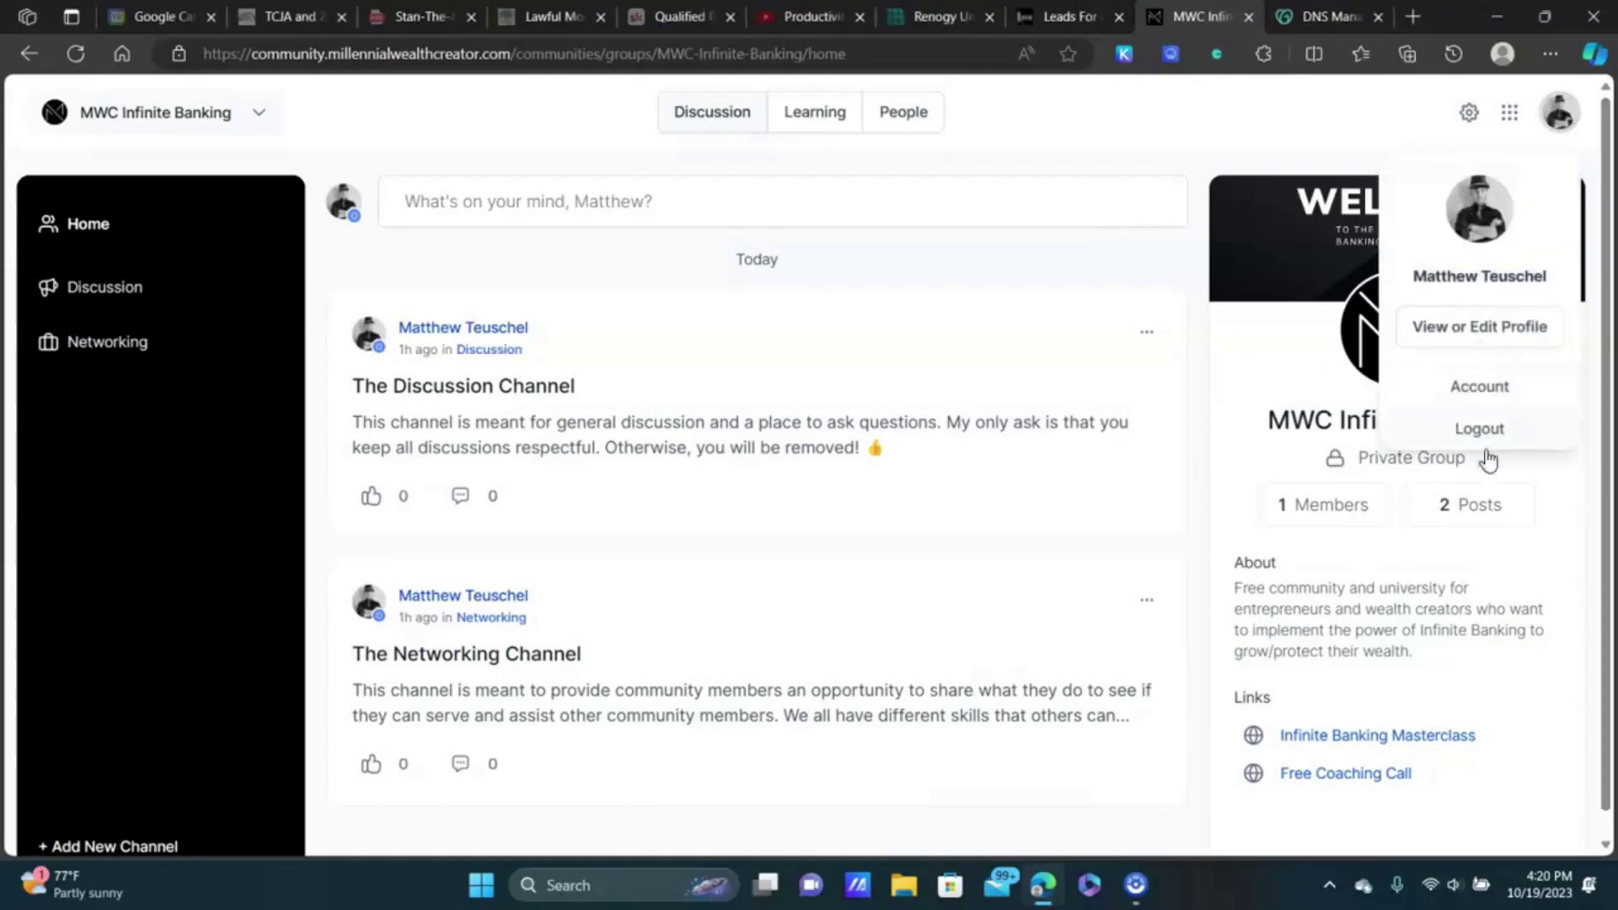
pyautogui.click(1479, 430)
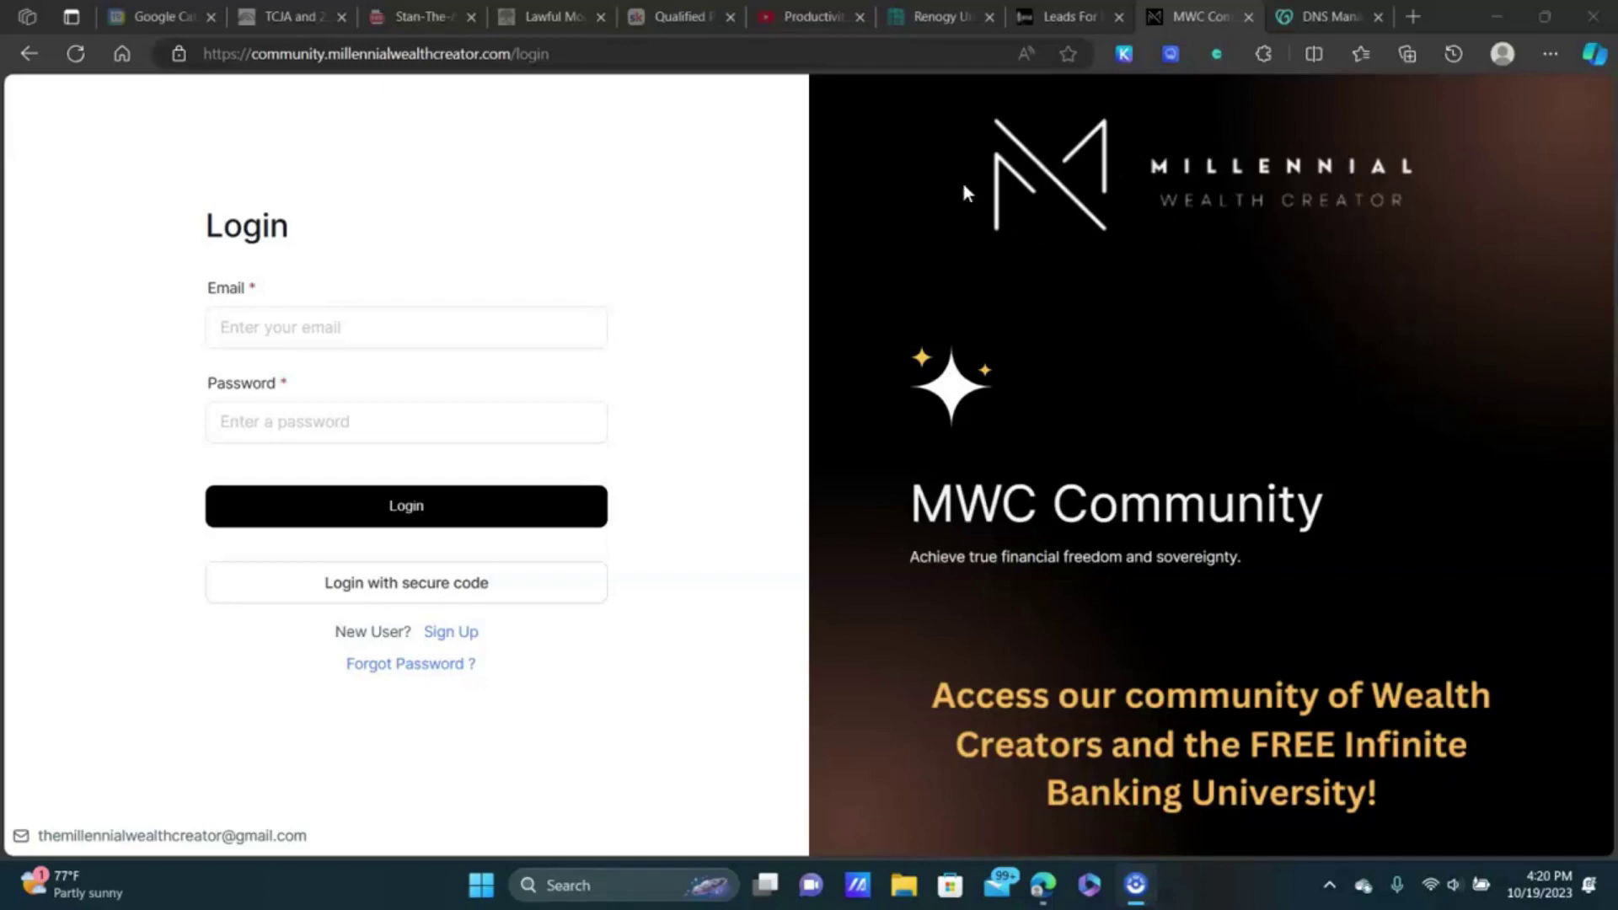
# Step: Return to HighLevel's Domain Setup page and open the Branding page in the Client Portal settings
pyautogui.click(1087, 19)
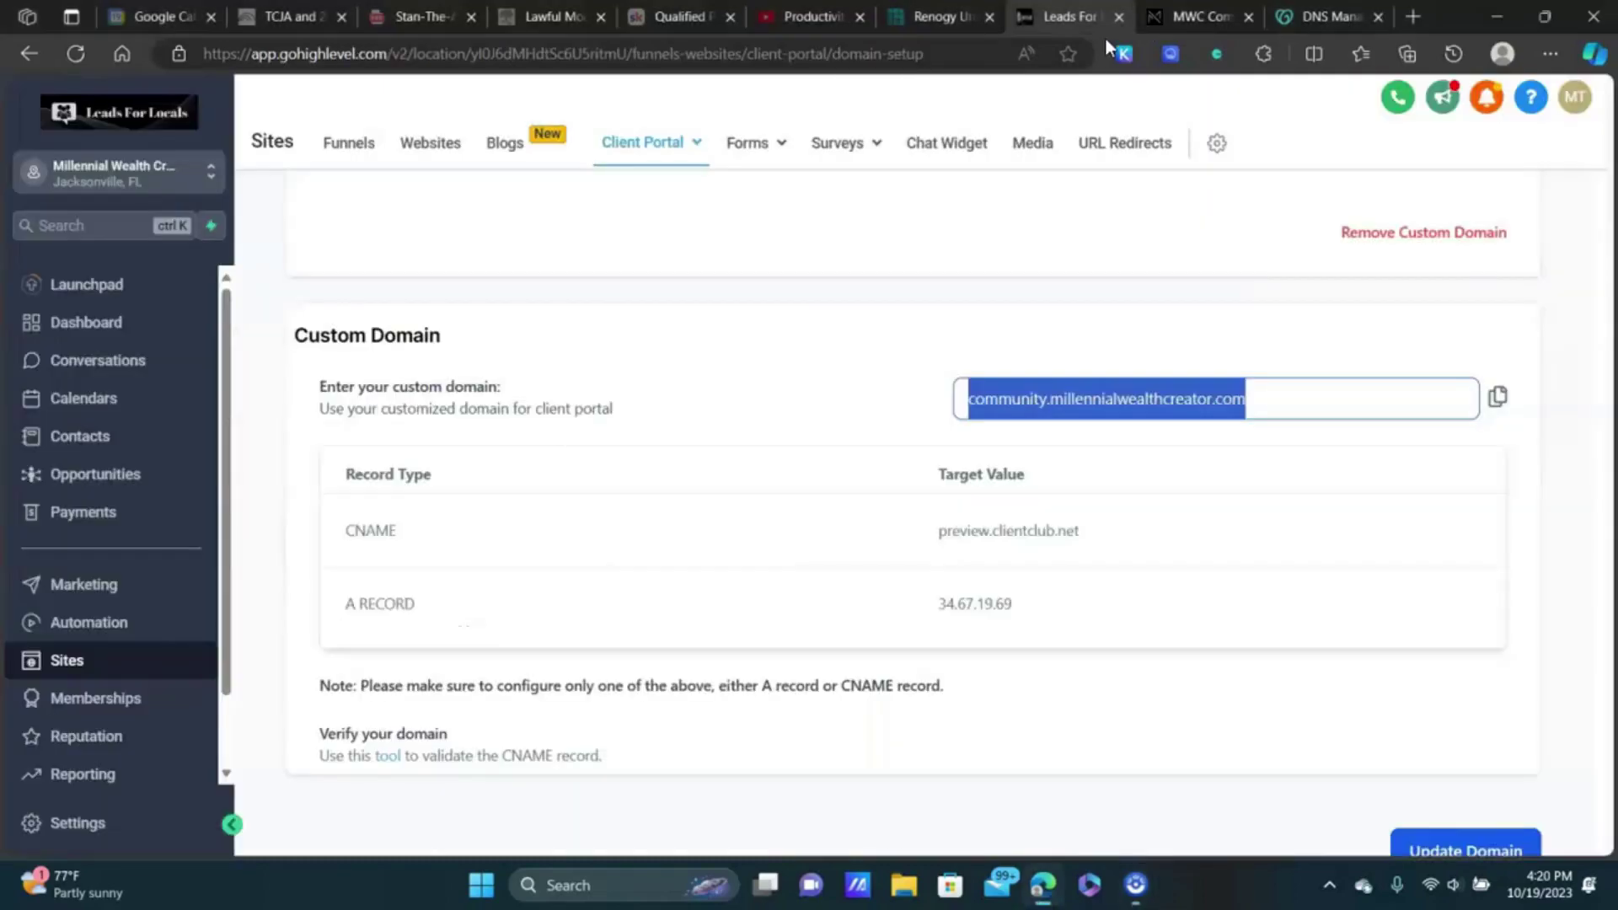
pyautogui.click(736, 335)
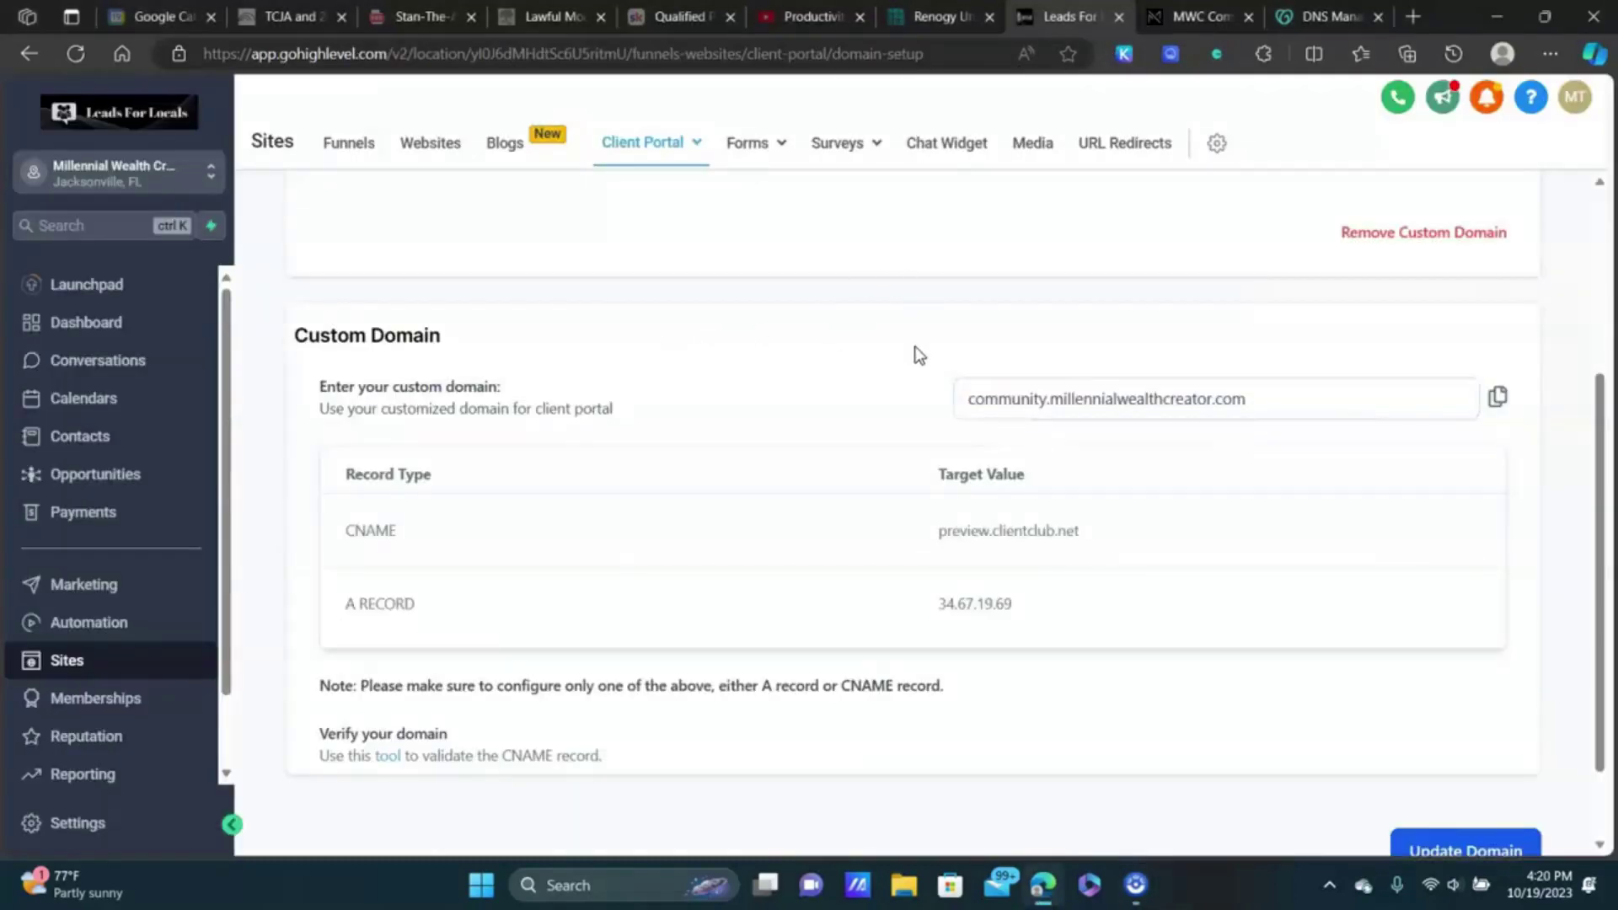
pyautogui.scroll(3, 918, 354)
pyautogui.moveTo(675, 159)
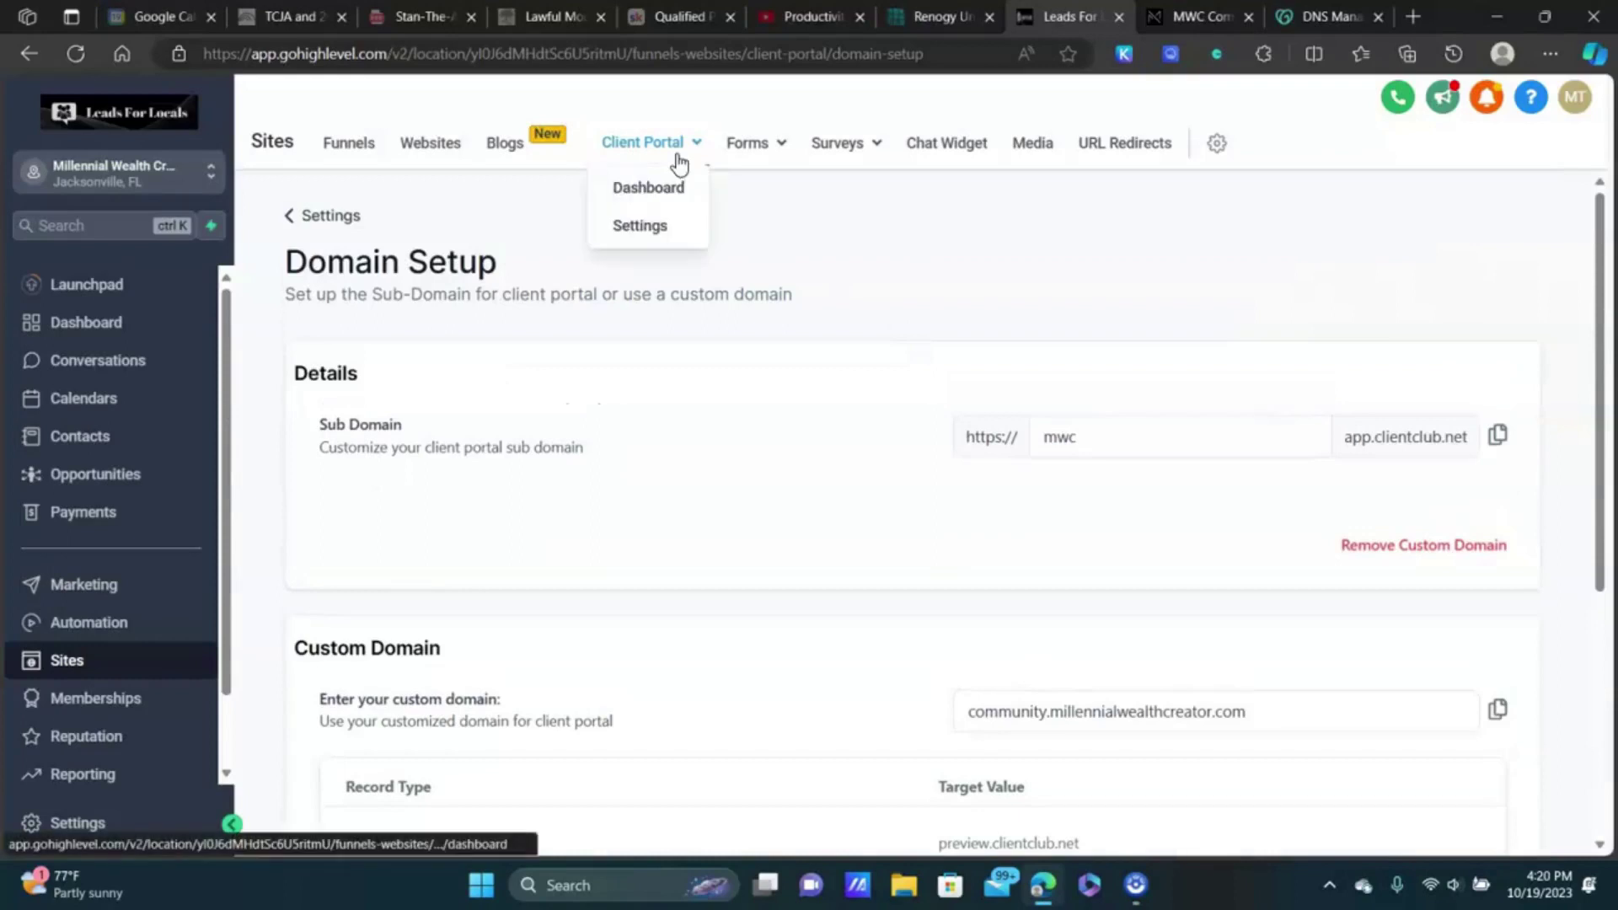
pyautogui.click(653, 234)
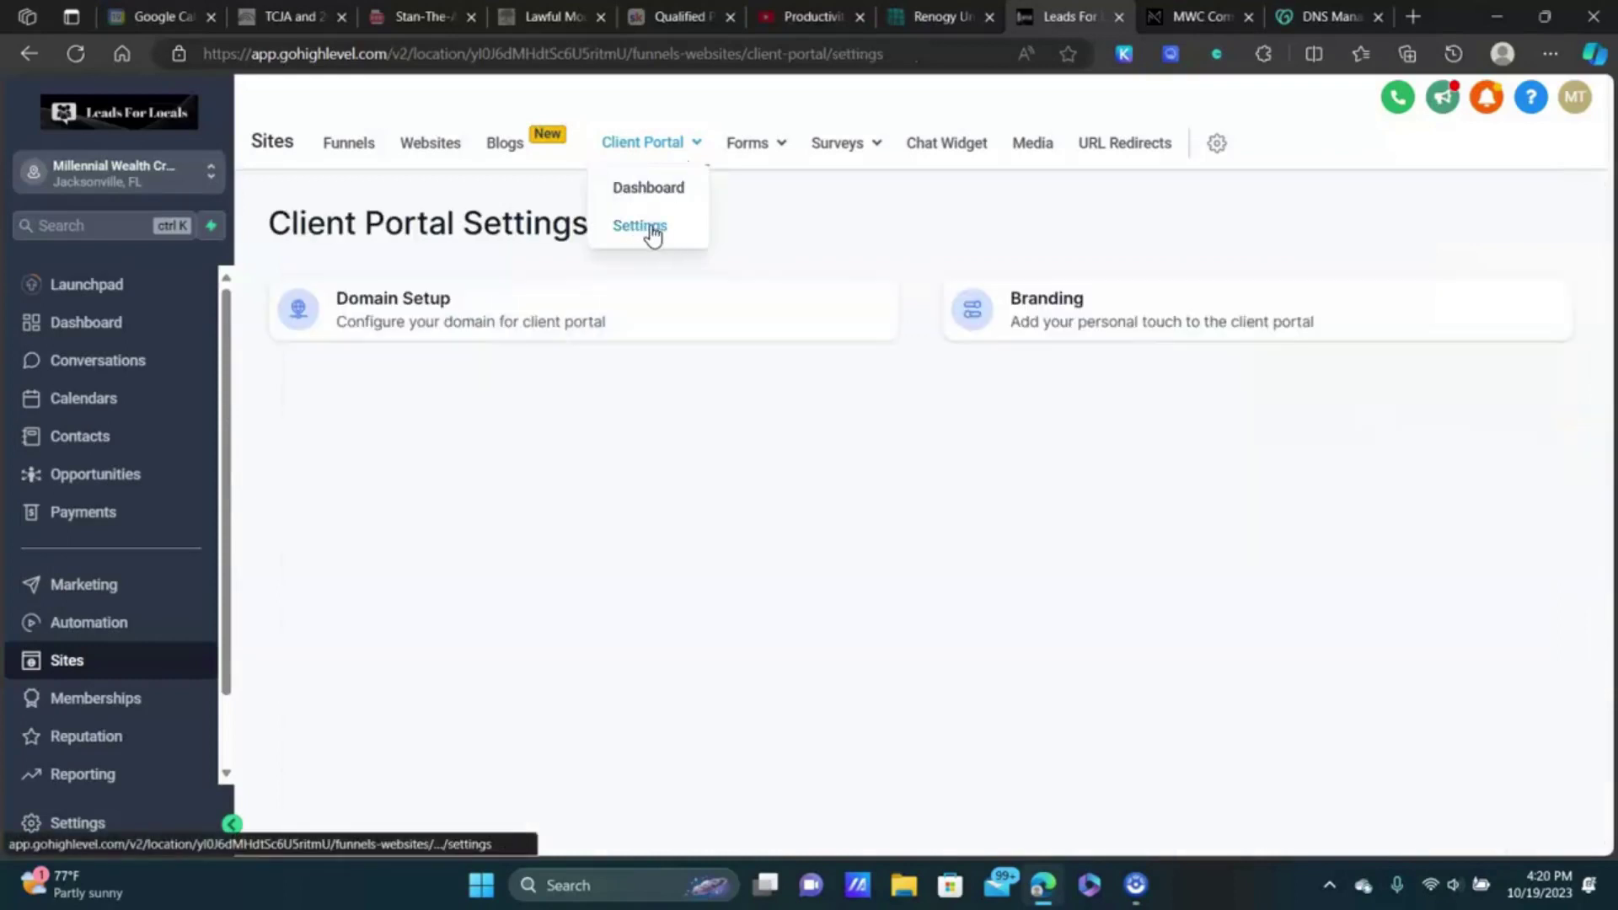
pyautogui.click(1089, 319)
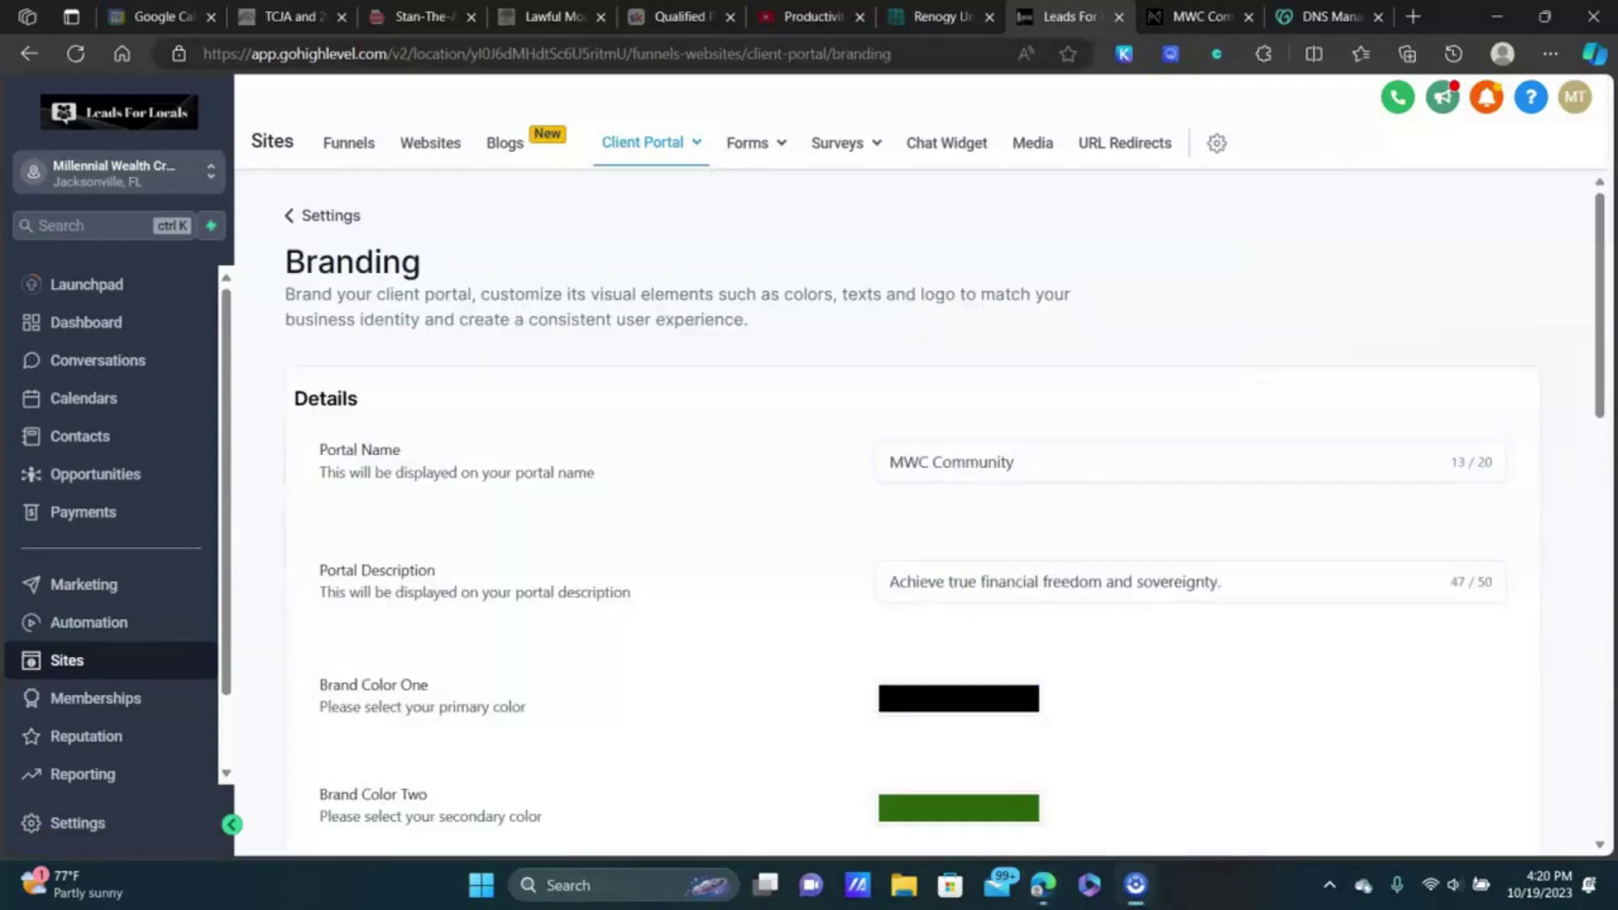
# Step: Review the portal's brand colors, favicon and portal image settings, comparing them with the community login page
pyautogui.scroll(-3, 689, 629)
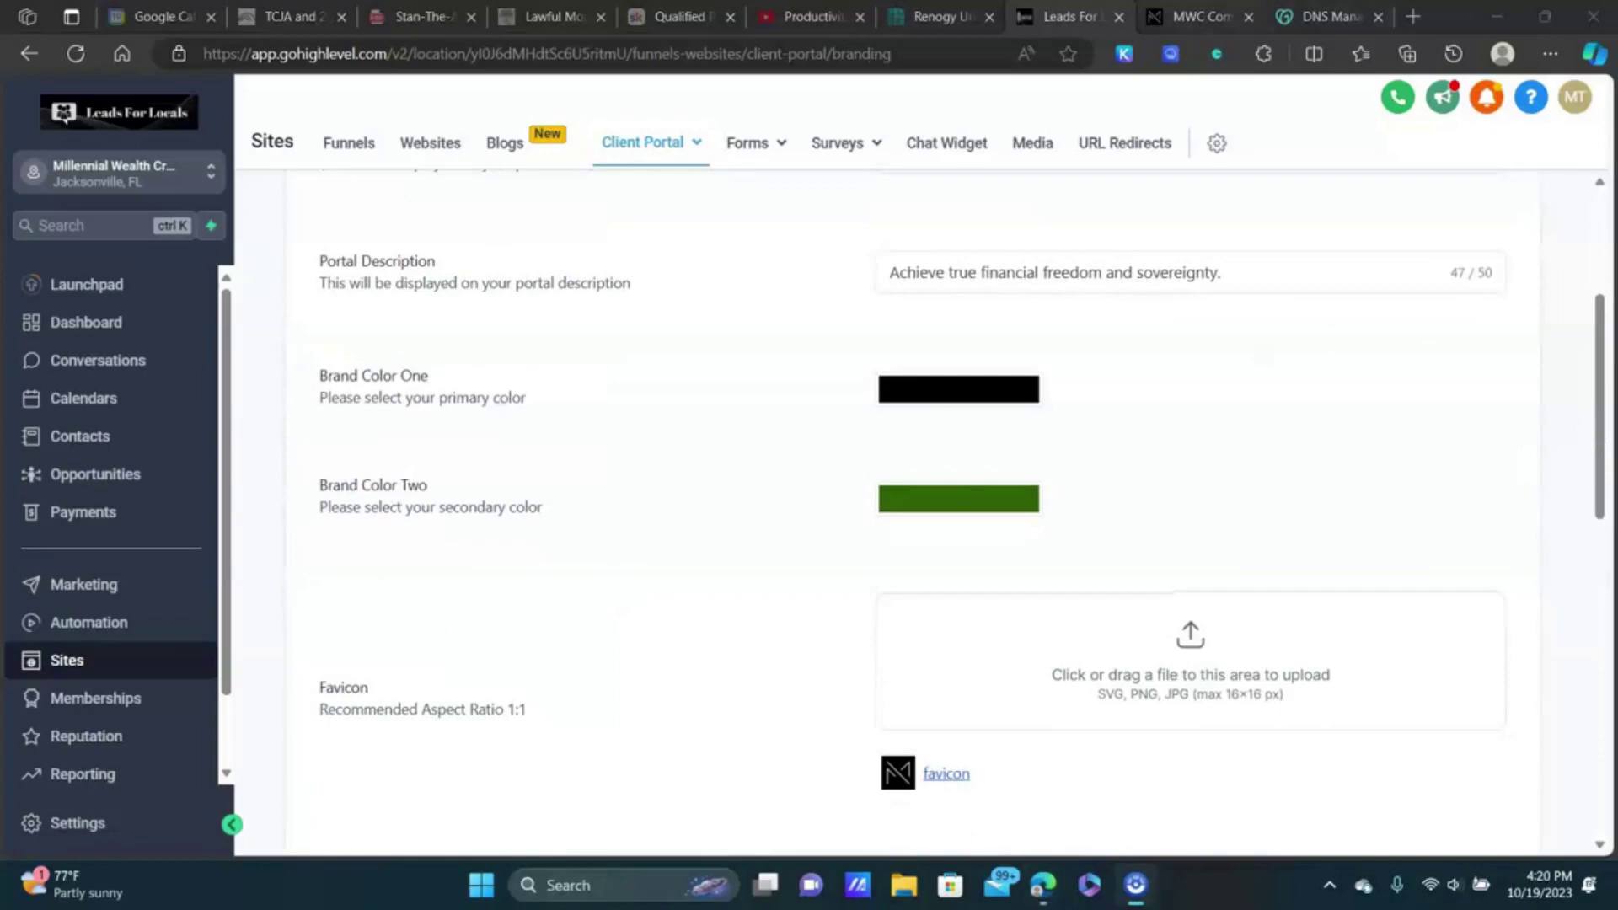
pyautogui.click(1235, 10)
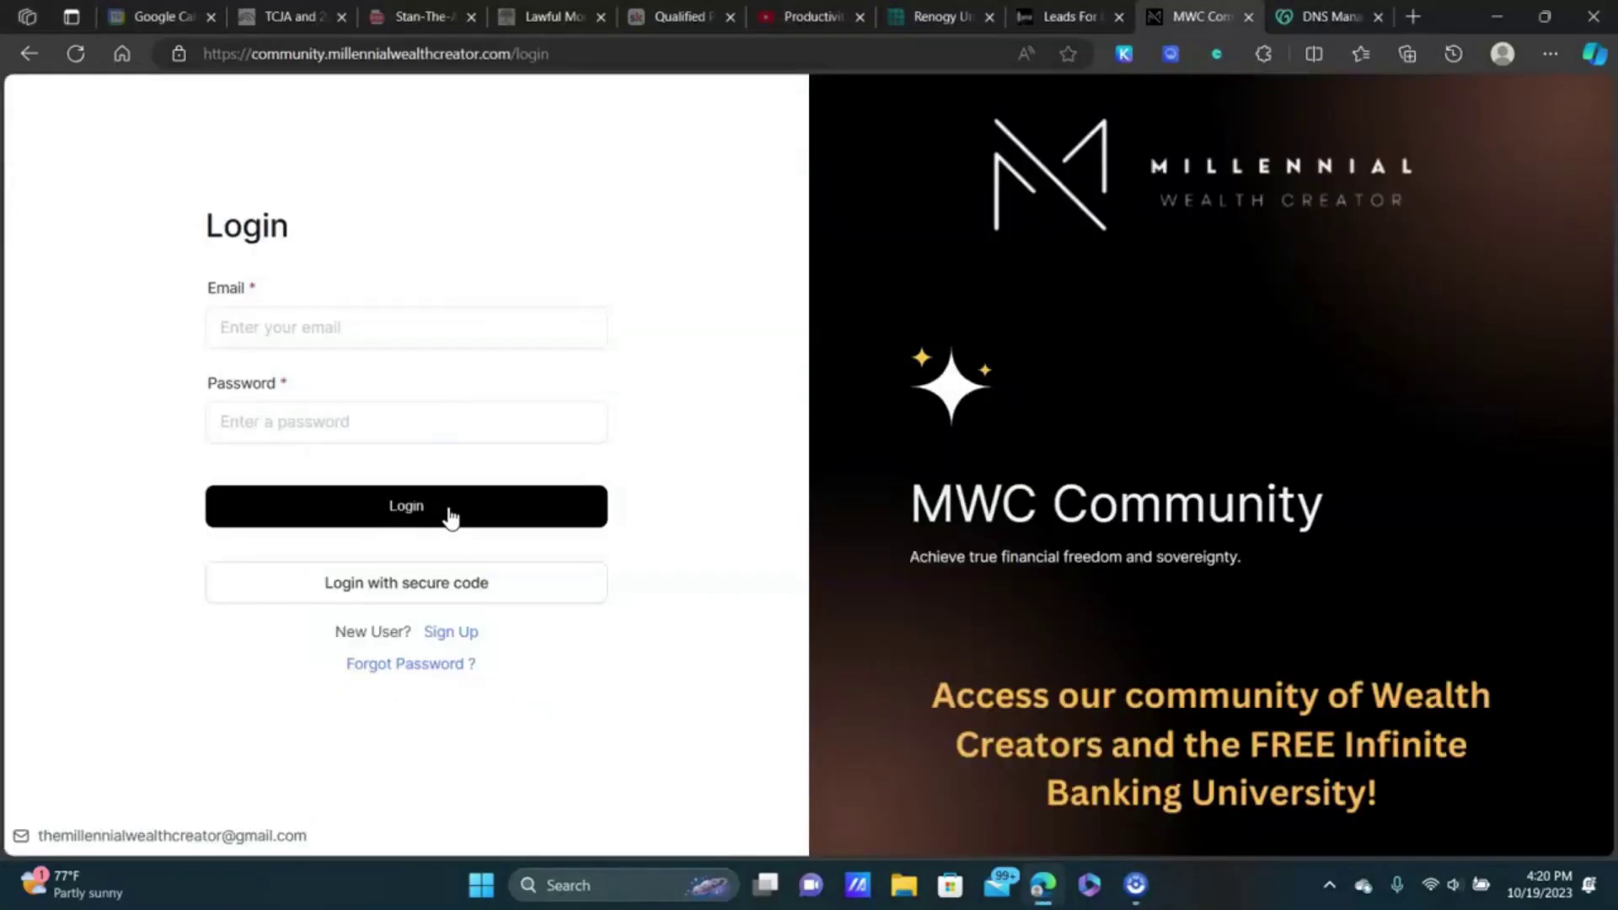
pyautogui.click(1095, 16)
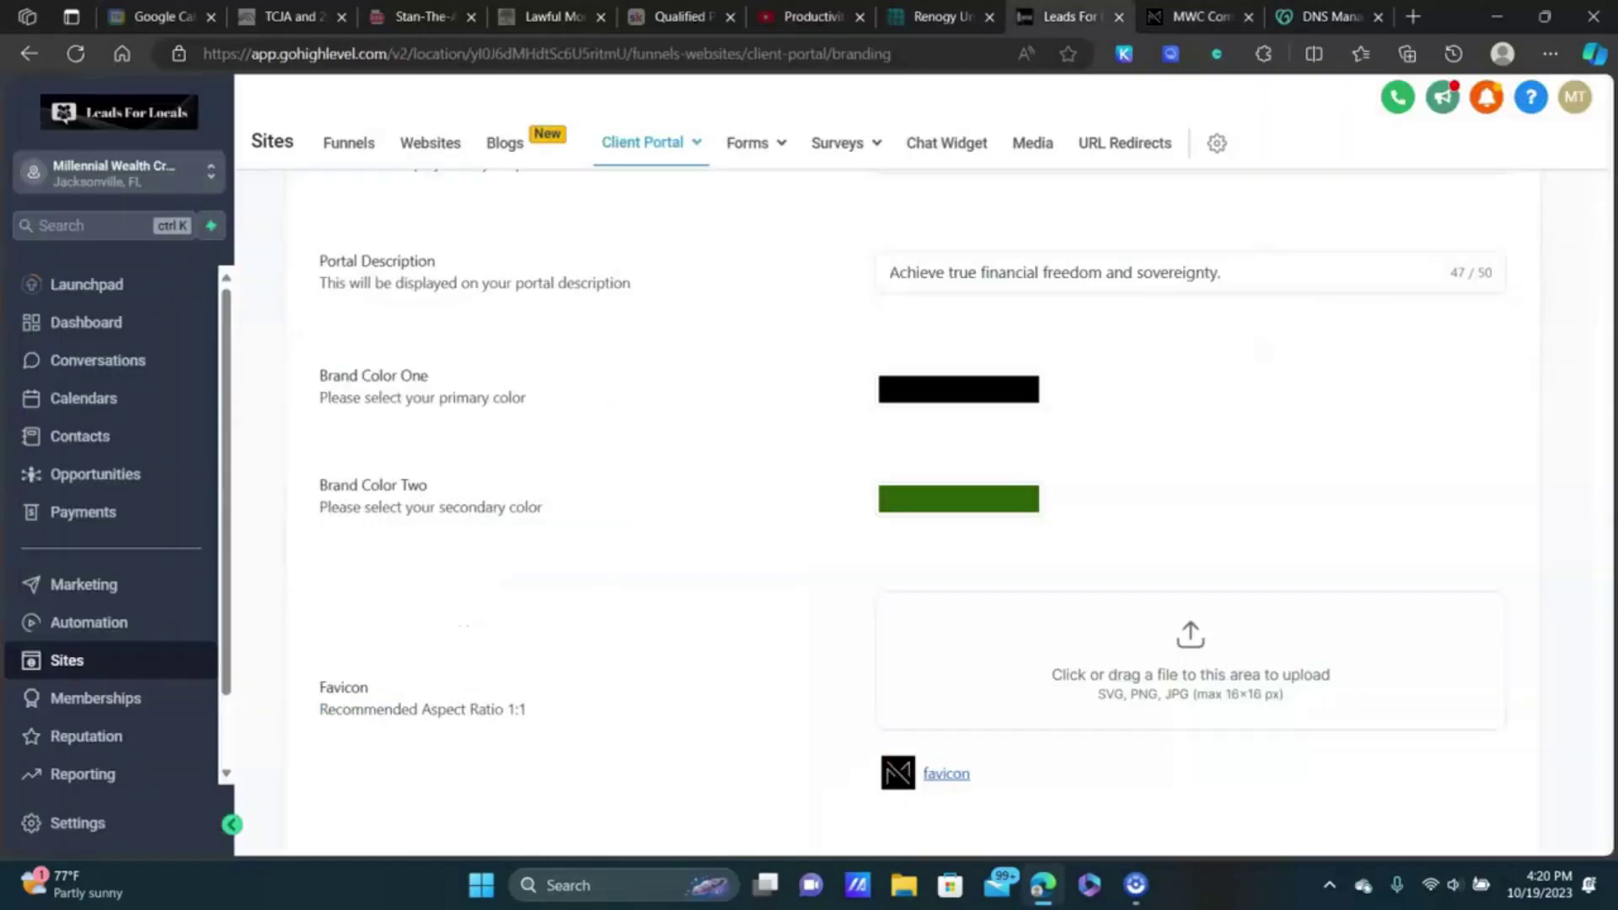
pyautogui.scroll(-3, 891, 480)
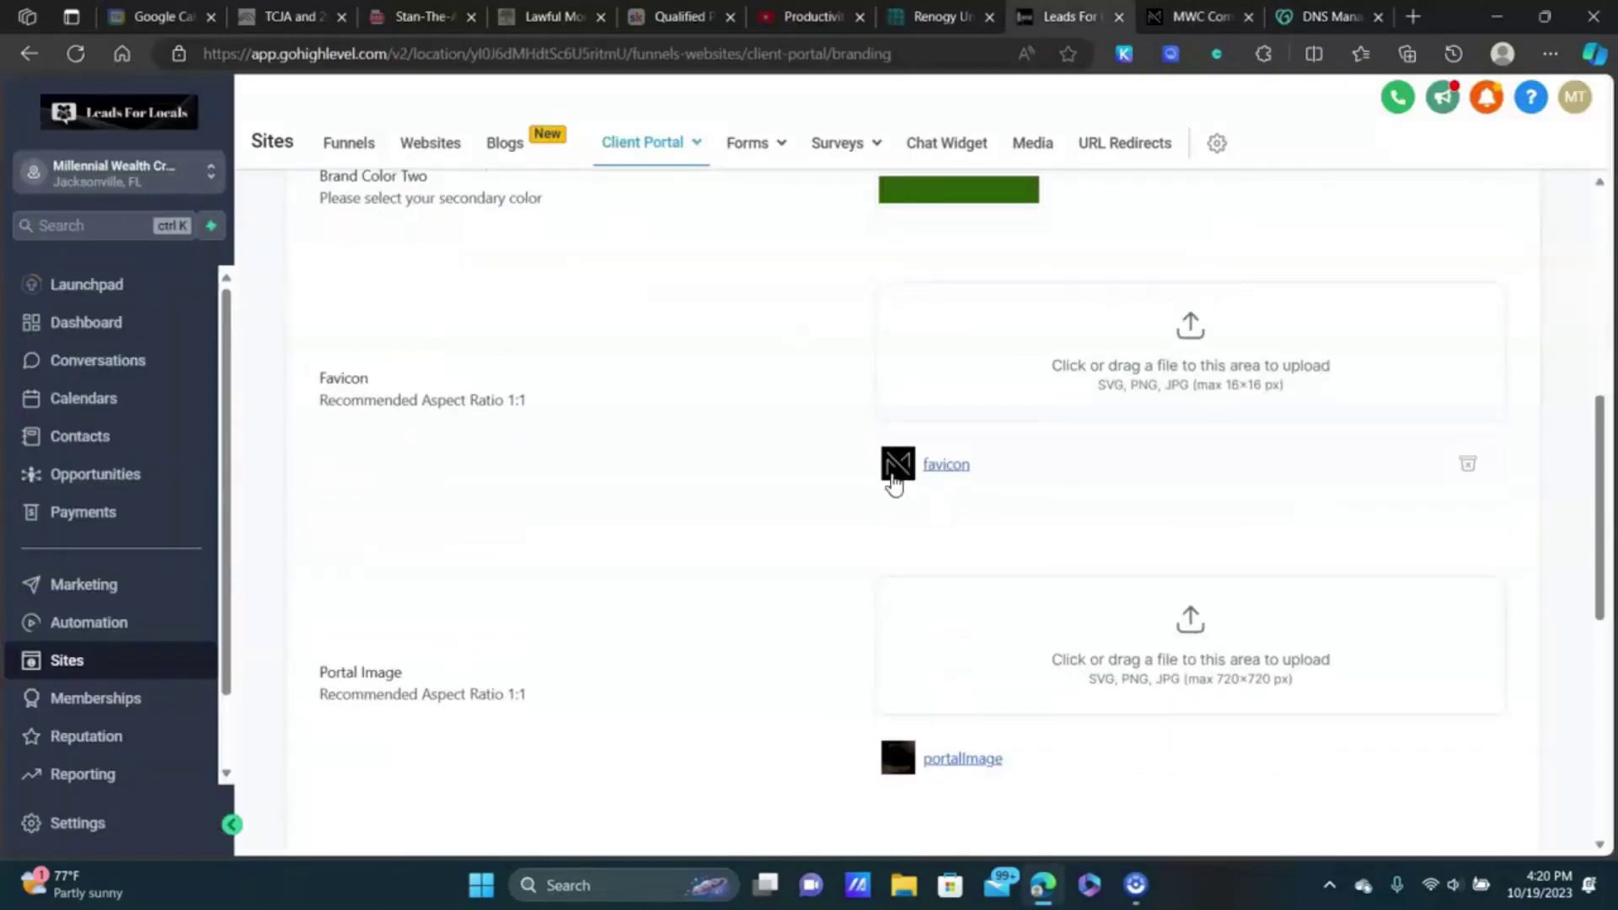
pyautogui.moveTo(1152, 18)
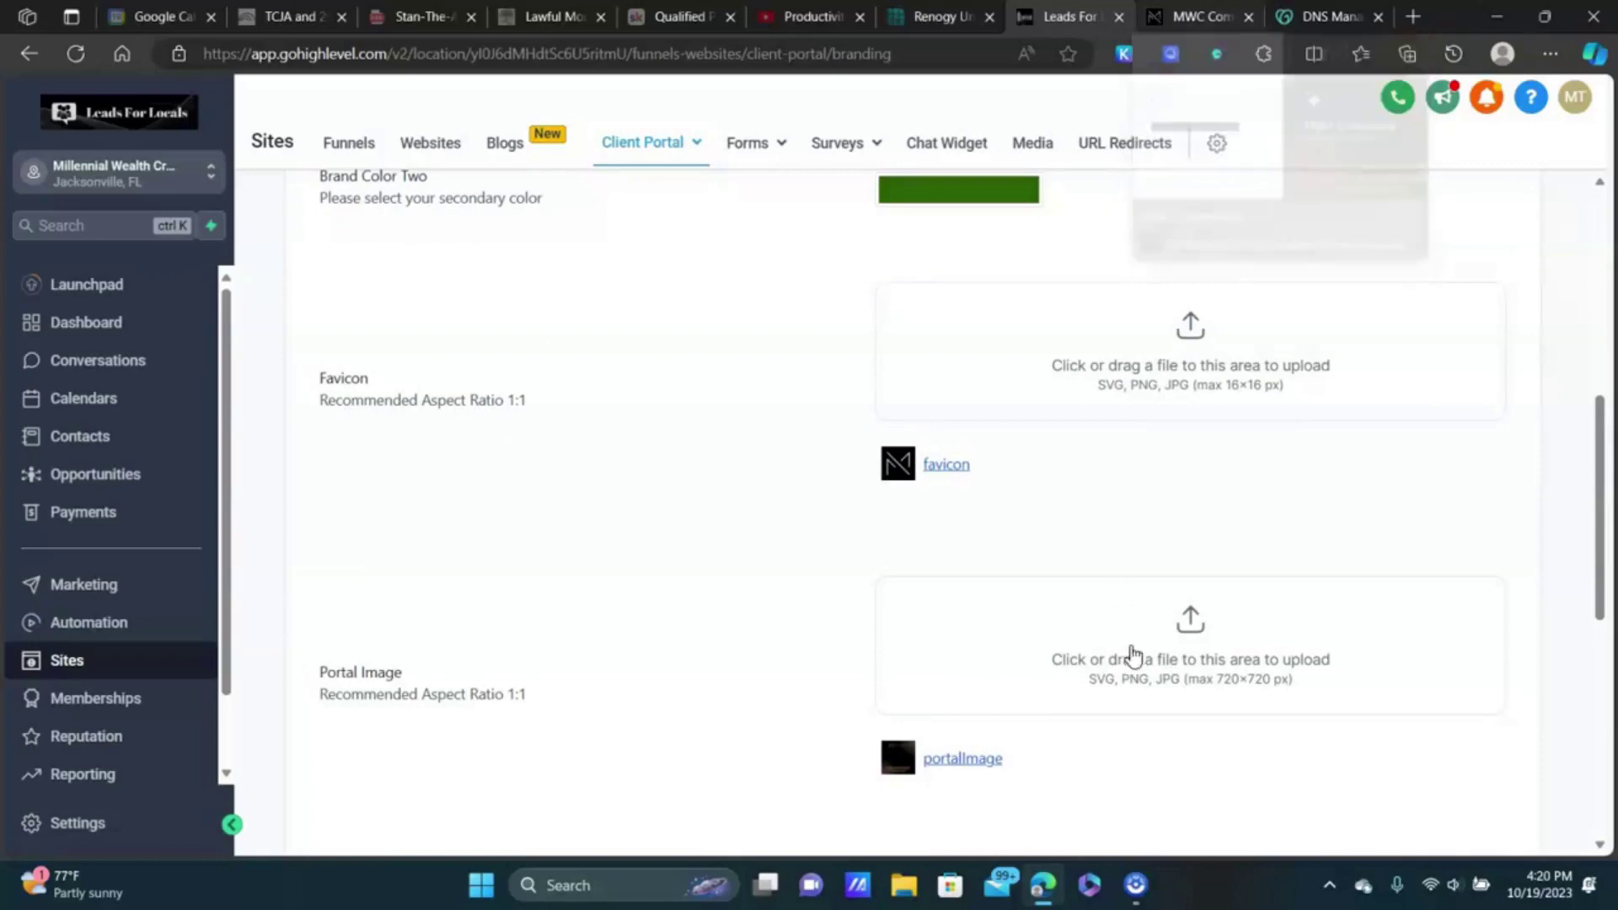
pyautogui.scroll(-2, 368, 455)
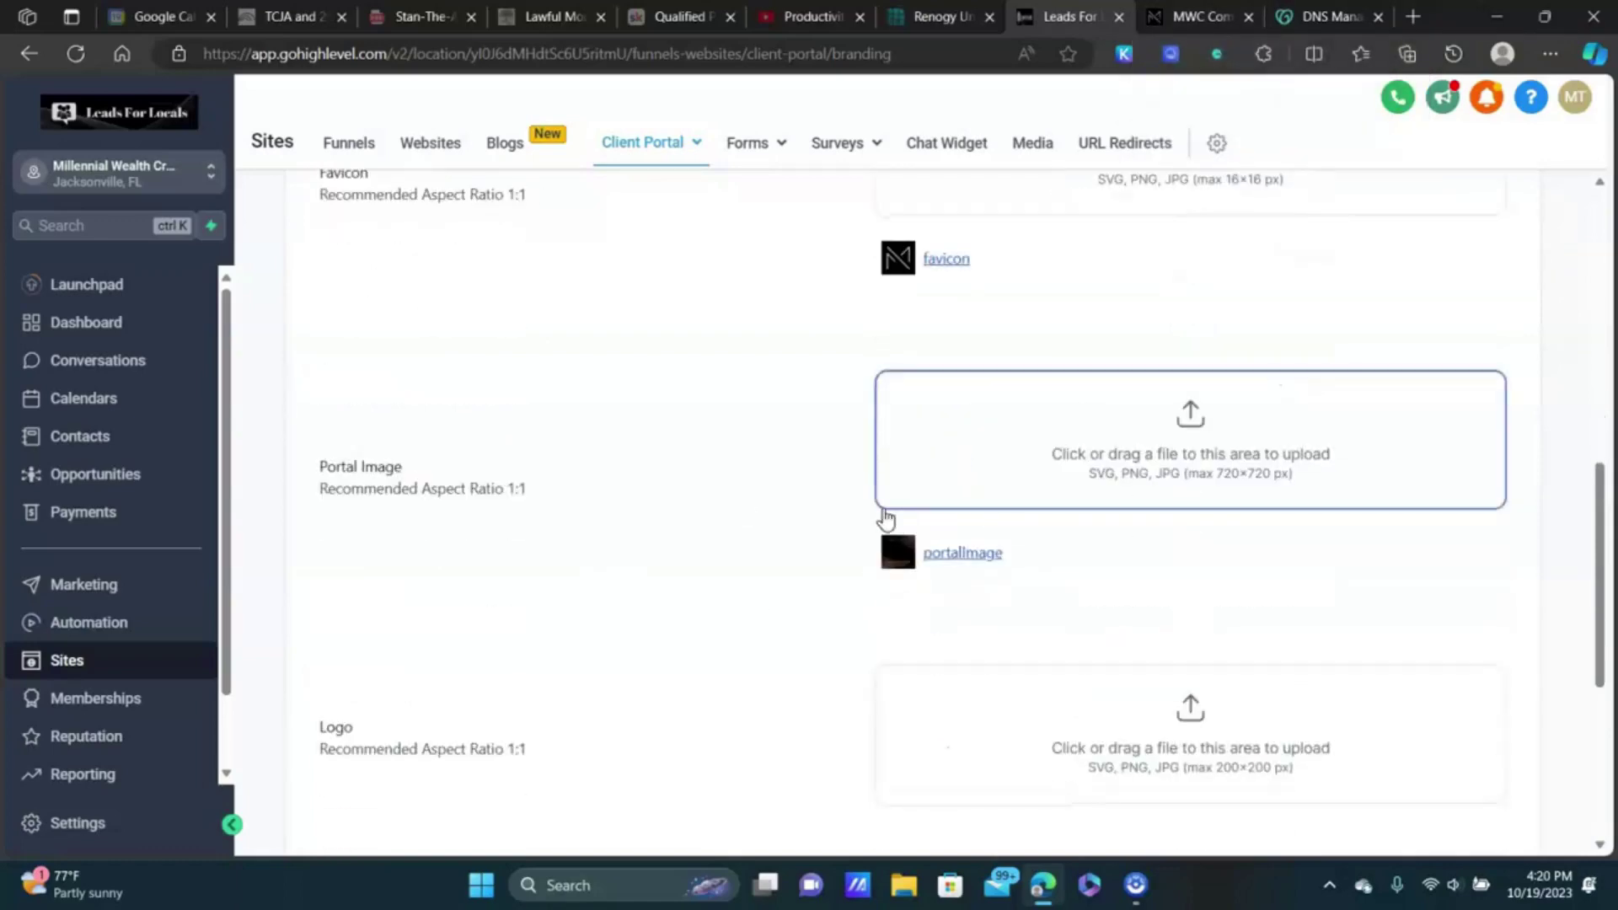
pyautogui.click(1197, 17)
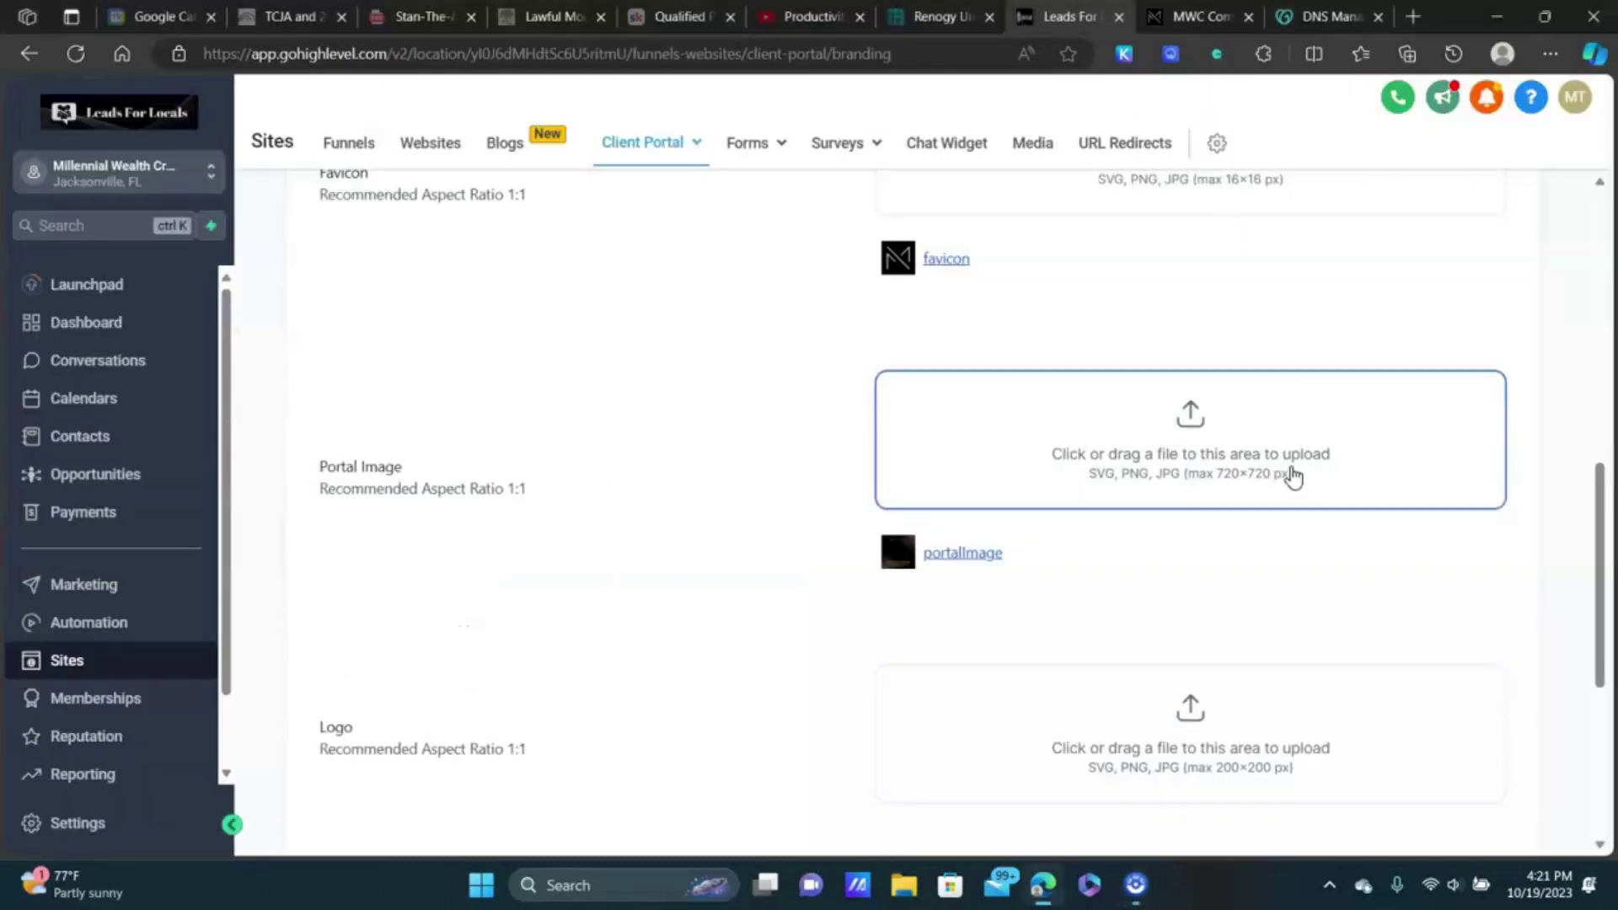
pyautogui.moveTo(1289, 473); pyautogui.dragTo(1514, 499)
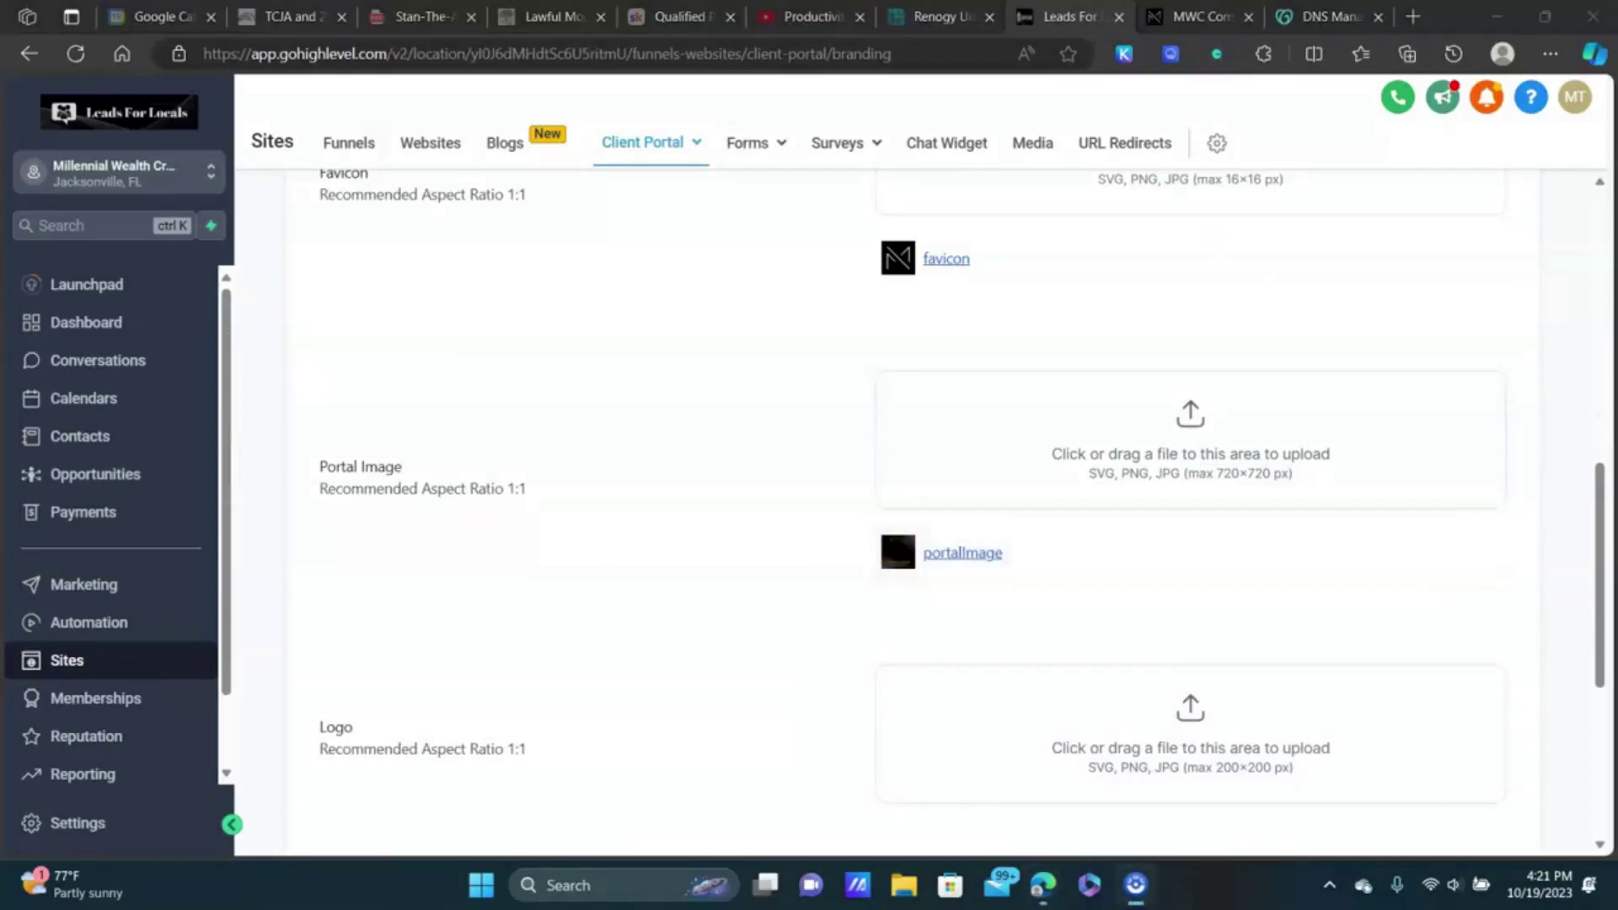
# Step: Review the logo, support email and copyright settings, and check where the support email shows on the login page
pyautogui.scroll(-5, 505, 346)
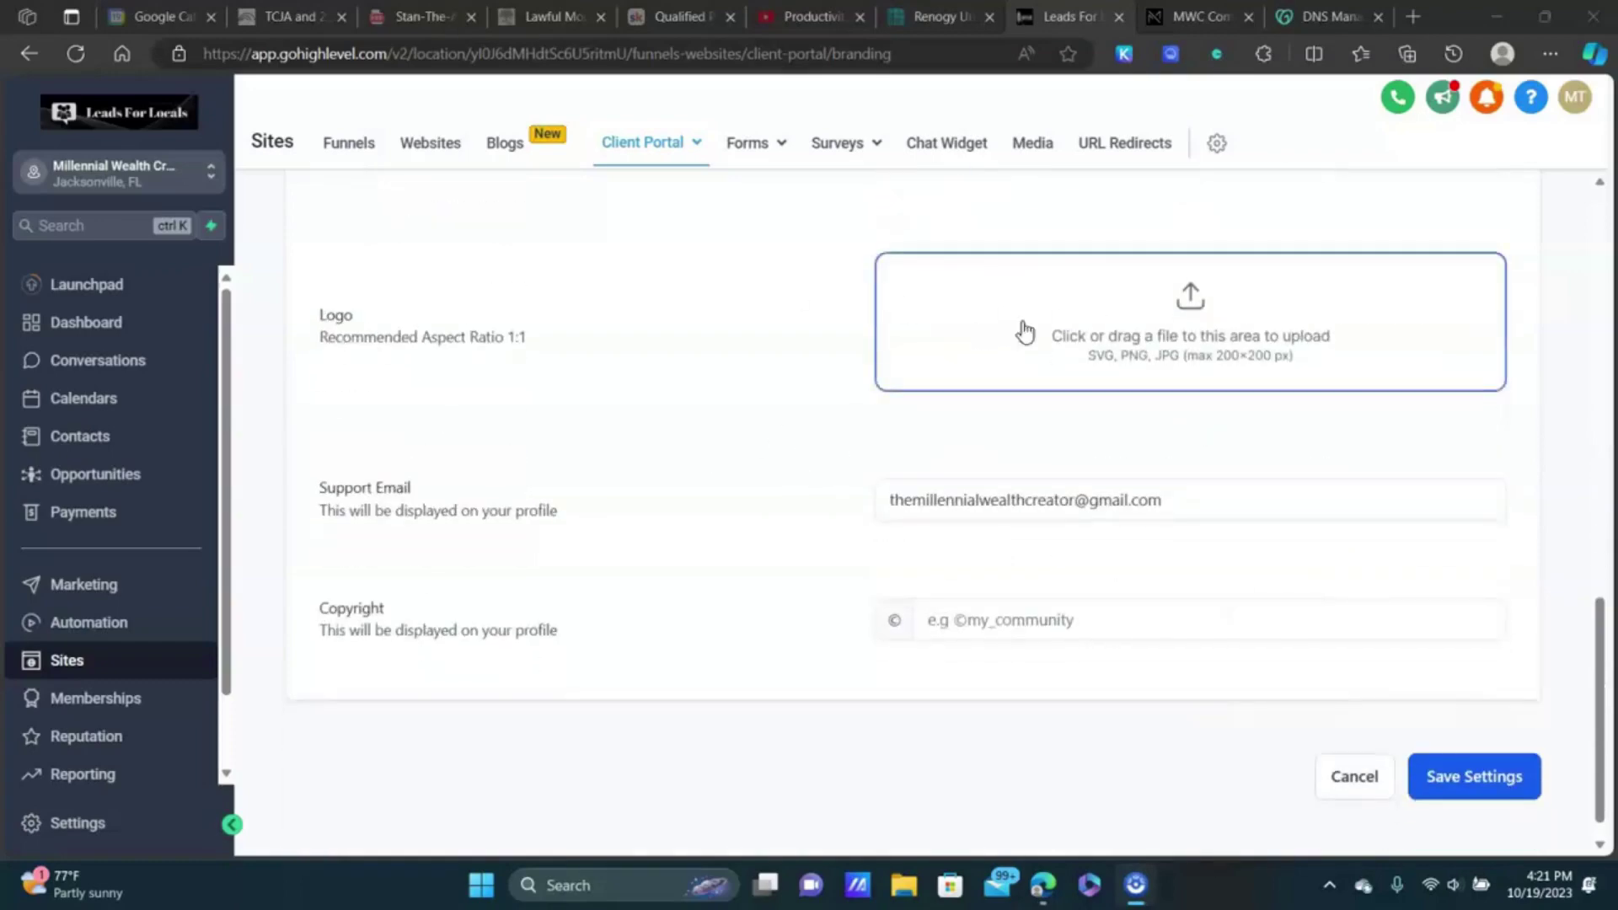
pyautogui.scroll(2, 888, 314)
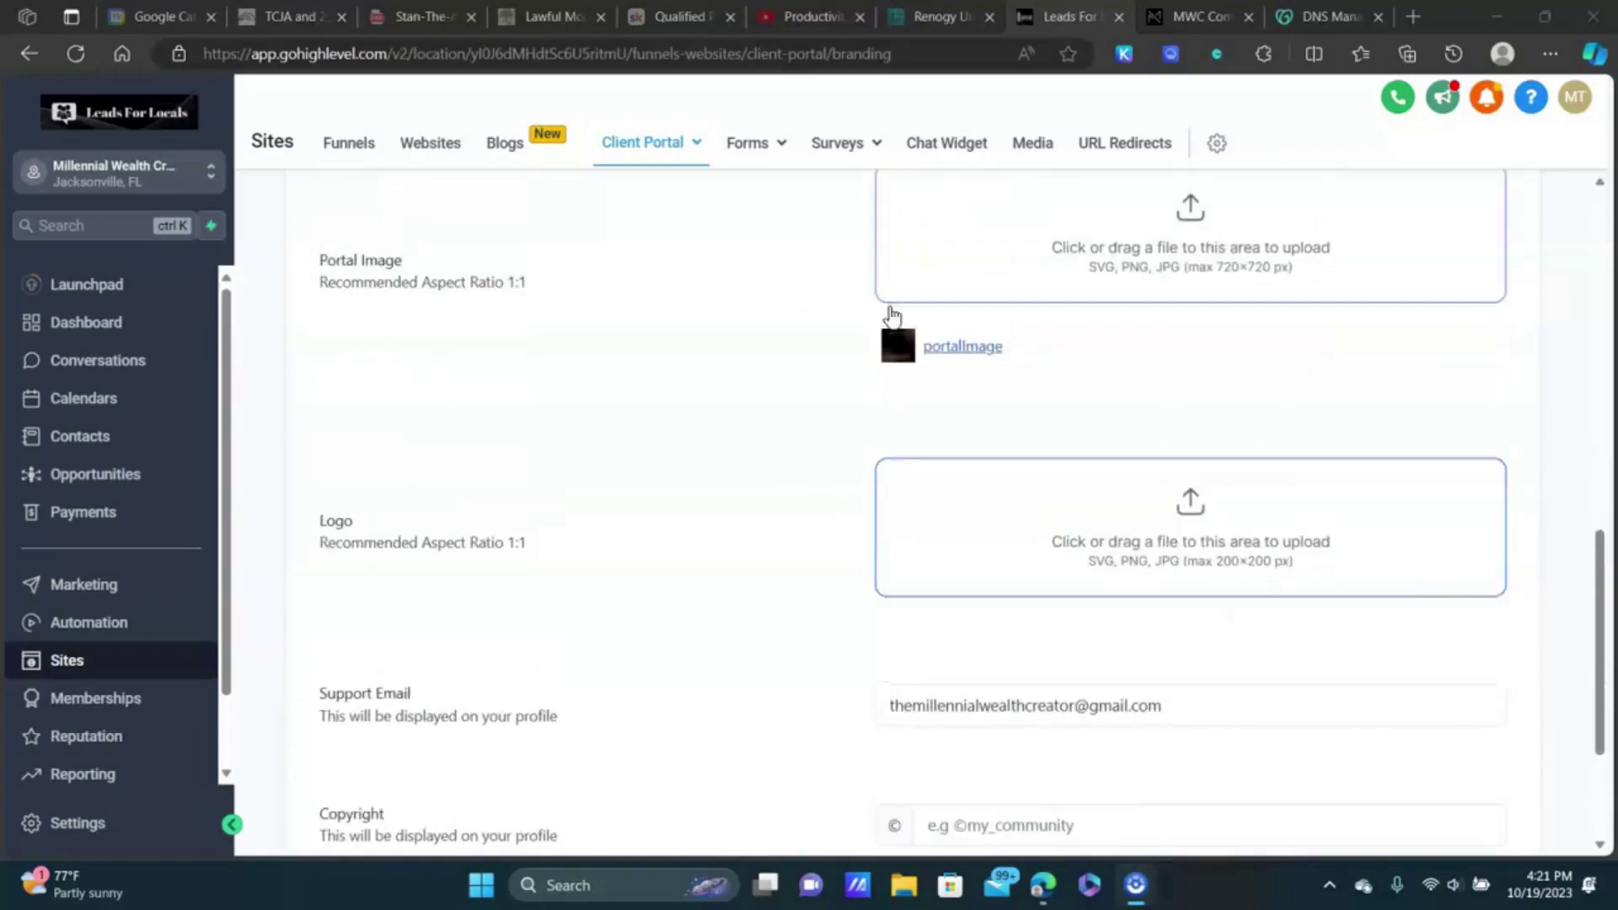
pyautogui.scroll(-2, 1095, 336)
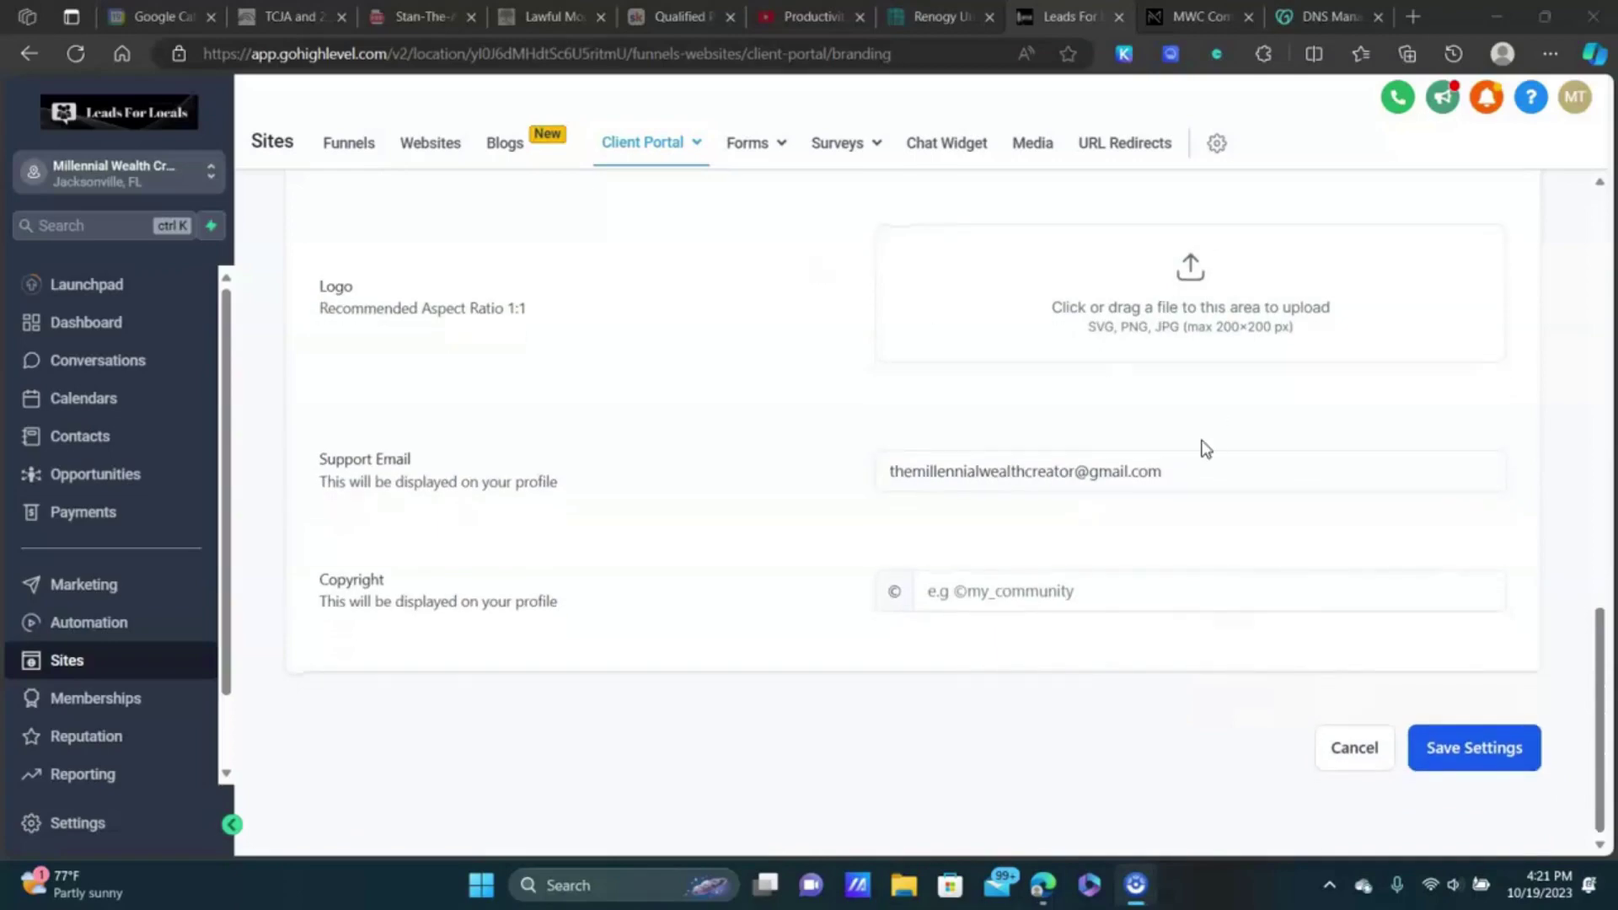
pyautogui.moveTo(1188, 470); pyautogui.dragTo(885, 471)
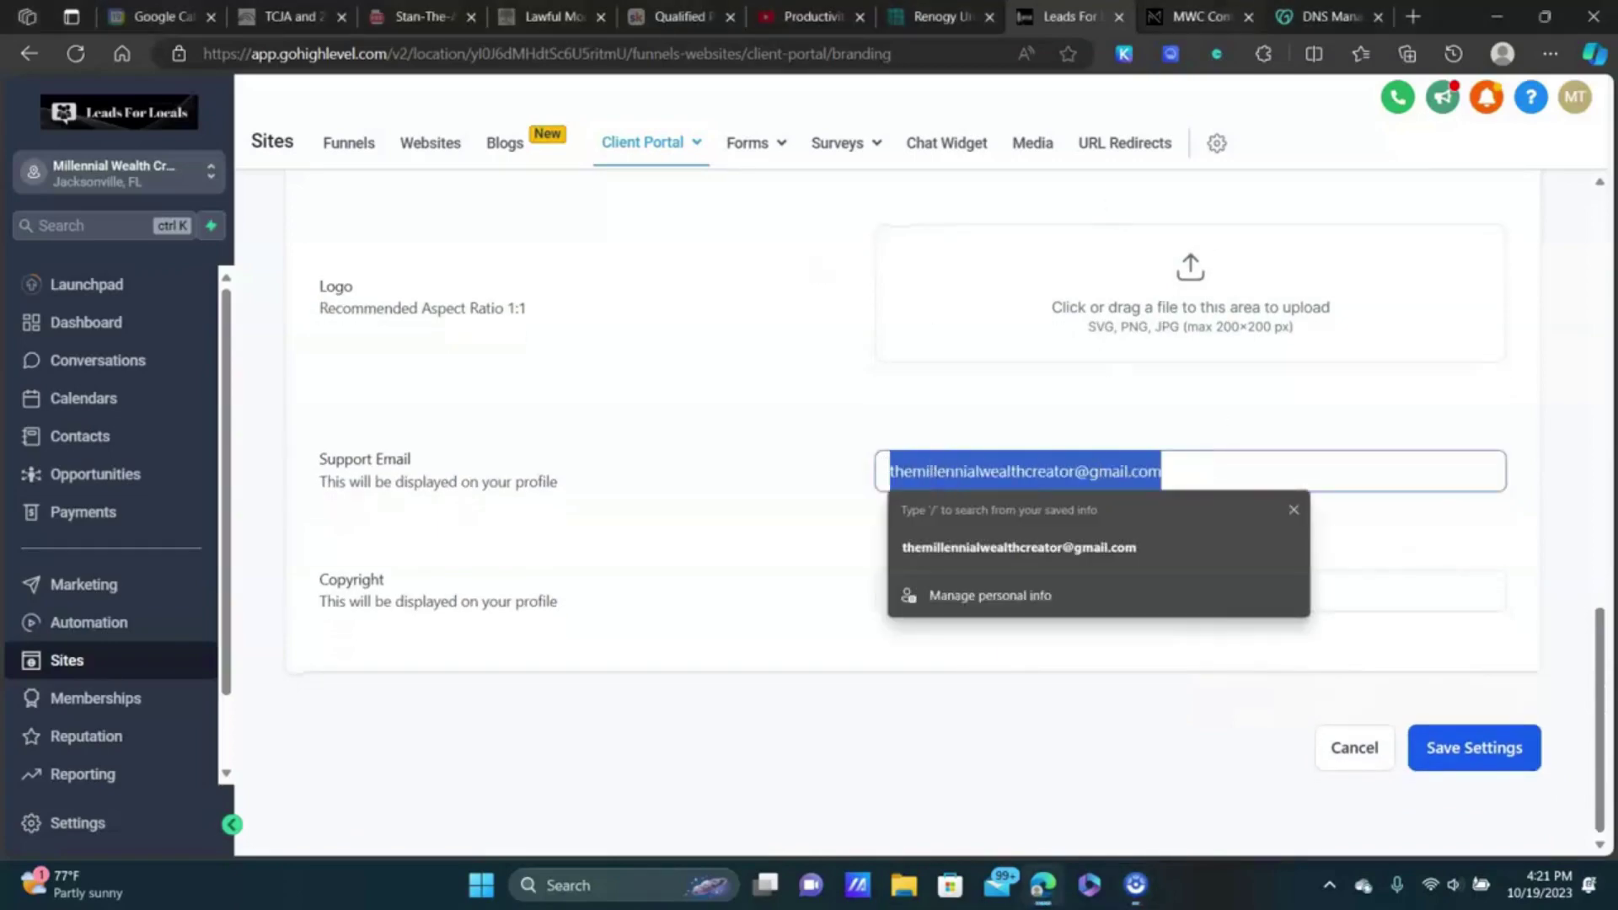
pyautogui.click(1203, 17)
pyautogui.moveTo(315, 837); pyautogui.dragTo(6, 833)
pyautogui.click(324, 839)
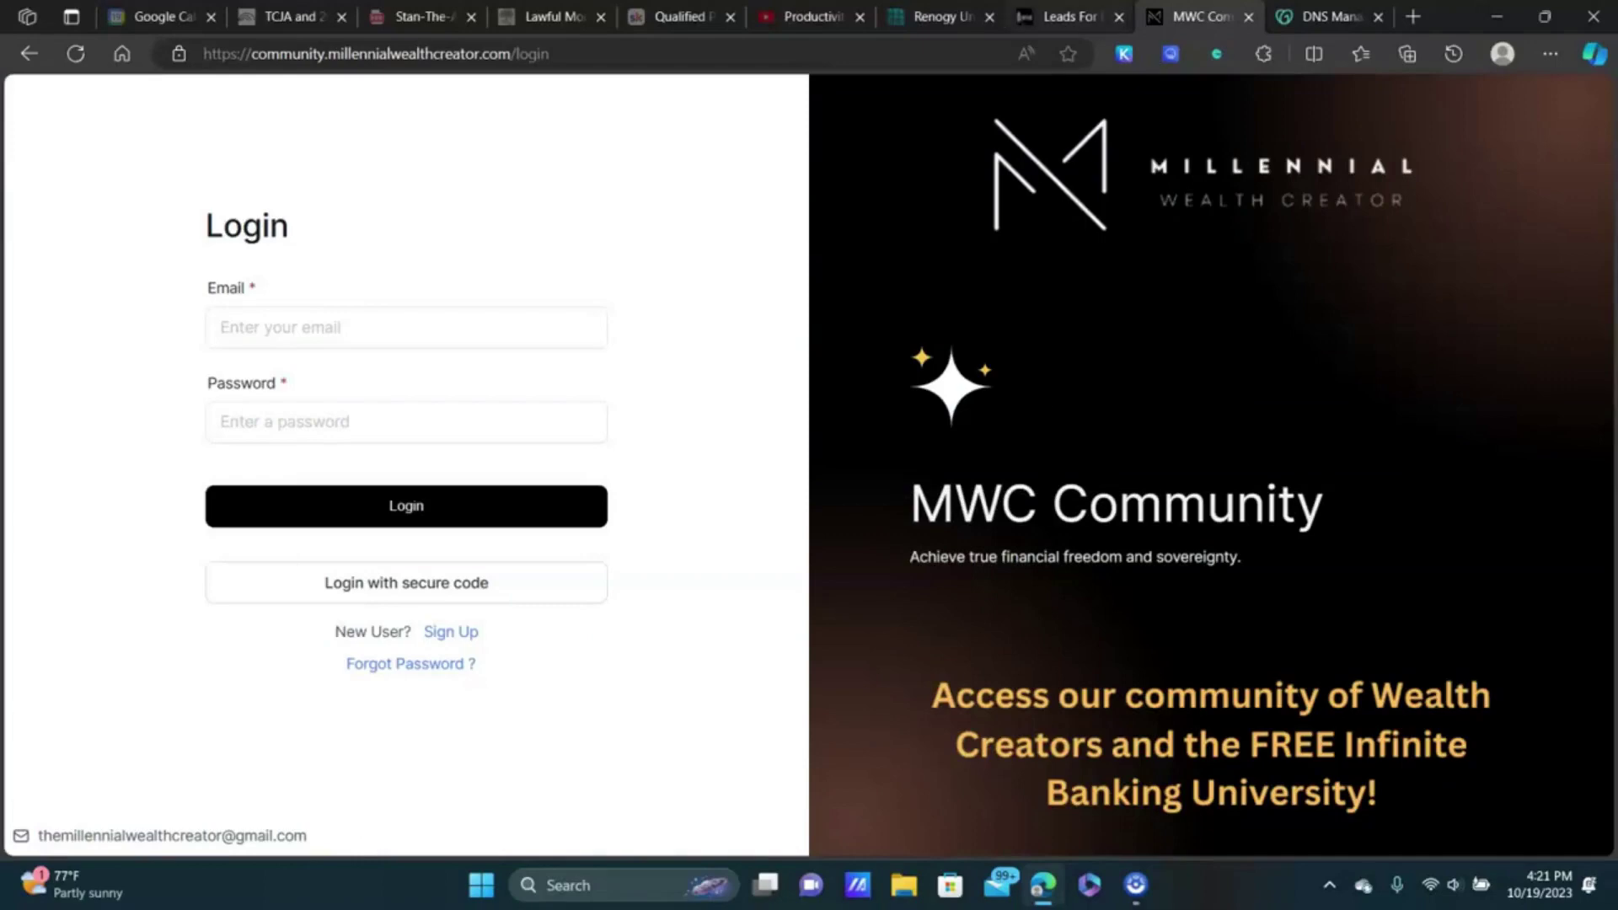
pyautogui.click(1064, 17)
# Step: Review the portal name and description in the branding details and compare them with the text on the login page
pyautogui.scroll(8, 777, 367)
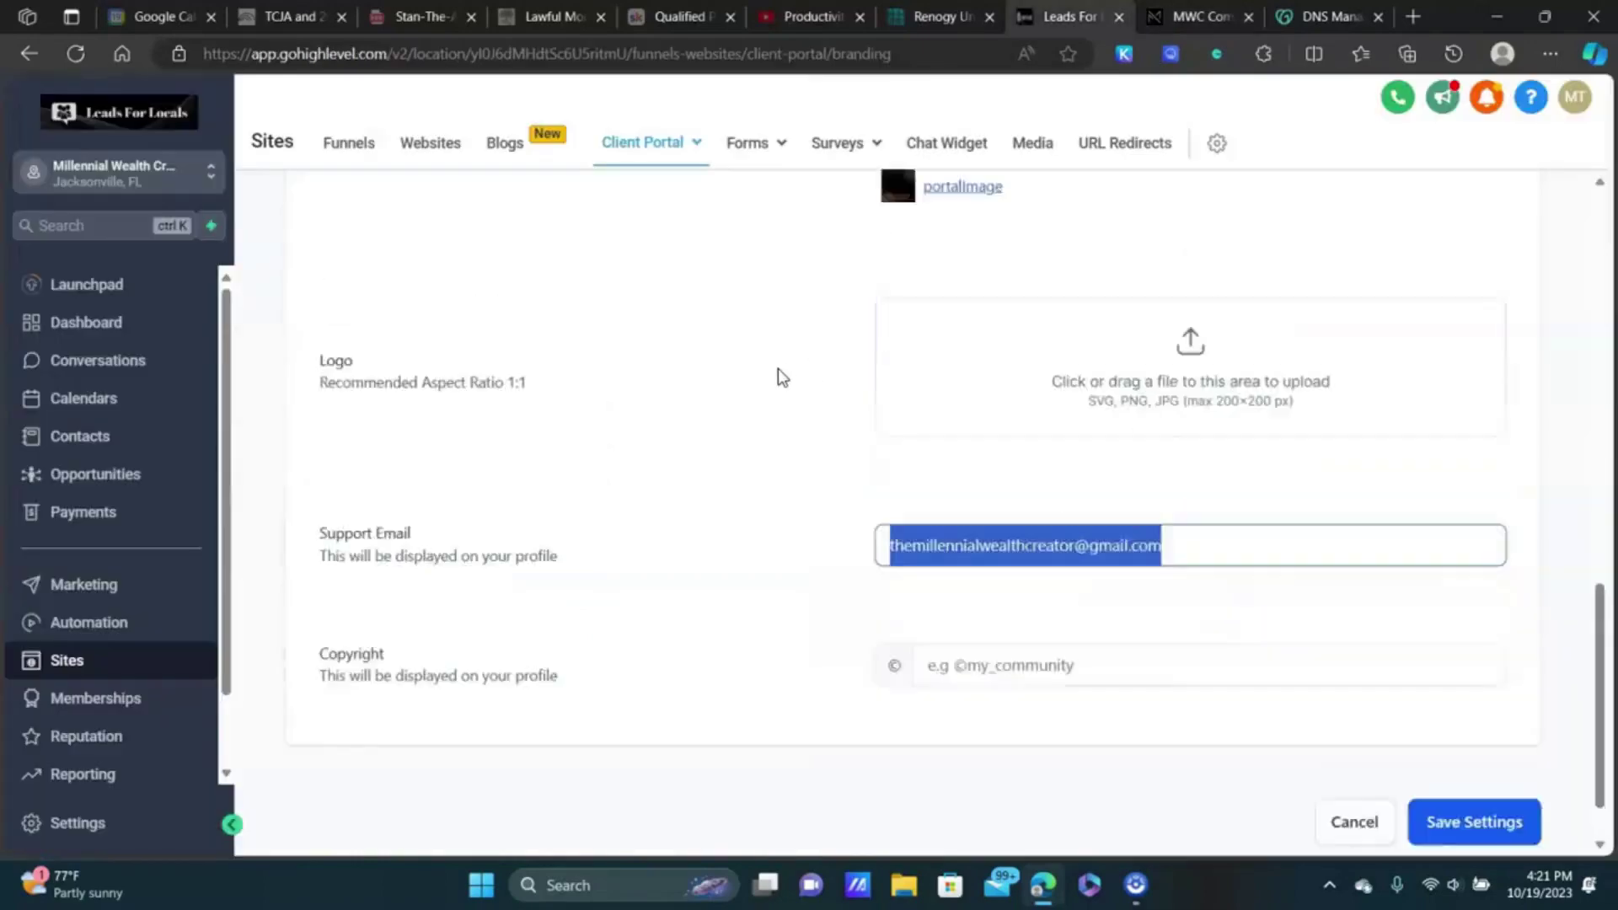
pyautogui.scroll(3, 777, 367)
pyautogui.scroll(-1, 809, 371)
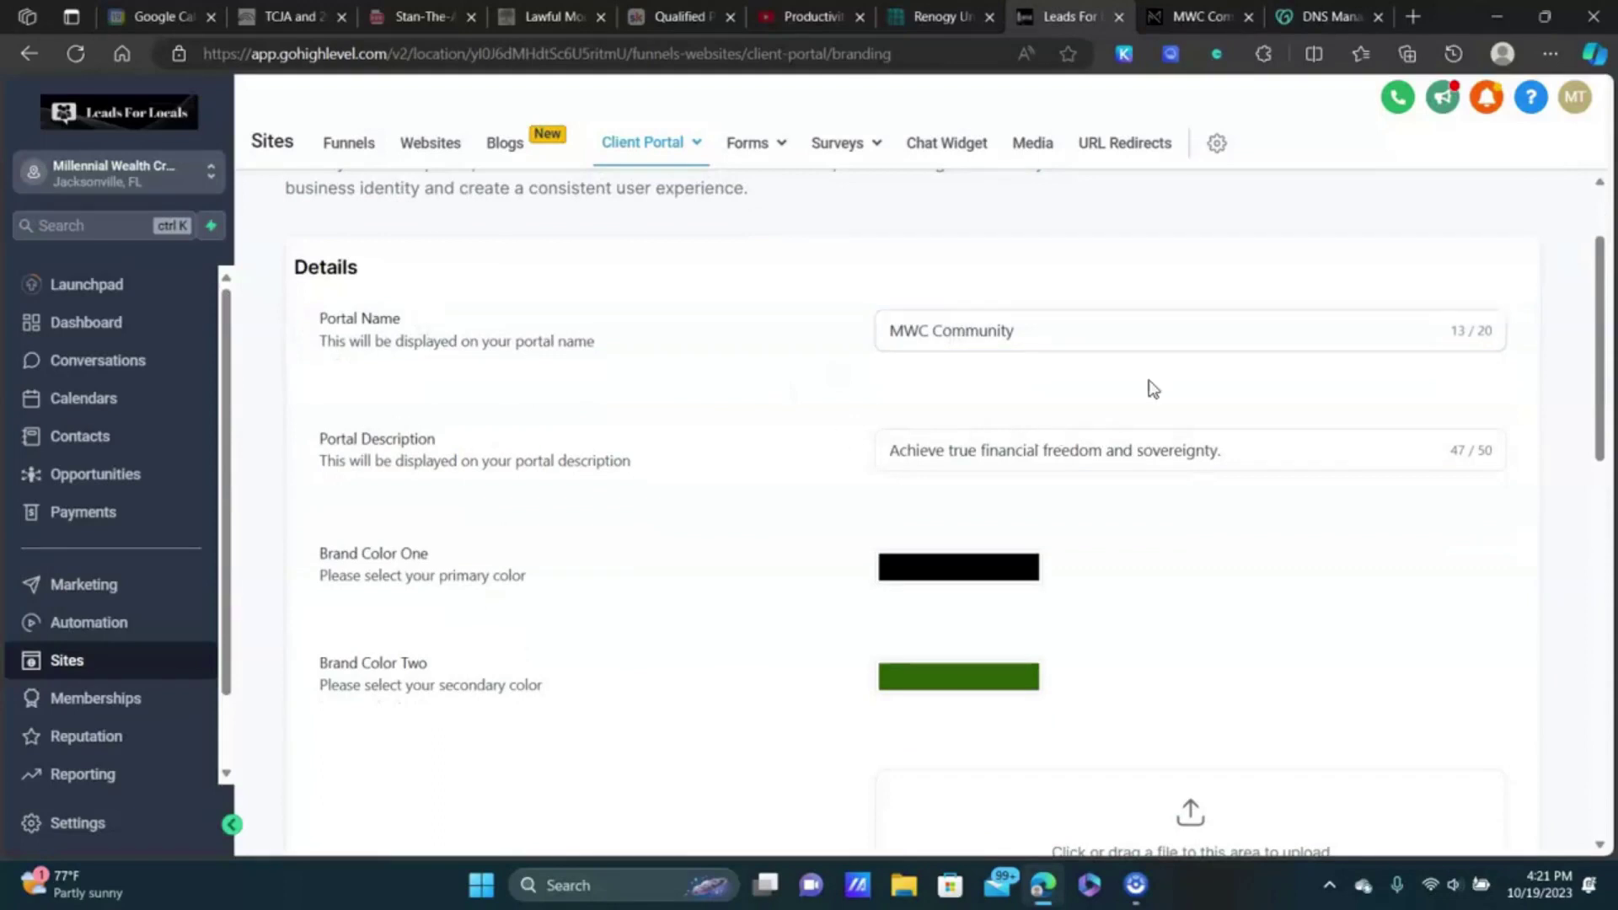
pyautogui.click(1180, 17)
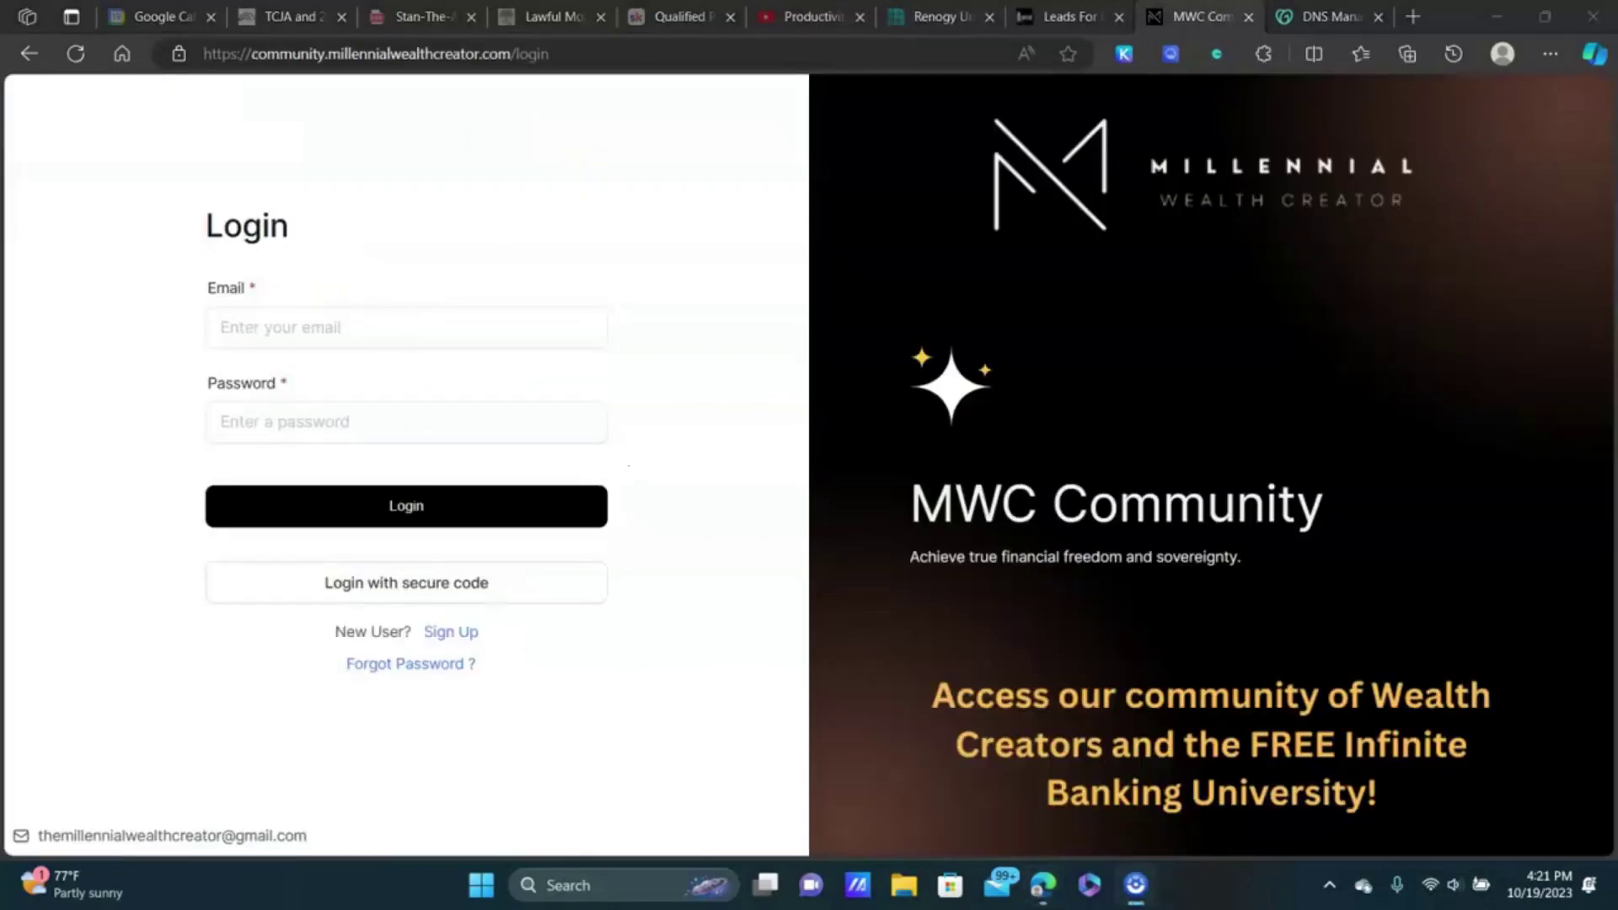
pyautogui.moveTo(1329, 508); pyautogui.dragTo(880, 581)
pyautogui.hotkey('alt', 'Tab')
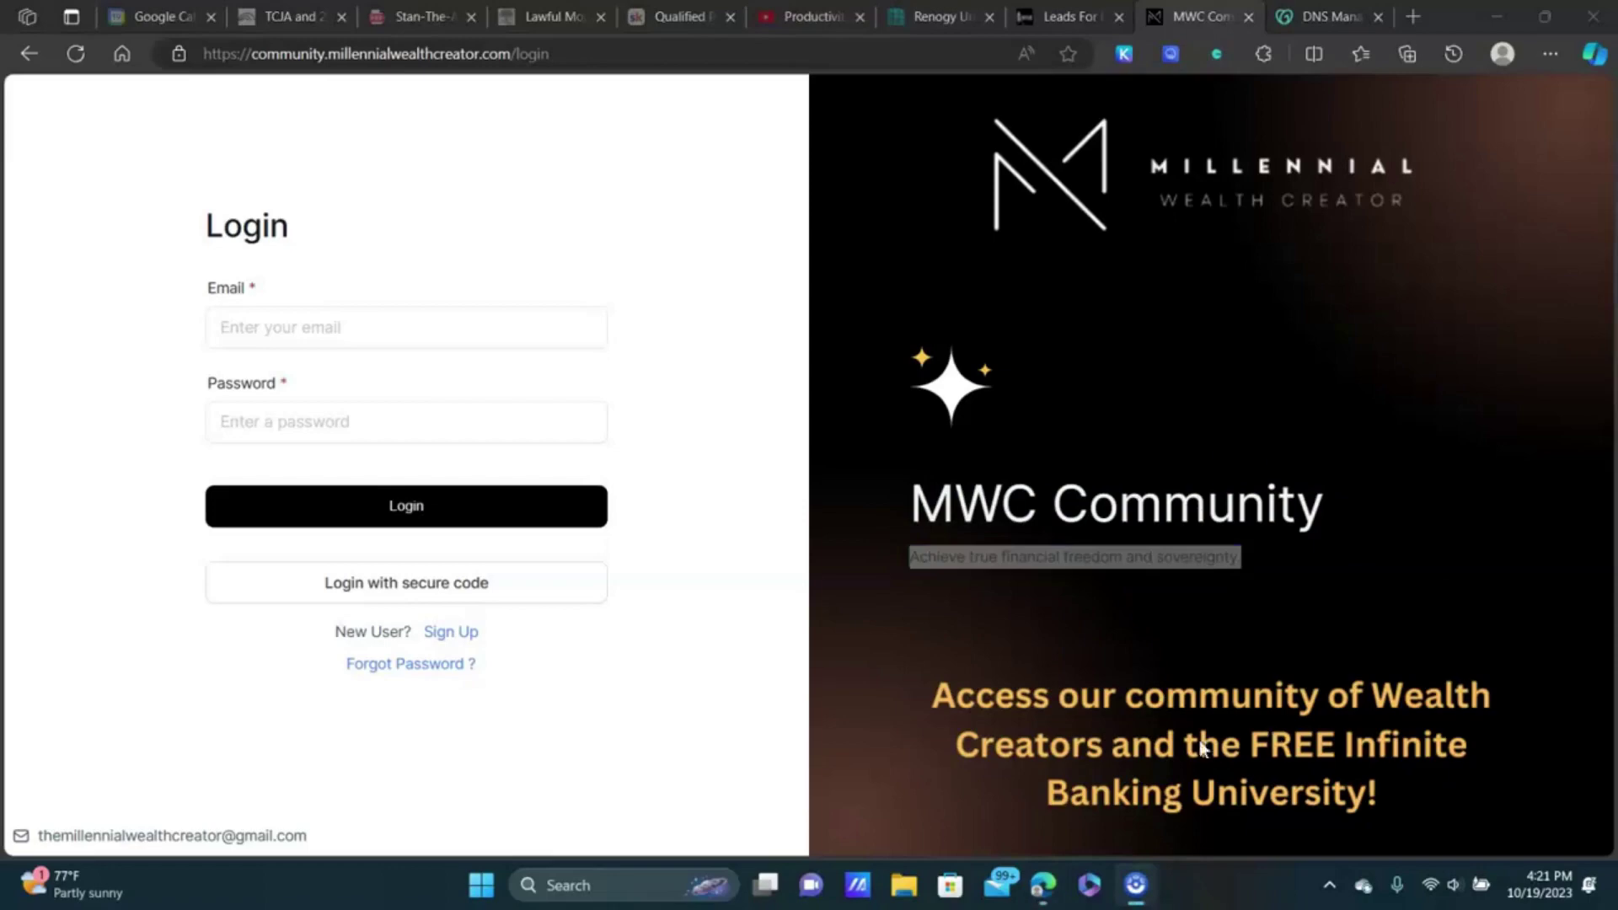
pyautogui.click(1050, 703)
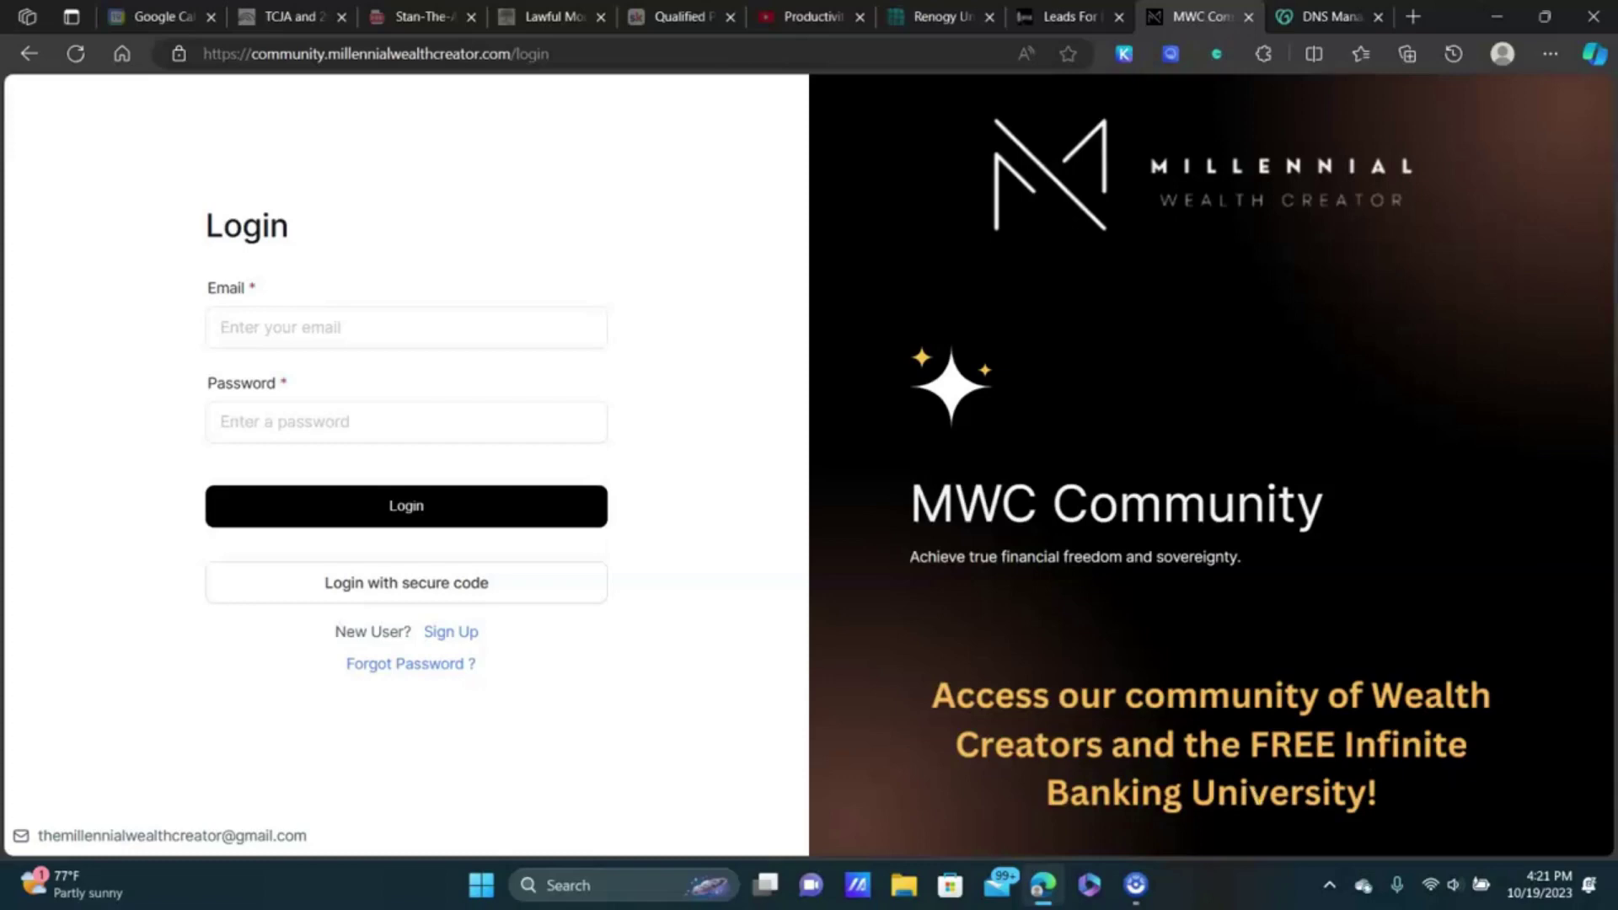
# Step: Close the community login tab and open the Community Groups list under Memberships
pyautogui.click(1249, 17)
pyautogui.scroll(2, 1053, 295)
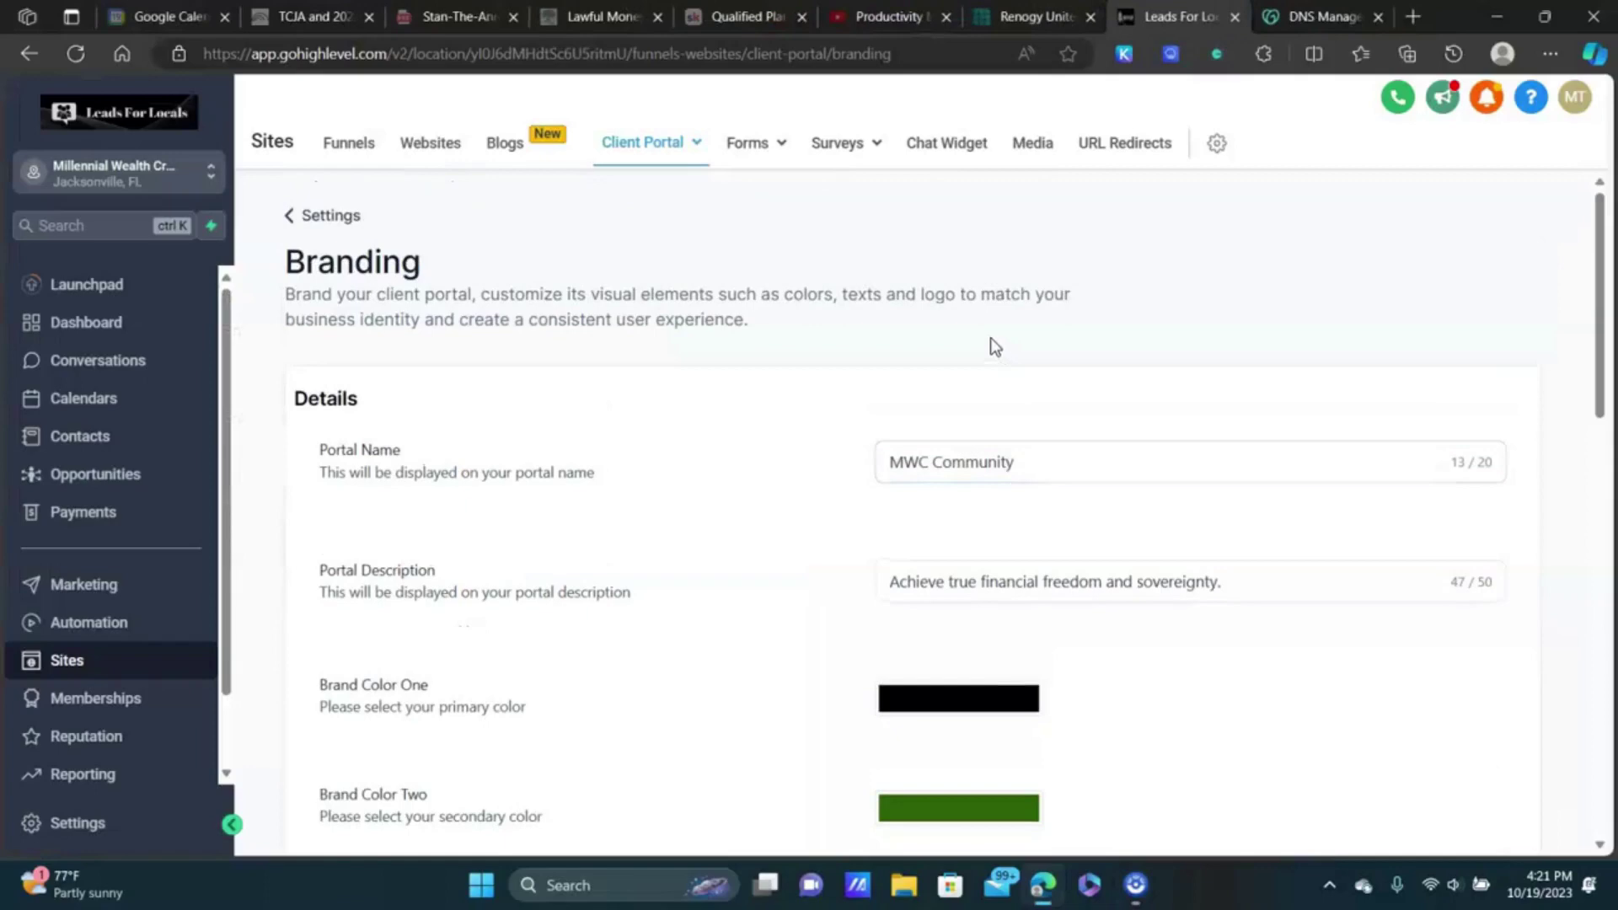
pyautogui.scroll(-2, 433, 444)
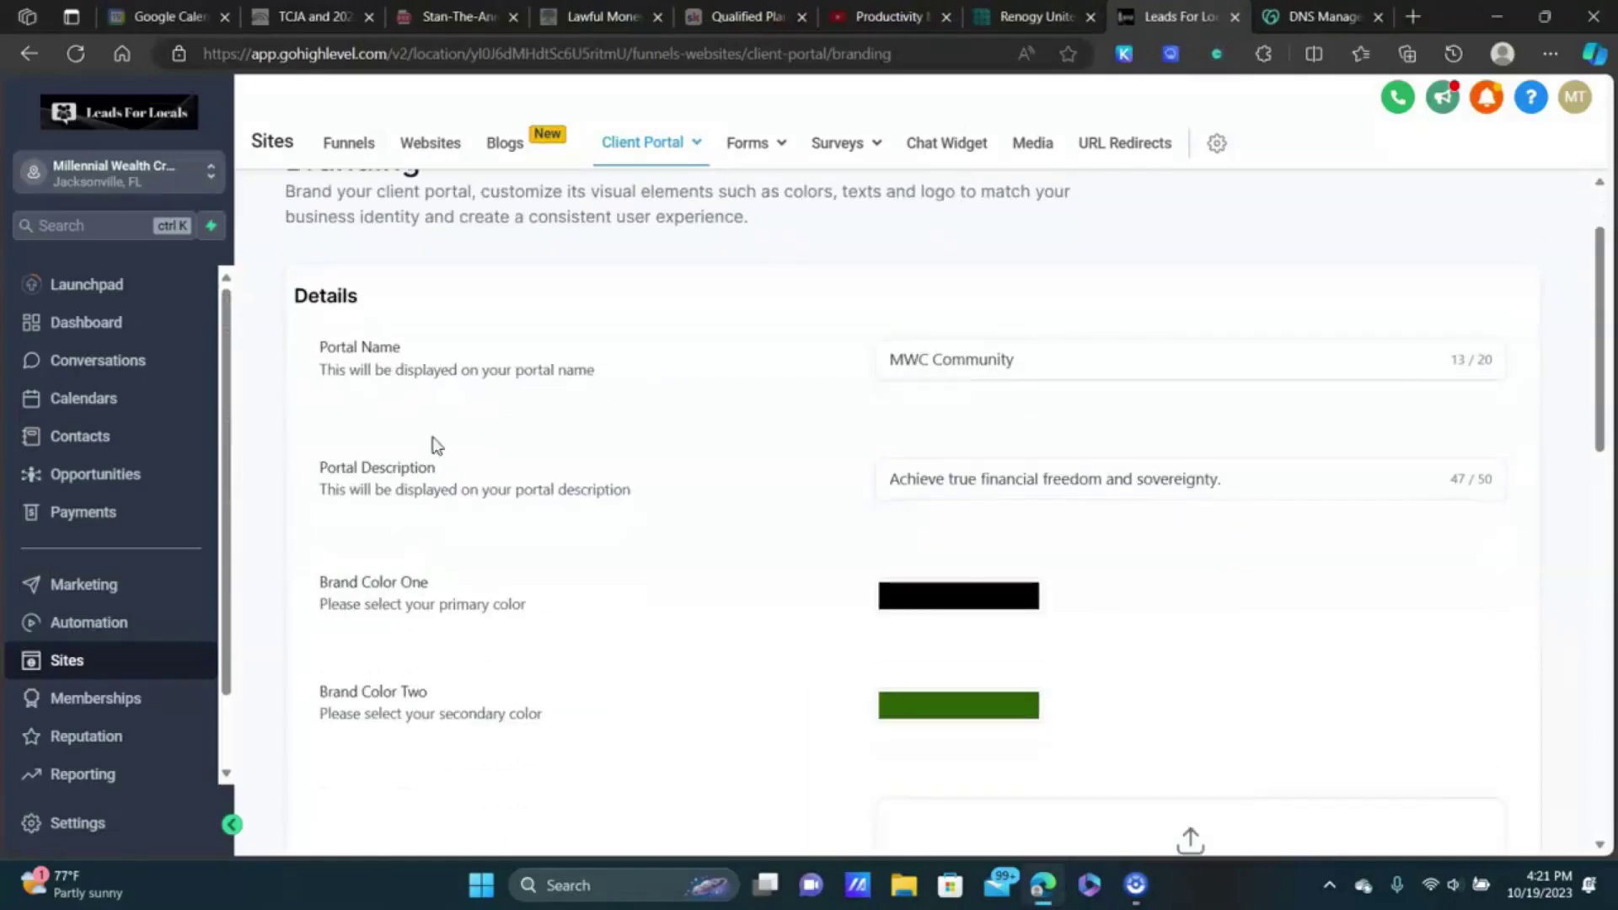
pyautogui.click(110, 701)
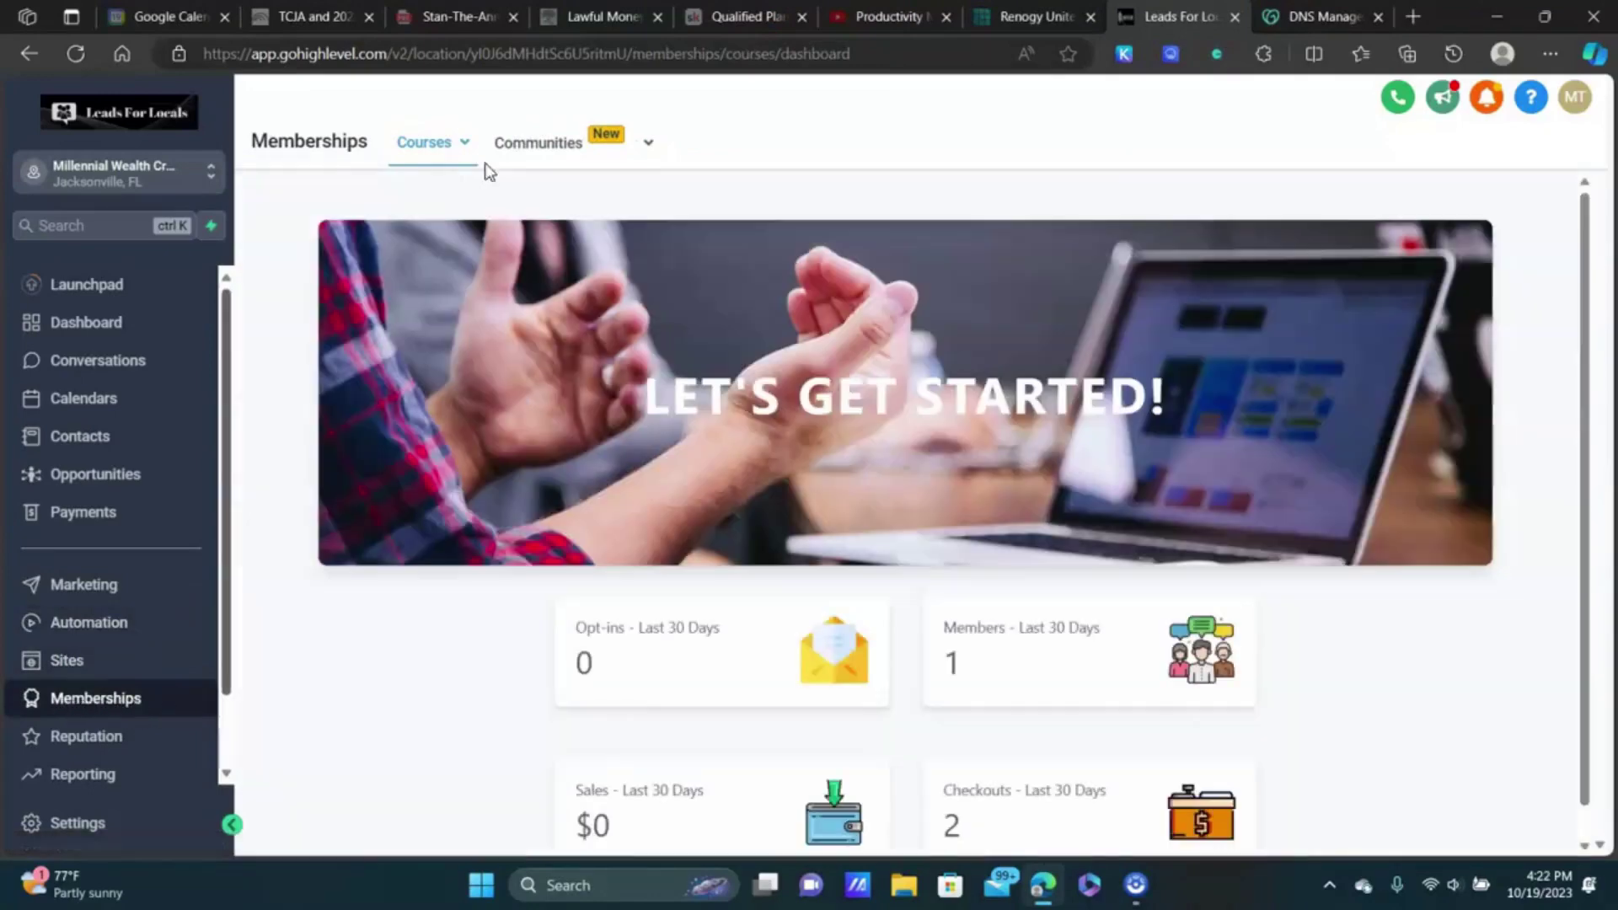
pyautogui.moveTo(556, 155)
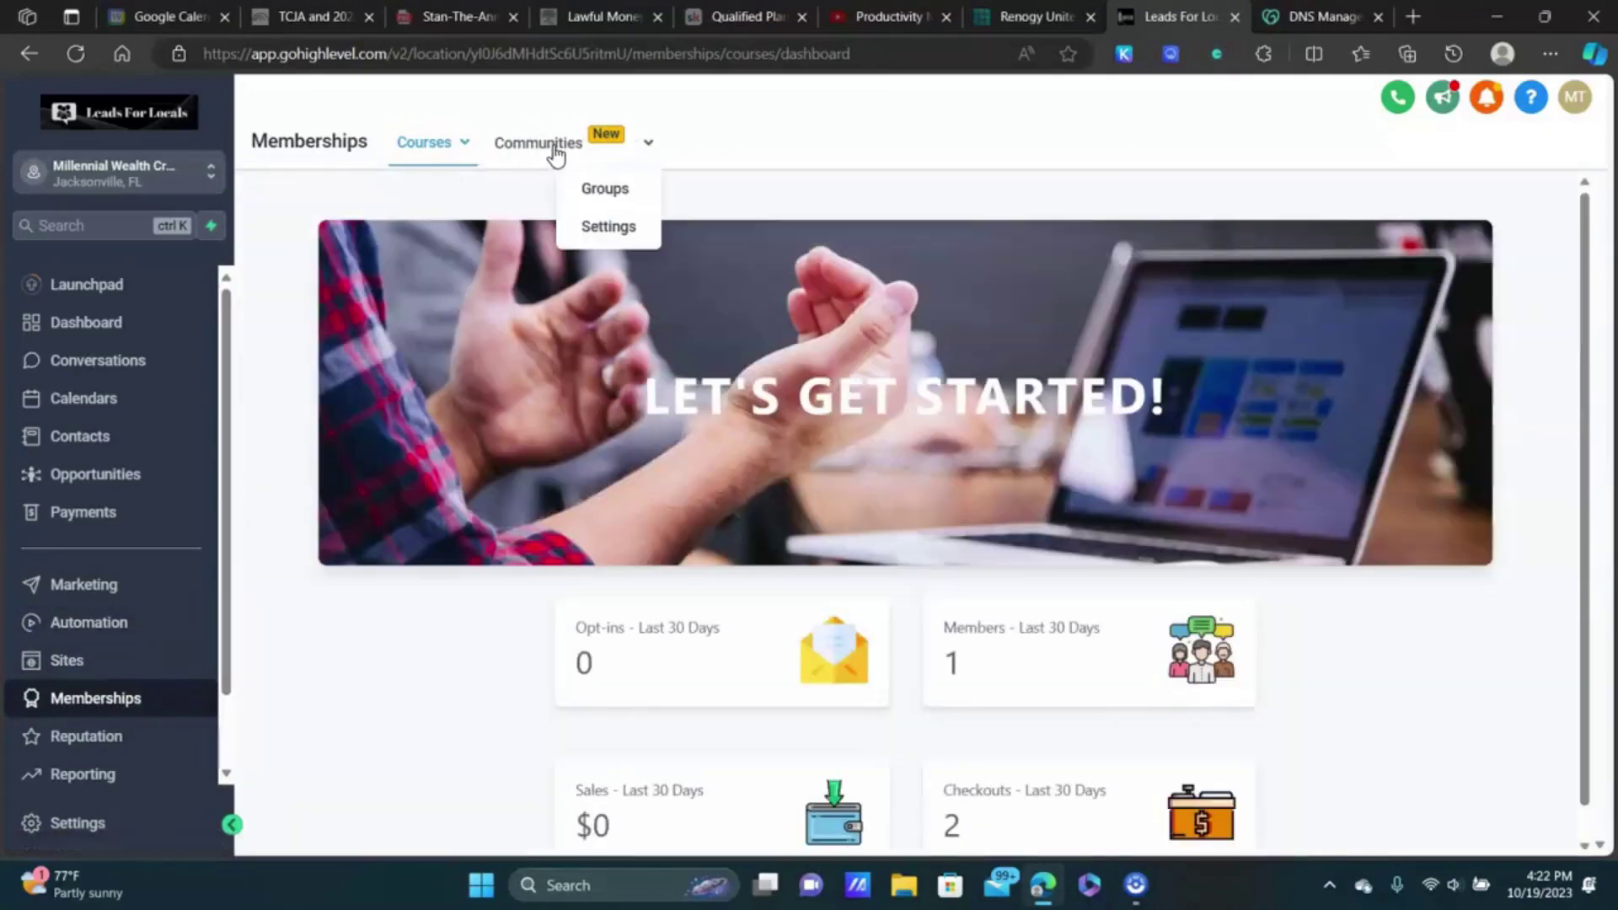
pyautogui.click(603, 190)
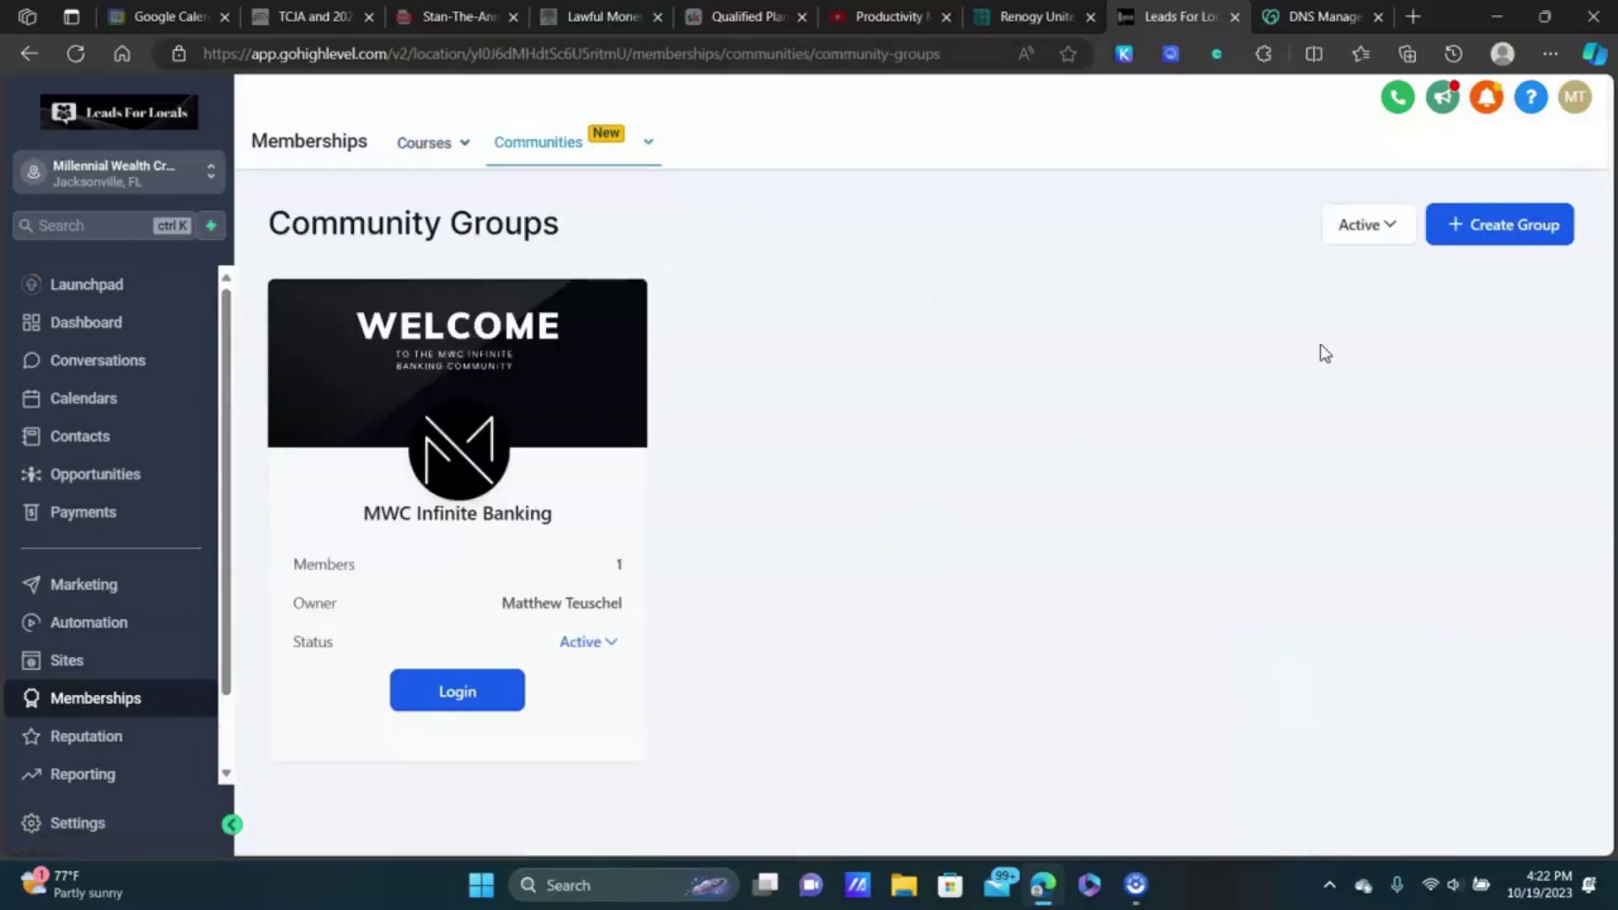
# Step: Start a new community group and examine its name, URL slug, description, brand color, favicon, cover image and logo fields
pyautogui.click(1505, 224)
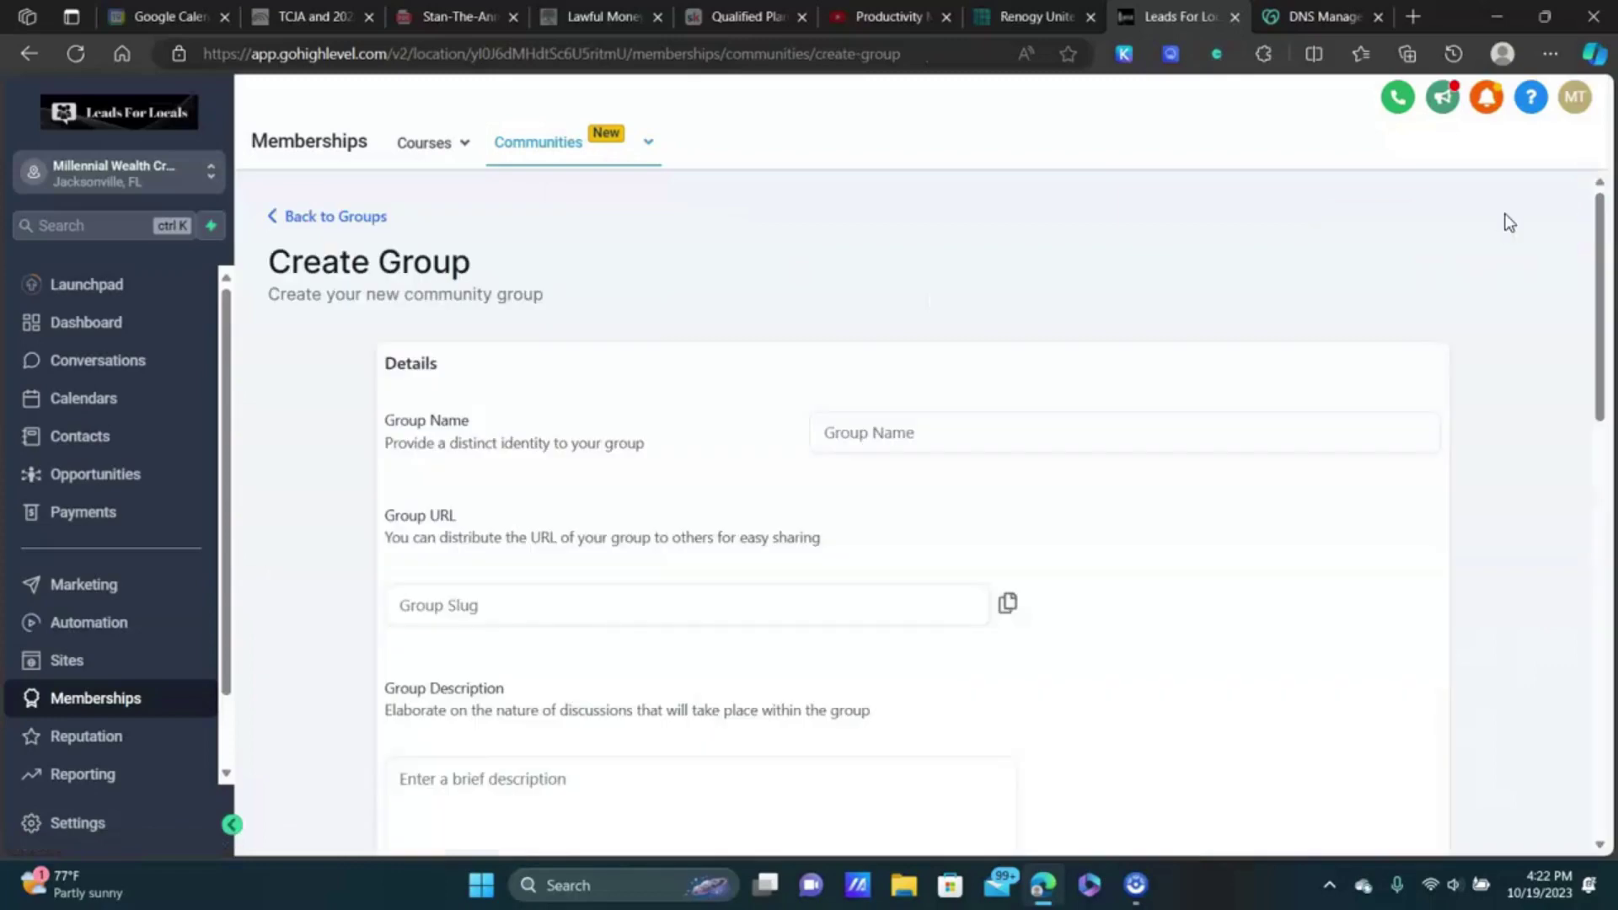
pyautogui.click(927, 417)
pyautogui.scroll(-2, 505, 379)
pyautogui.click(492, 410)
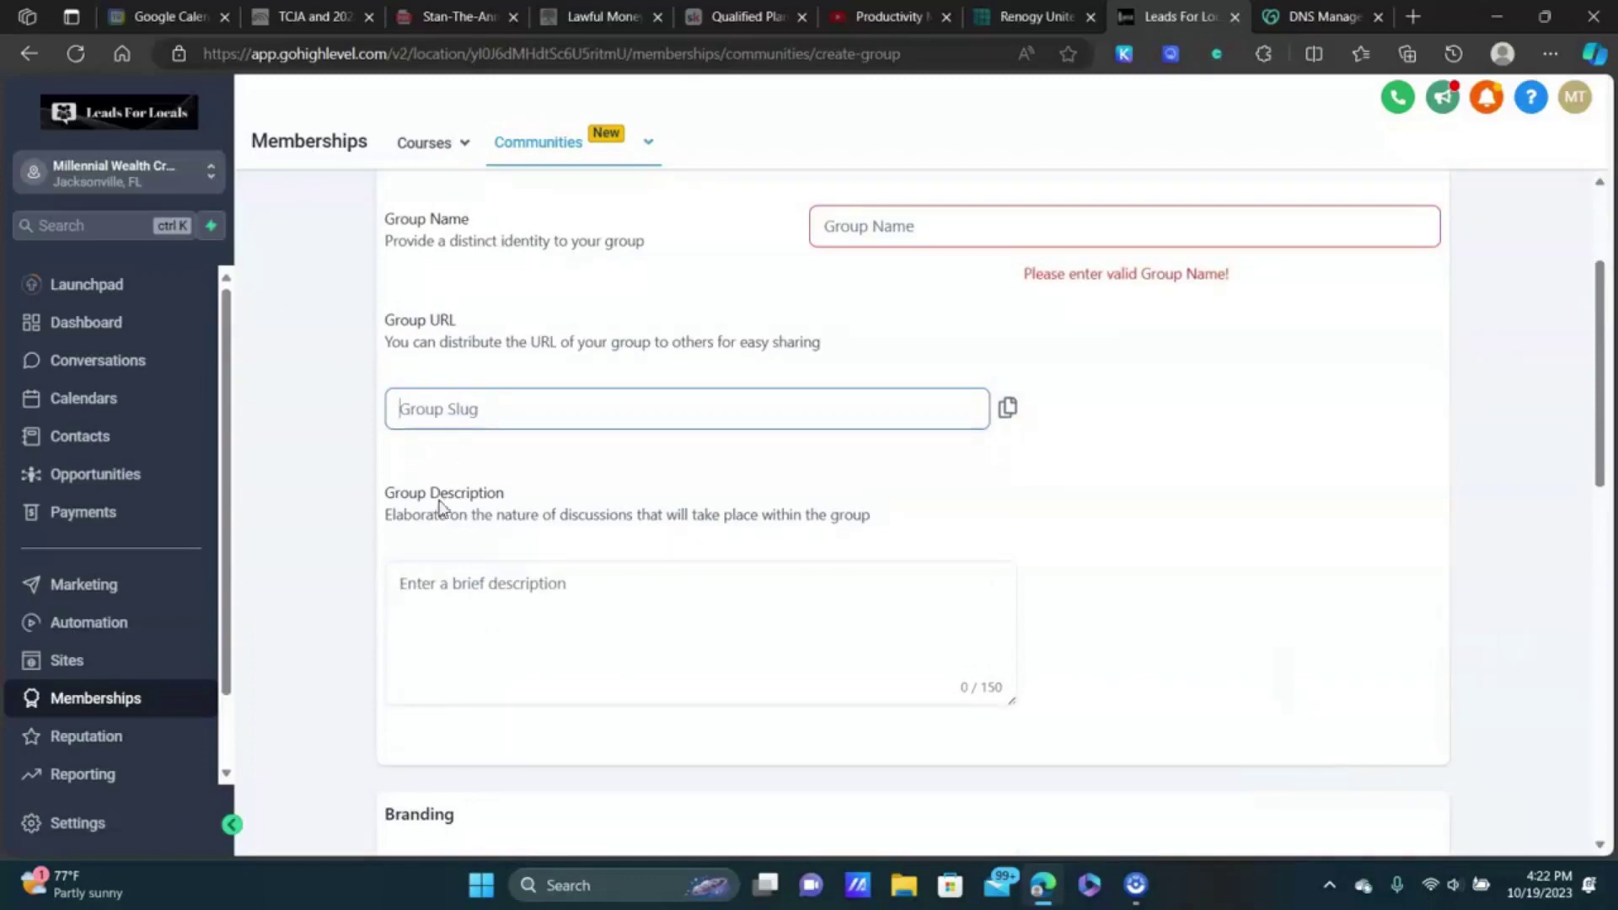
pyautogui.scroll(-1, 447, 489)
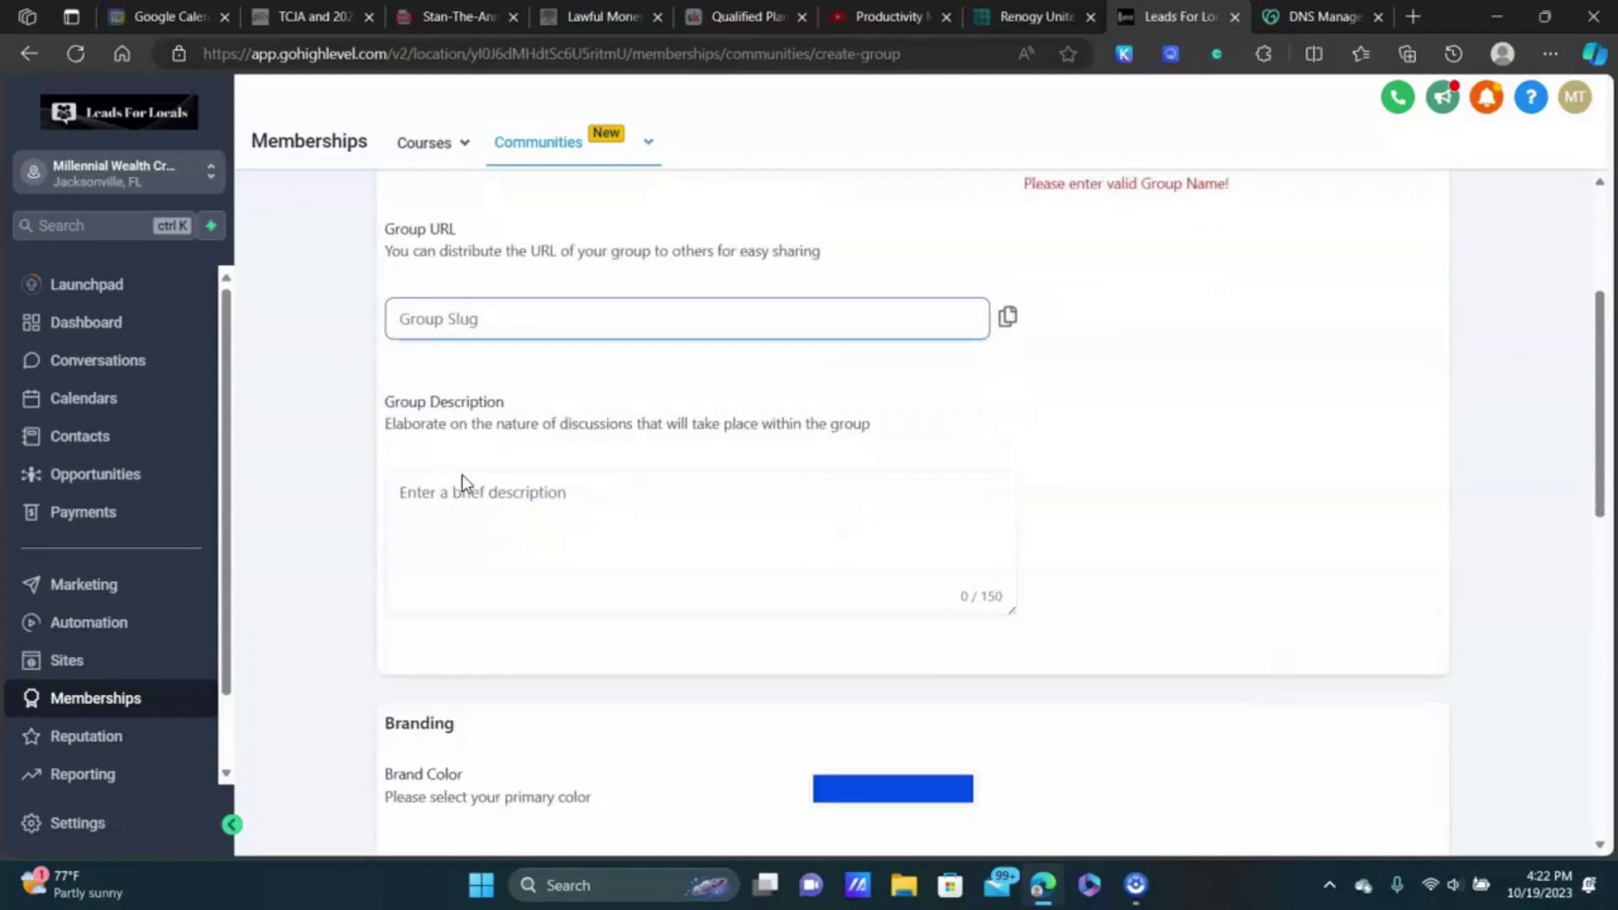
pyautogui.click(531, 493)
pyautogui.scroll(-5, 655, 465)
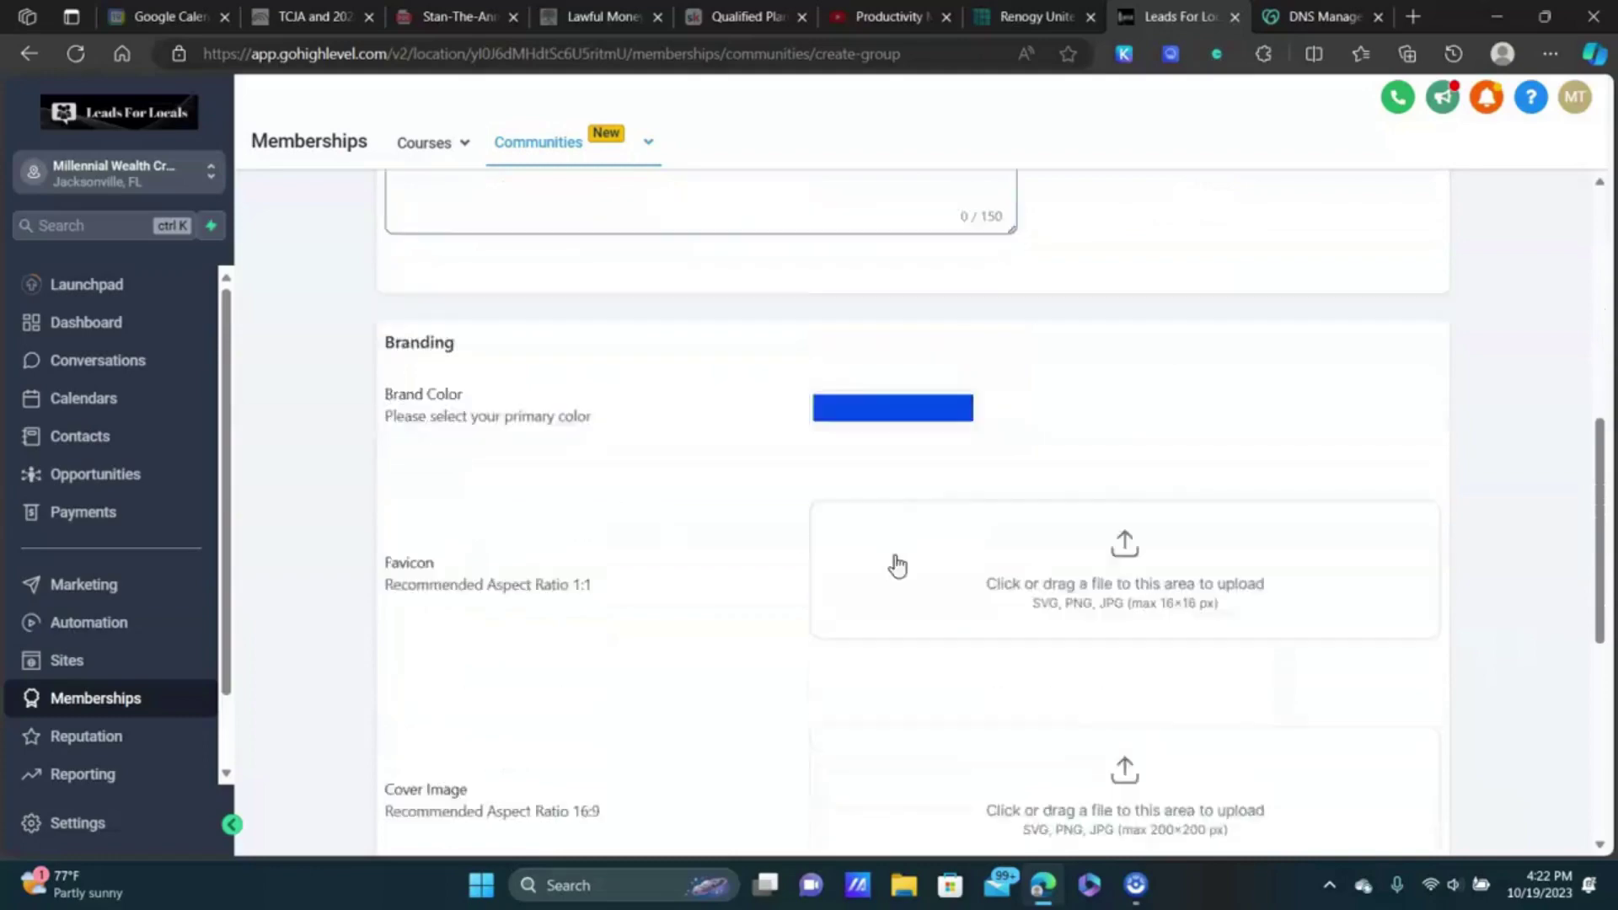
pyautogui.scroll(-4, 931, 385)
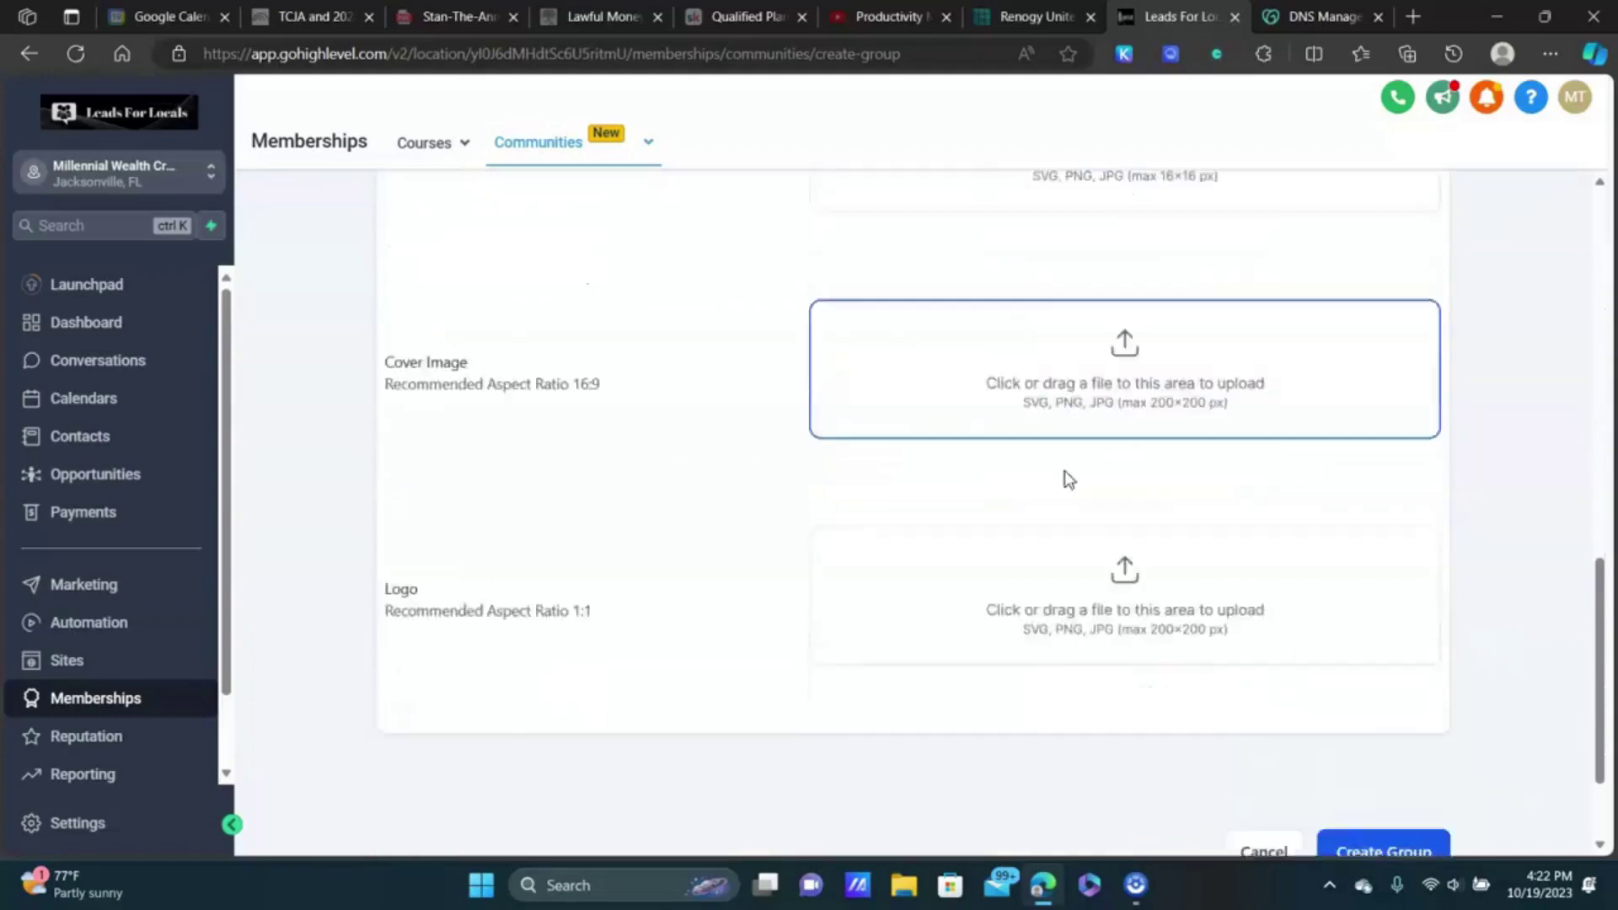
# Step: Review the branding uploads, name, slug and description fields of the new group form, and return to the Community Groups list
pyautogui.scroll(4, 861, 622)
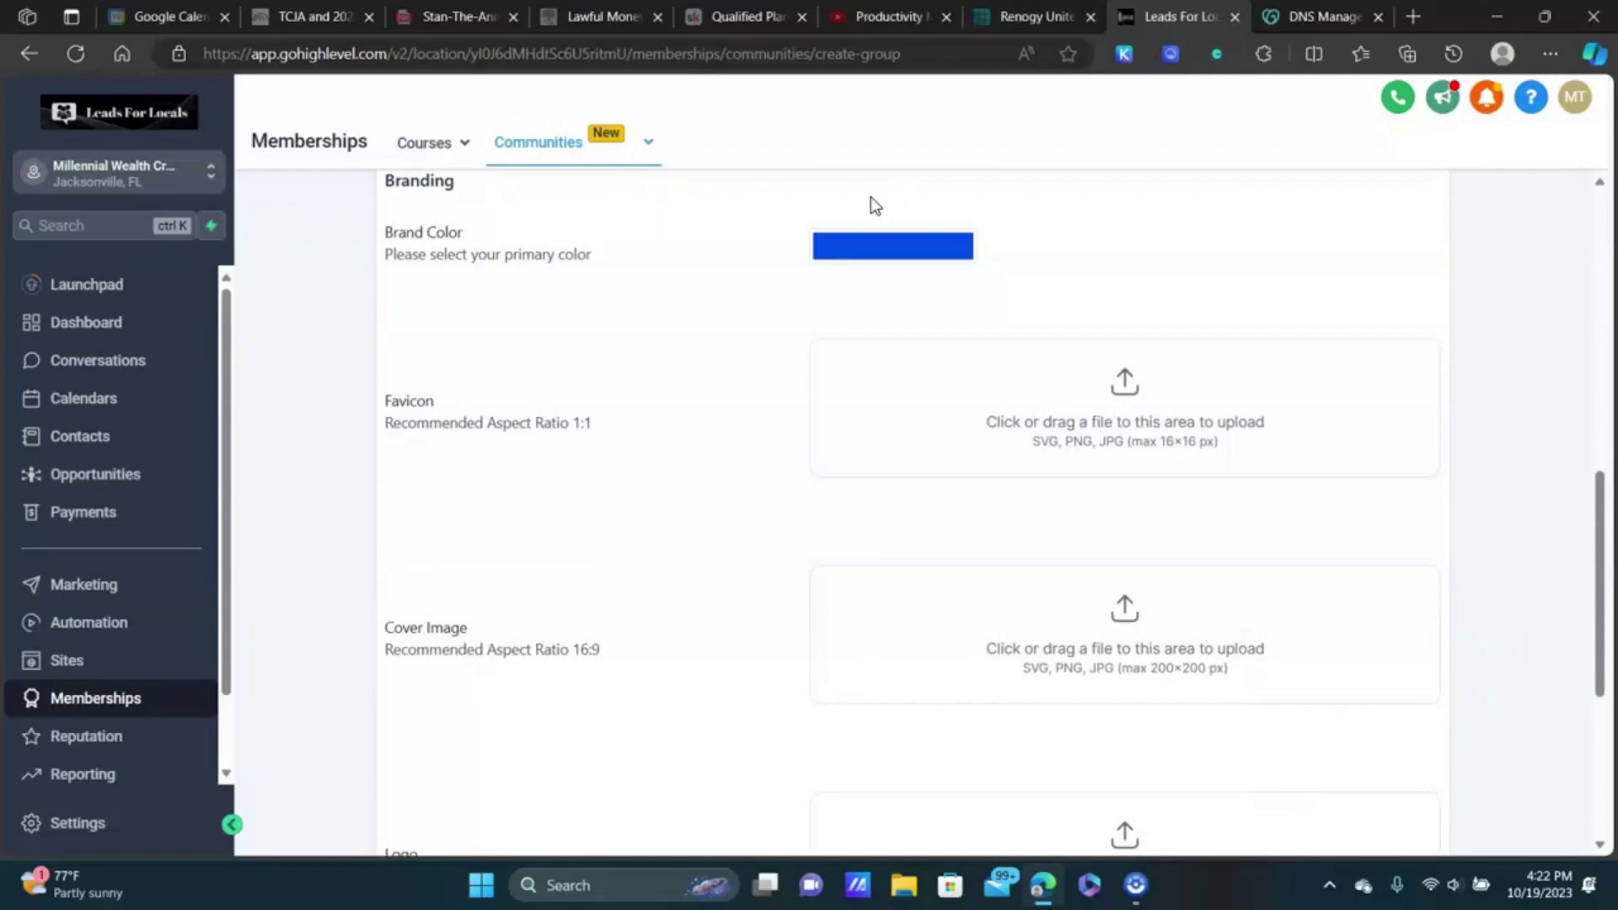
pyautogui.scroll(10, 950, 362)
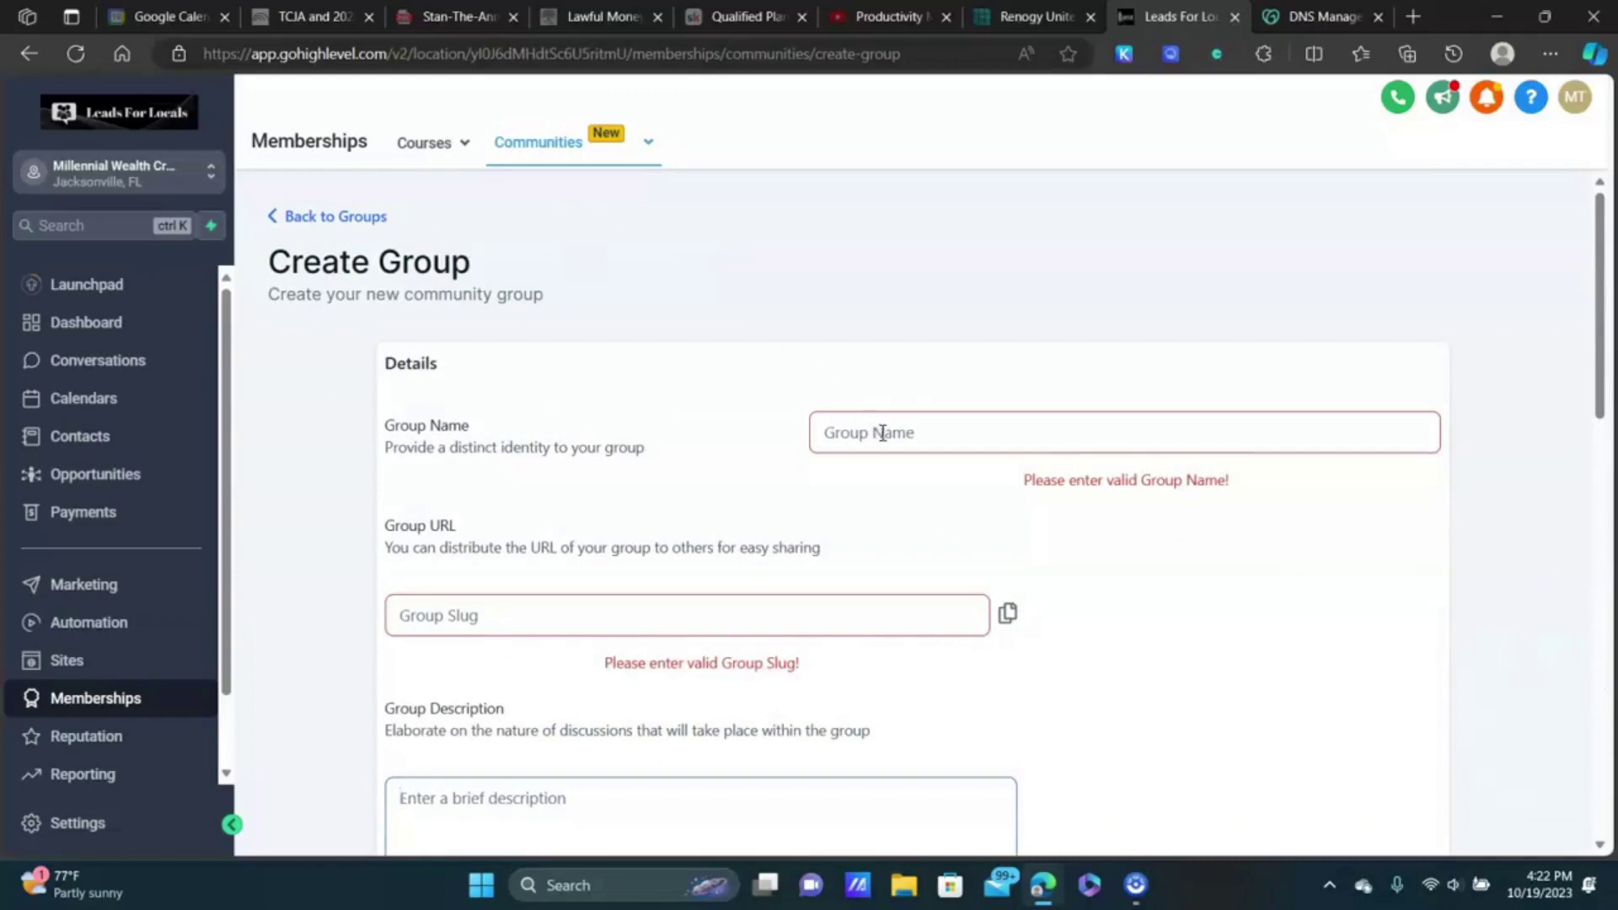
pyautogui.scroll(-5, 964, 321)
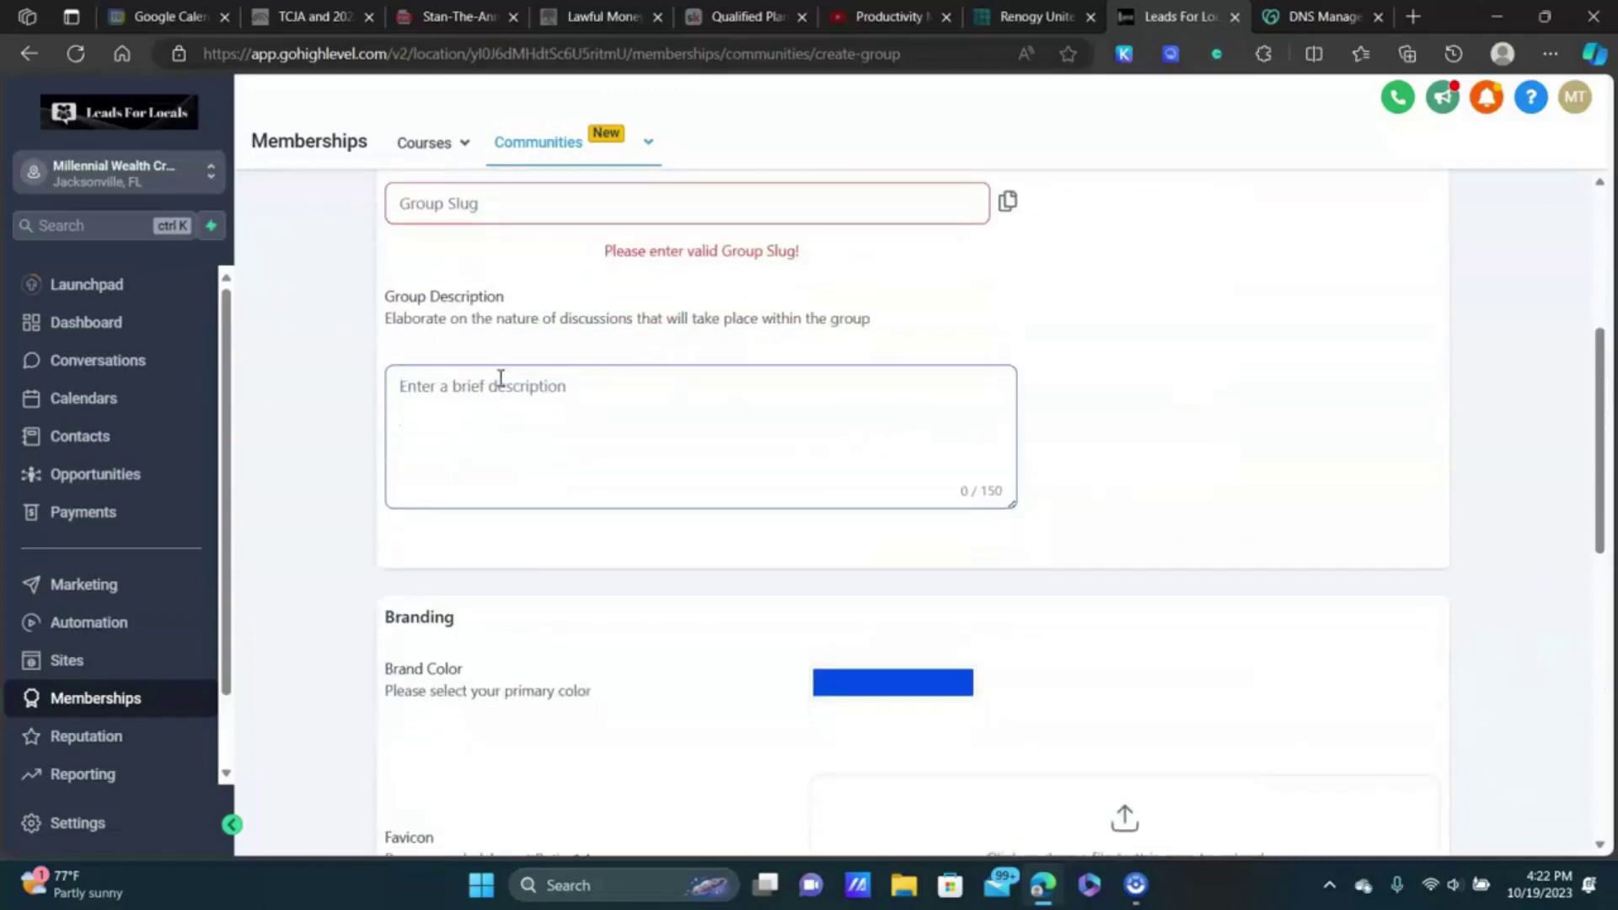
pyautogui.scroll(5, 927, 404)
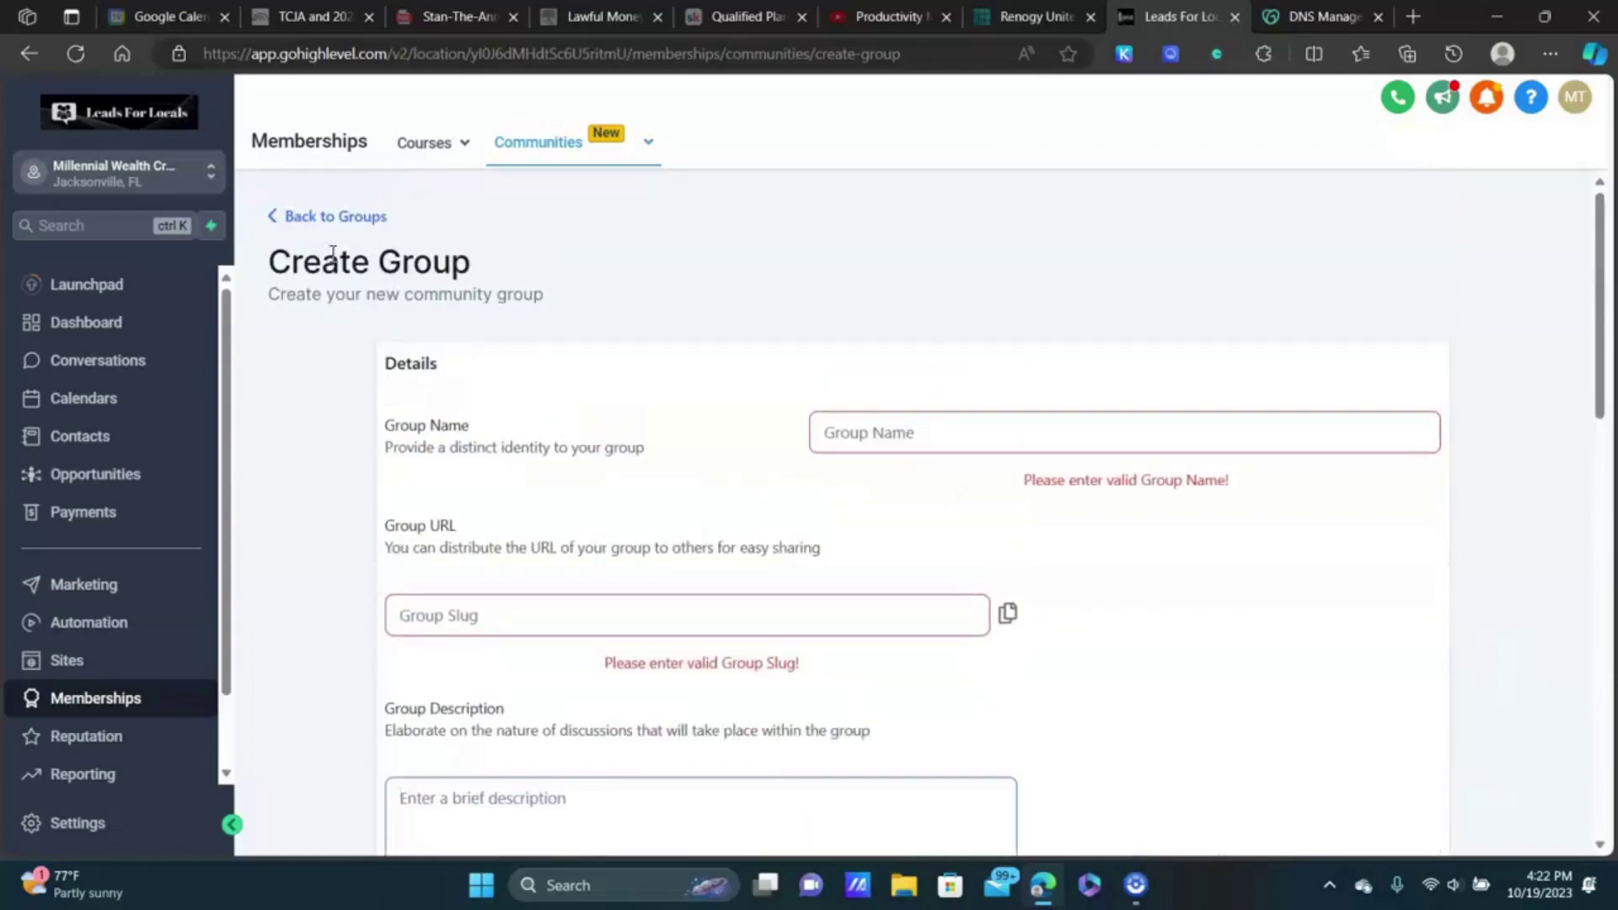
pyautogui.click(336, 218)
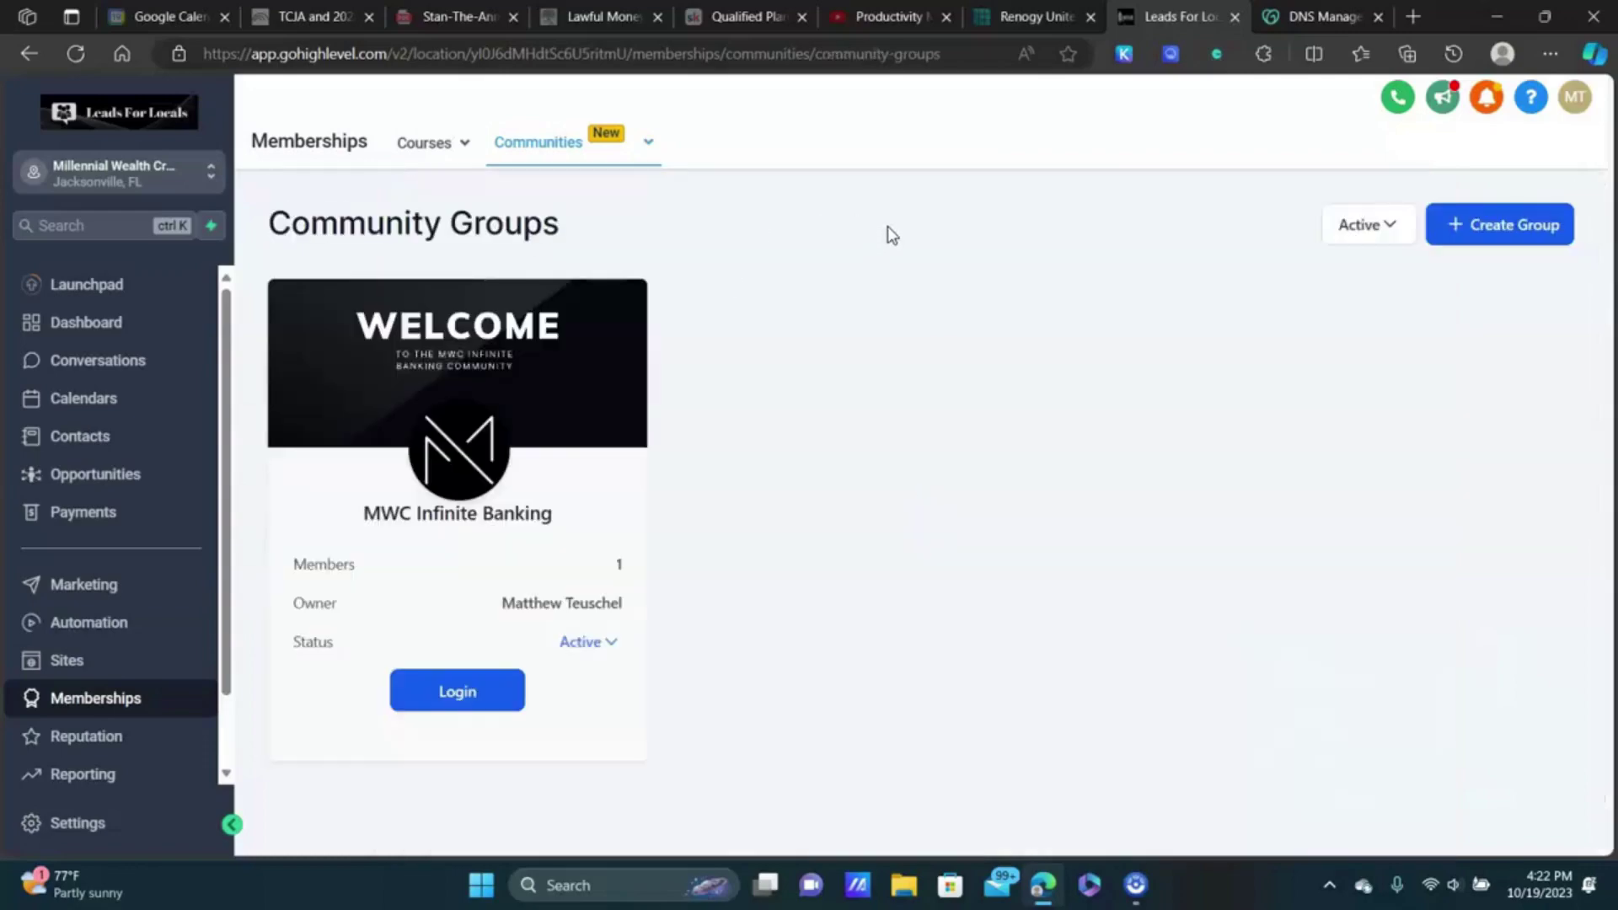
# Step: View the communities' Domain Setup settings and return to the Community Groups list
pyautogui.moveTo(603, 159)
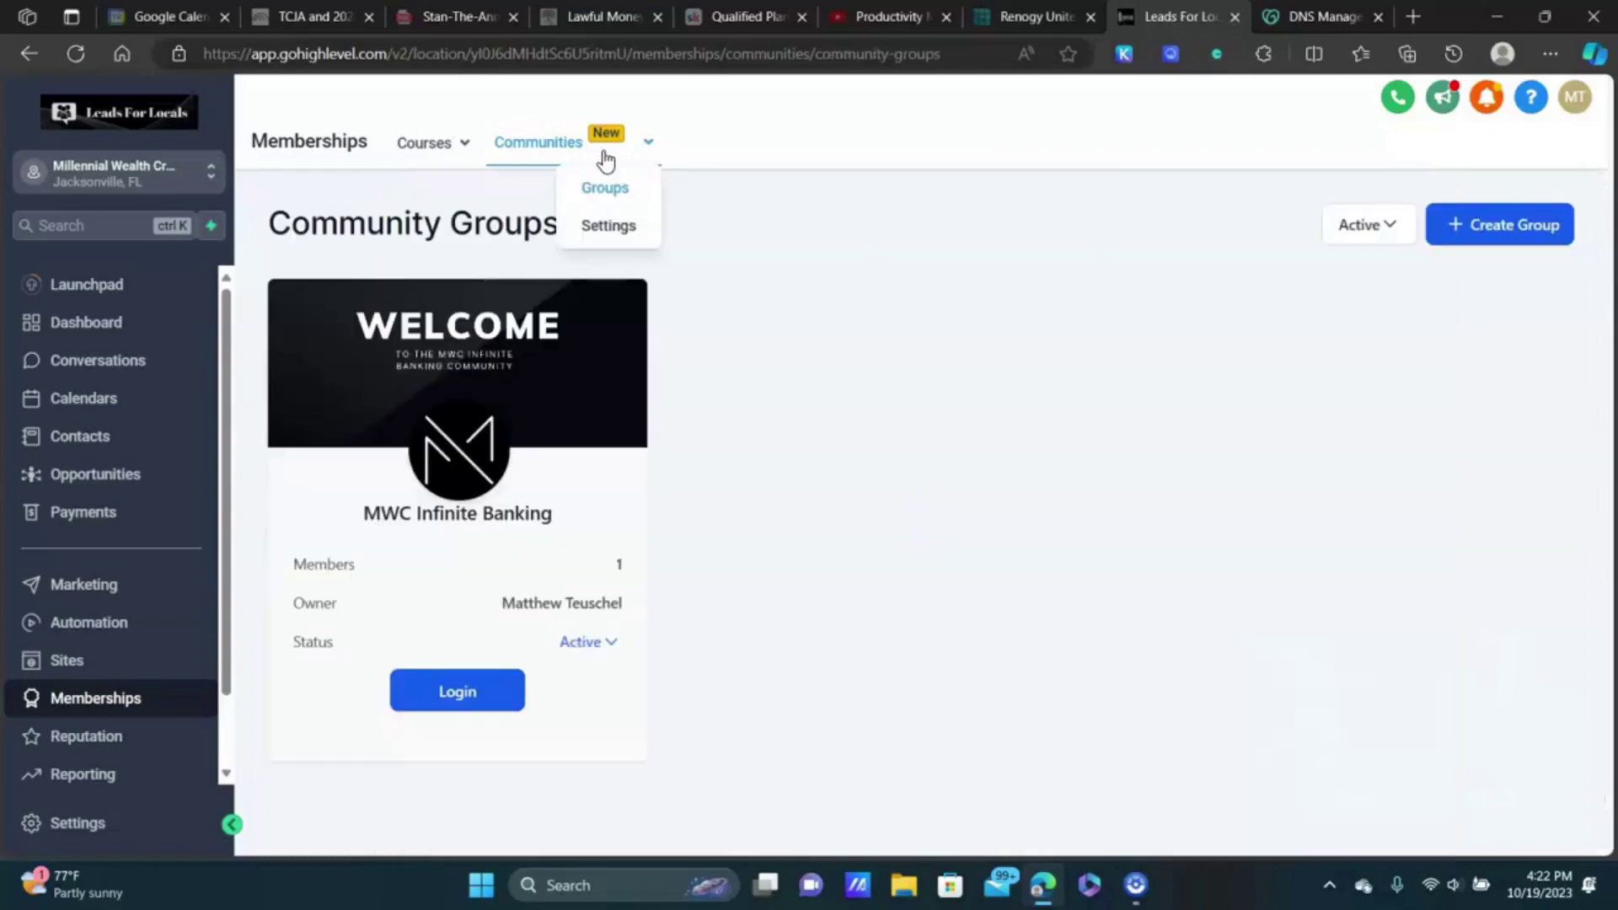
pyautogui.click(623, 242)
pyautogui.moveTo(546, 150)
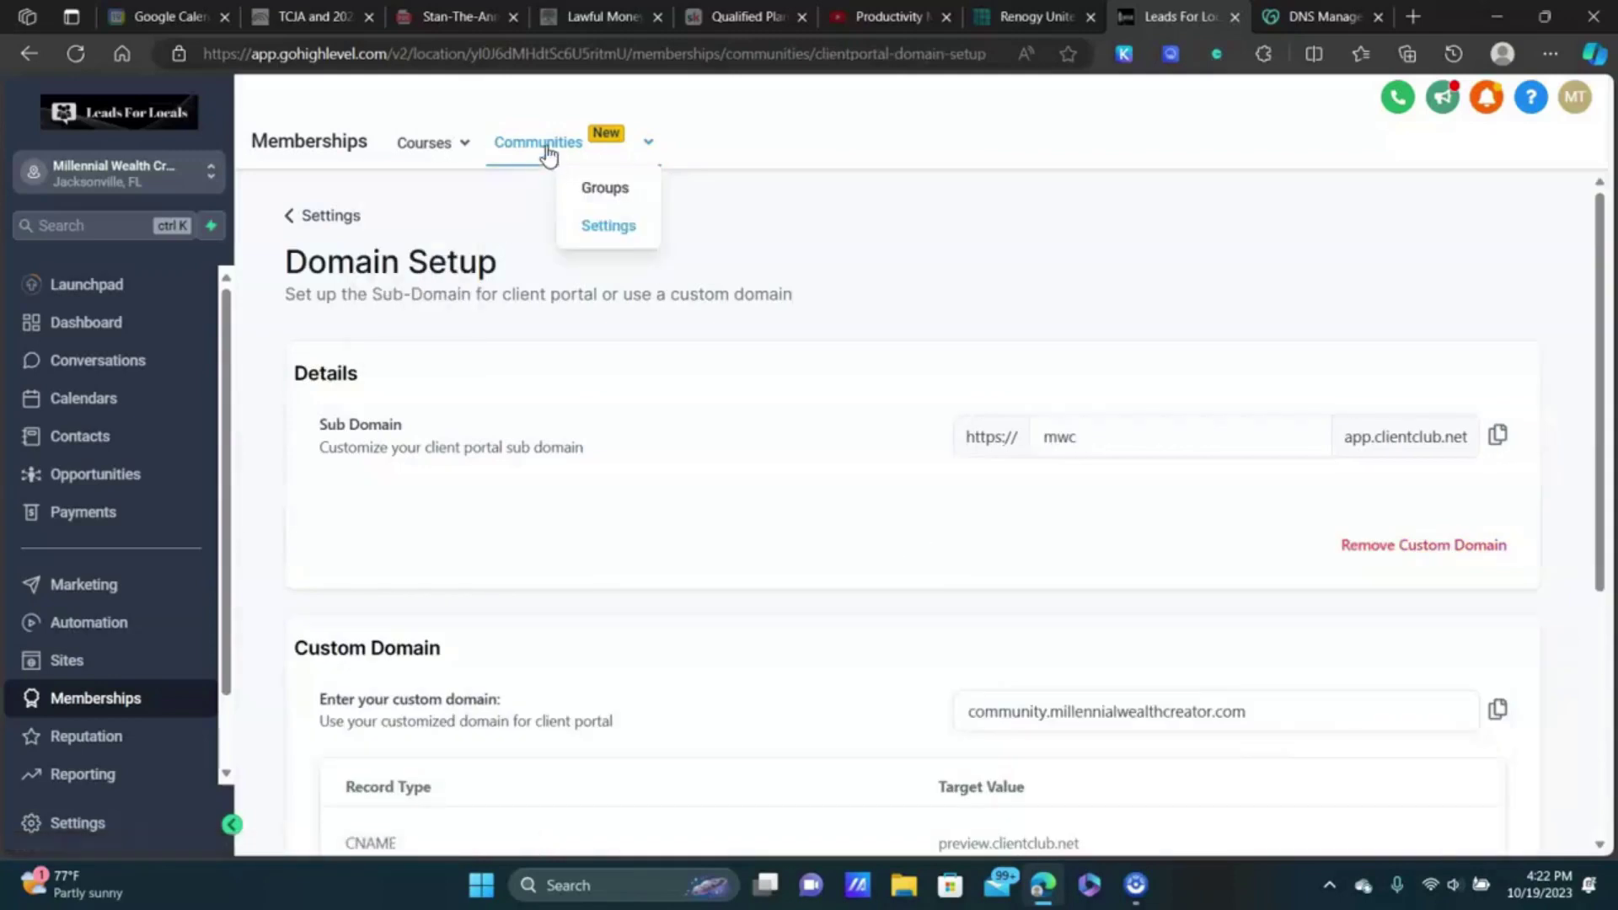
pyautogui.click(606, 196)
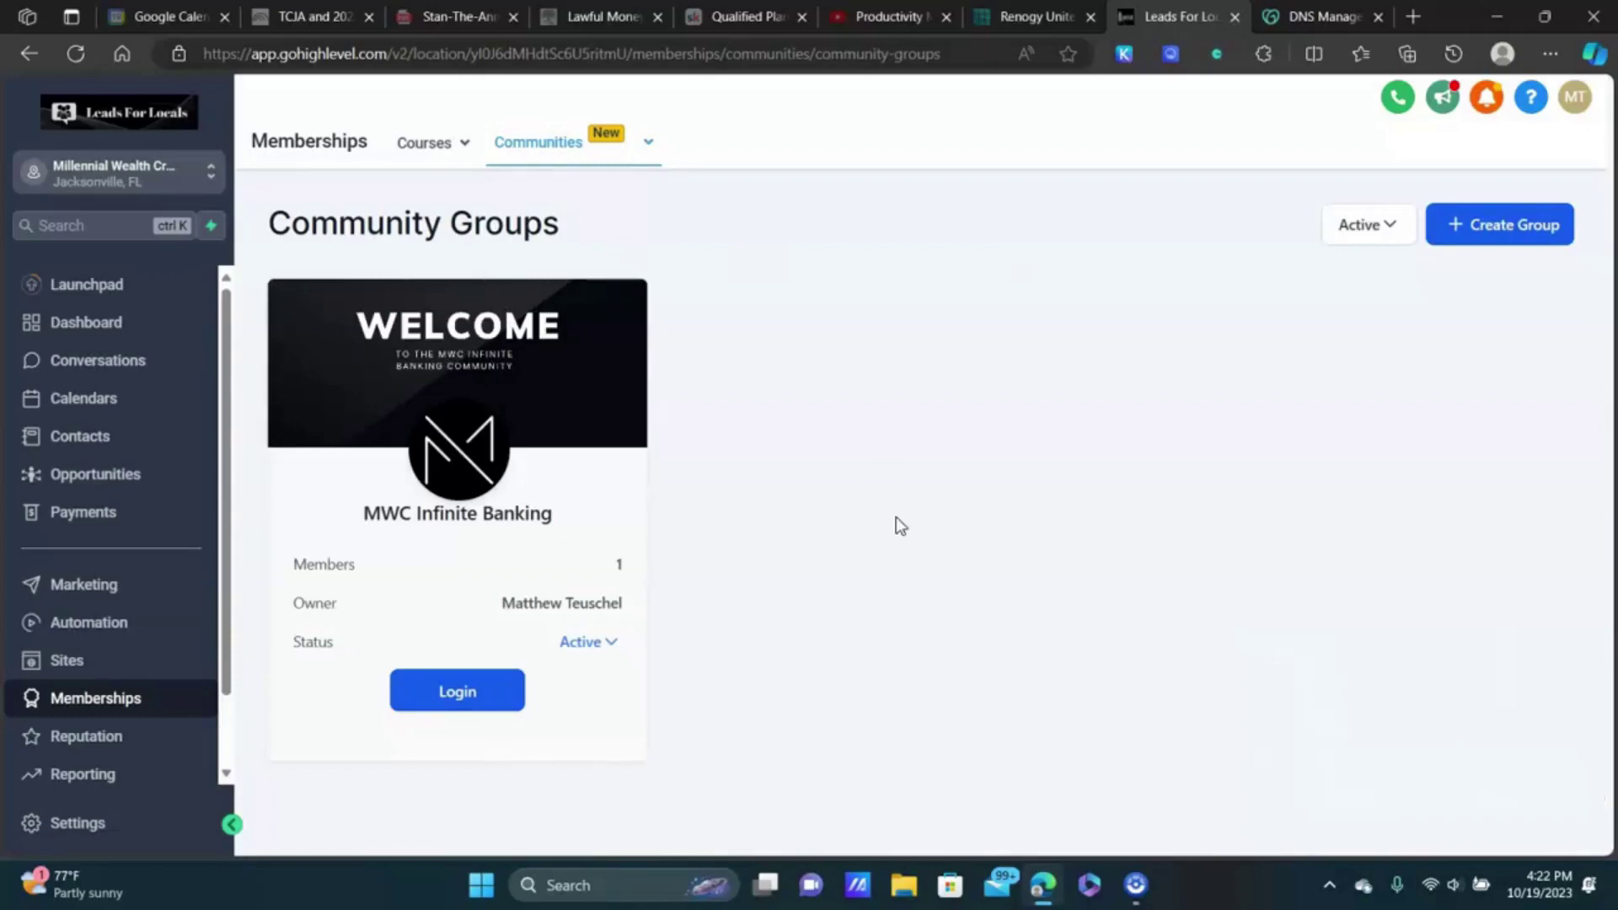
# Step: Log in to the MWC Infinite Banking community, review the Branding section of its group settings, and close the settings
pyautogui.click(469, 693)
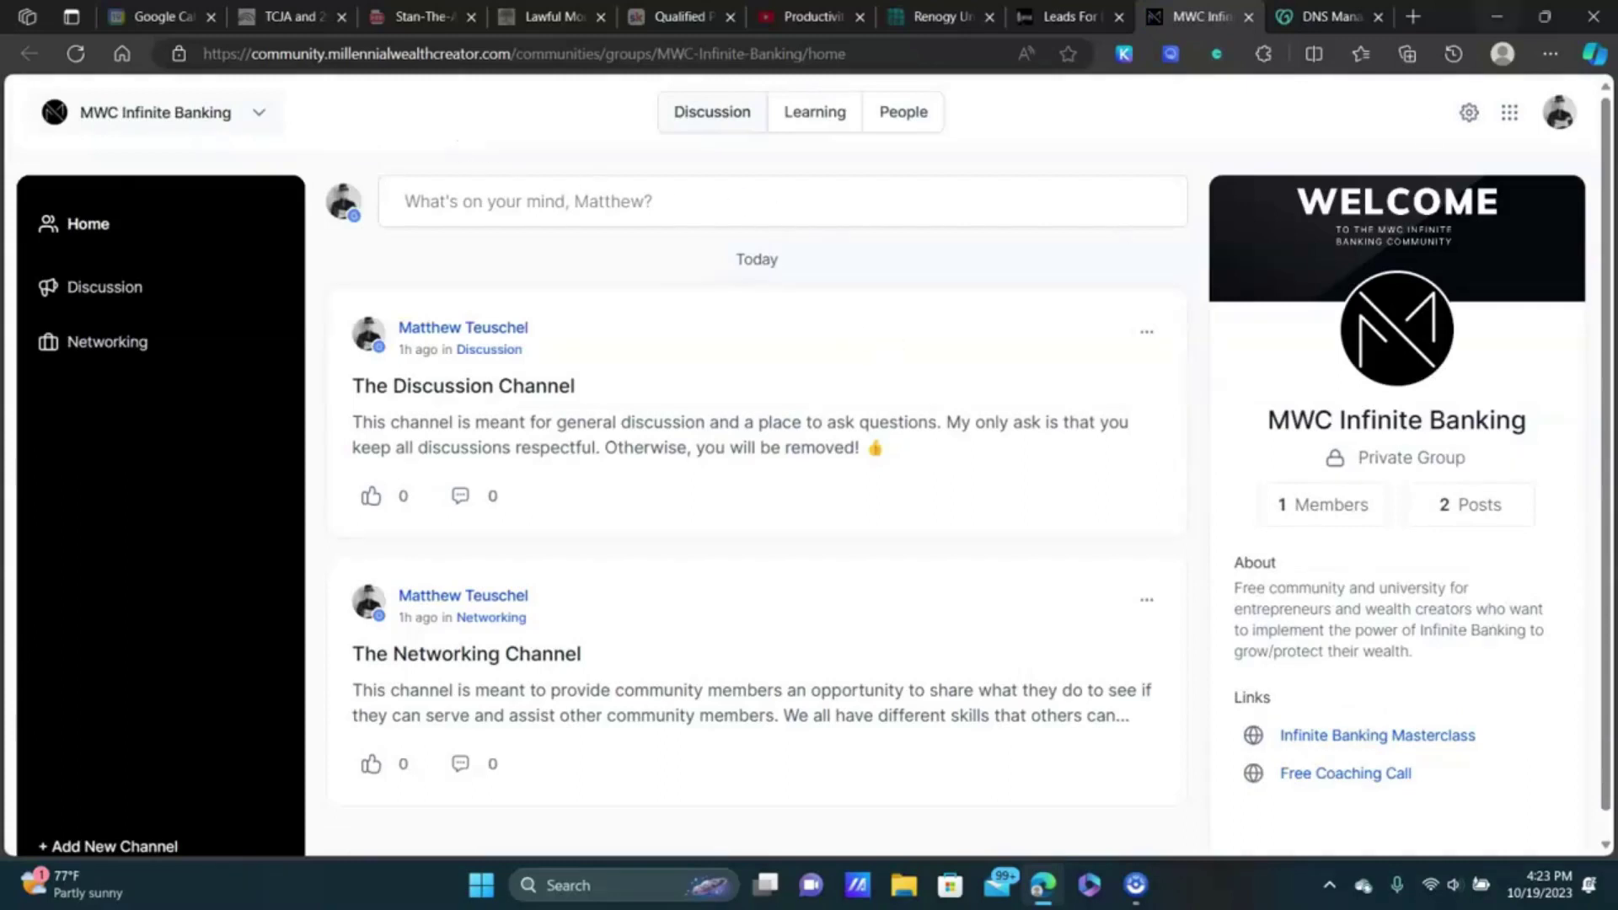
pyautogui.click(1466, 116)
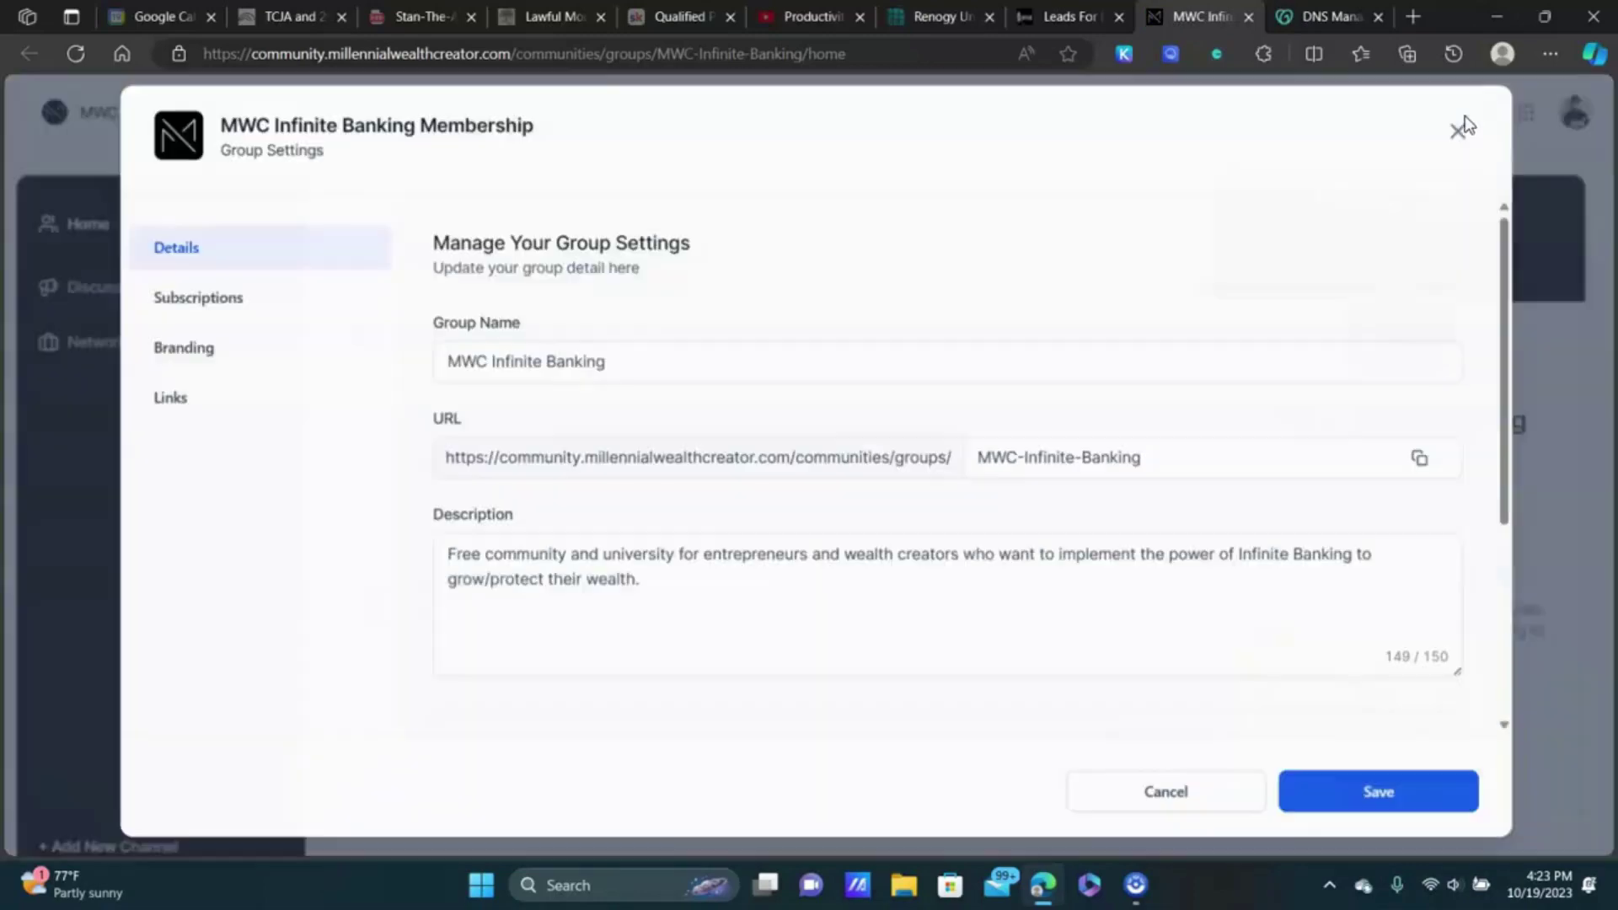
pyautogui.click(169, 351)
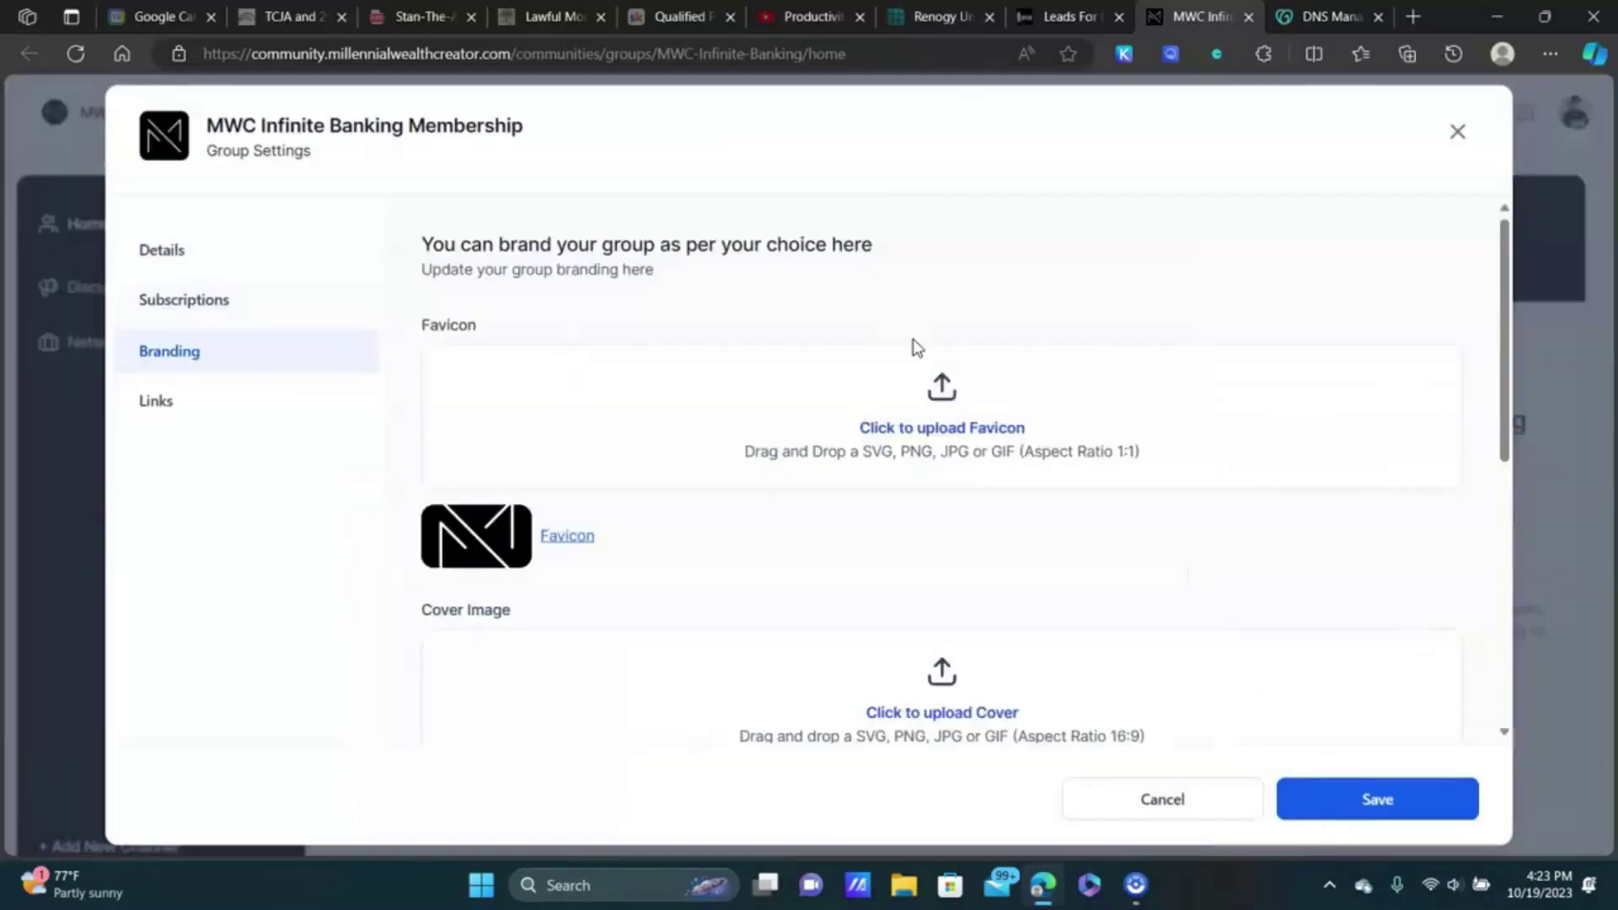
pyautogui.scroll(-6, 914, 346)
pyautogui.scroll(8, 726, 462)
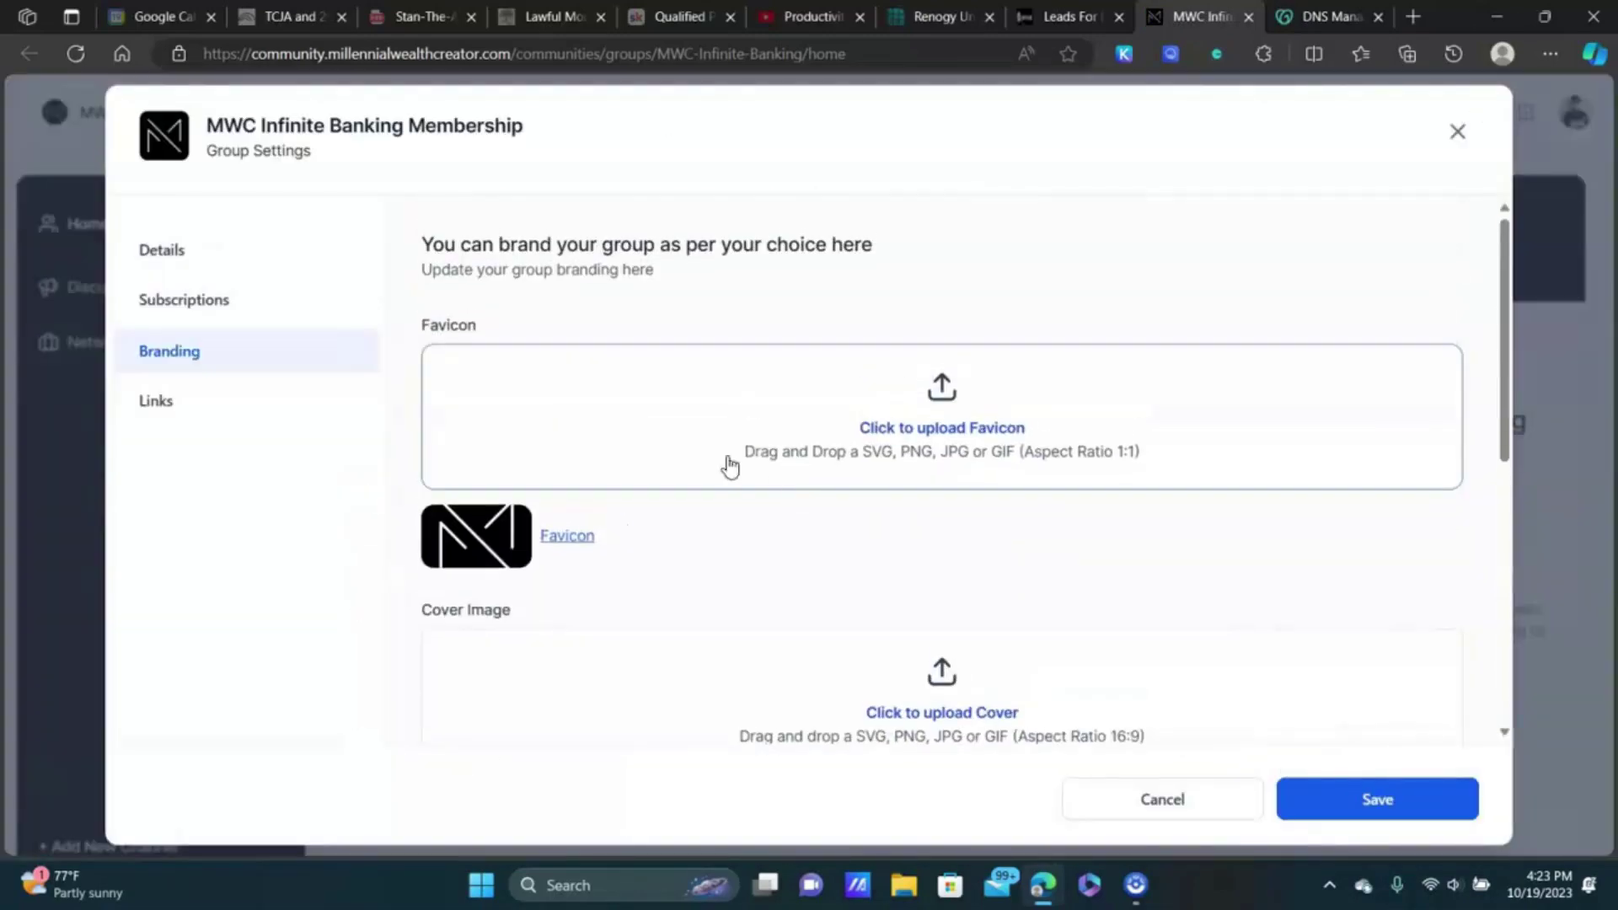
pyautogui.click(1457, 131)
# Step: Return to HighLevel, look over the client portal's sub-domain and custom domain settings, and go back to the Community Groups list
pyautogui.click(1069, 16)
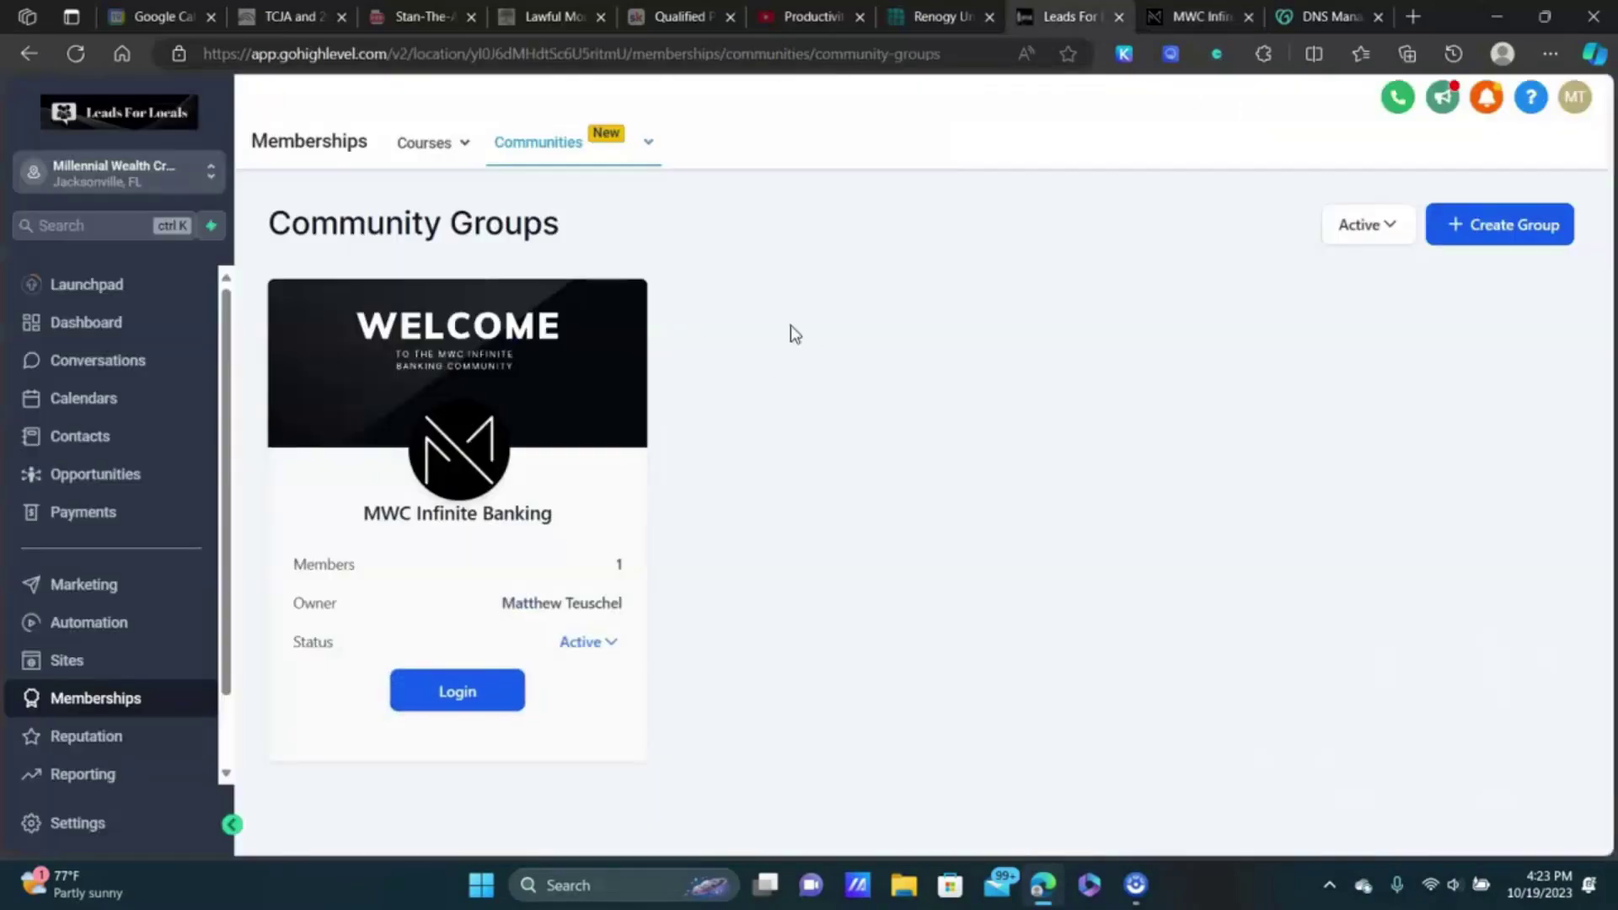
pyautogui.moveTo(619, 161)
pyautogui.moveTo(588, 143)
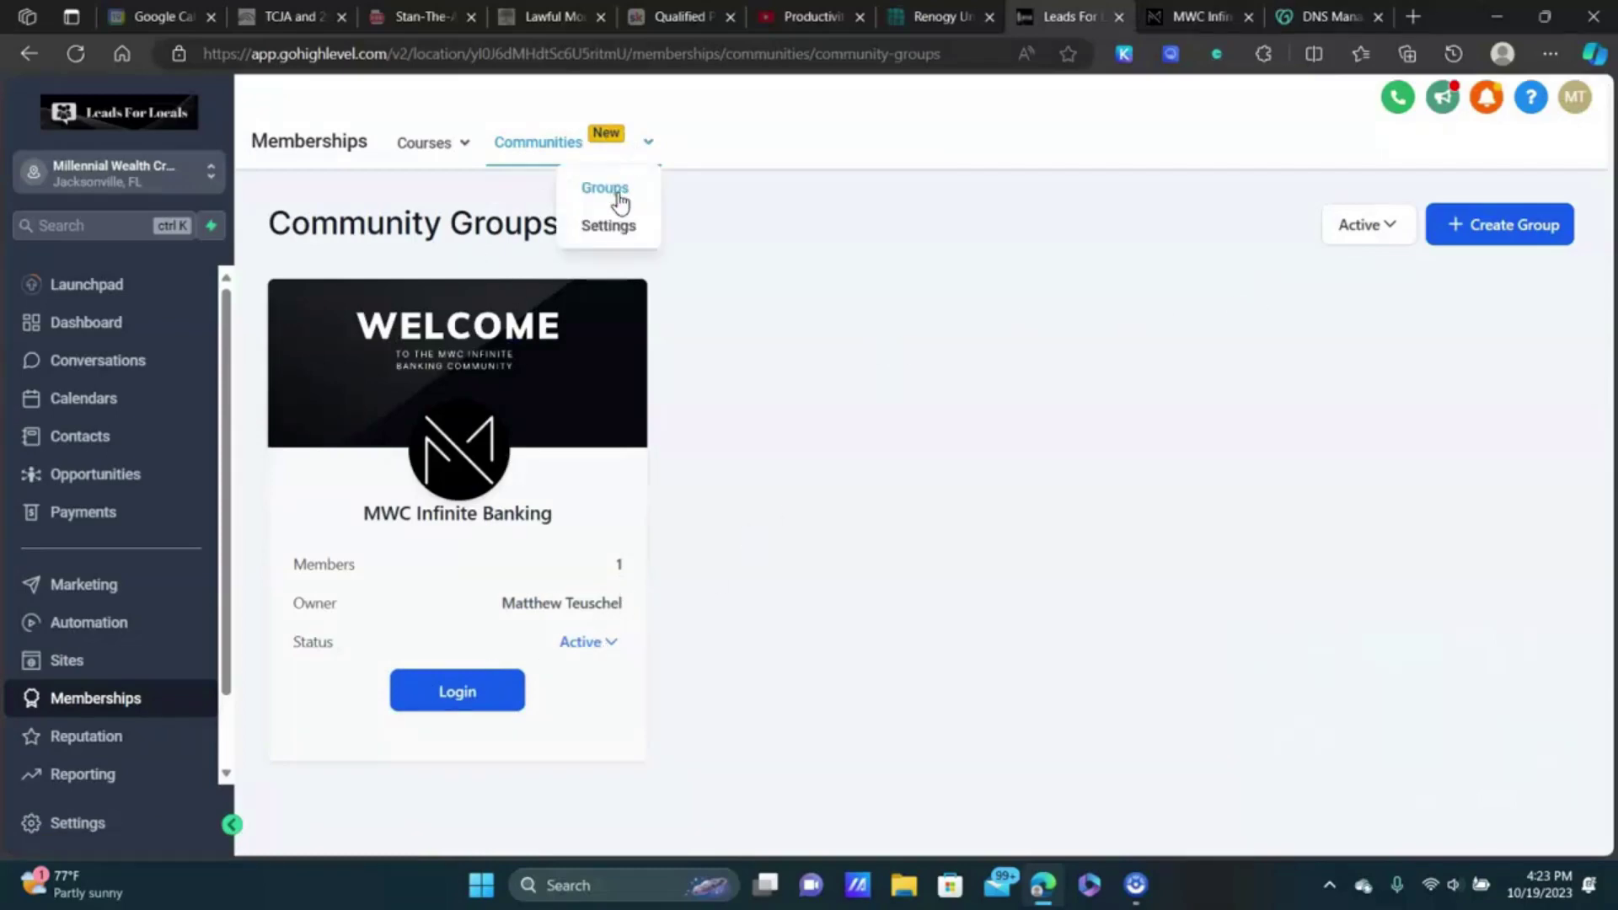
pyautogui.click(621, 229)
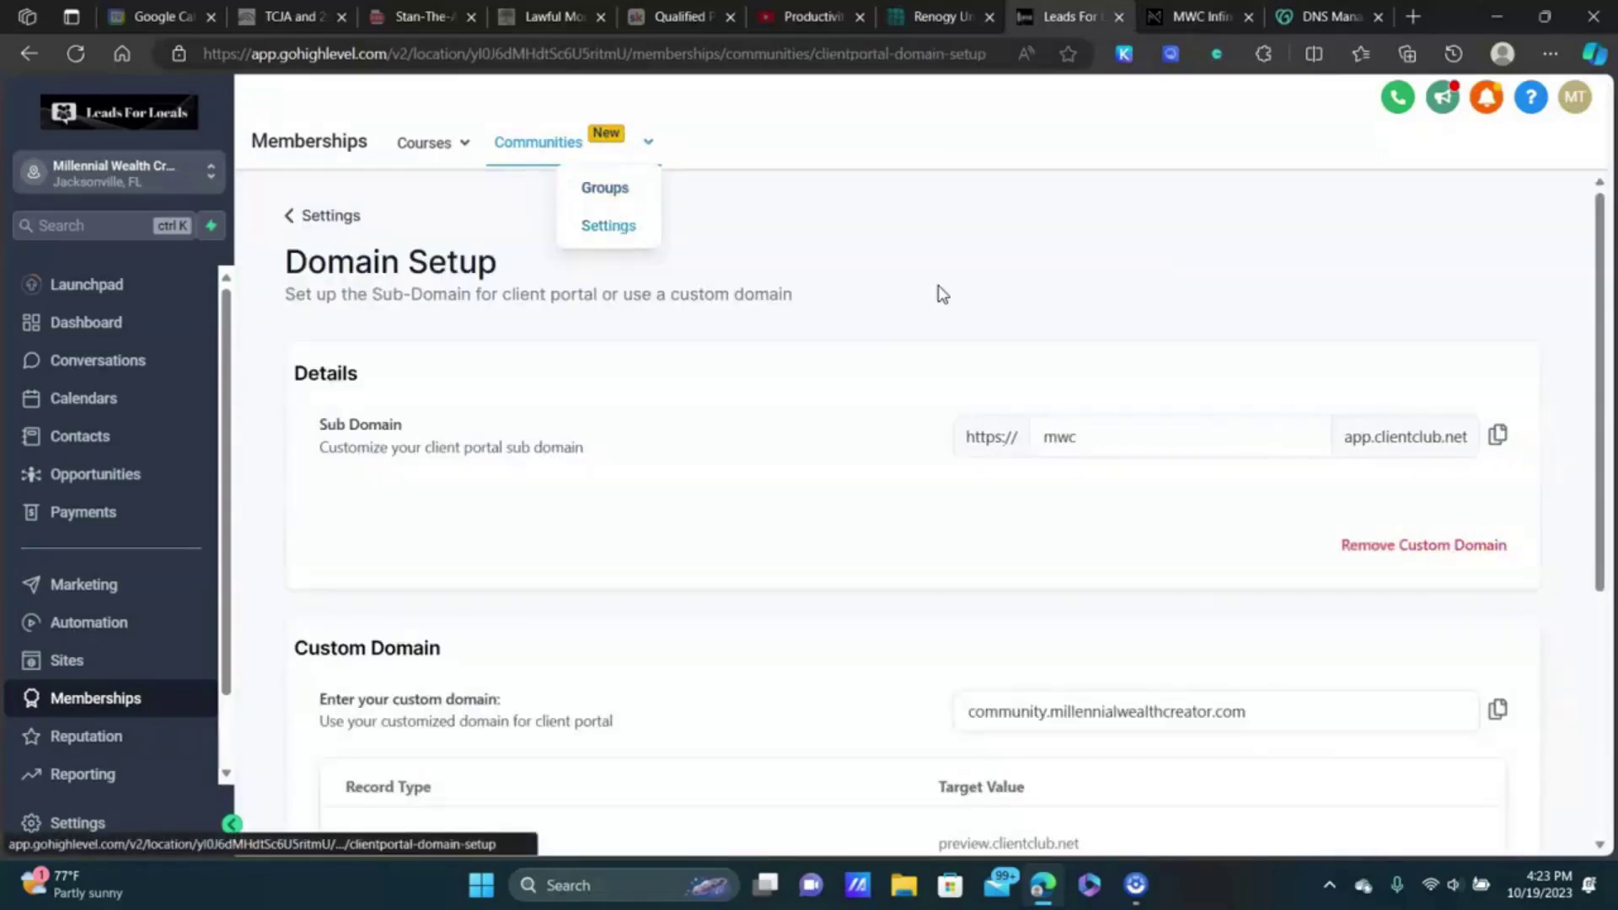
pyautogui.scroll(-5, 1104, 332)
pyautogui.scroll(5, 1007, 365)
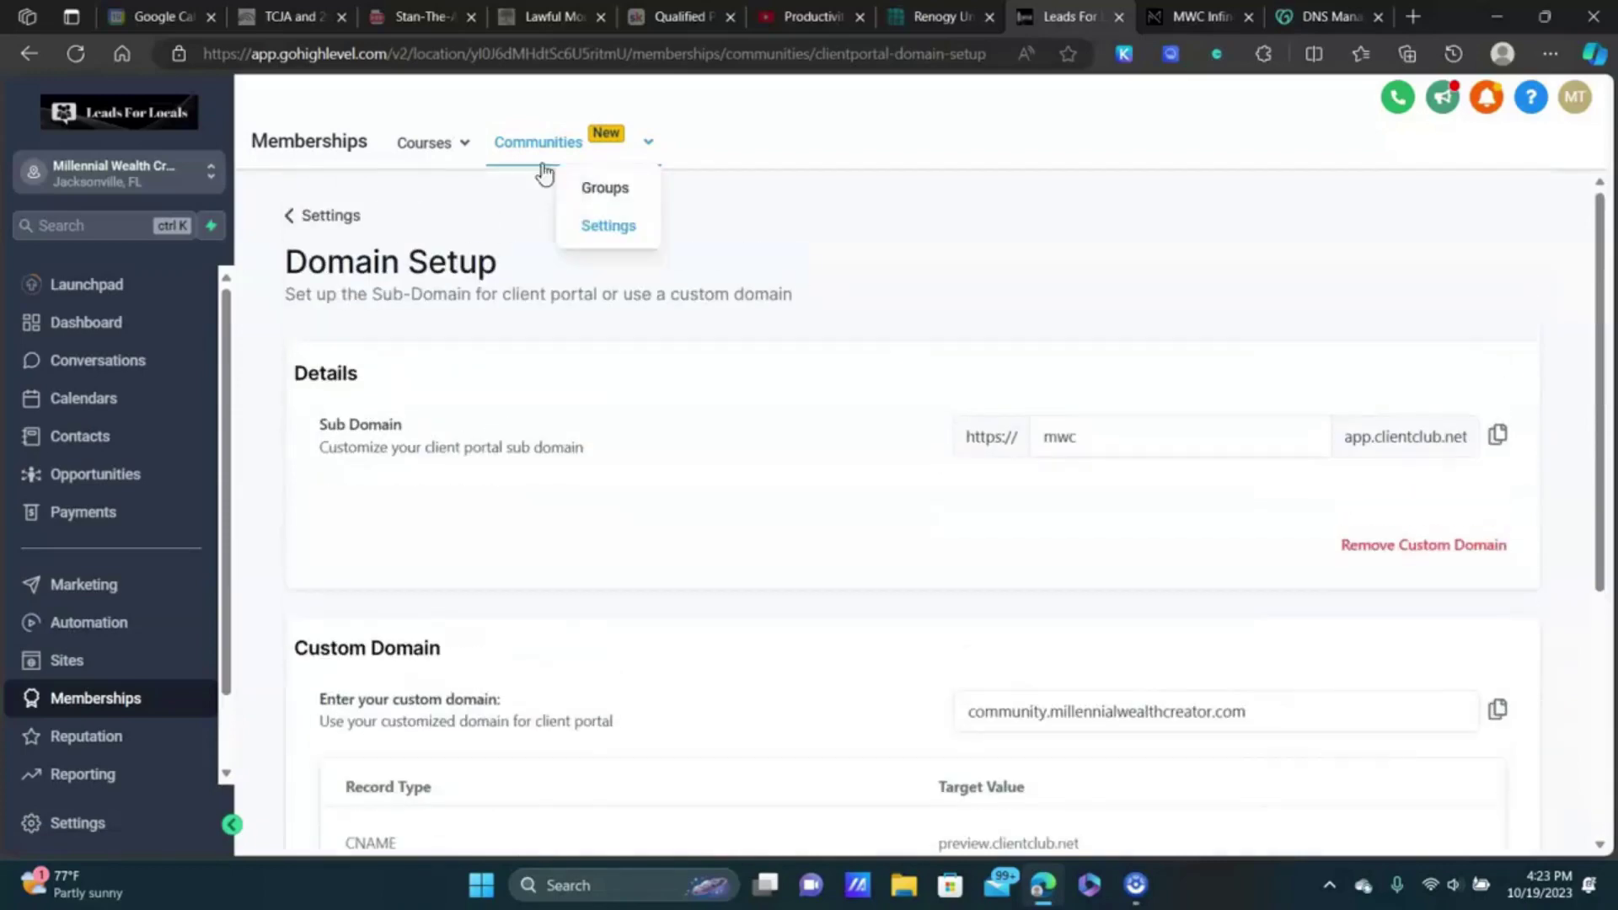
pyautogui.click(601, 186)
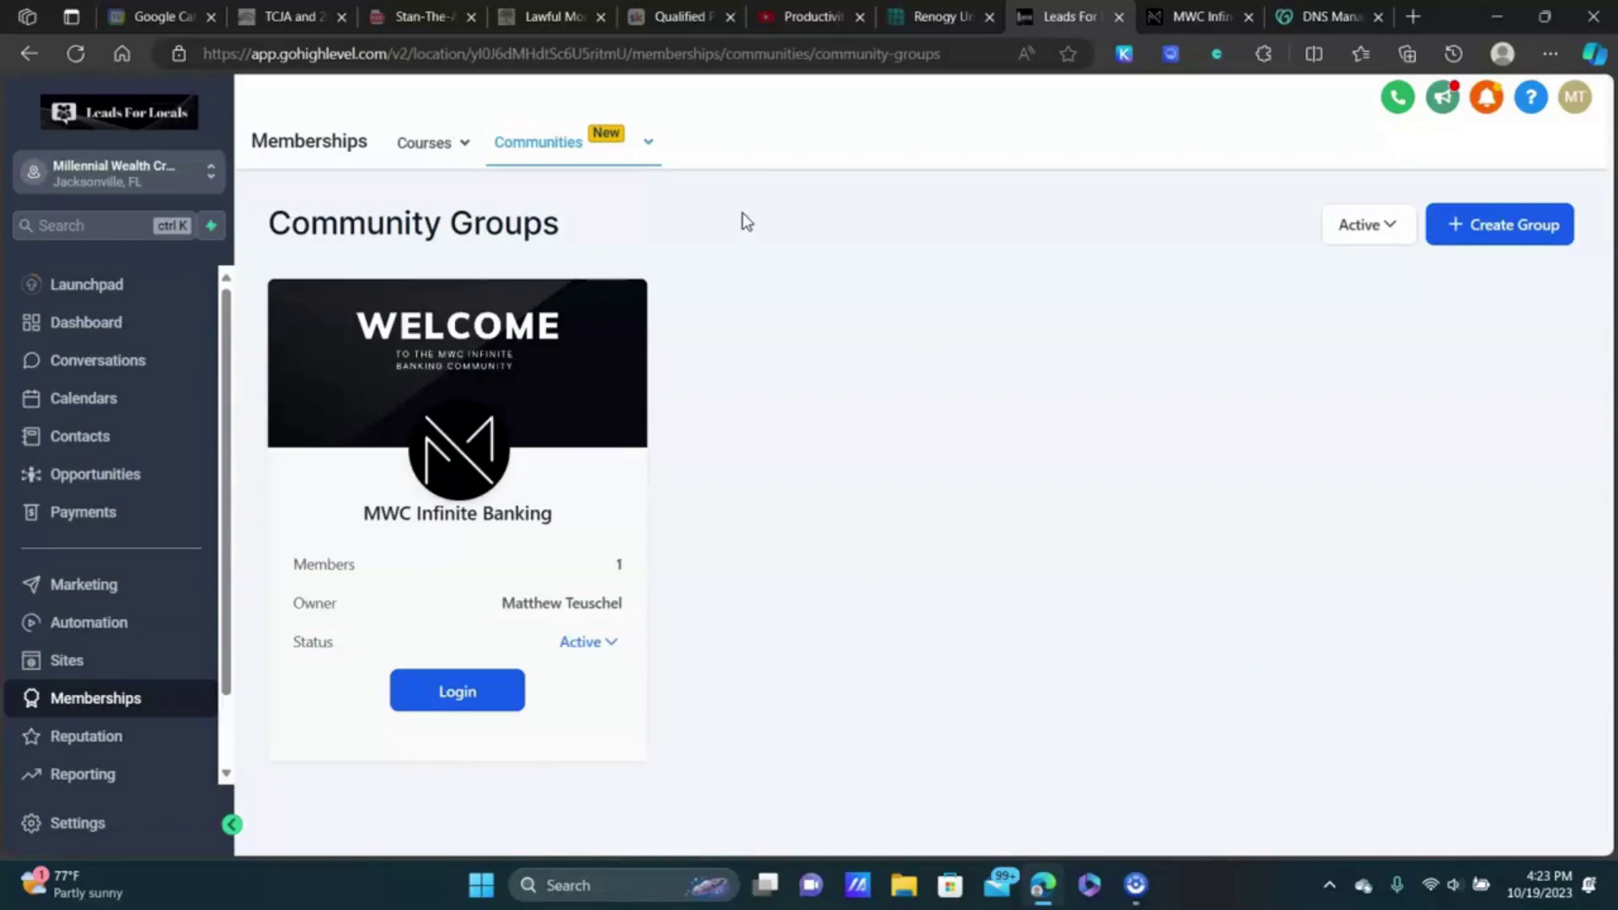
# Step: Open the form for a new community group and look through its detail and branding fields
pyautogui.click(1502, 236)
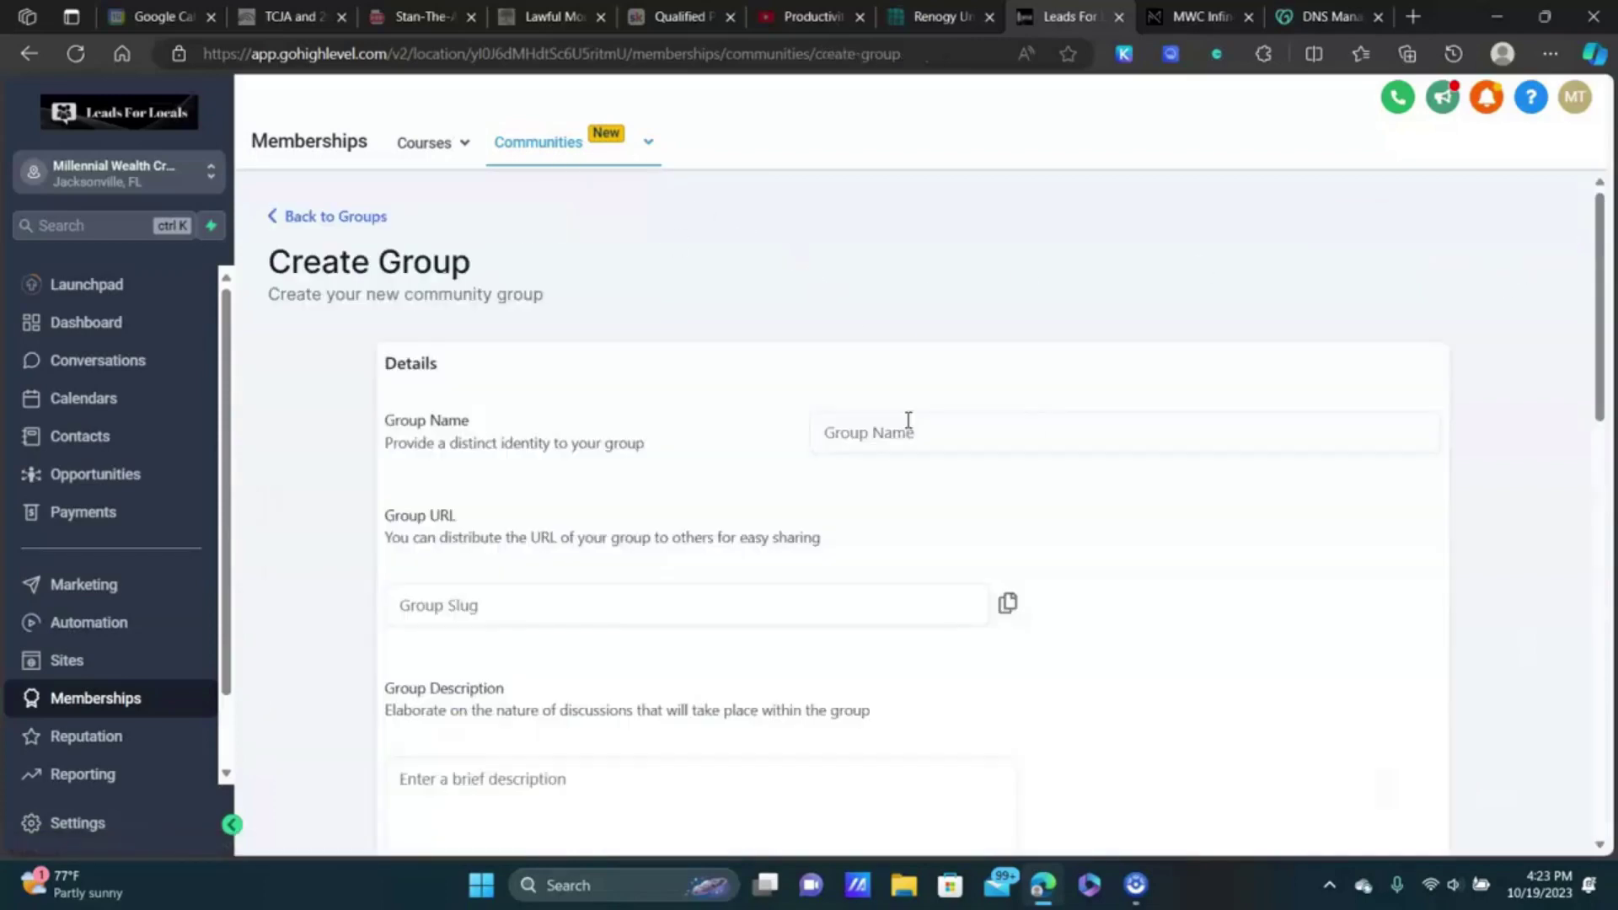
pyautogui.scroll(-10, 472, 379)
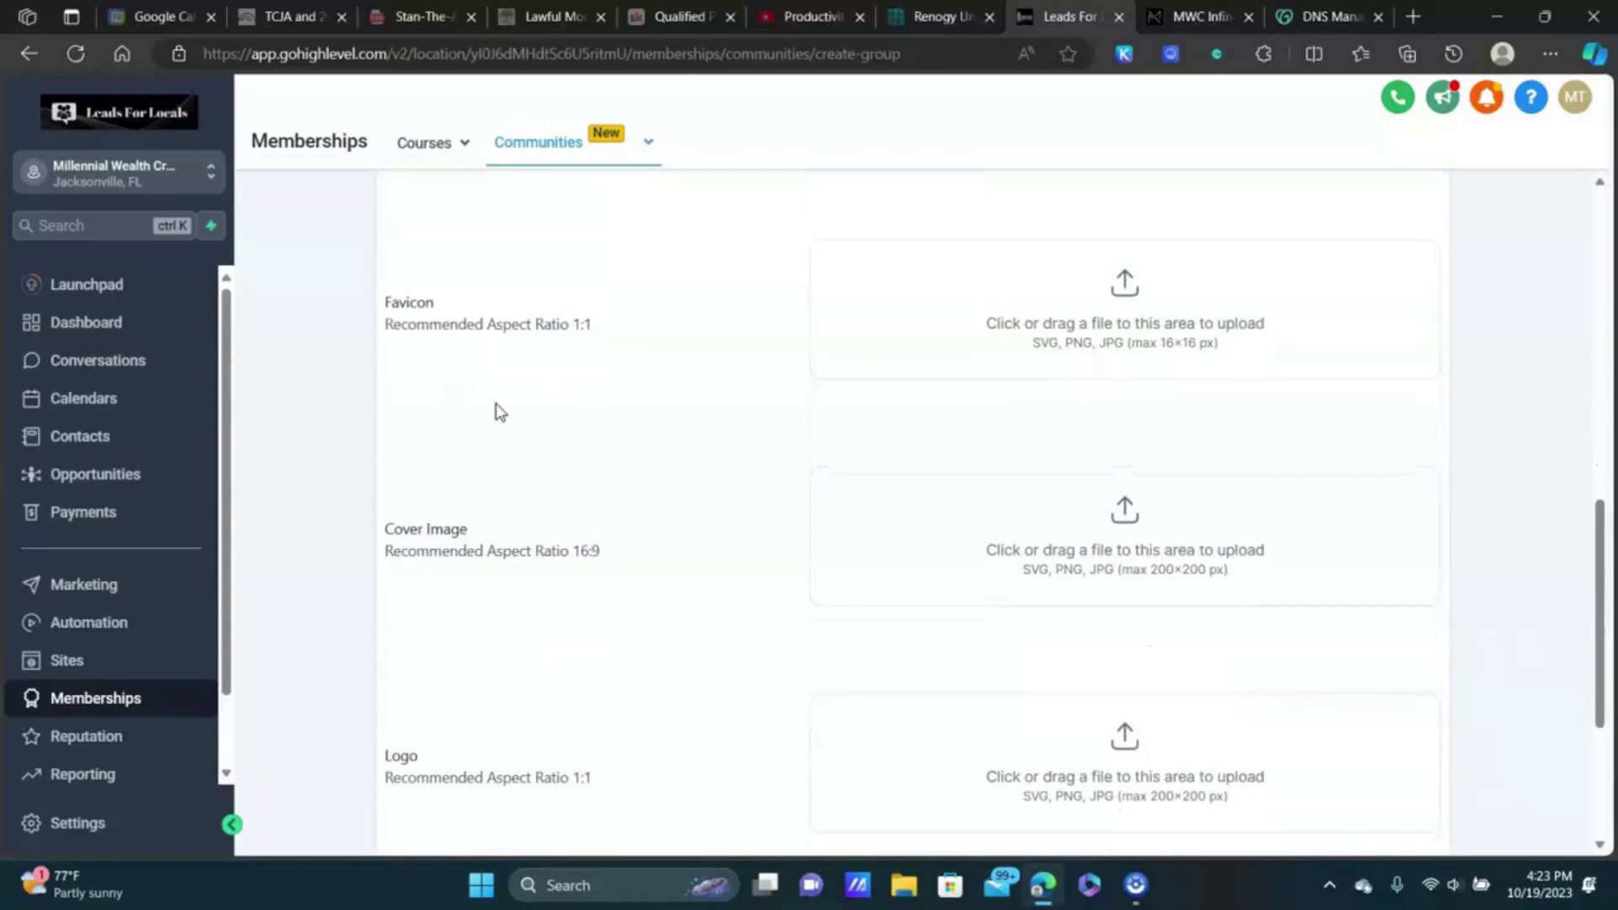
pyautogui.scroll(10, 458, 542)
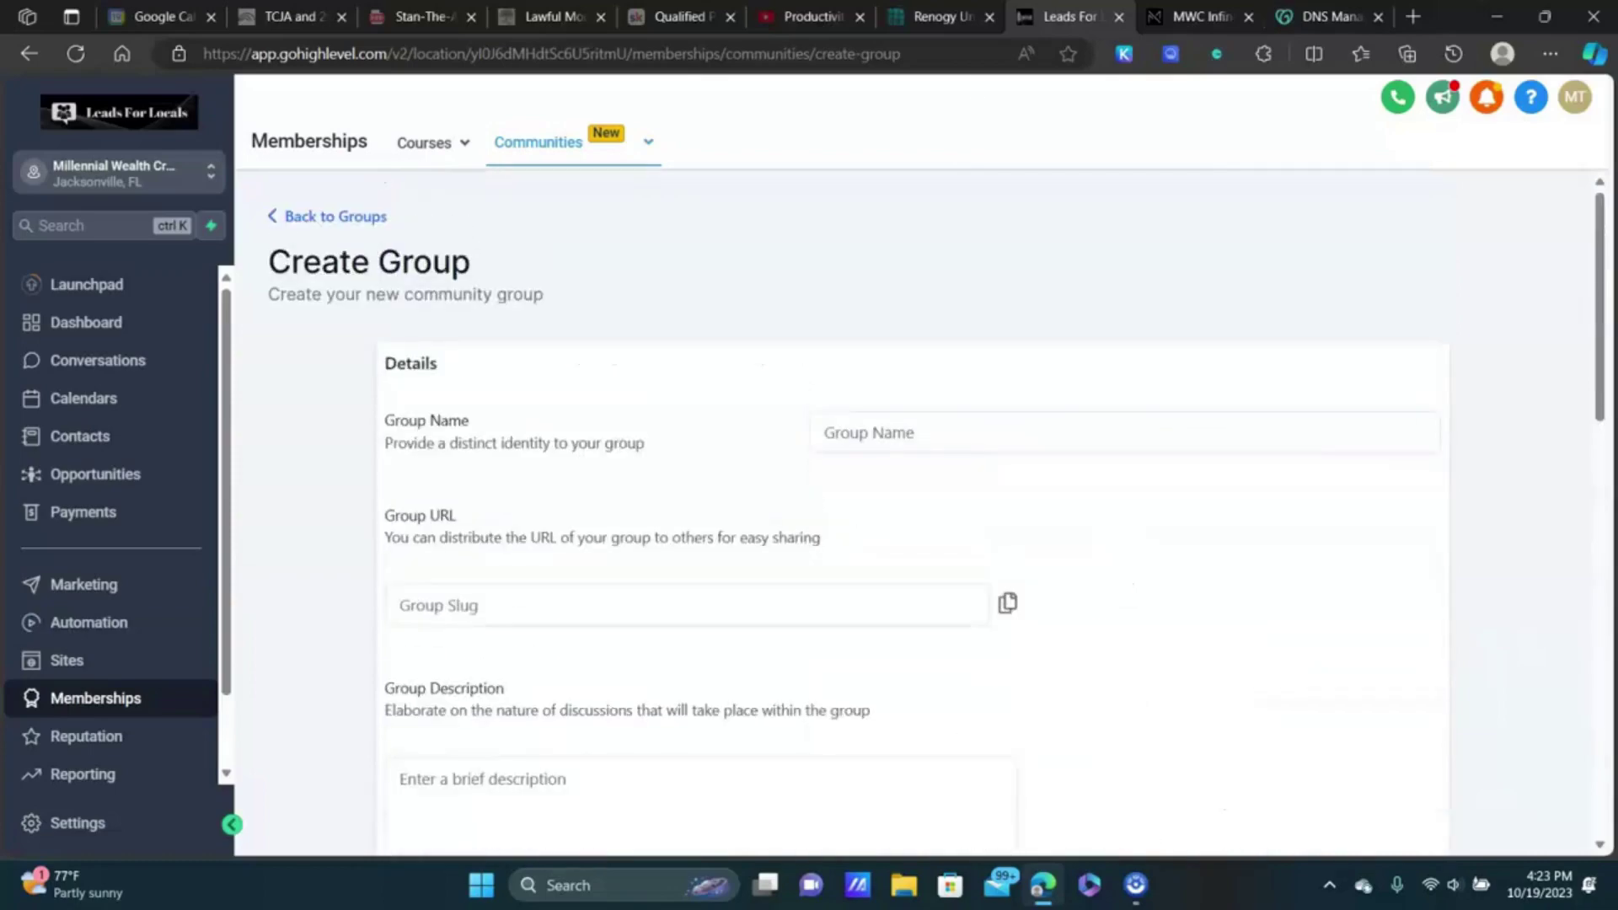
# Step: Switch to the MWC Infinite Banking community and check the favicon, cover image, logo and brand color in its group settings
pyautogui.click(1201, 17)
pyautogui.click(1467, 113)
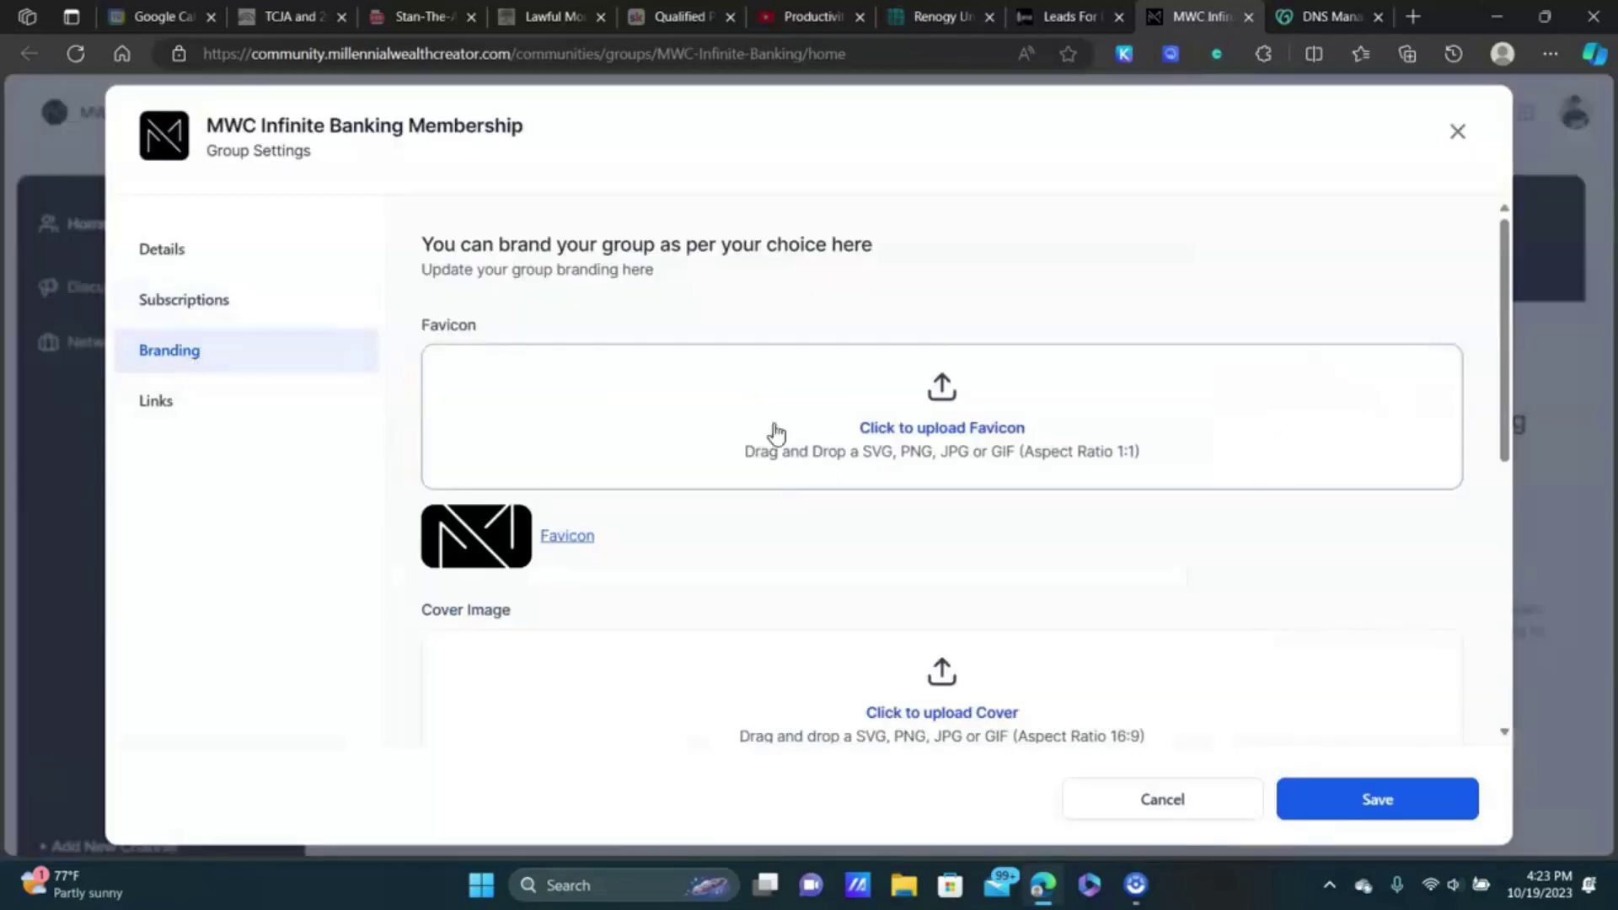
pyautogui.scroll(-7, 776, 434)
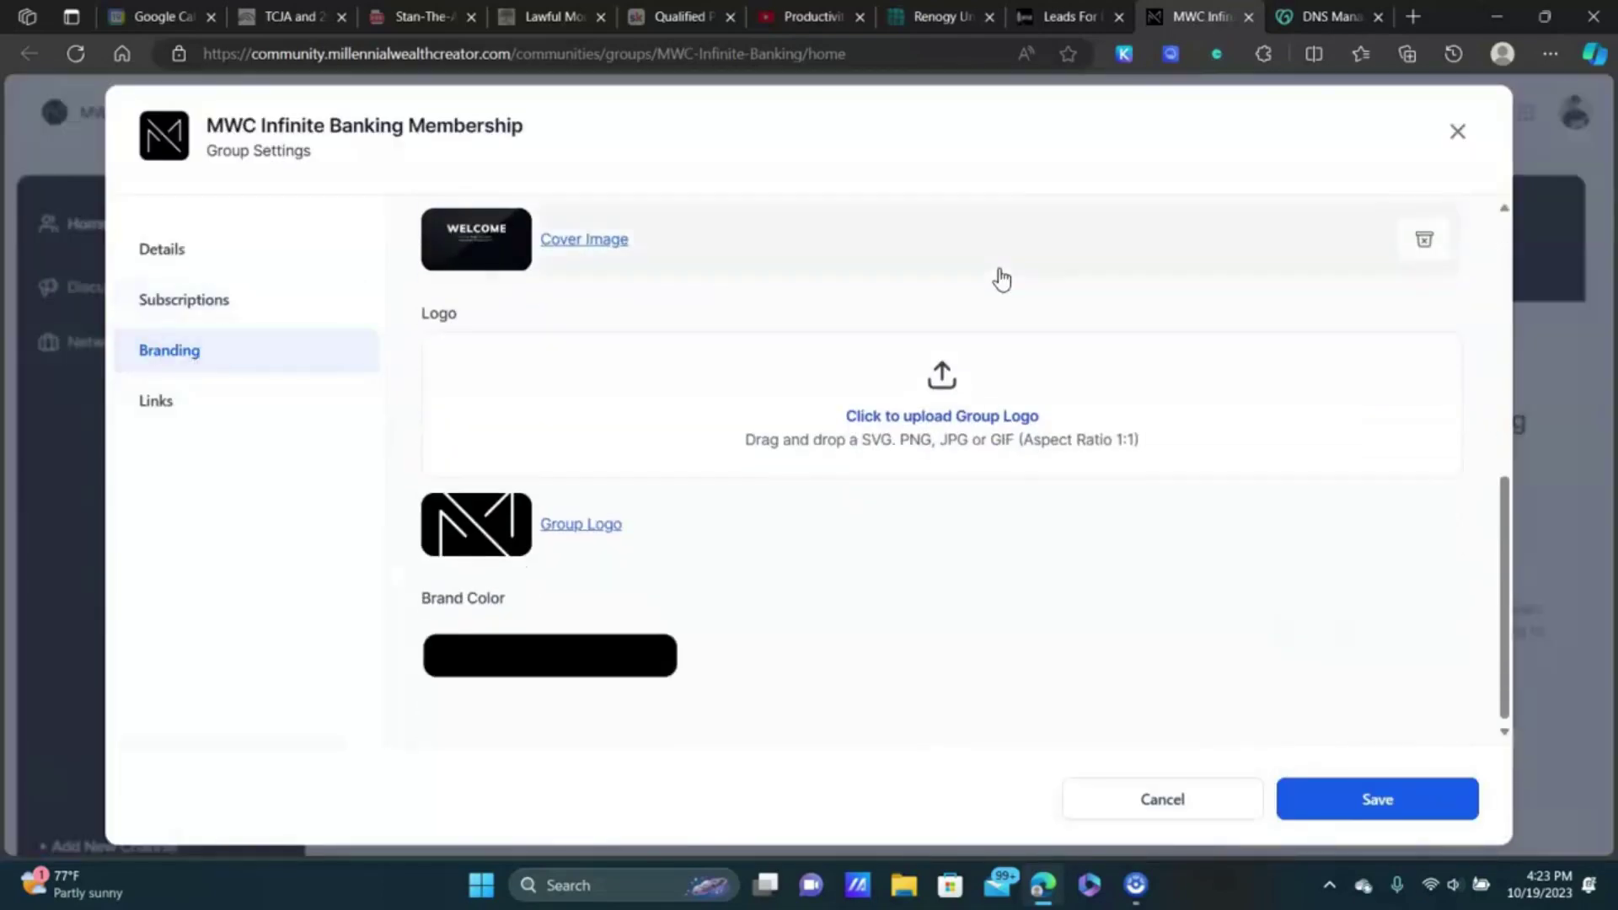
pyautogui.scroll(8, 1029, 466)
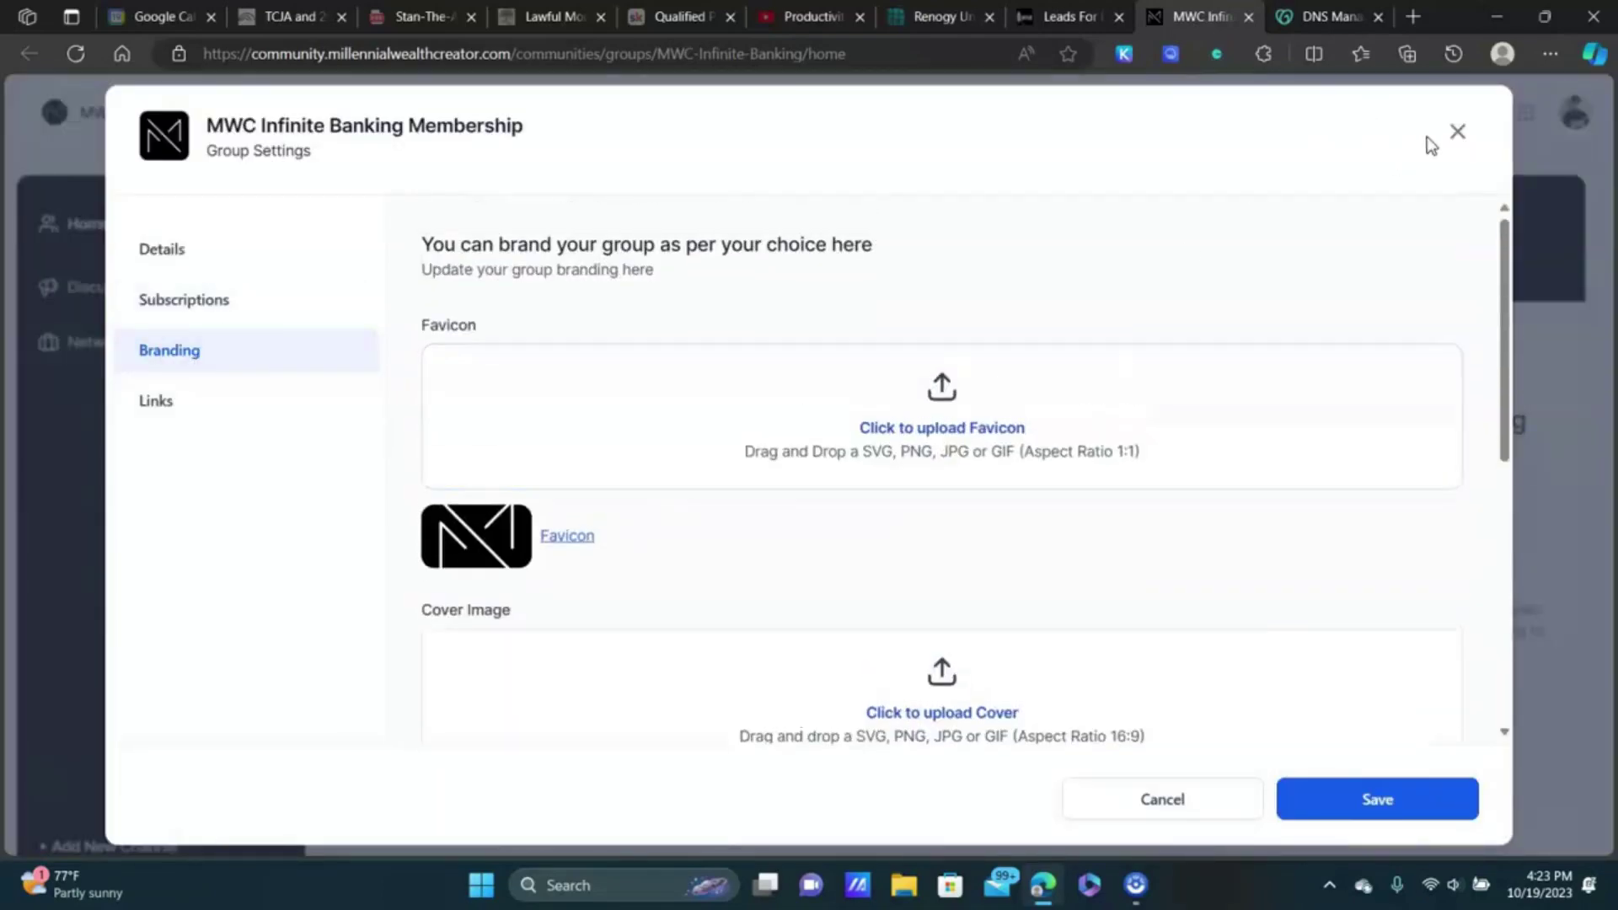
pyautogui.click(1455, 132)
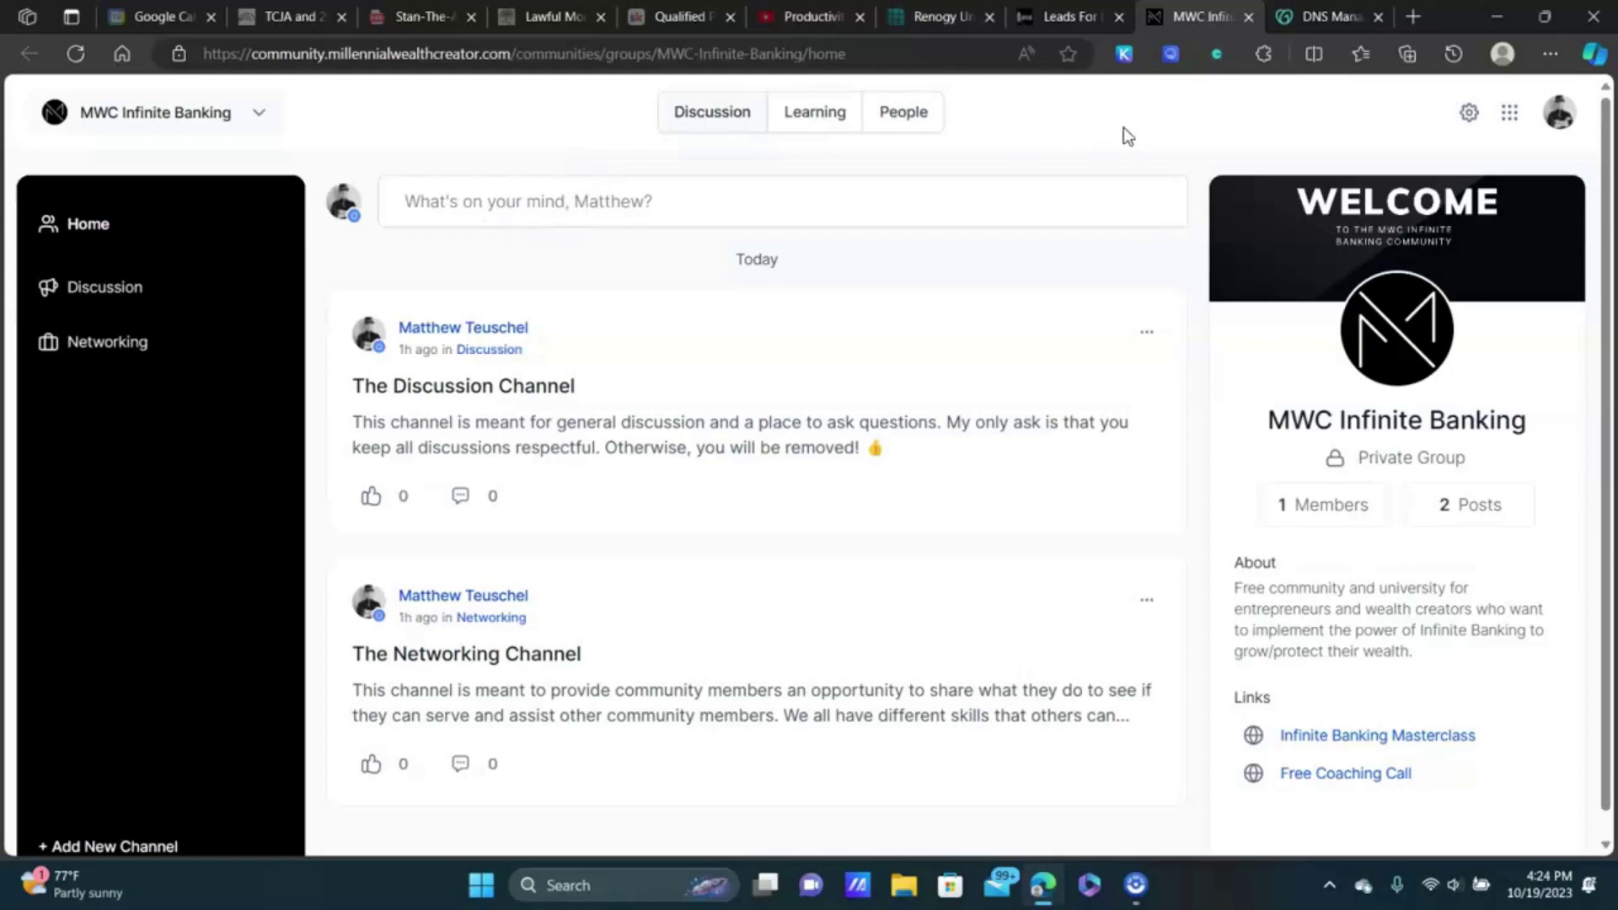
pyautogui.click(1135, 885)
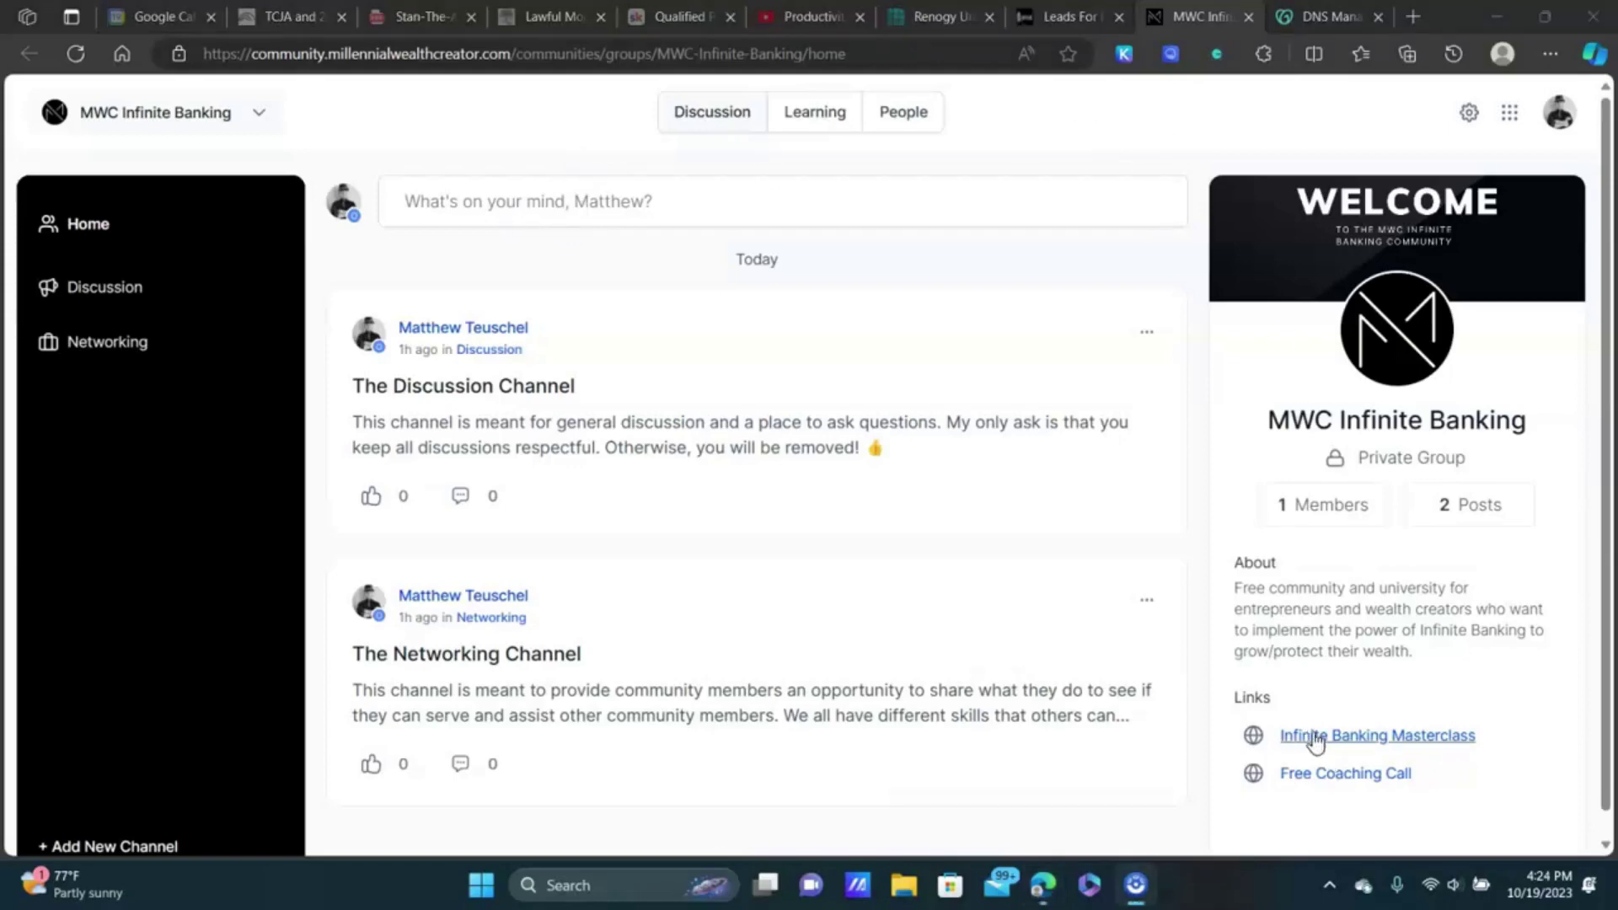
pyautogui.click(1145, 108)
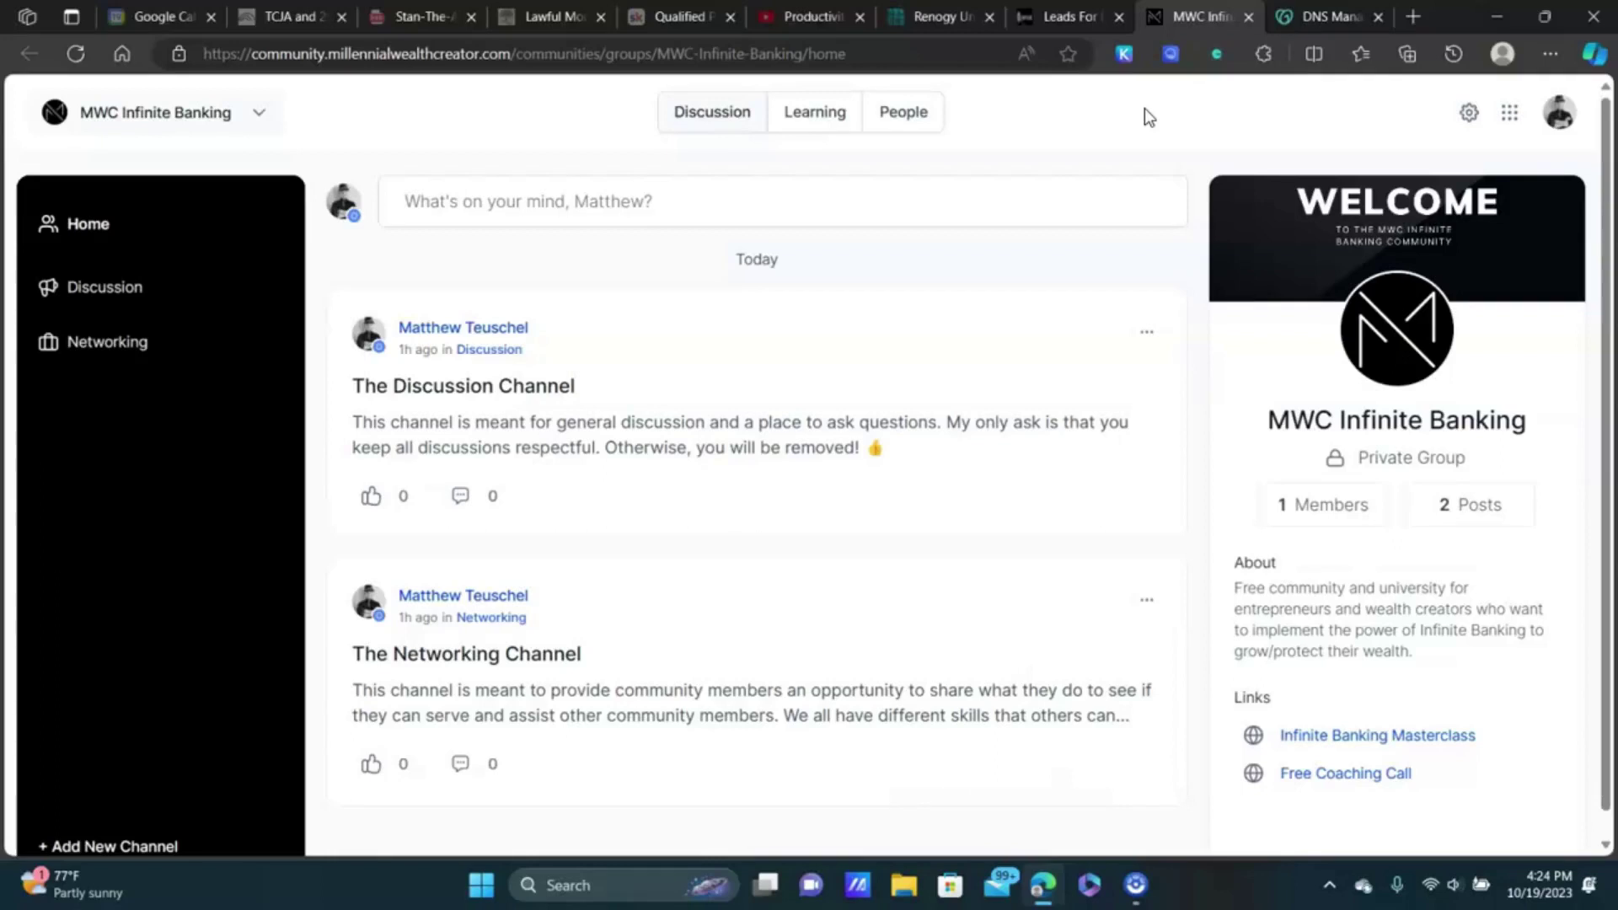
# Step: Return to HighLevel, open the Infinite Banking funnel under Sites, and preview its Infinite Banking Masterclass step
pyautogui.click(1064, 16)
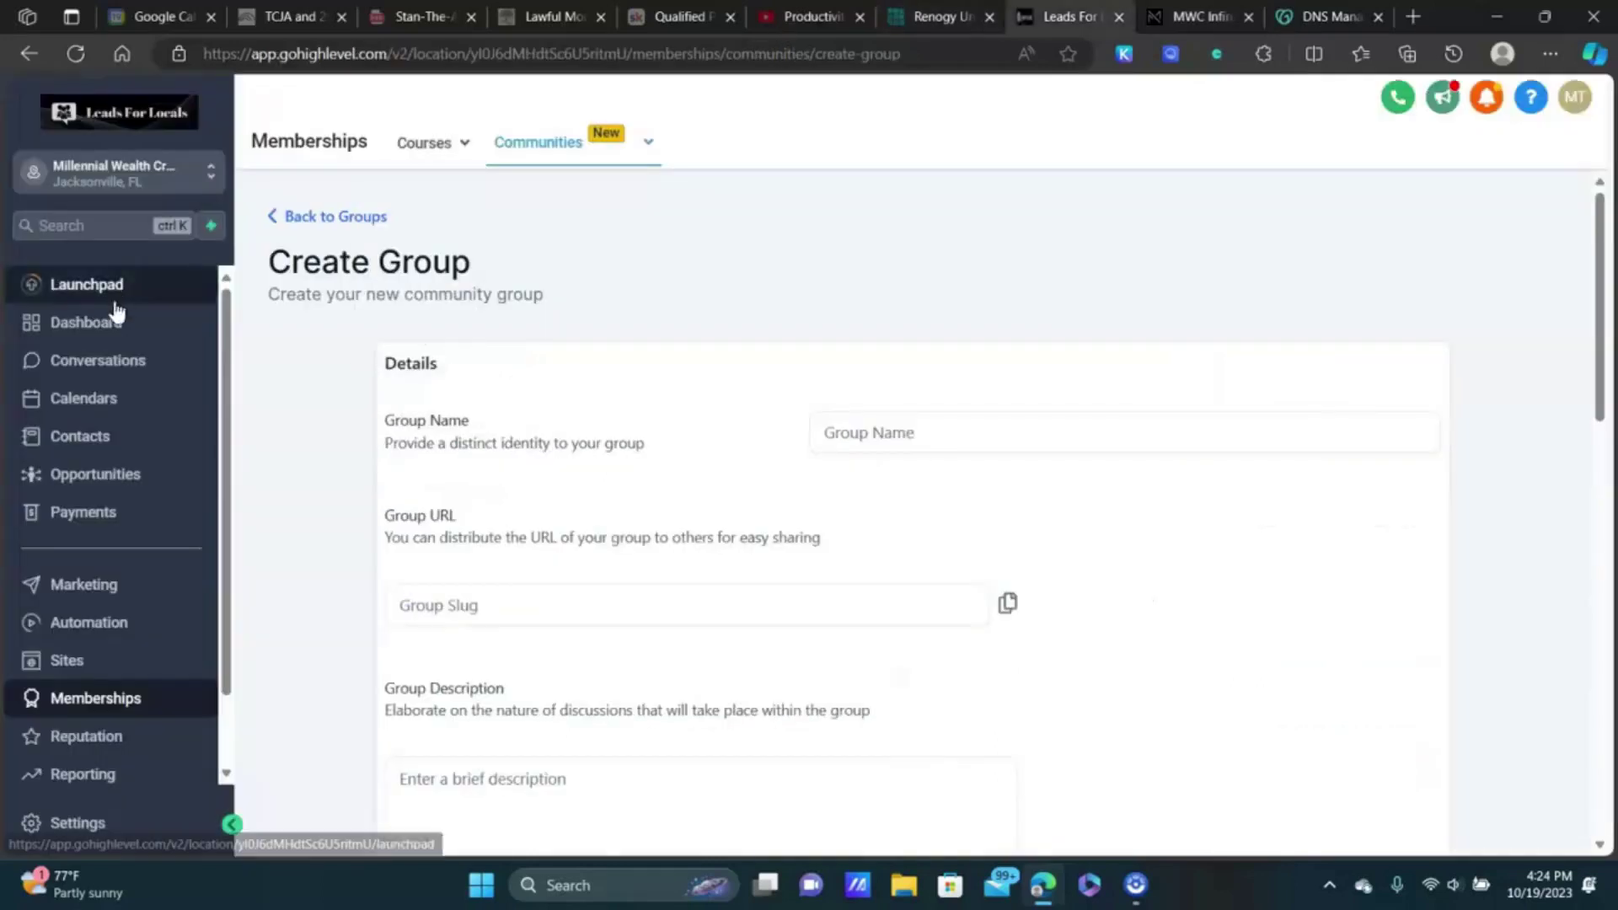
pyautogui.click(68, 660)
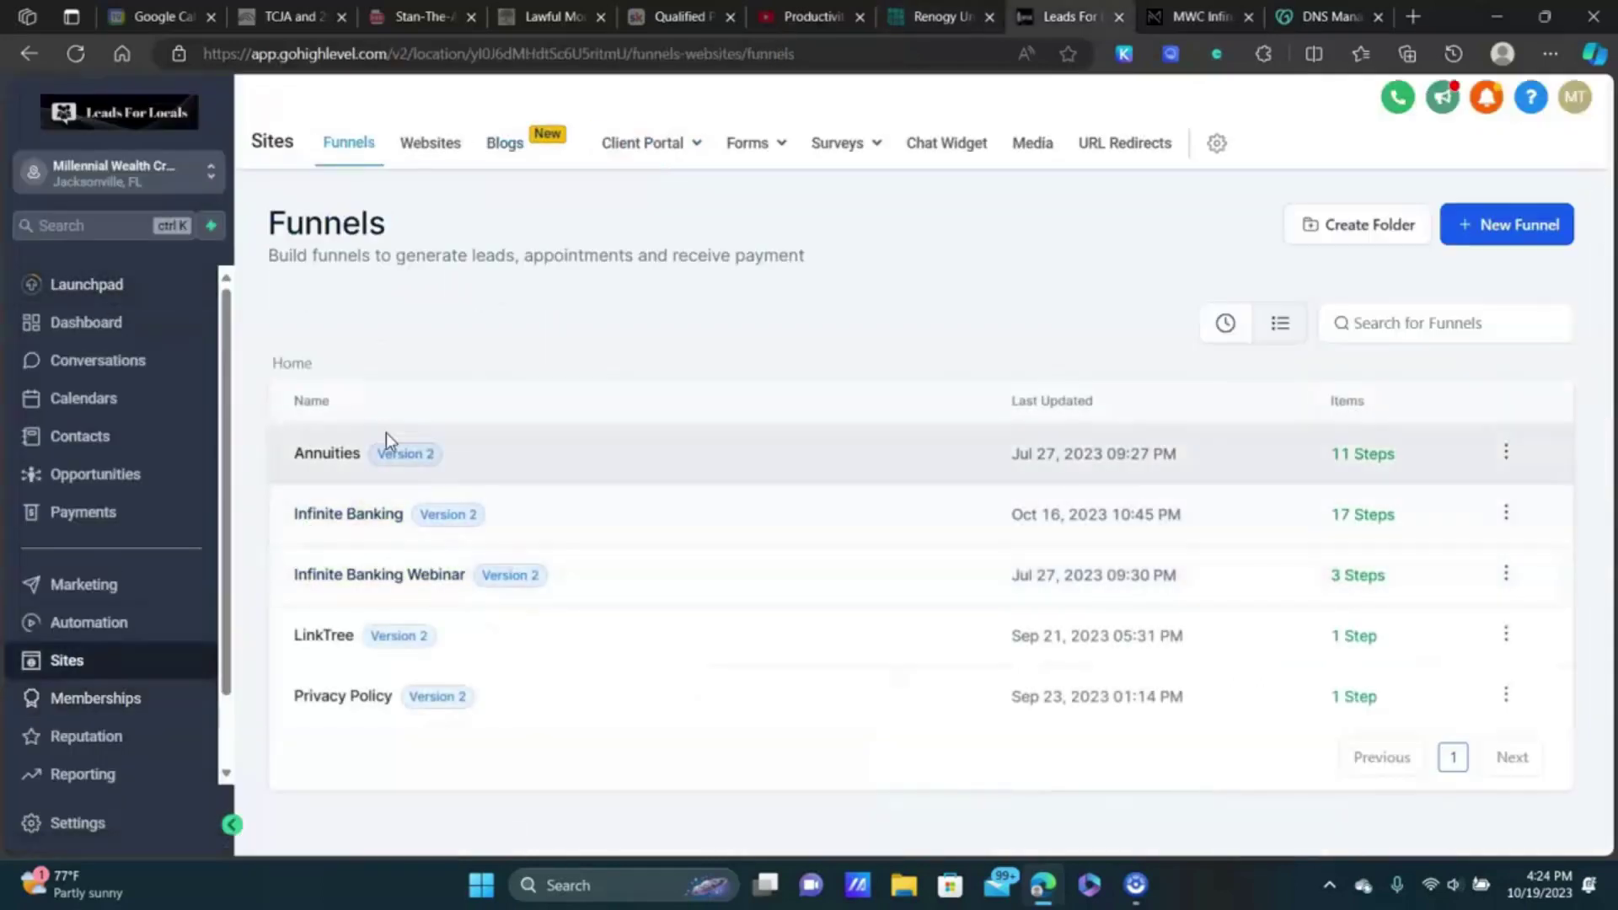
pyautogui.click(359, 517)
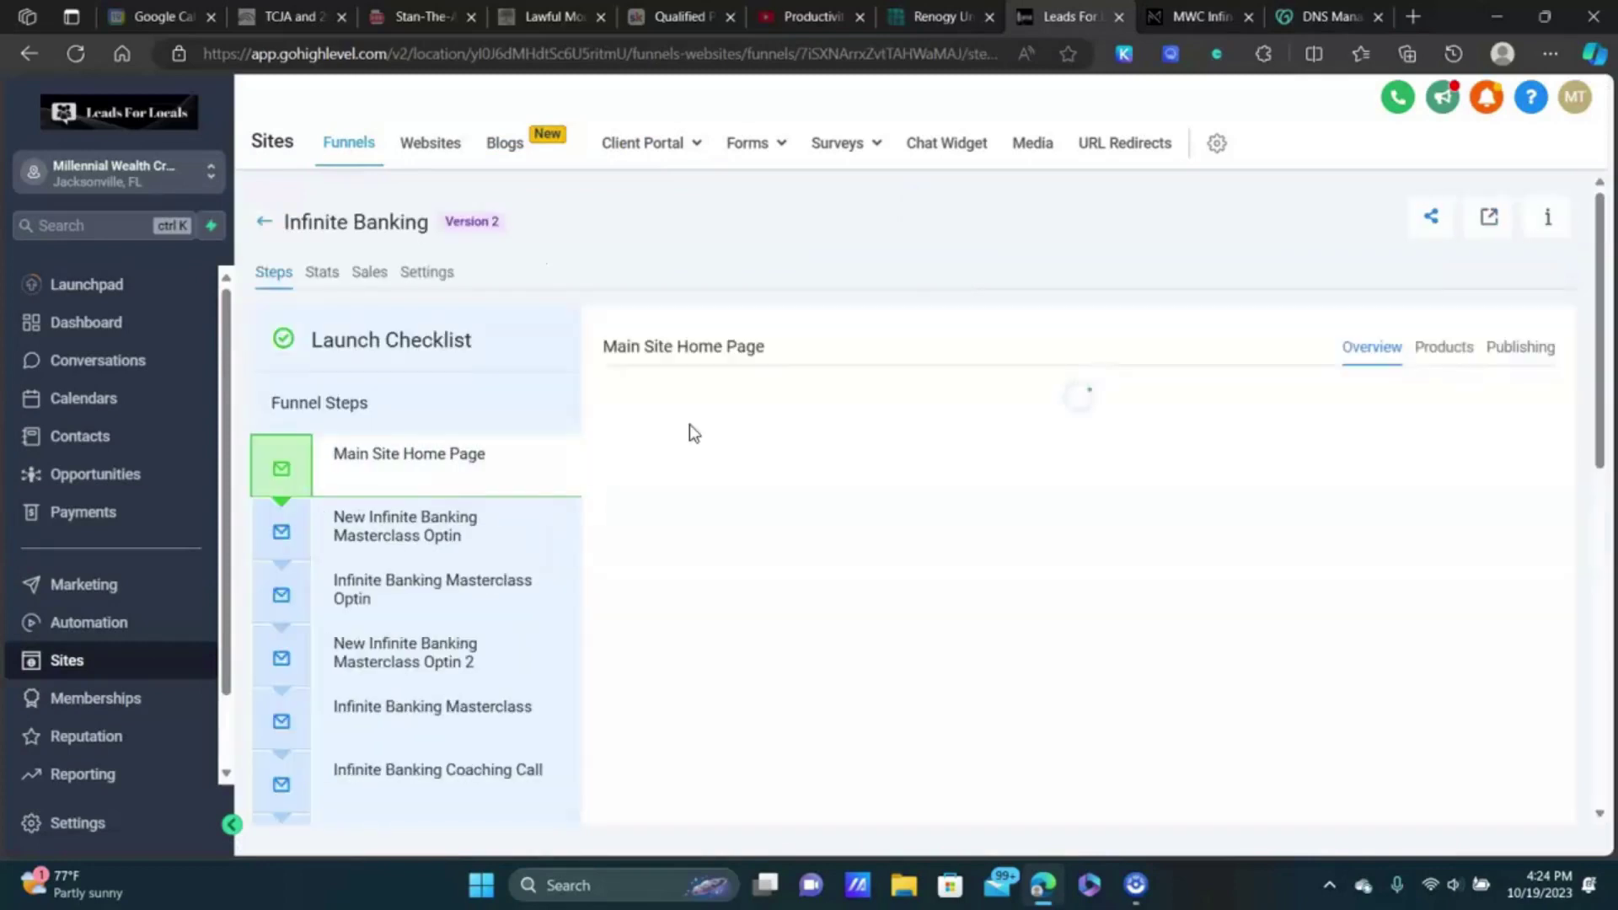
pyautogui.scroll(-3, 413, 387)
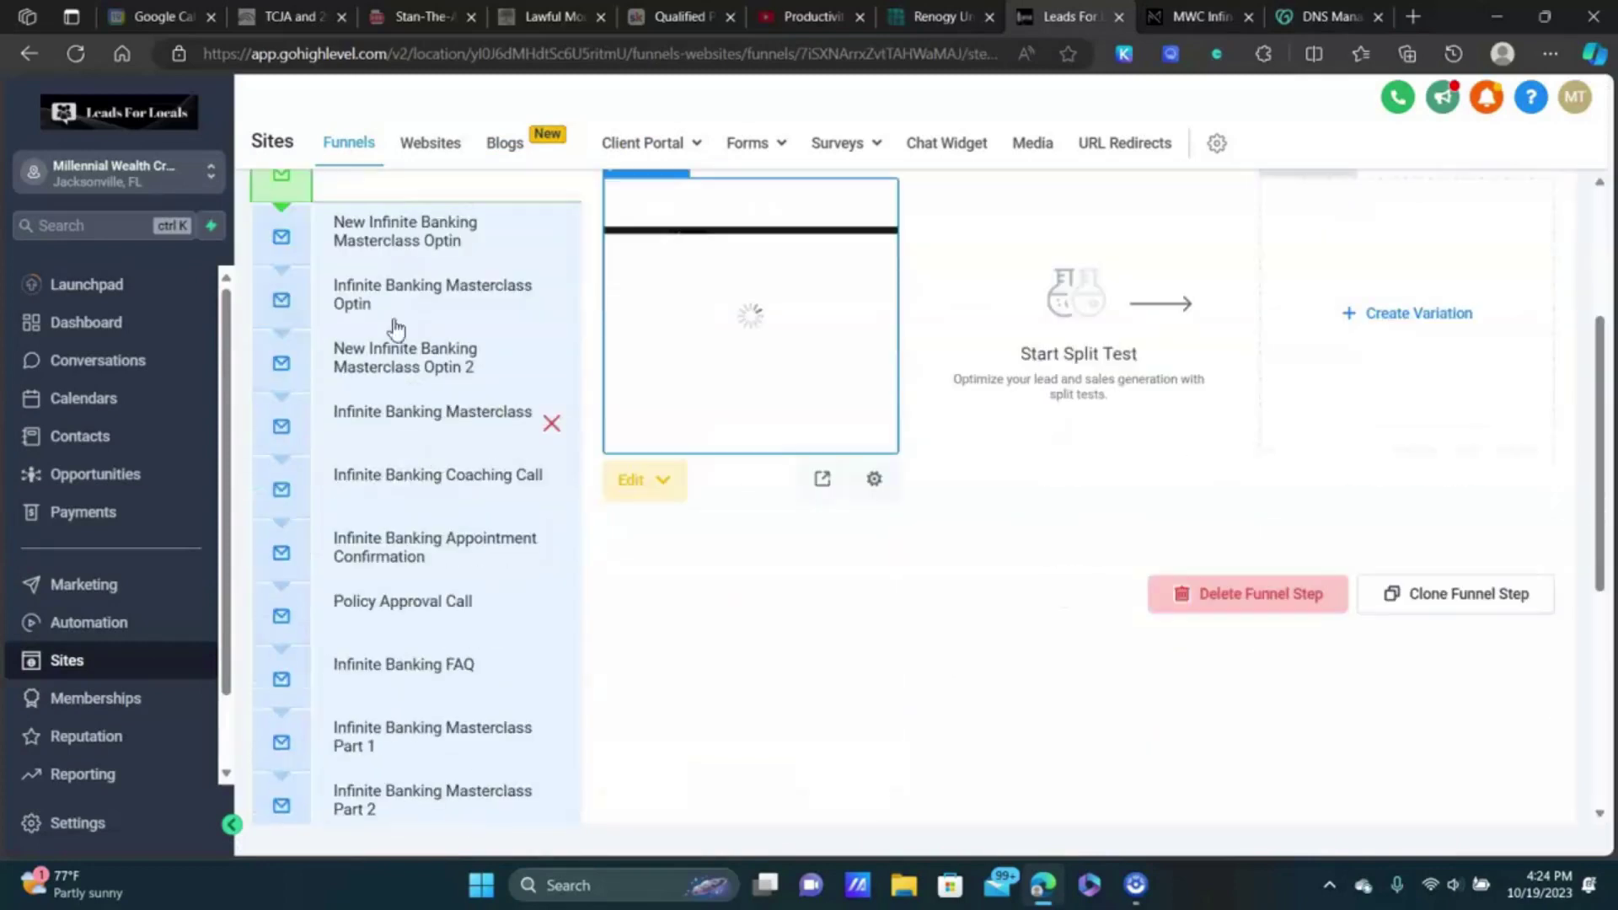
pyautogui.click(439, 369)
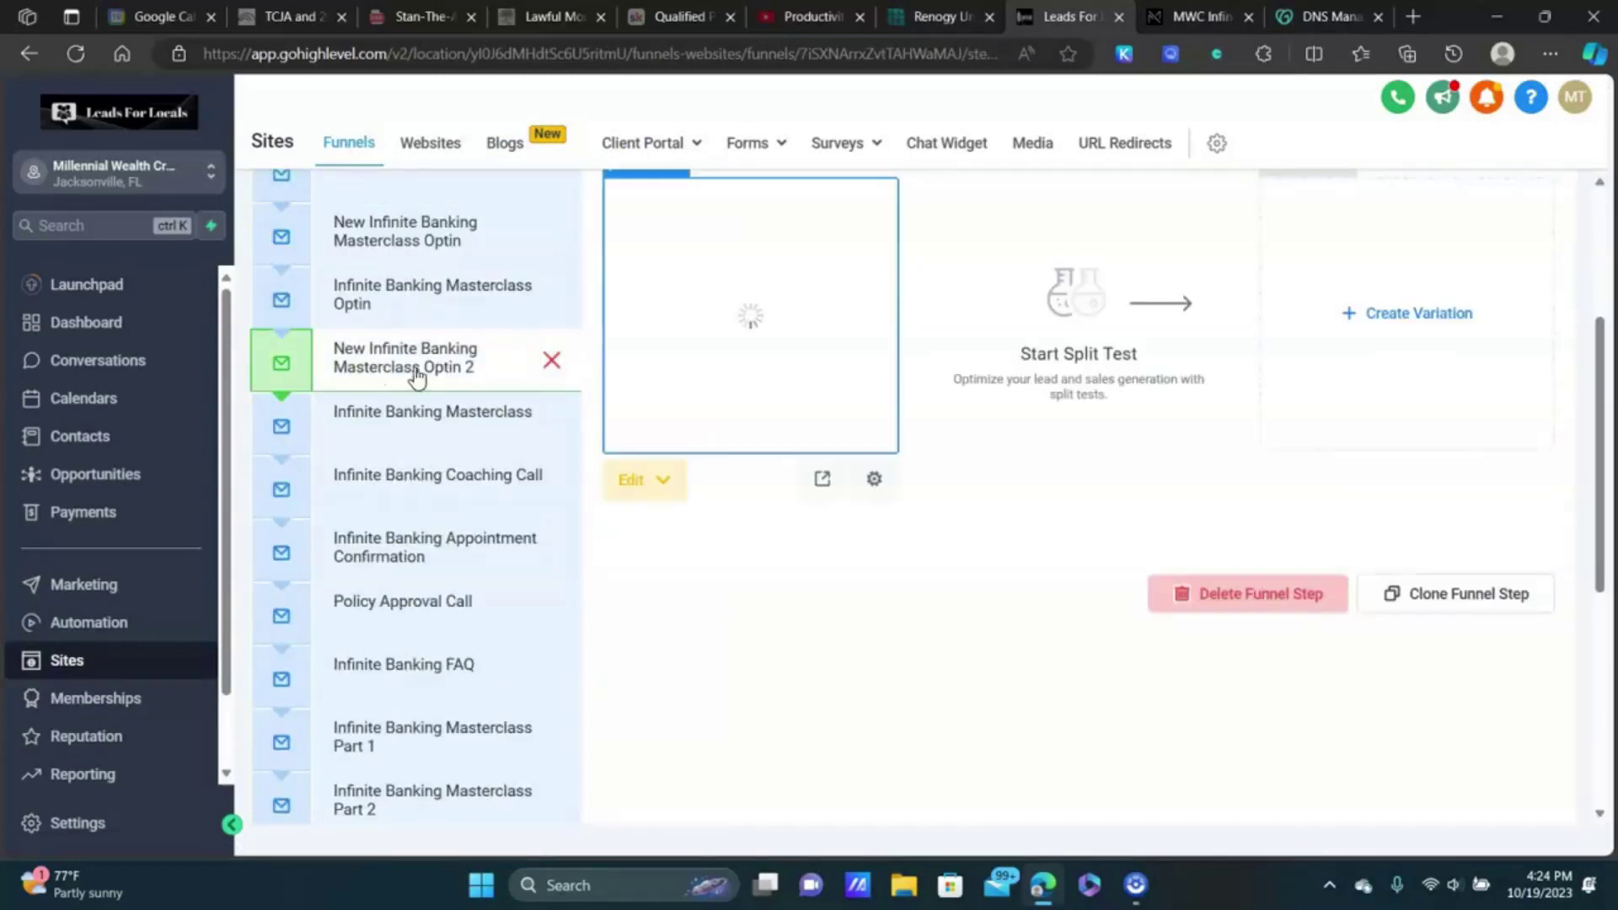
pyautogui.click(458, 412)
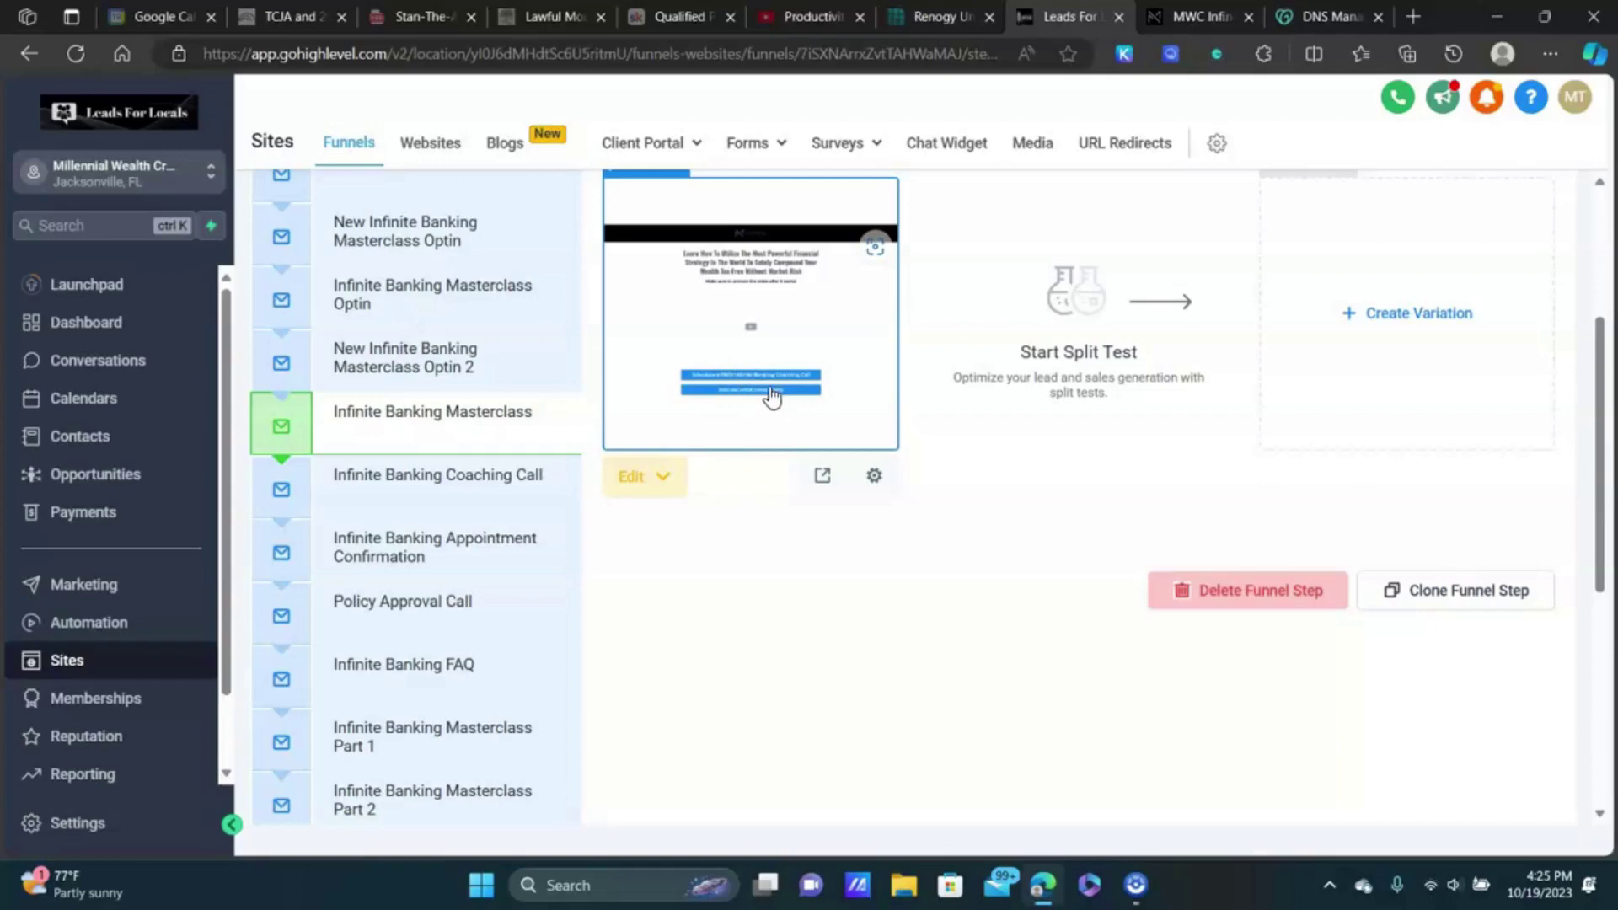
# Step: Preview the Infinite Banking Appointment Confirmation step of the funnel
pyautogui.scroll(-2, 420, 381)
pyautogui.click(433, 354)
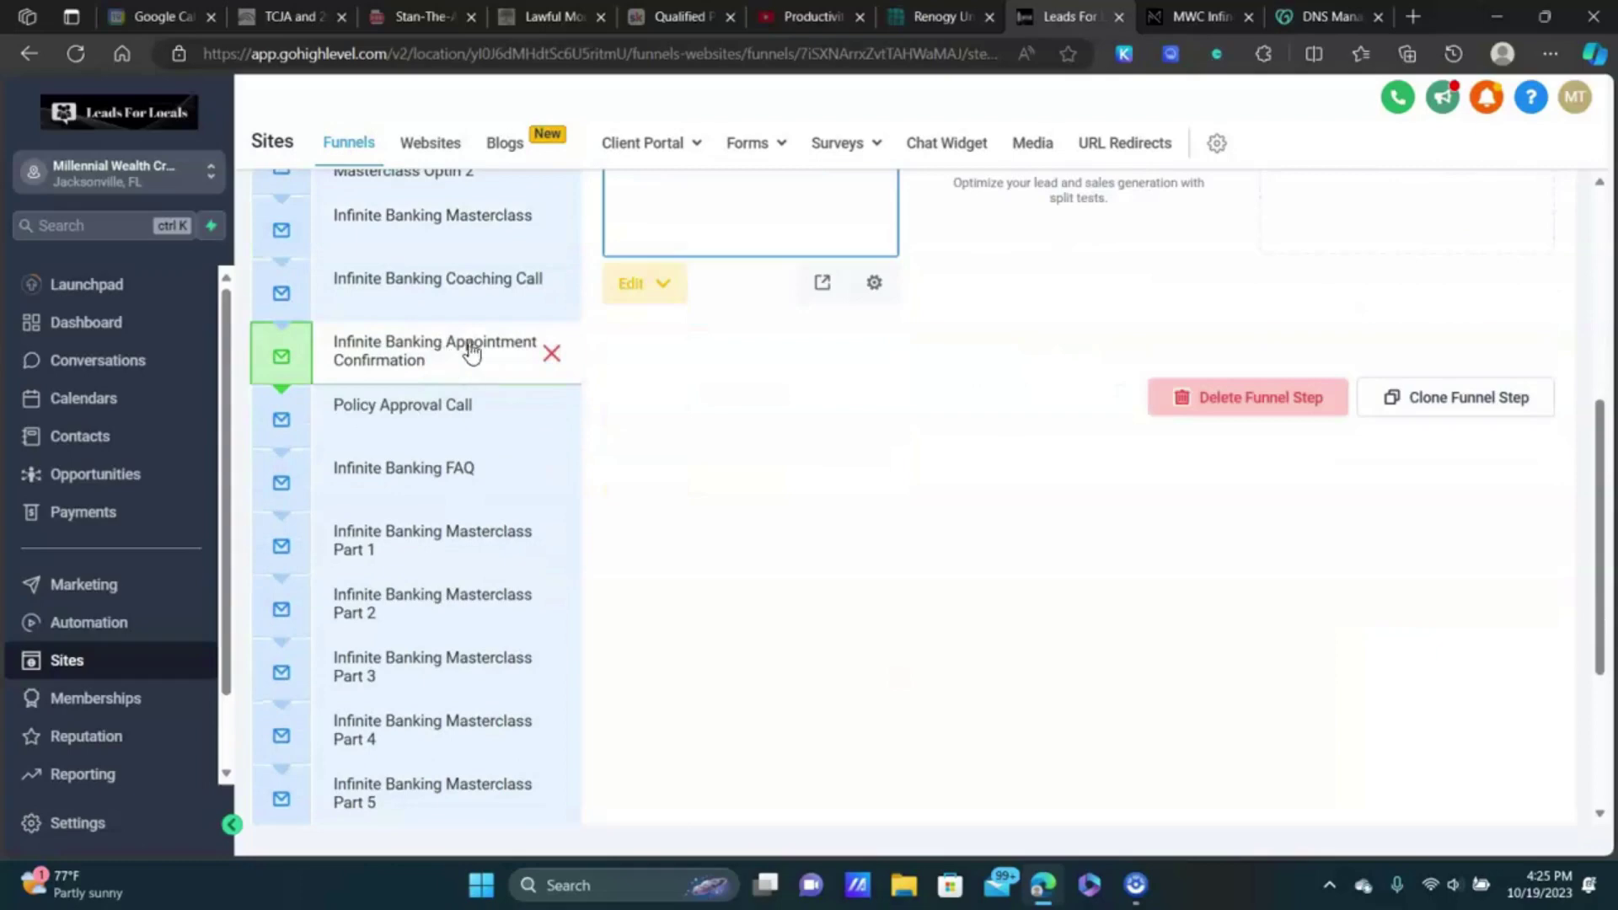
pyautogui.scroll(3, 590, 413)
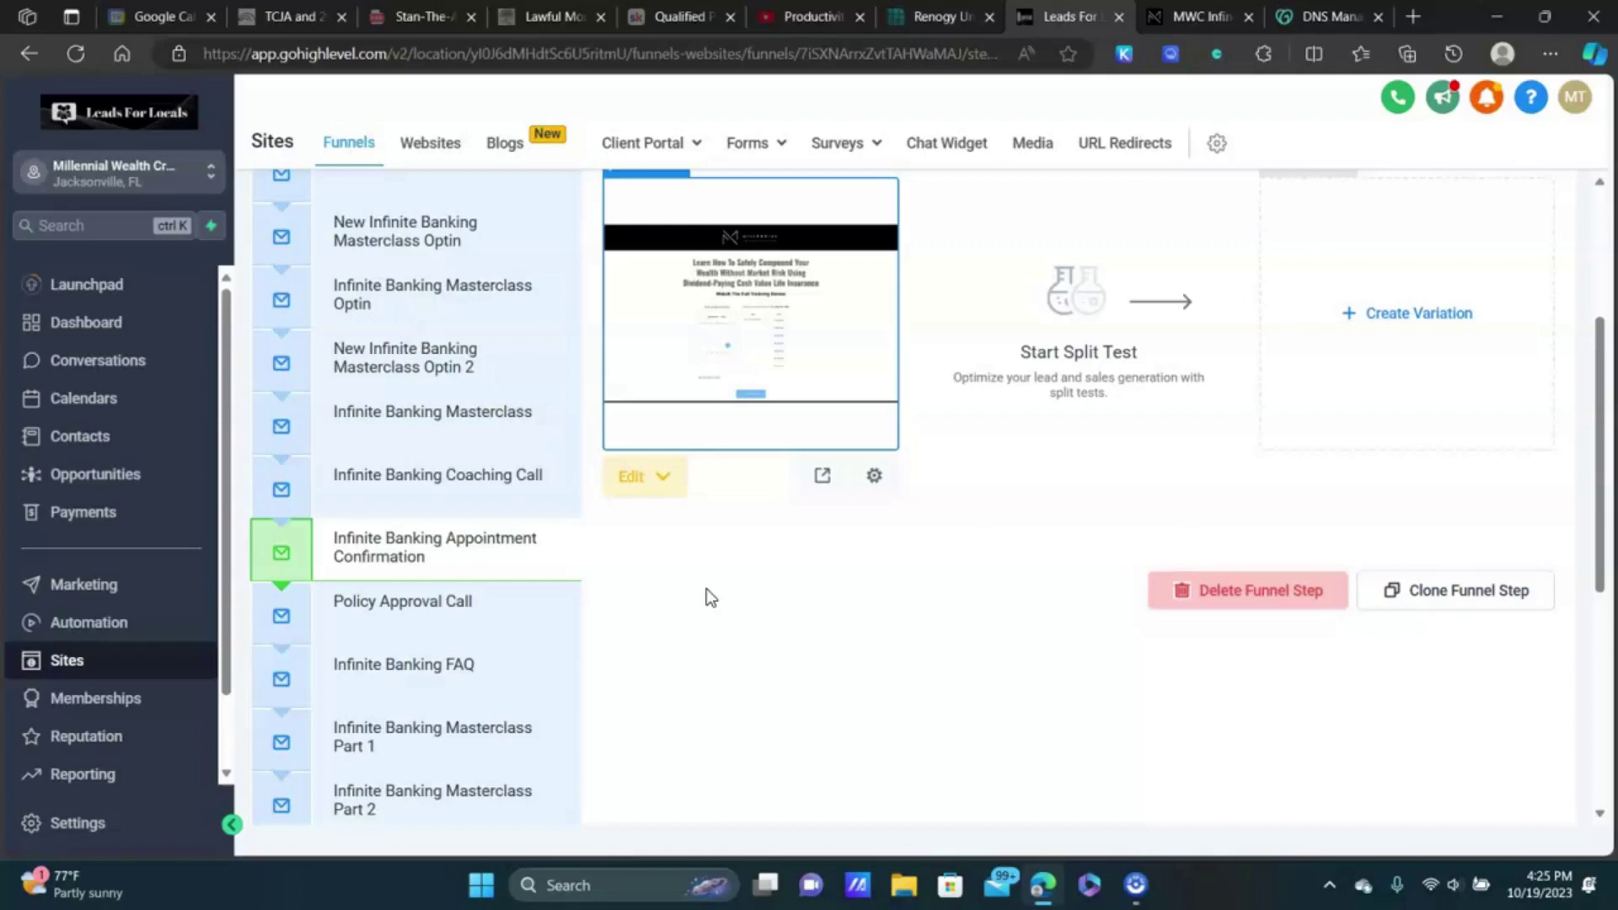
# Step: Open the "Infinite Banking - Masterclass Link" email template from the Infinite Banking folder in Marketing and review its body down to the footer
pyautogui.click(102, 584)
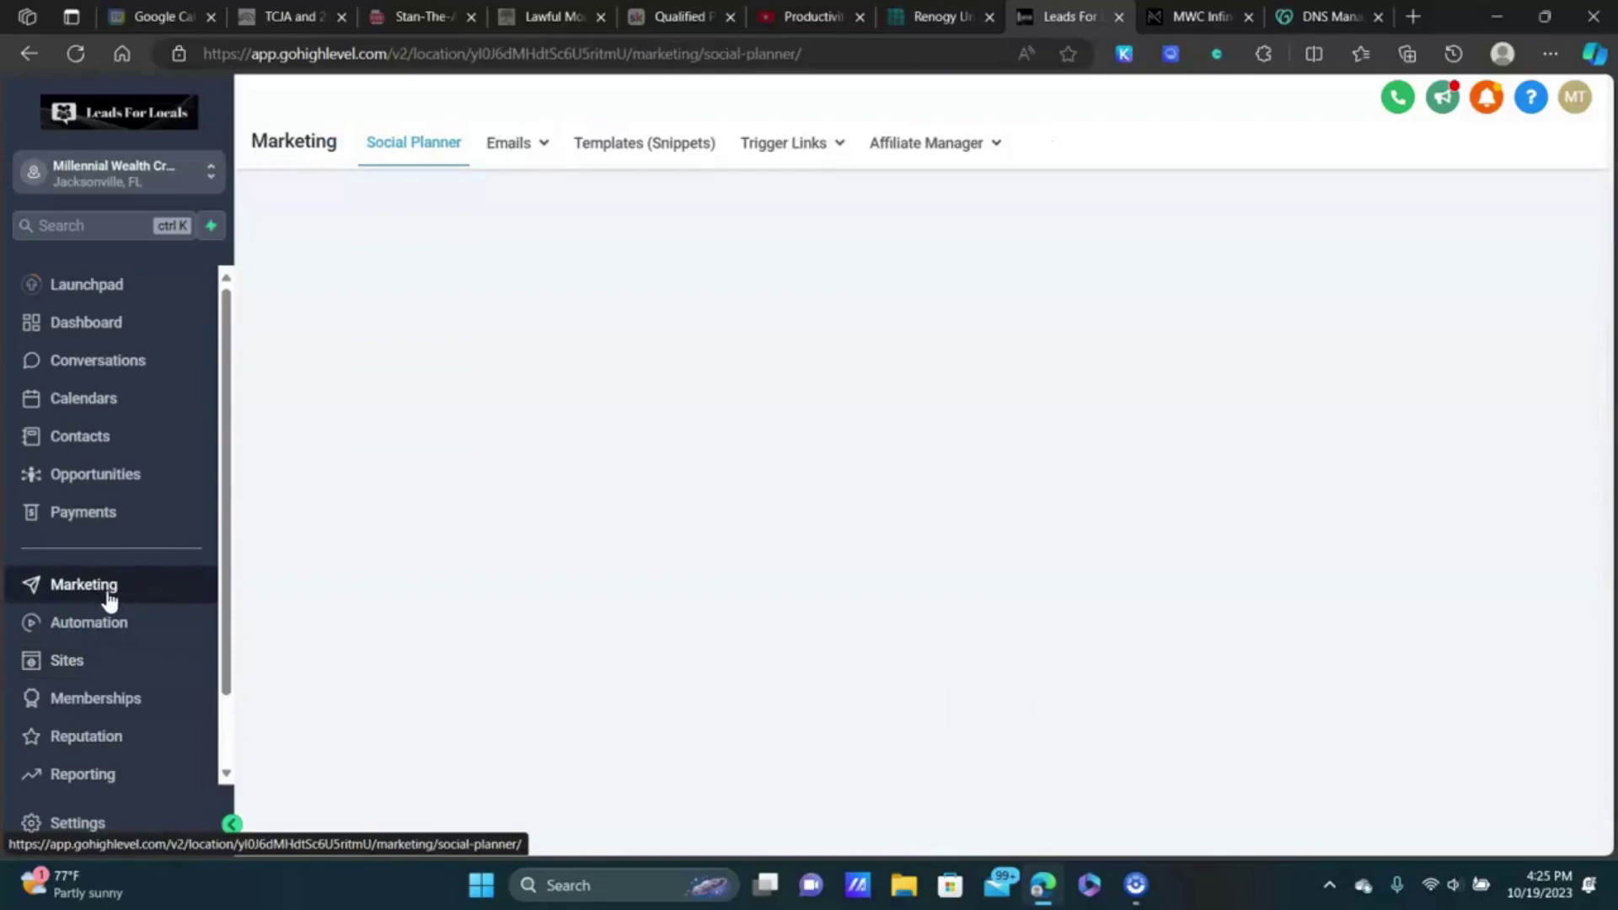
pyautogui.moveTo(534, 152)
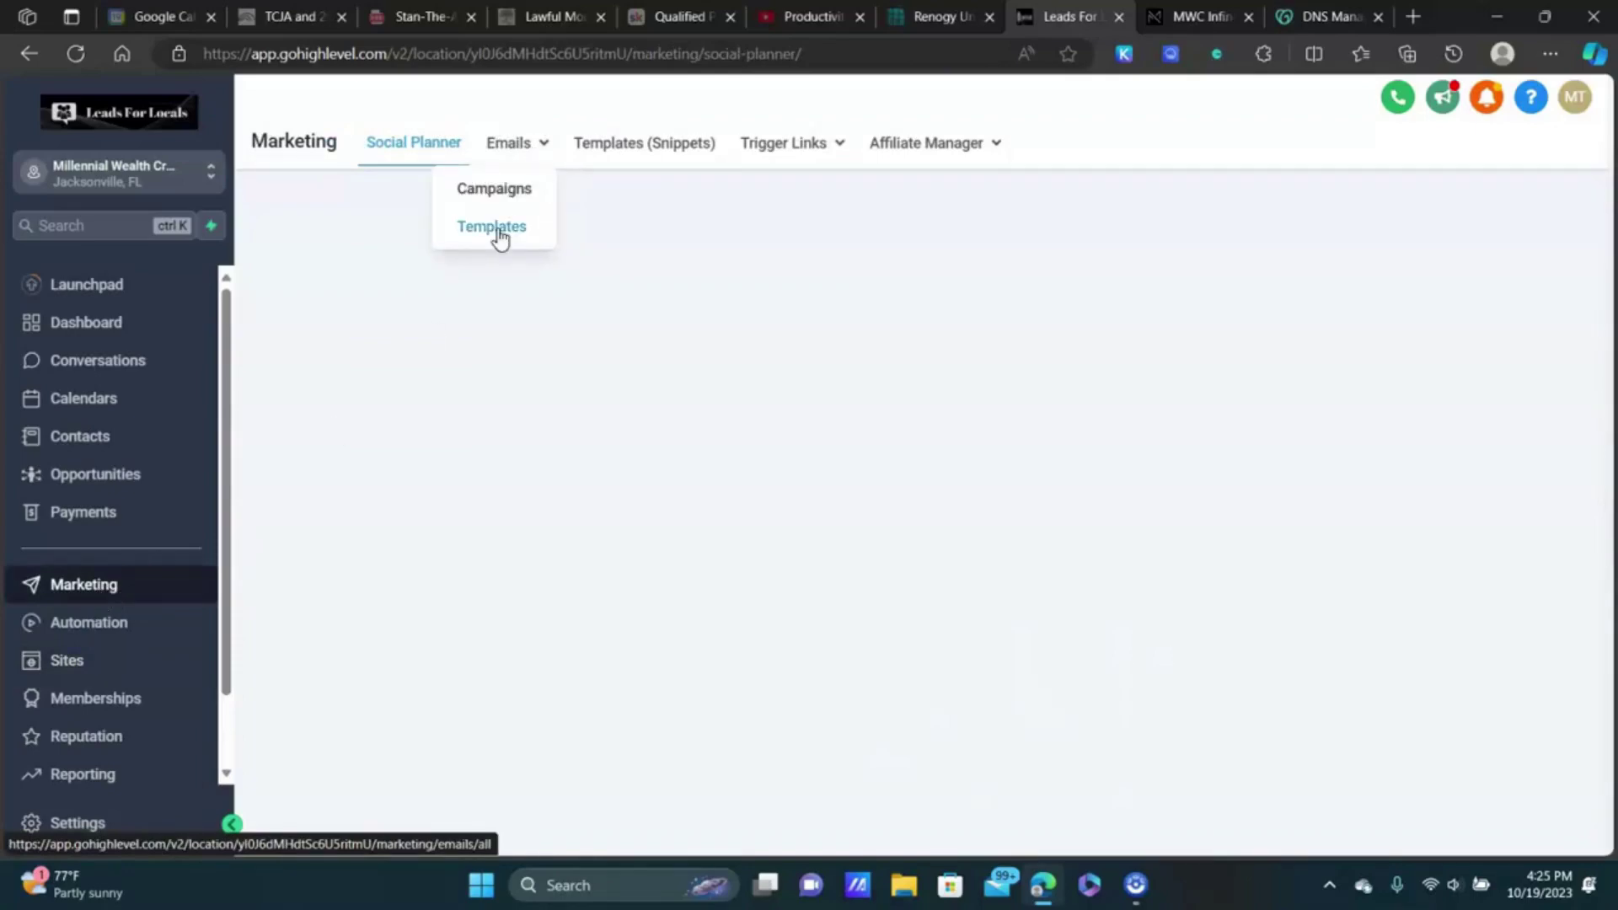
pyautogui.click(498, 229)
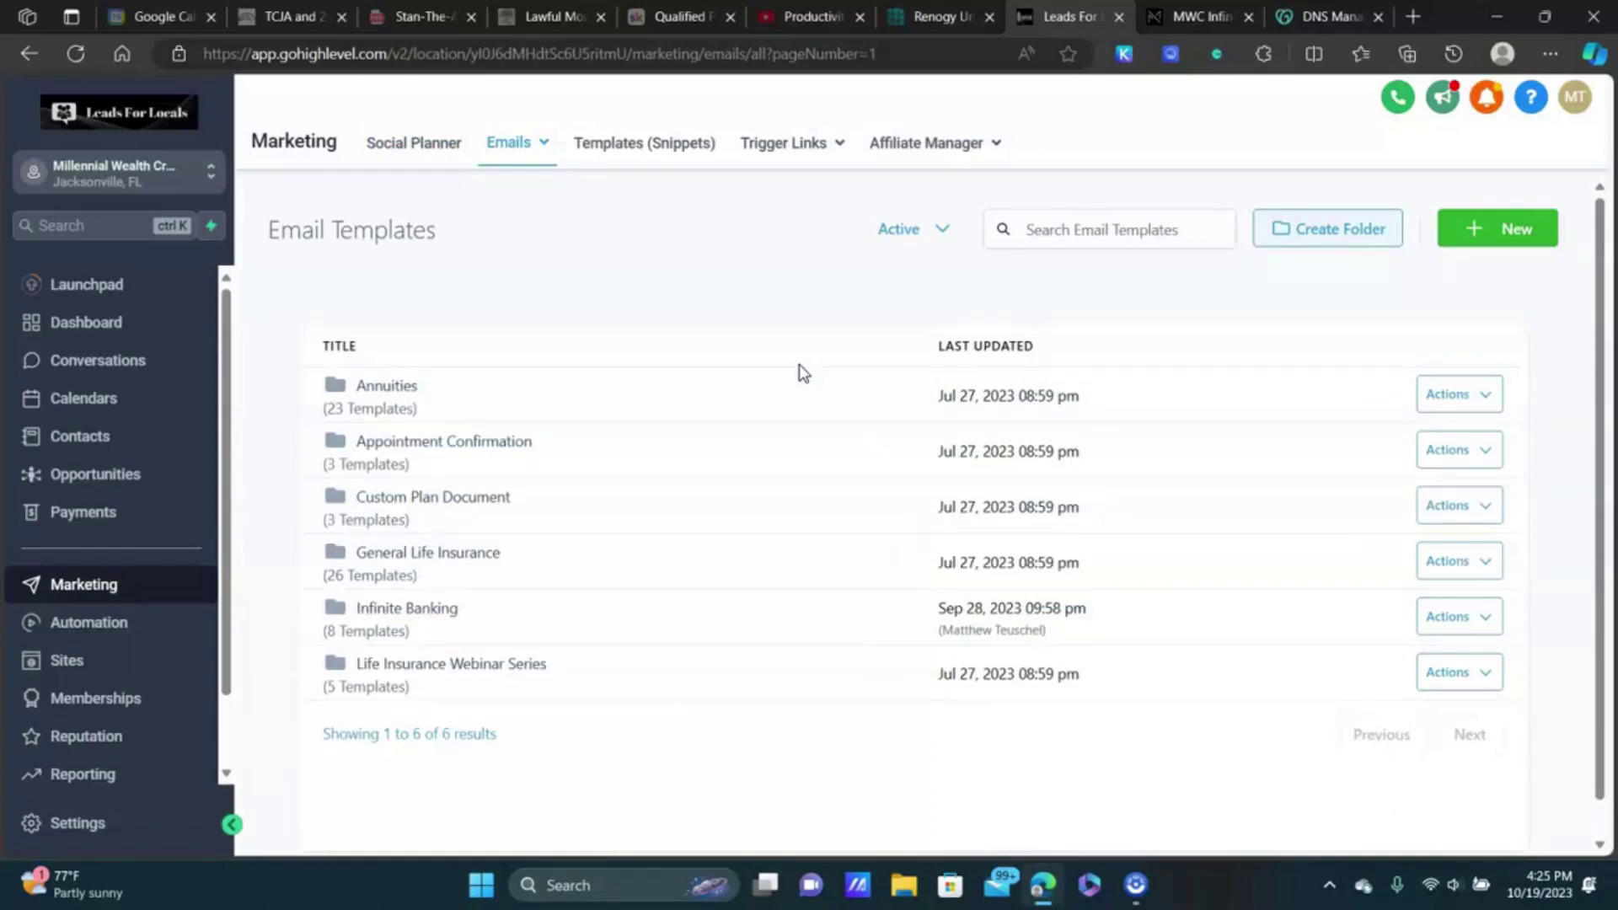
pyautogui.click(423, 610)
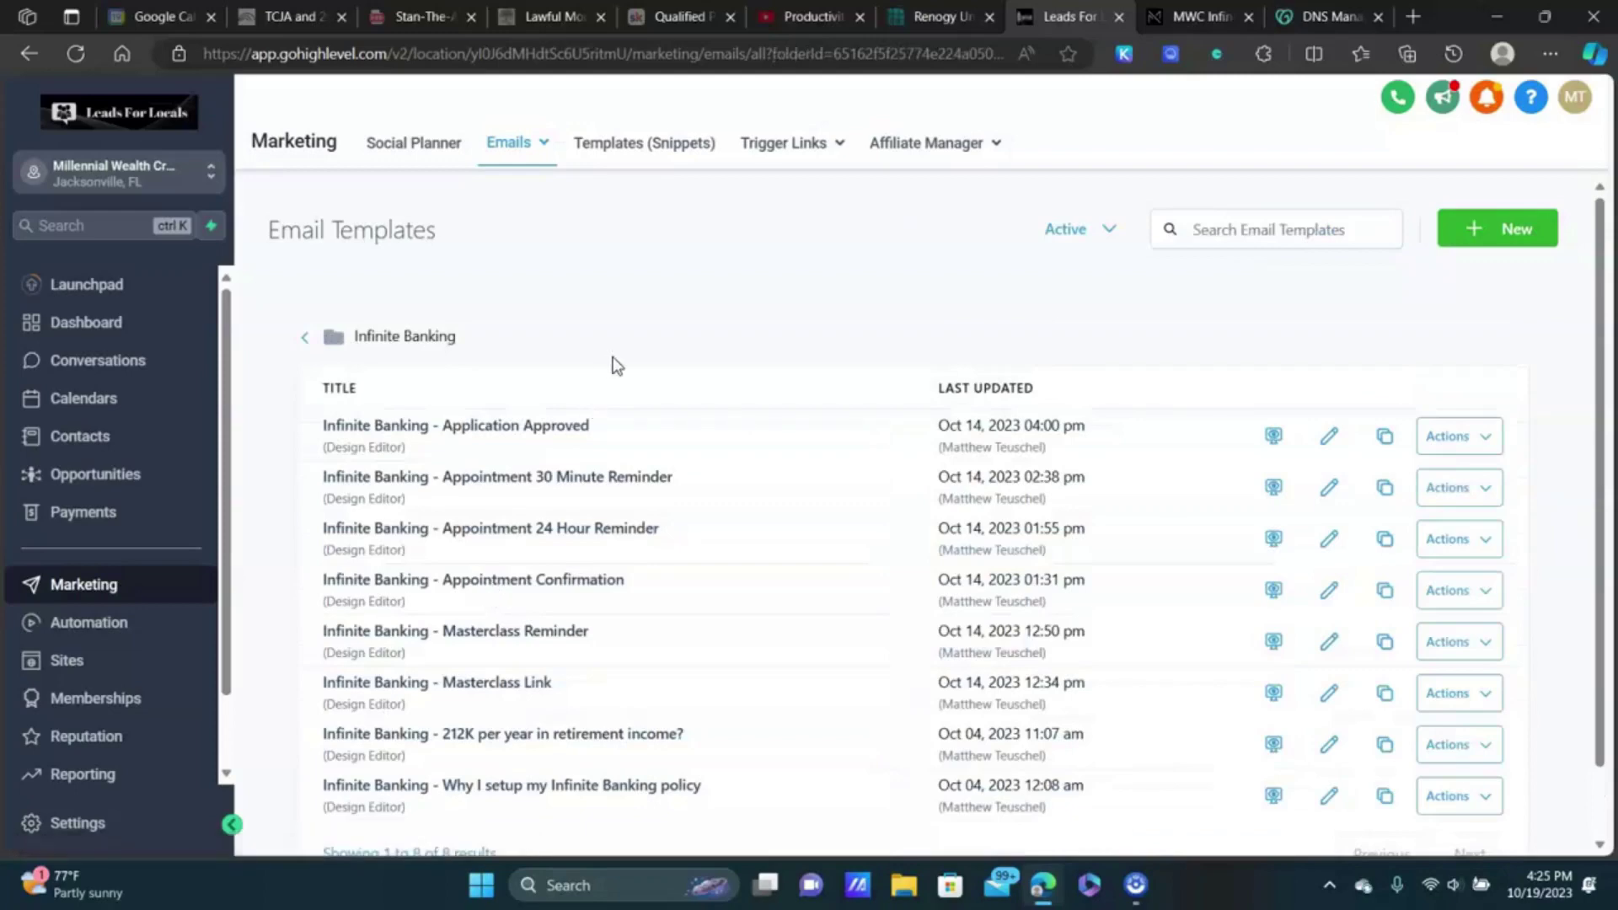
pyautogui.click(523, 680)
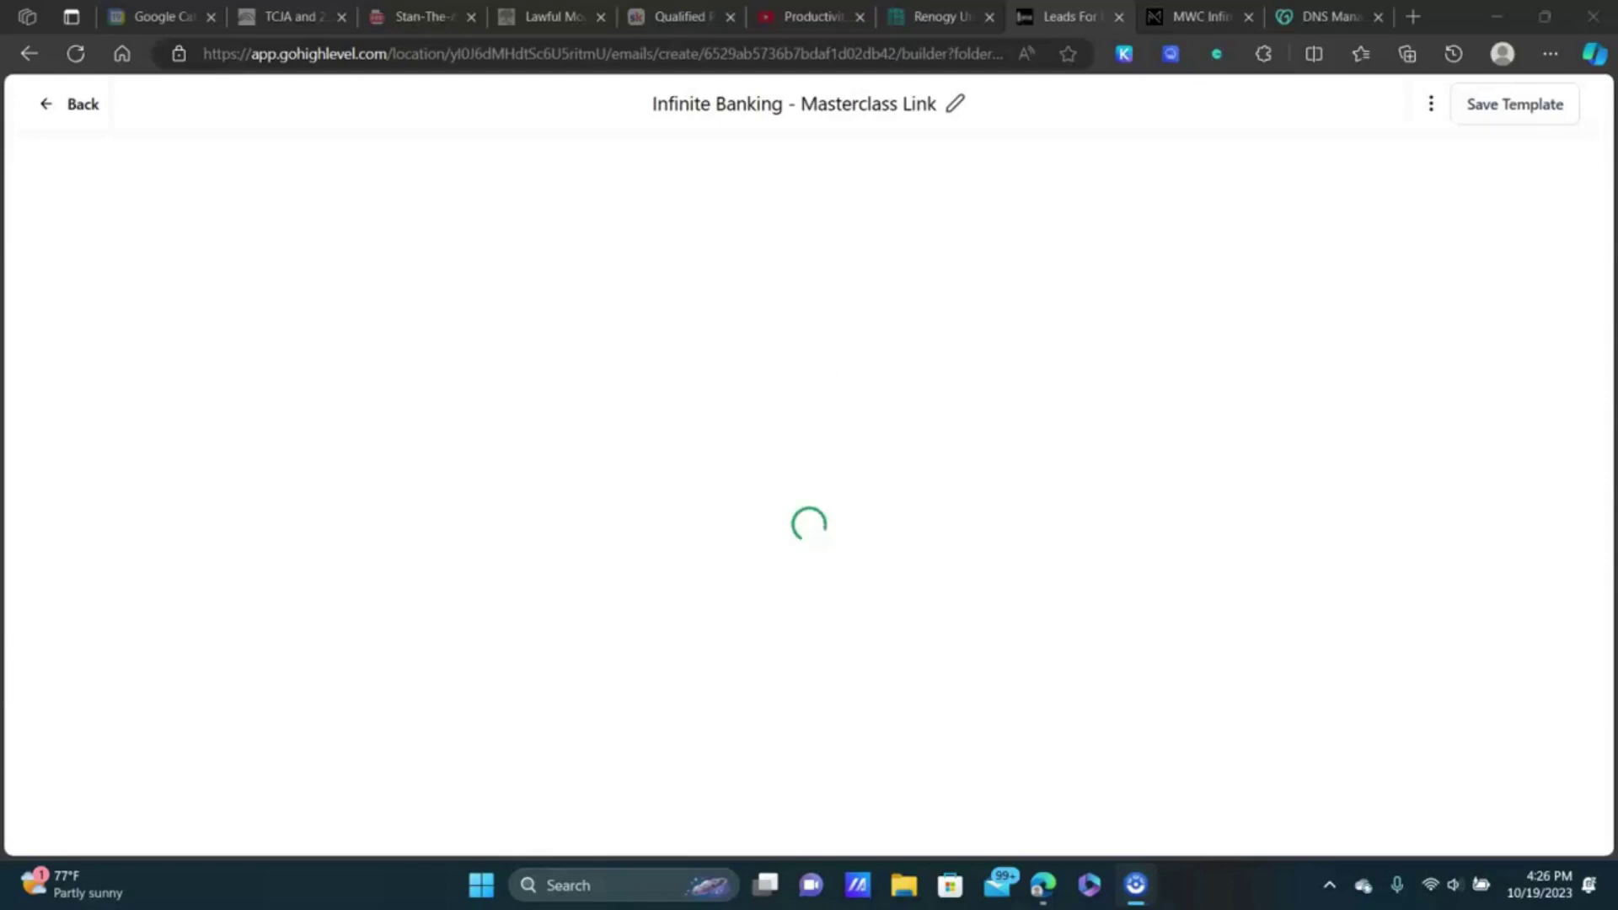
pyautogui.scroll(-10, 1053, 405)
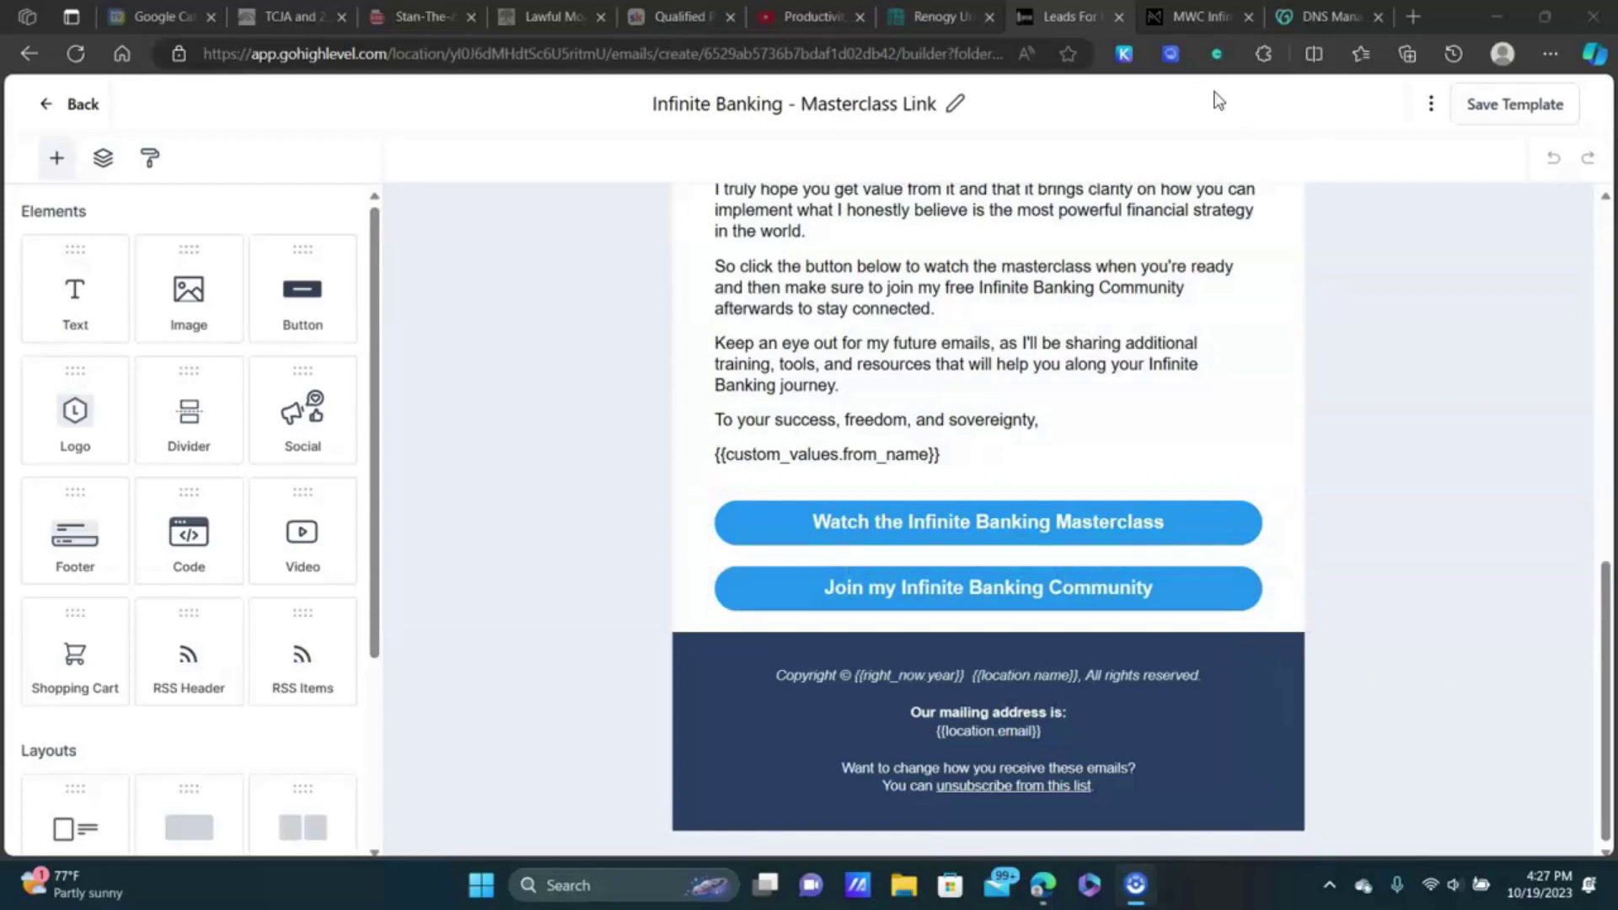
# Step: Switch to the MWC Infinite Banking community and view the courses in its Learning area
pyautogui.click(1188, 15)
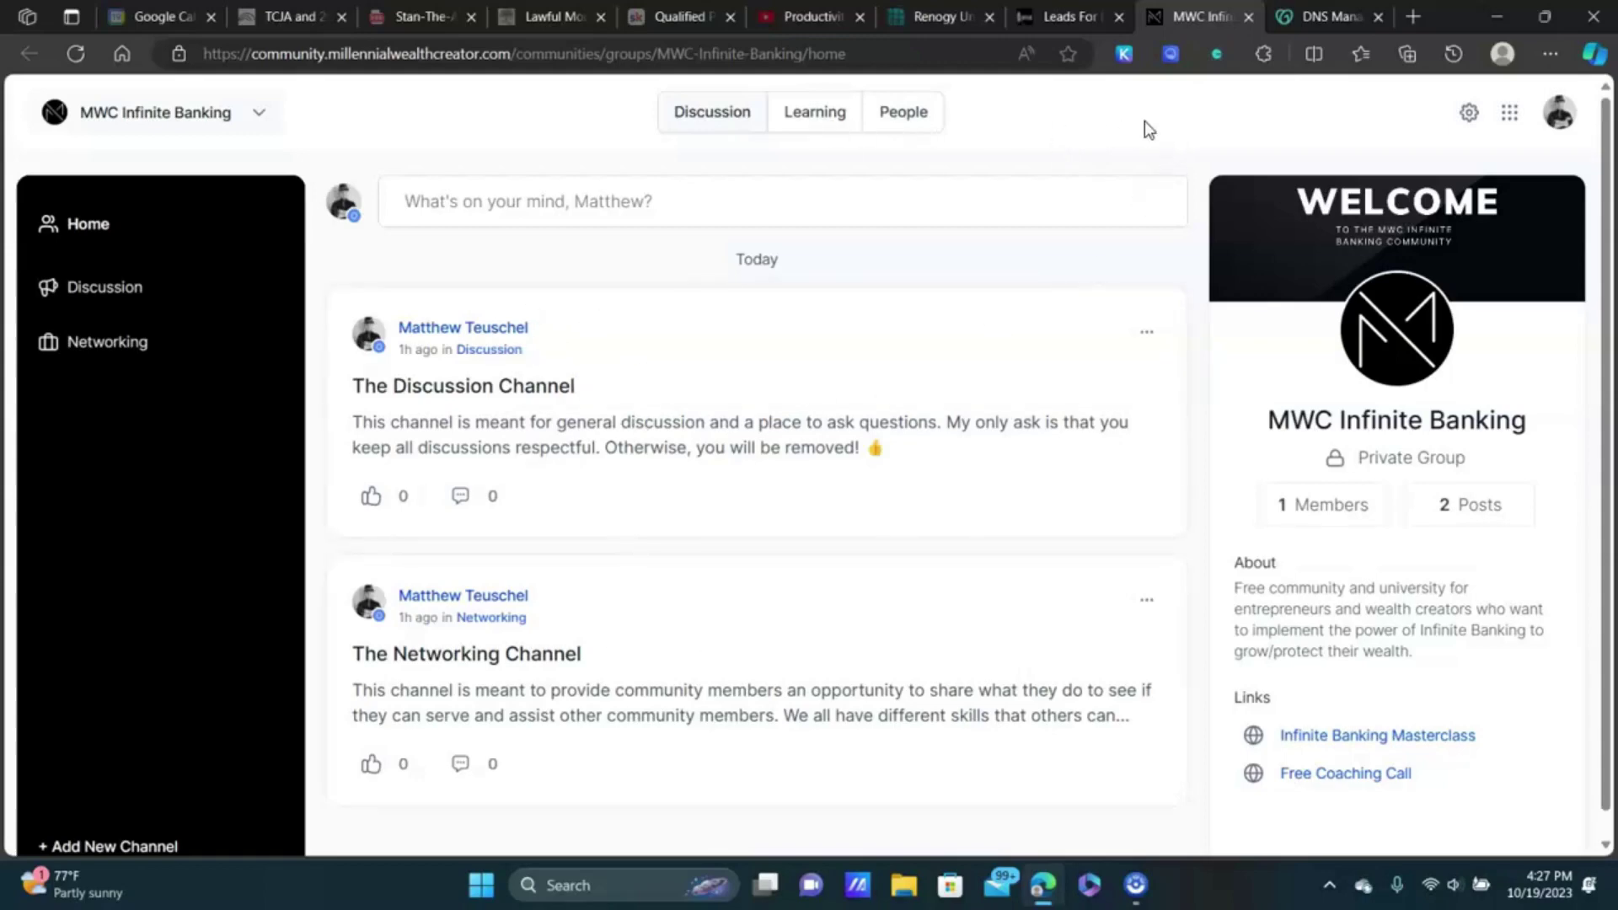
pyautogui.click(826, 118)
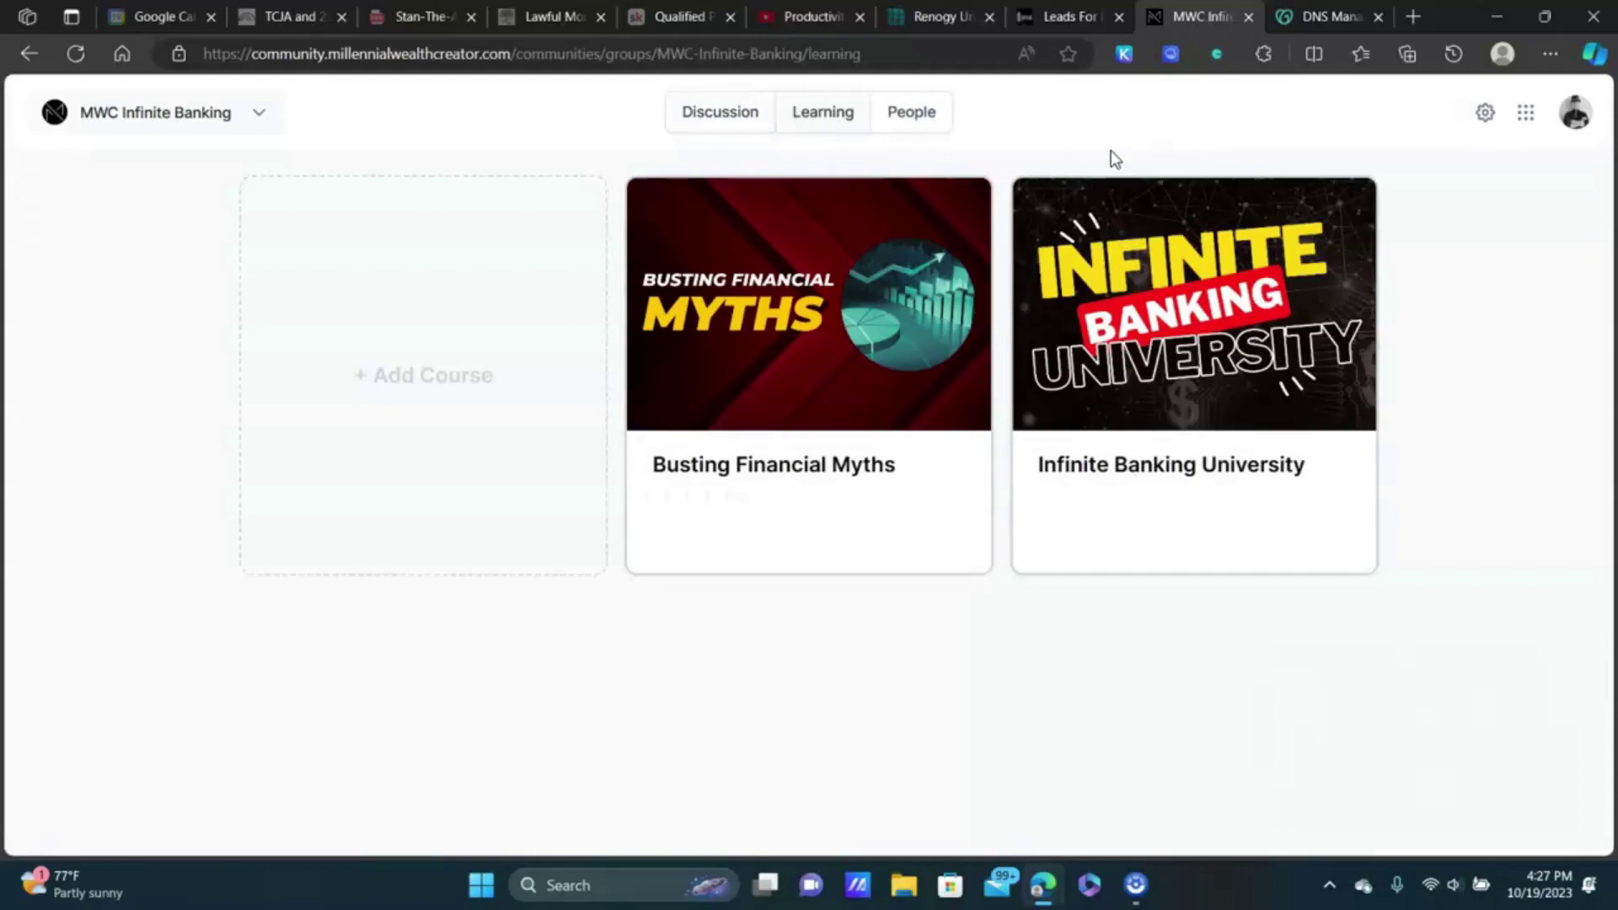